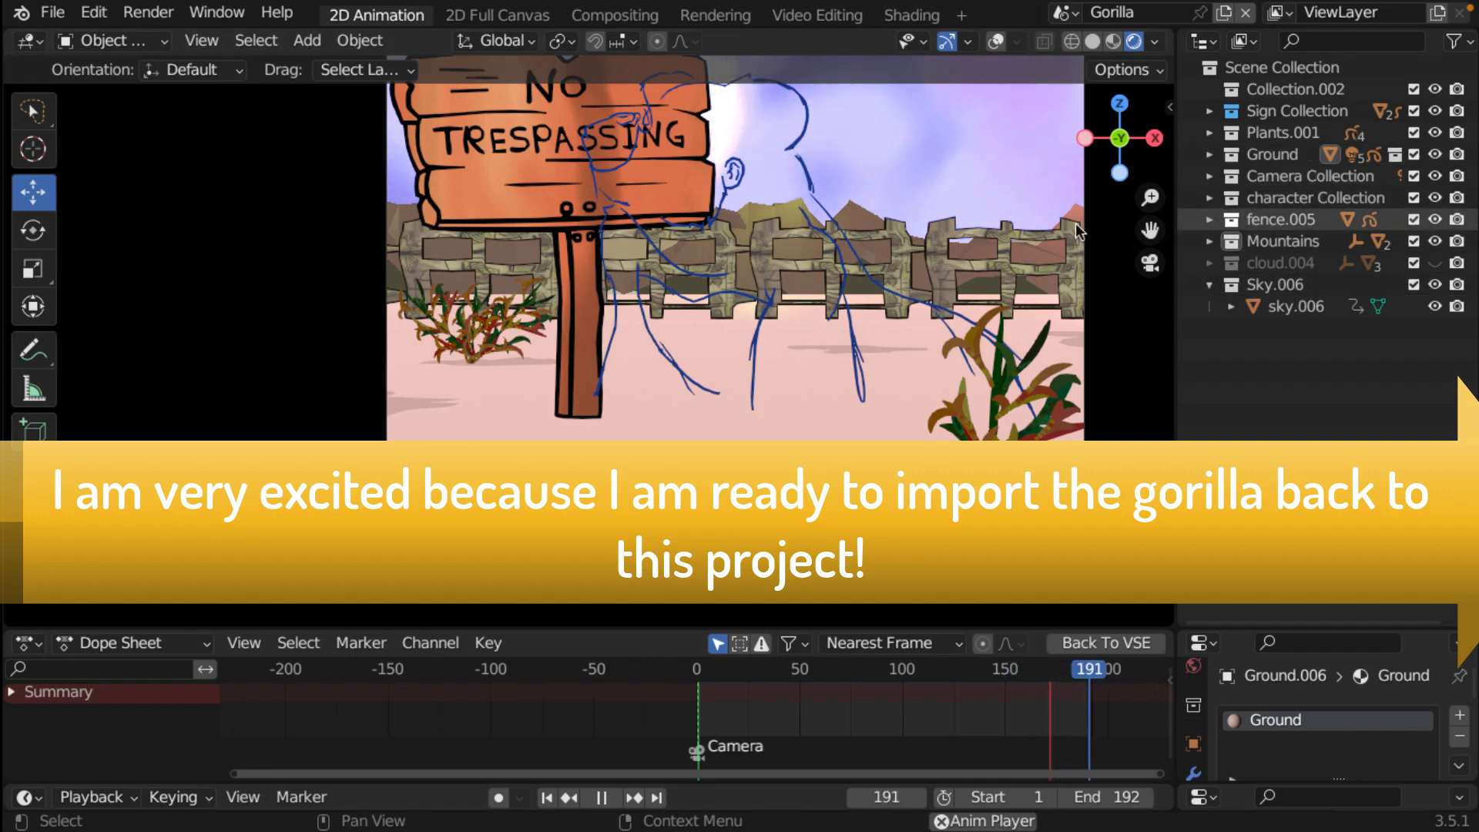
# - Stop the playback at frame 1 and rename the Gorilla object in the character Collection to "Gorilla to delete"
pyautogui.click(602, 798)
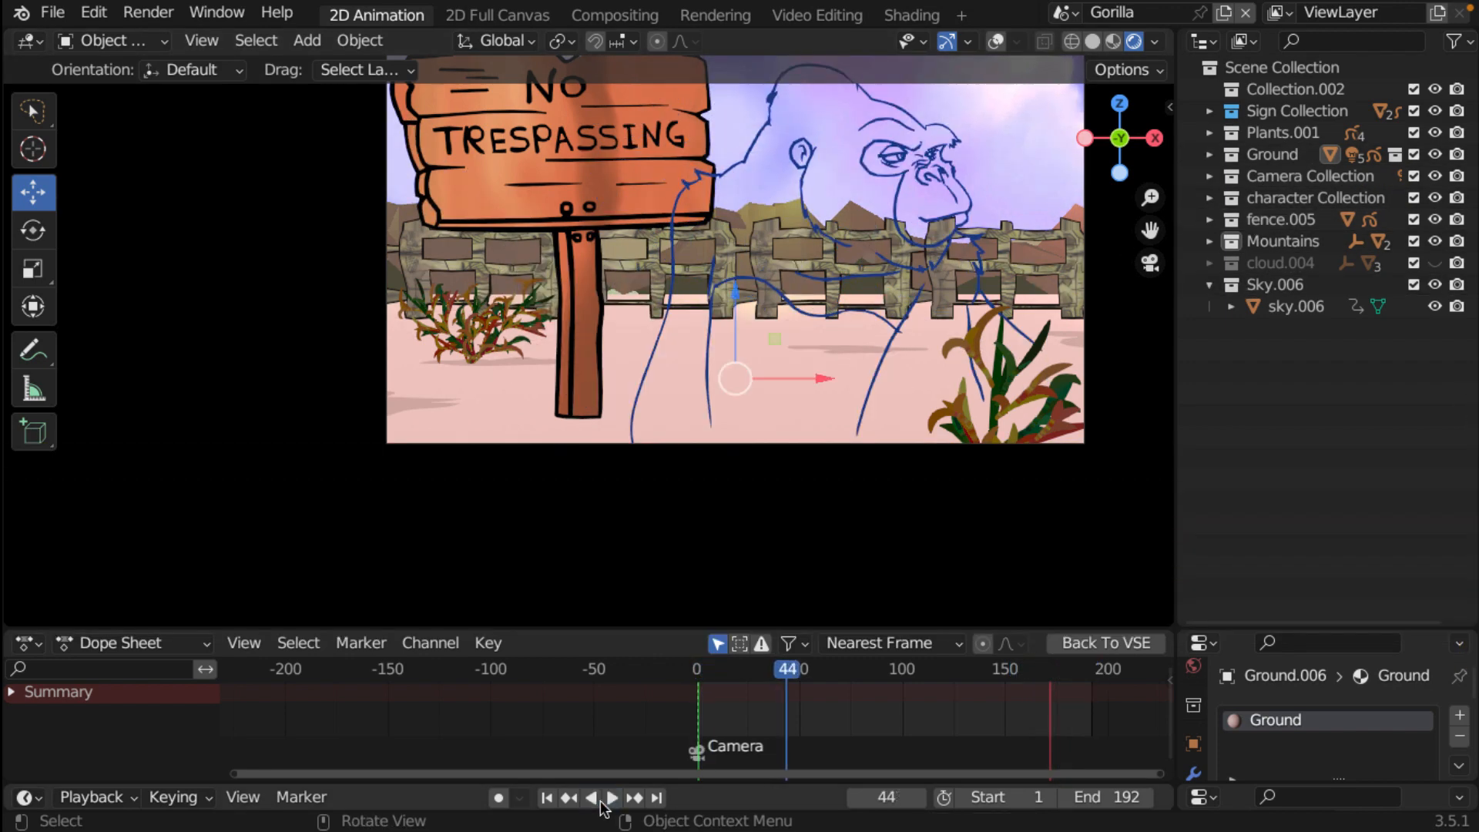
pyautogui.click(546, 798)
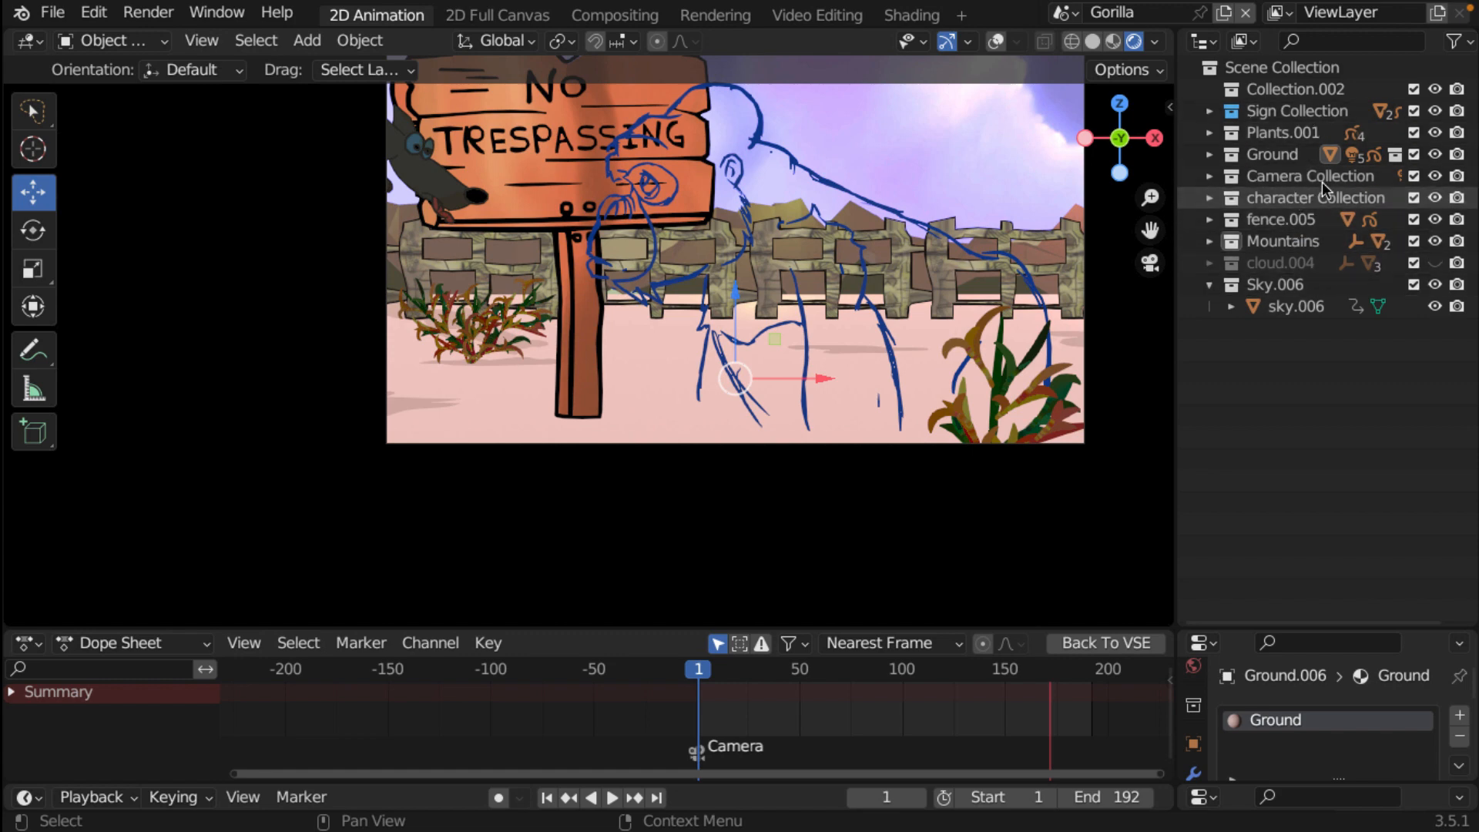
pyautogui.click(1210, 199)
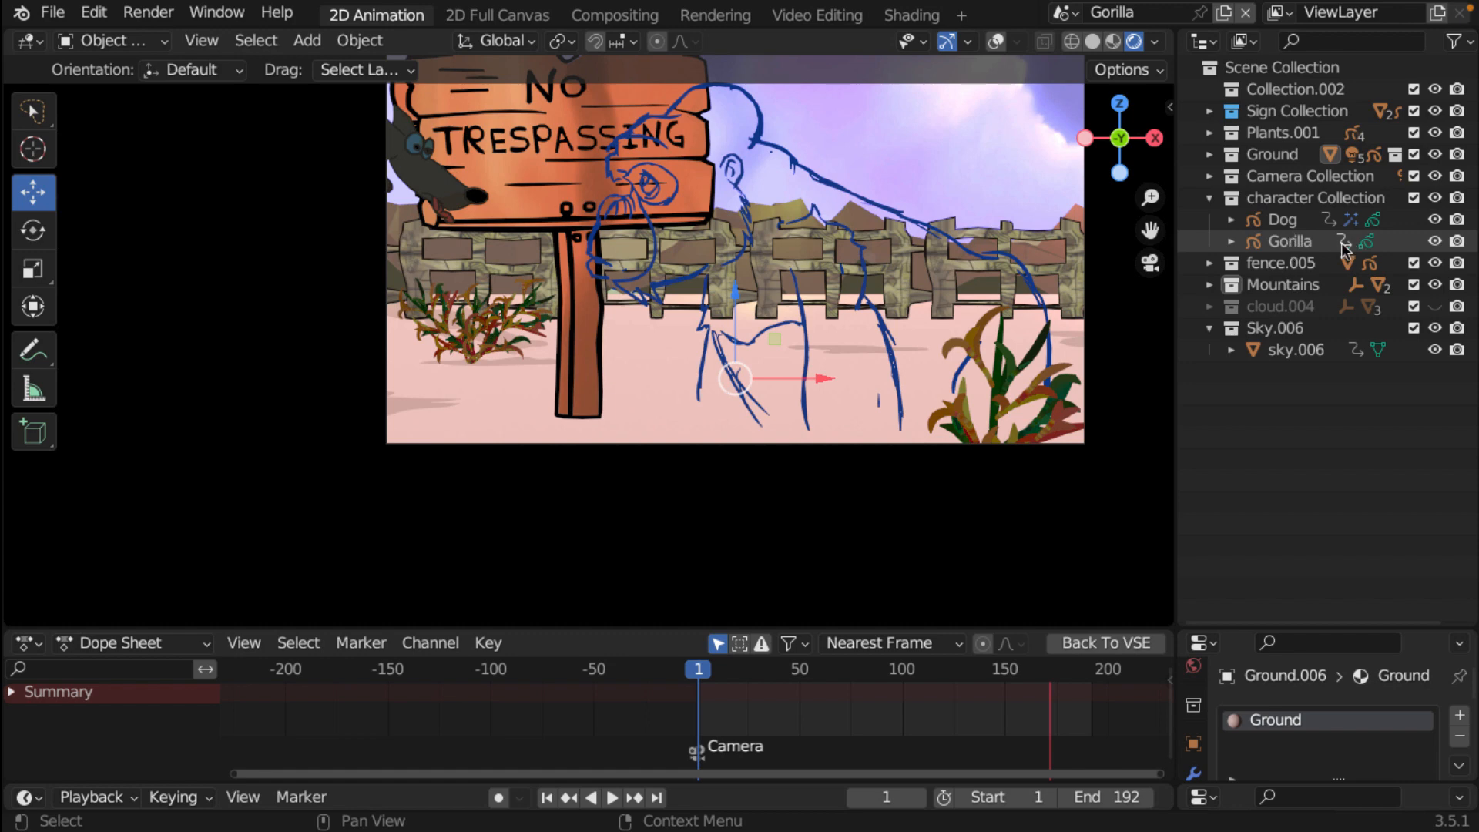
pyautogui.click(1311, 243)
pyautogui.doubleClick(1318, 243)
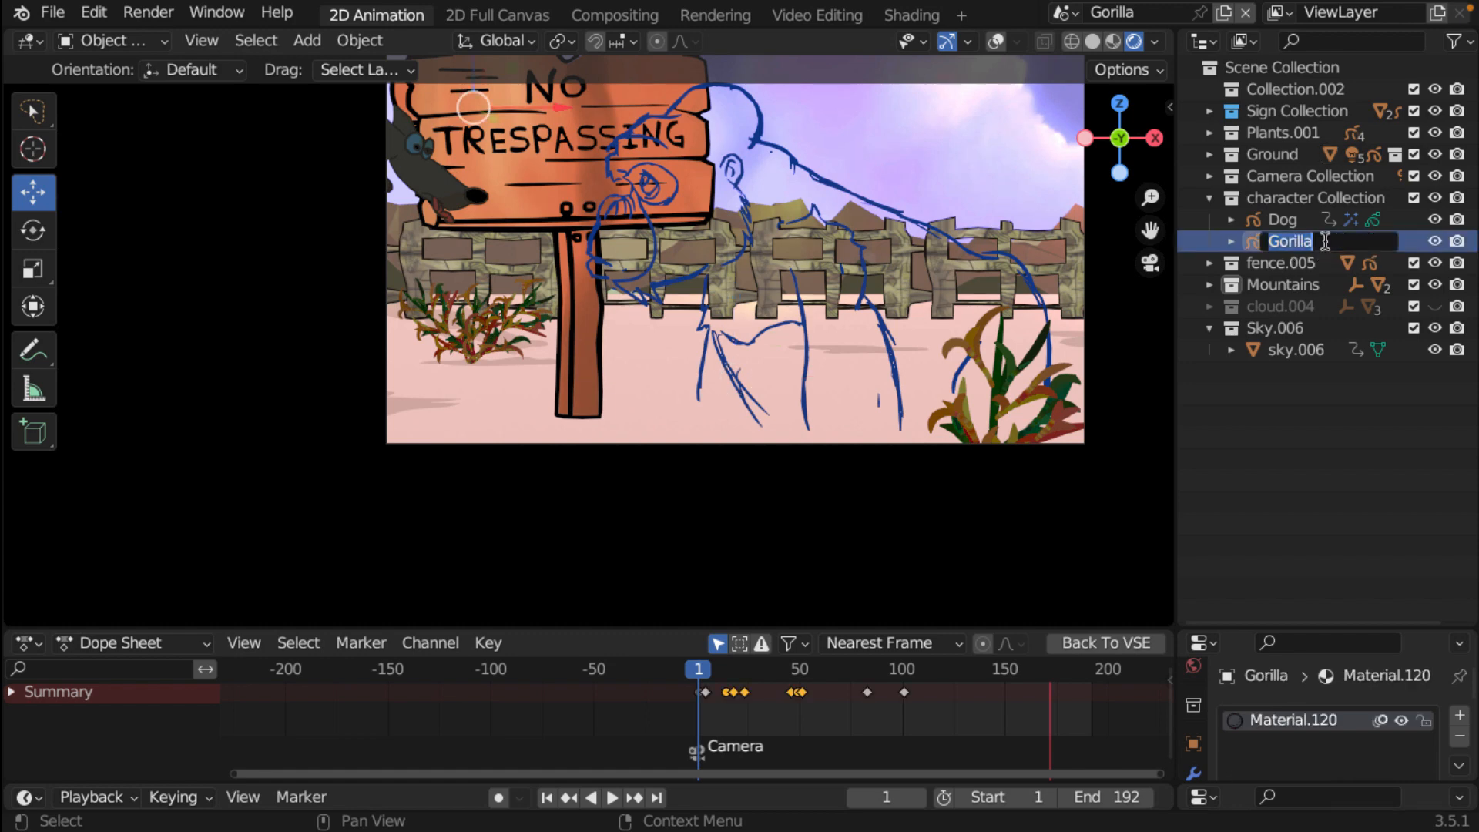
pyautogui.click(1328, 240)
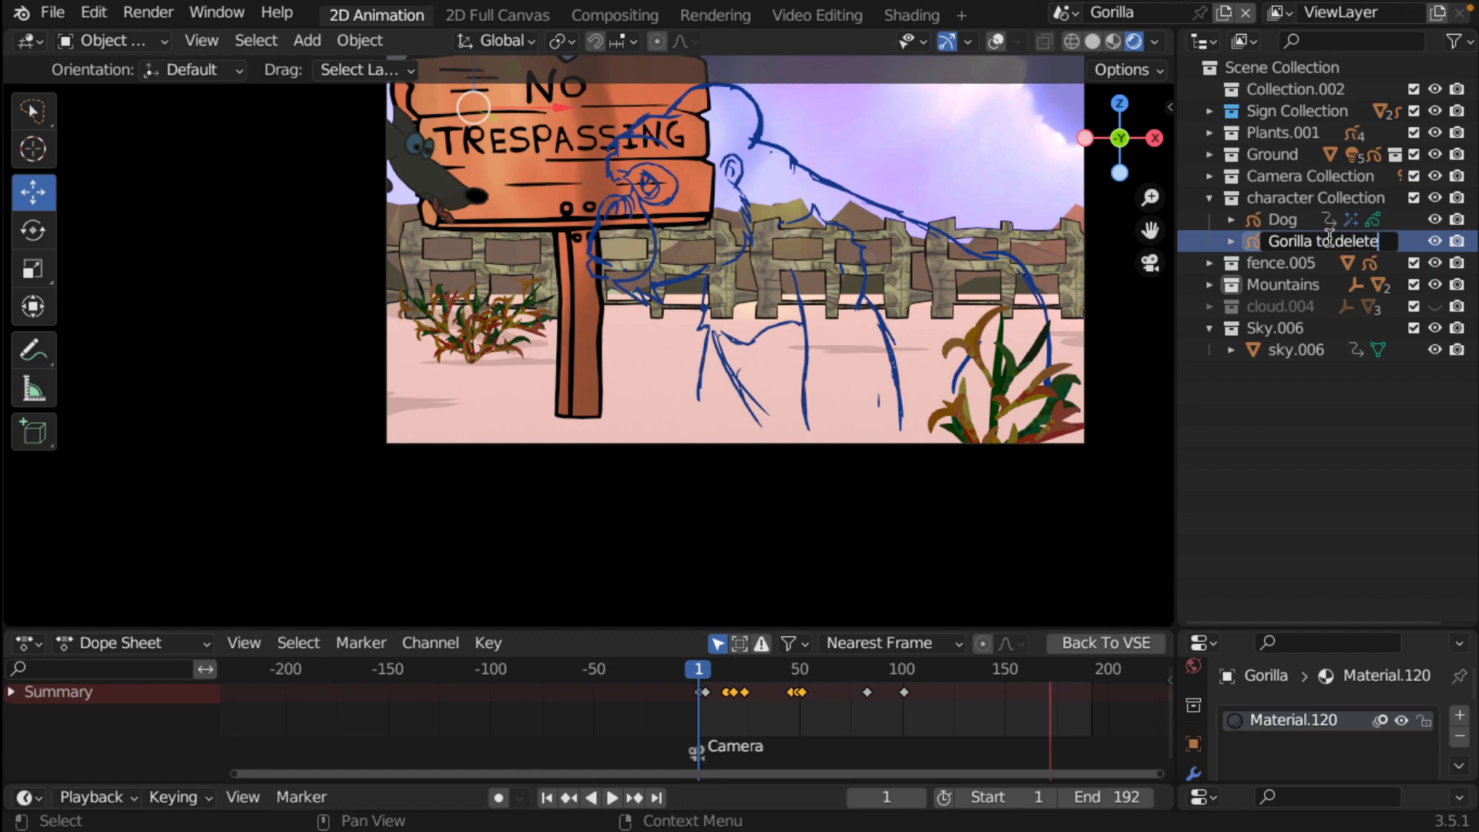
pyautogui.press('Return')
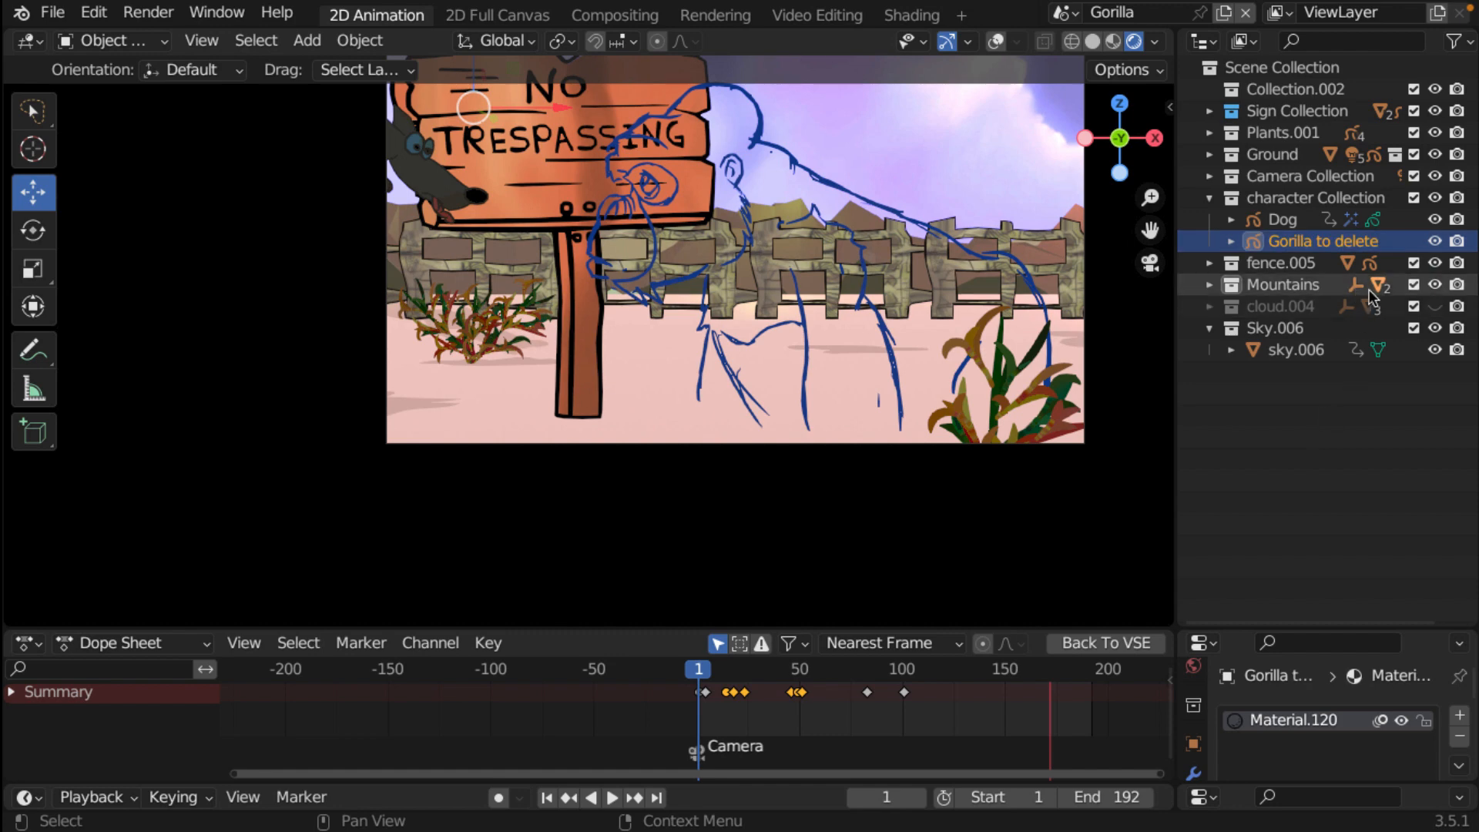
pyautogui.click(1208, 201)
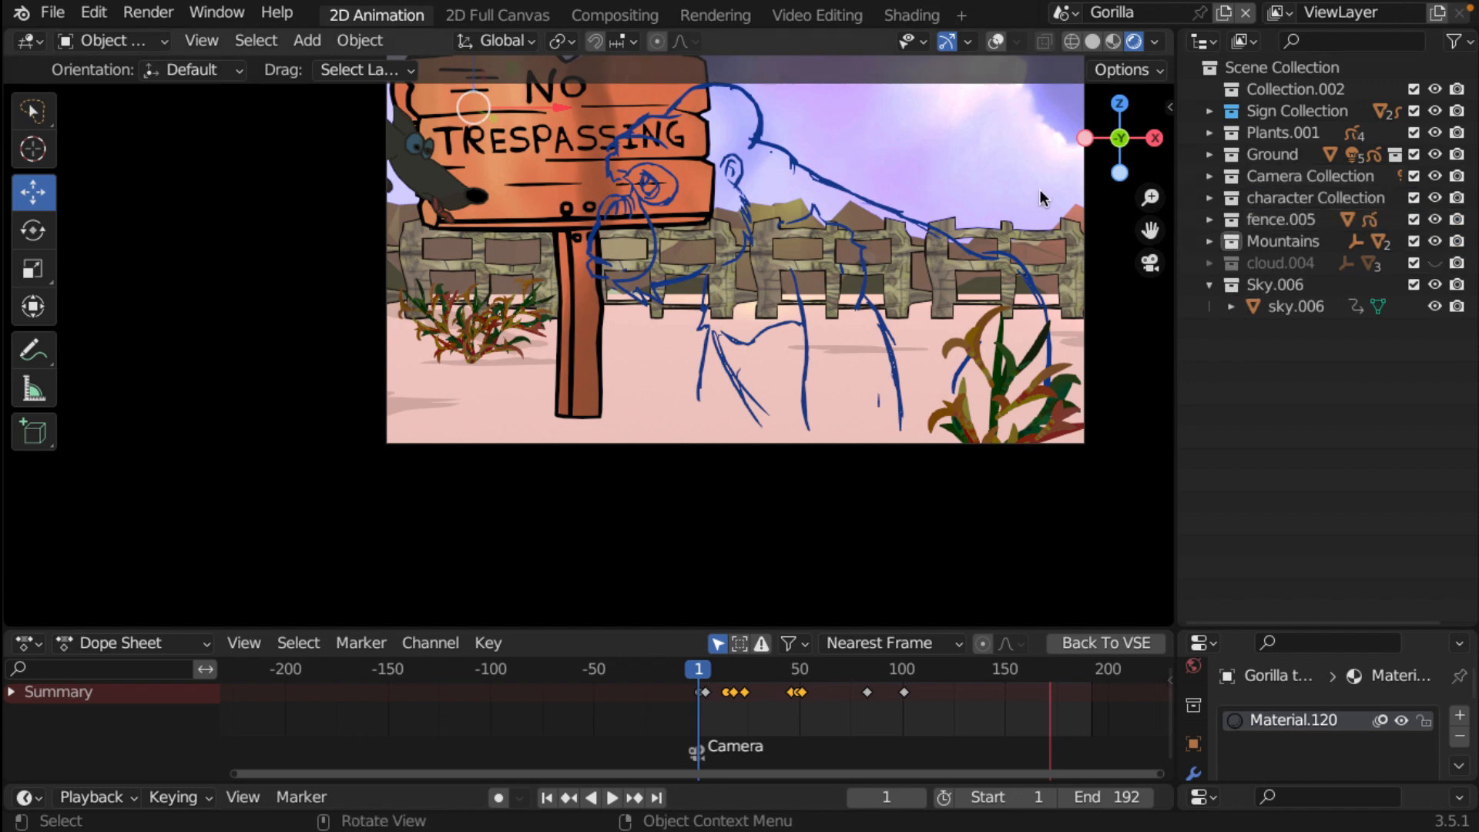
# - Open the recent file Inking the Gorilla.blend, saving the changes to That's my Food Main.blend
pyautogui.click(21, 15)
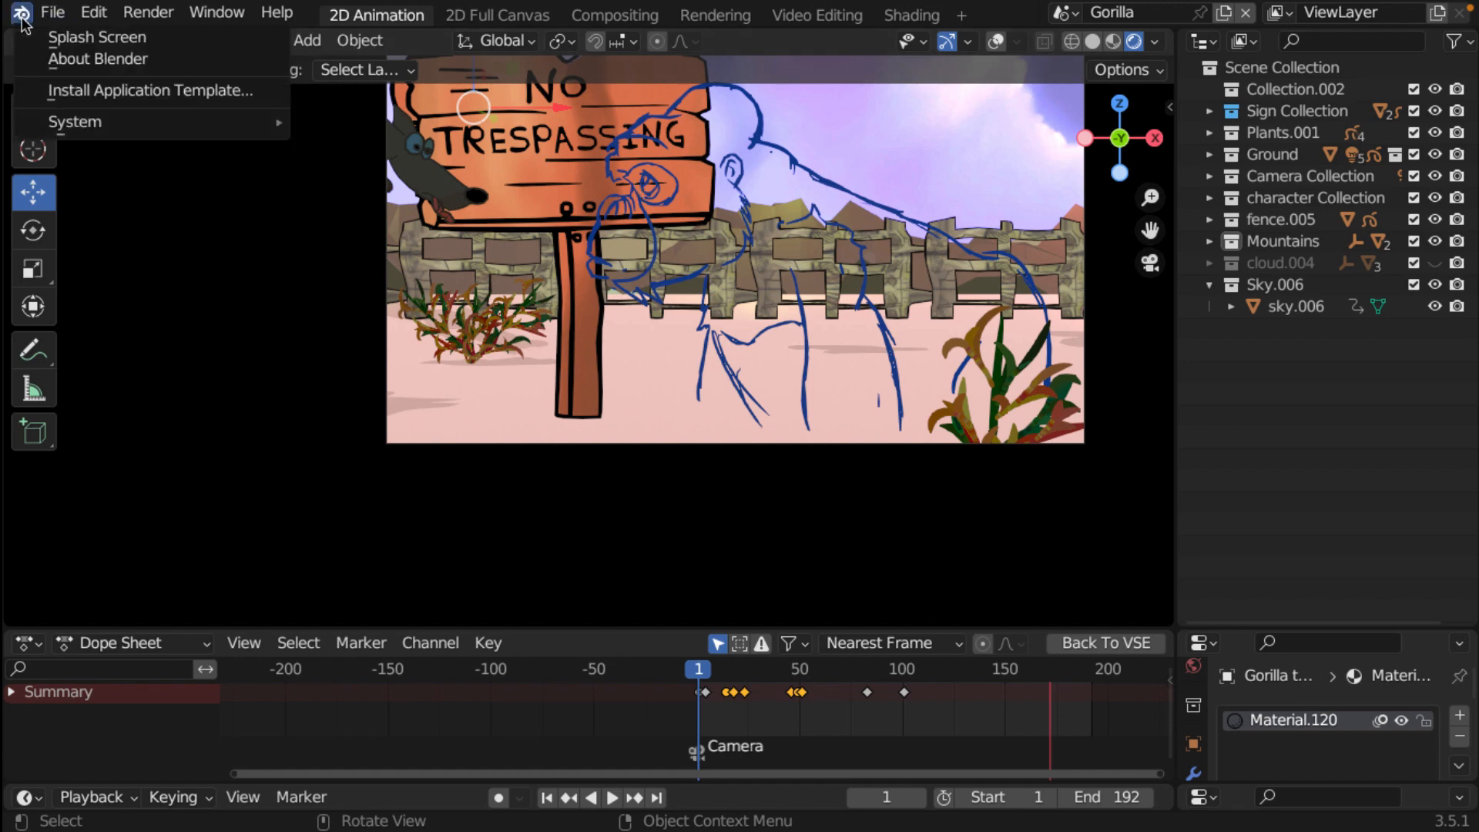
pyautogui.click(108, 38)
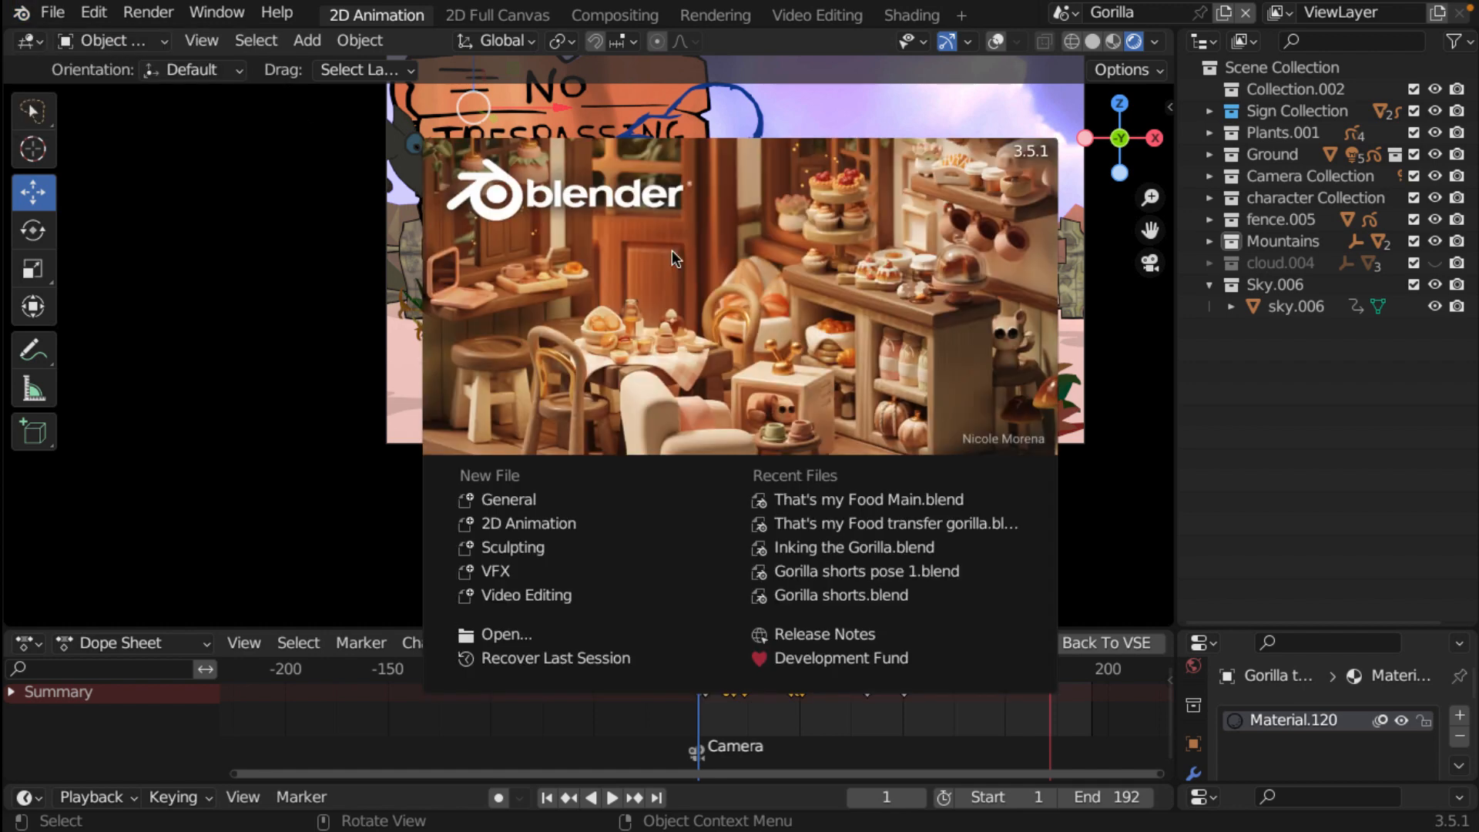
pyautogui.click(826, 550)
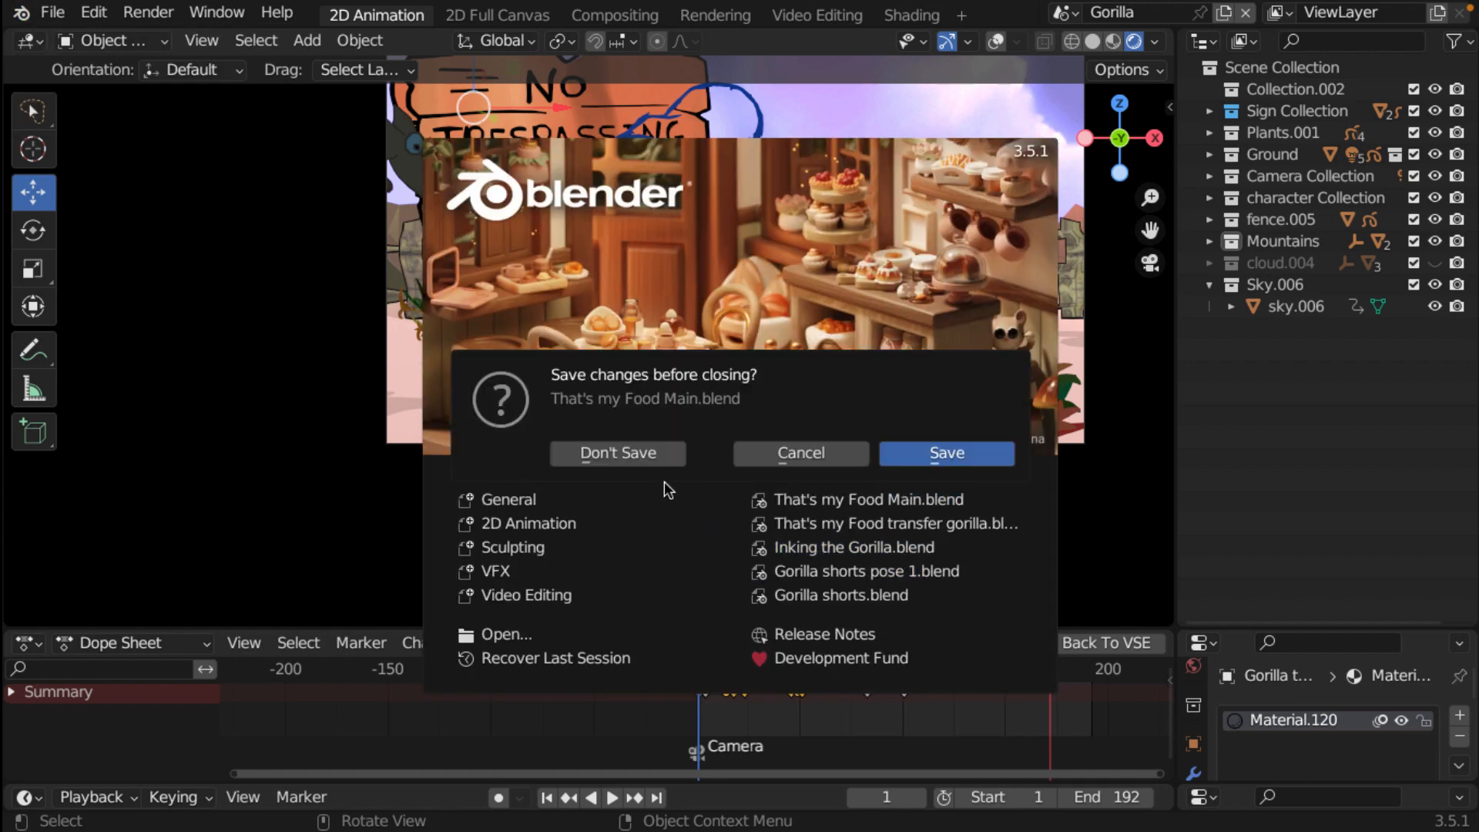
pyautogui.click(956, 462)
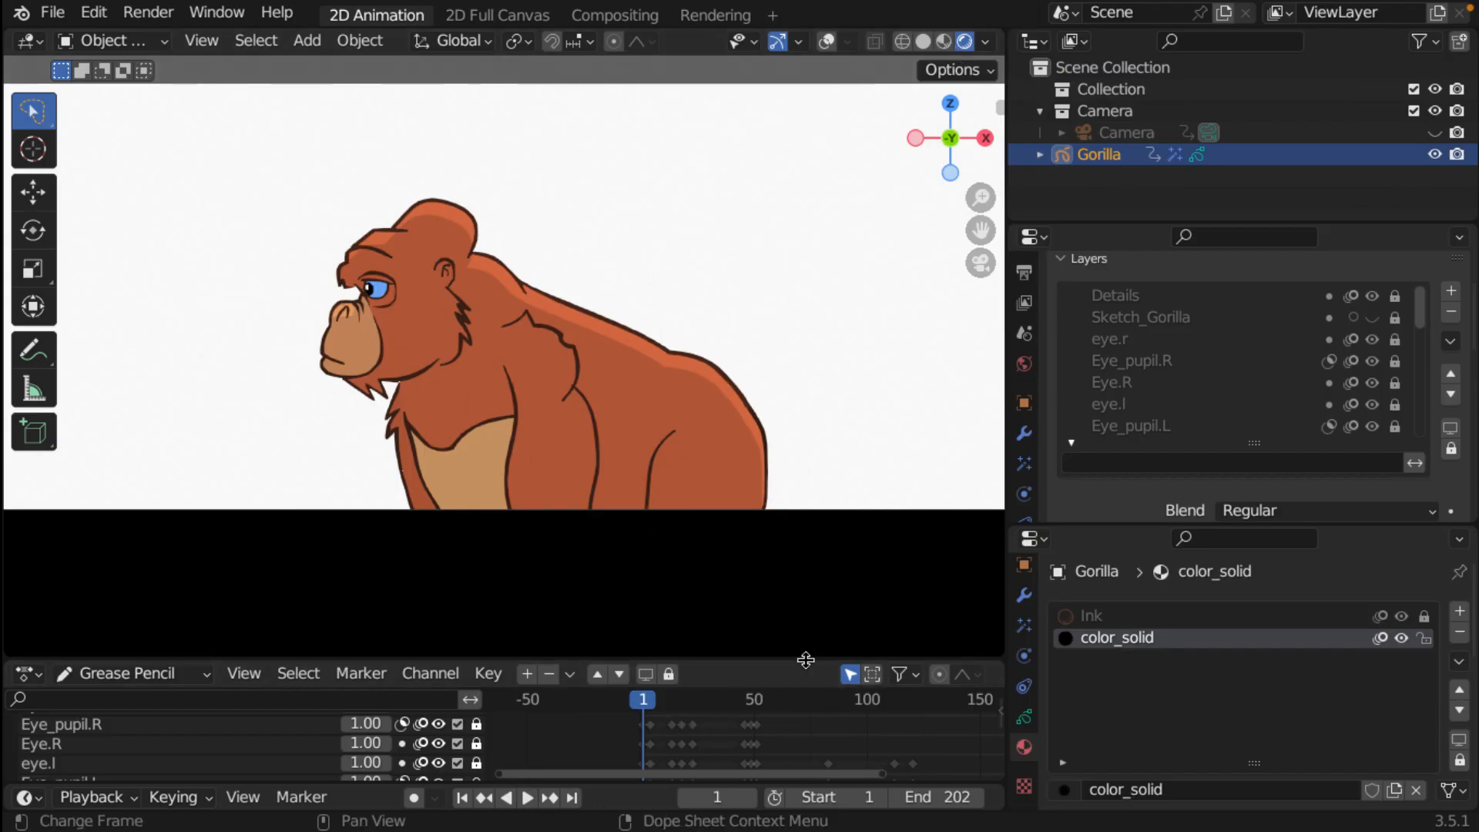
# - Unlock all of the Gorilla's grease pencil layers and its Ink material
pyautogui.moveTo(647, 716)
pyautogui.mouseDown()
pyautogui.moveTo(726, 720)
pyautogui.moveTo(644, 720)
pyautogui.mouseUp()
pyautogui.press('space')
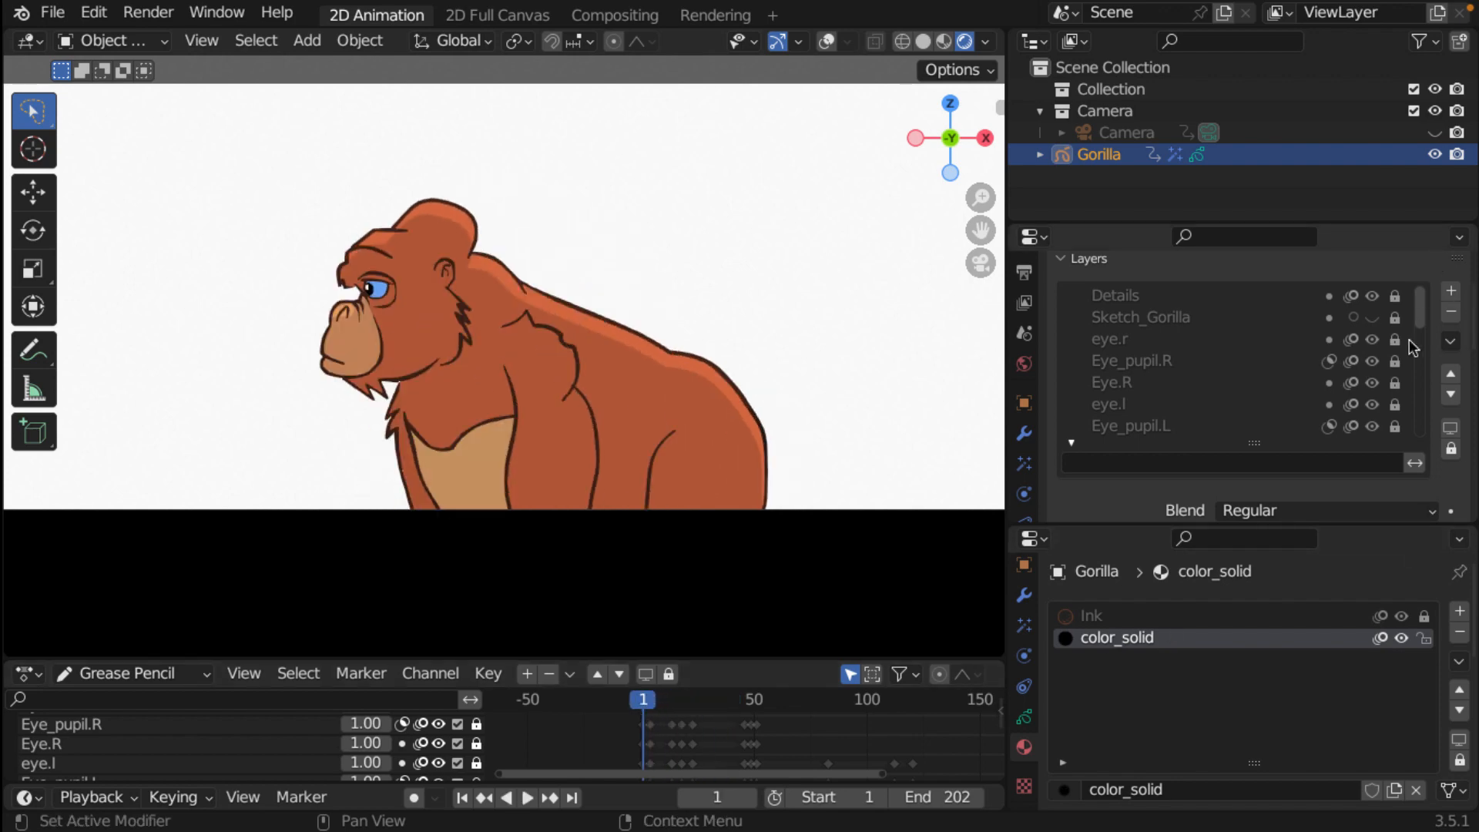
pyautogui.click(1451, 449)
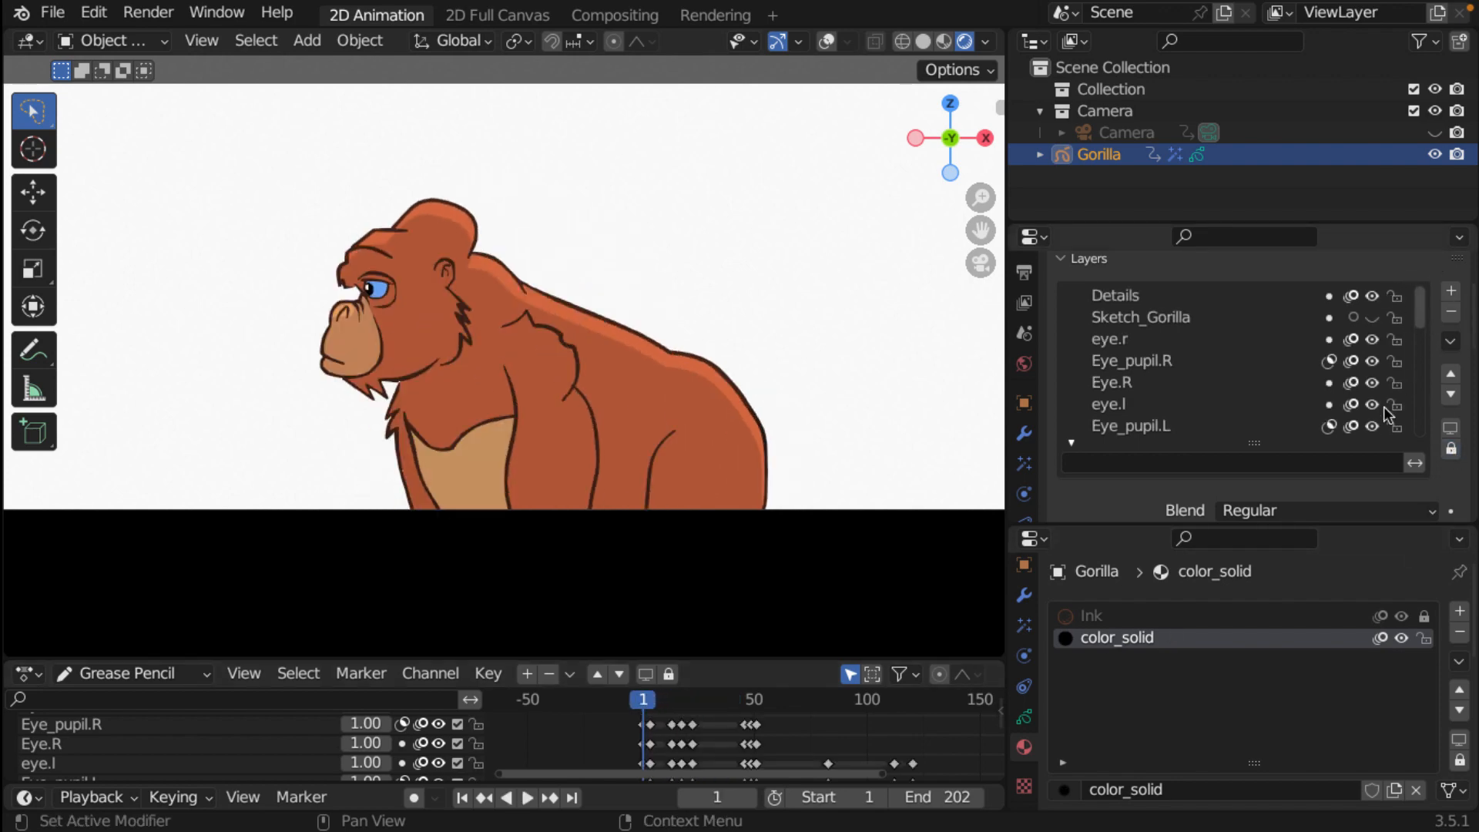
pyautogui.scroll(-8, 1386, 413)
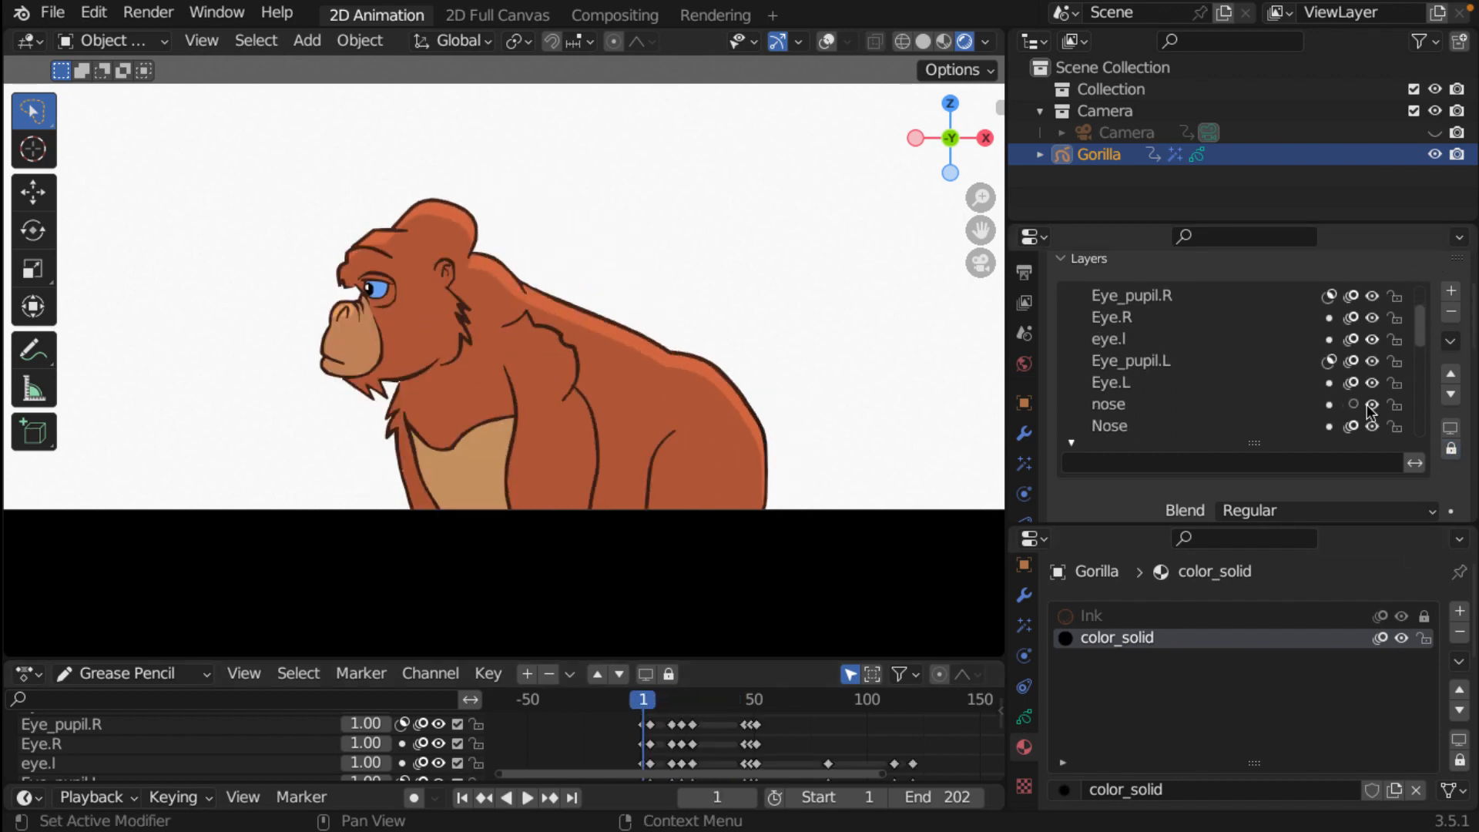
pyautogui.click(1424, 618)
pyautogui.scroll(8, 1386, 425)
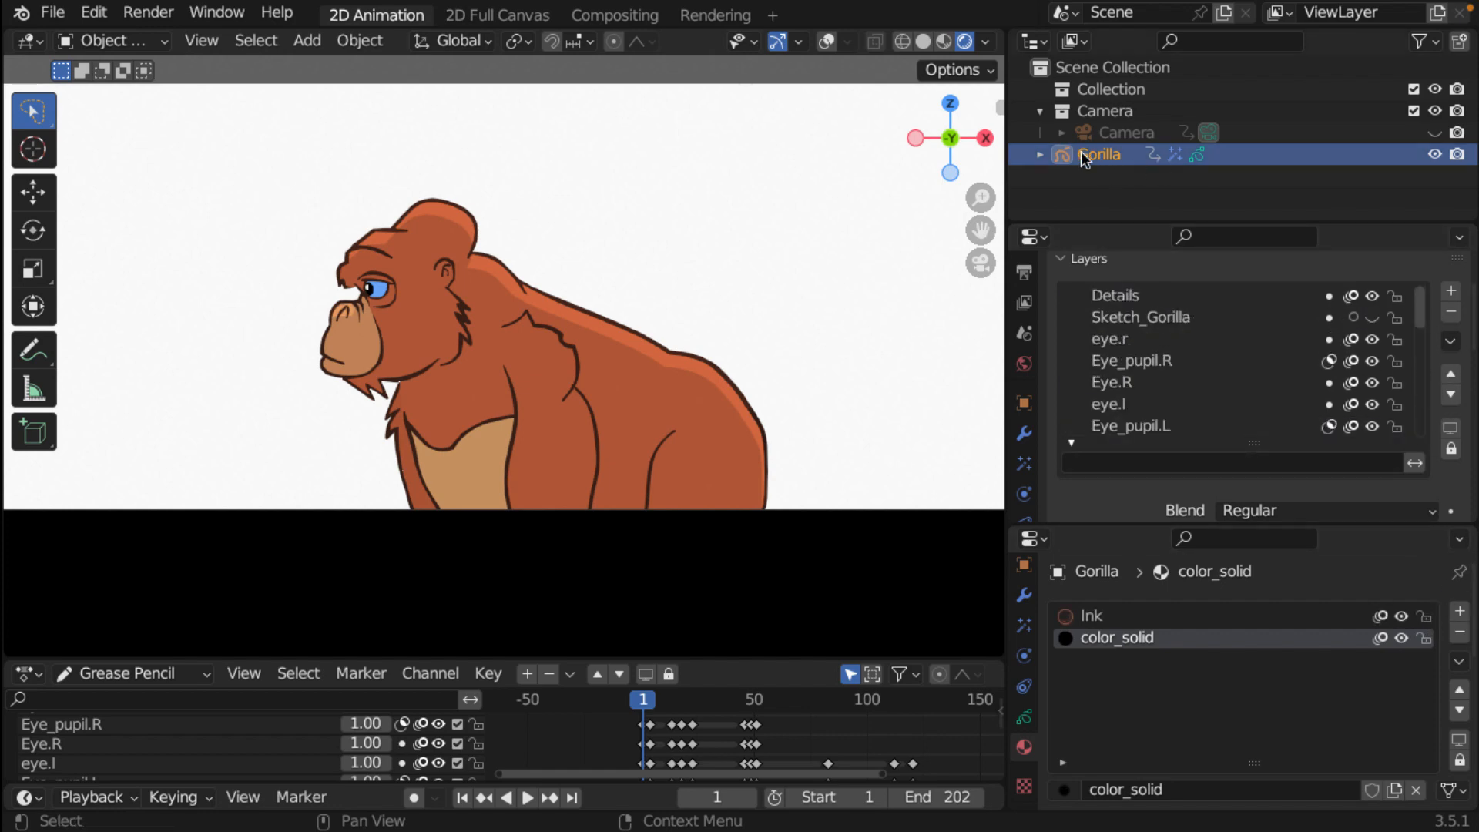
# - Exclude the Camera and Collection collections from the view layer and copy the Gorilla object
pyautogui.click(1414, 110)
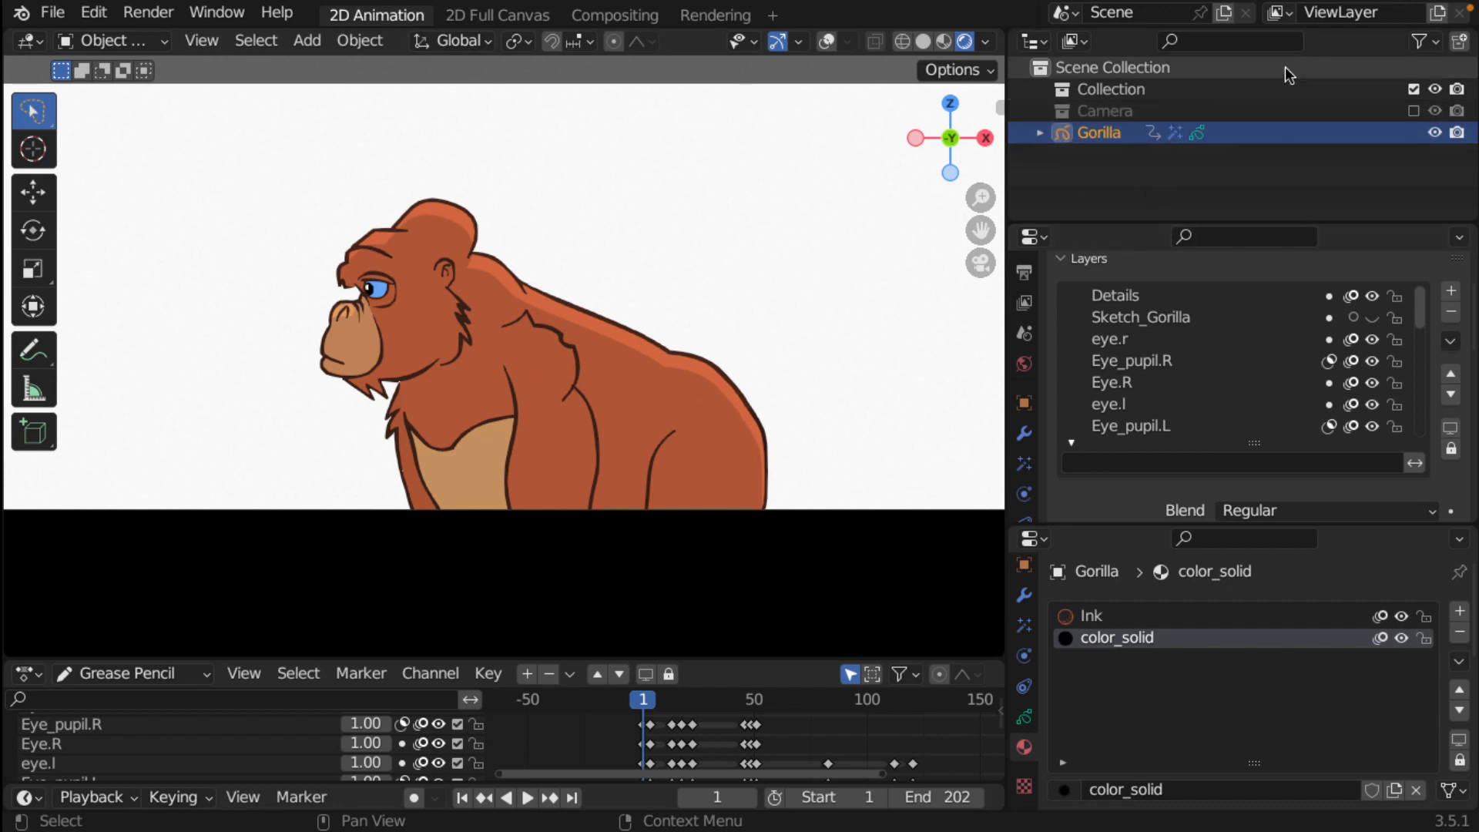
pyautogui.click(1414, 89)
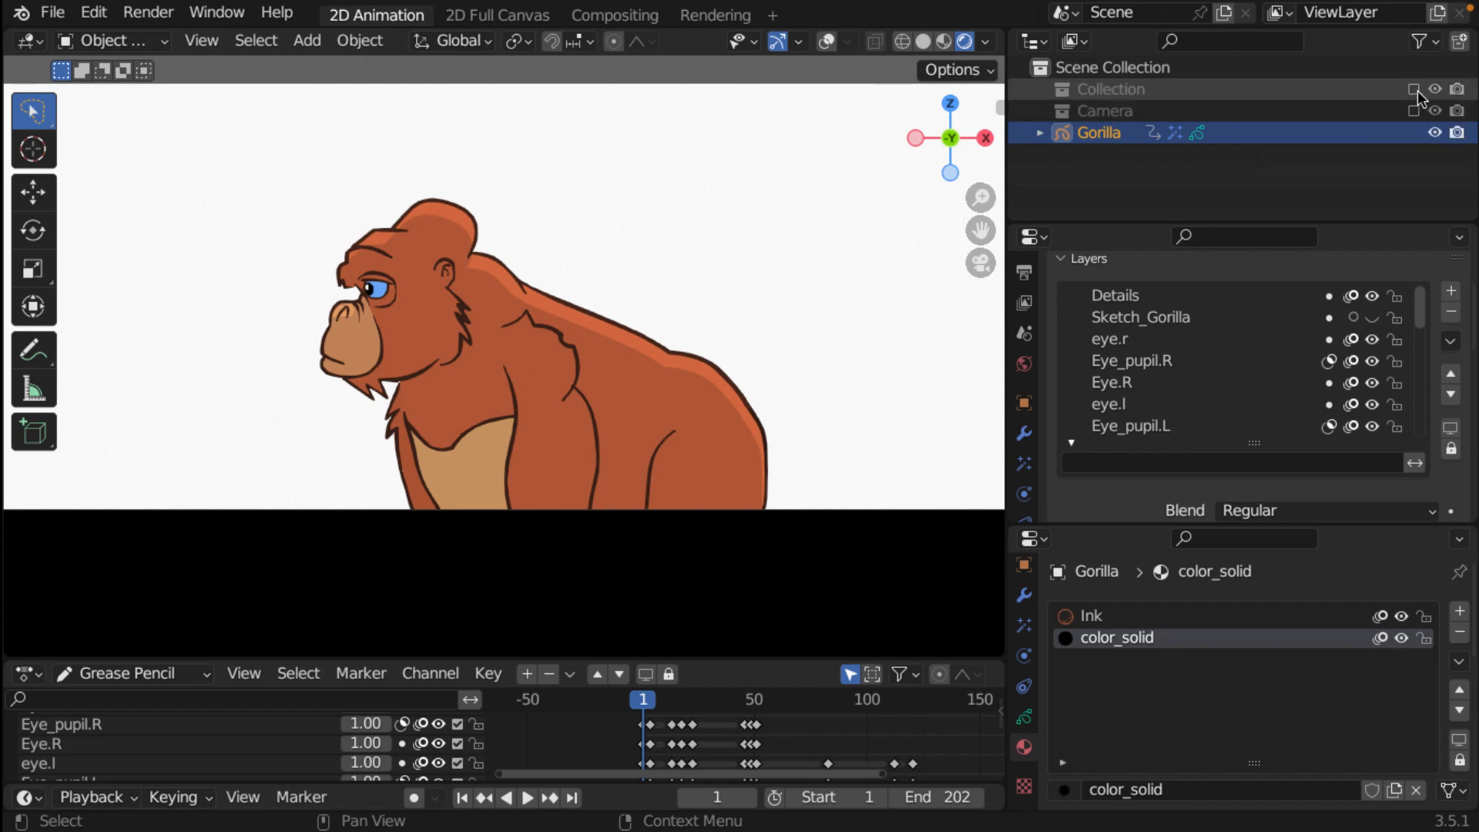
pyautogui.rightClick(1106, 131)
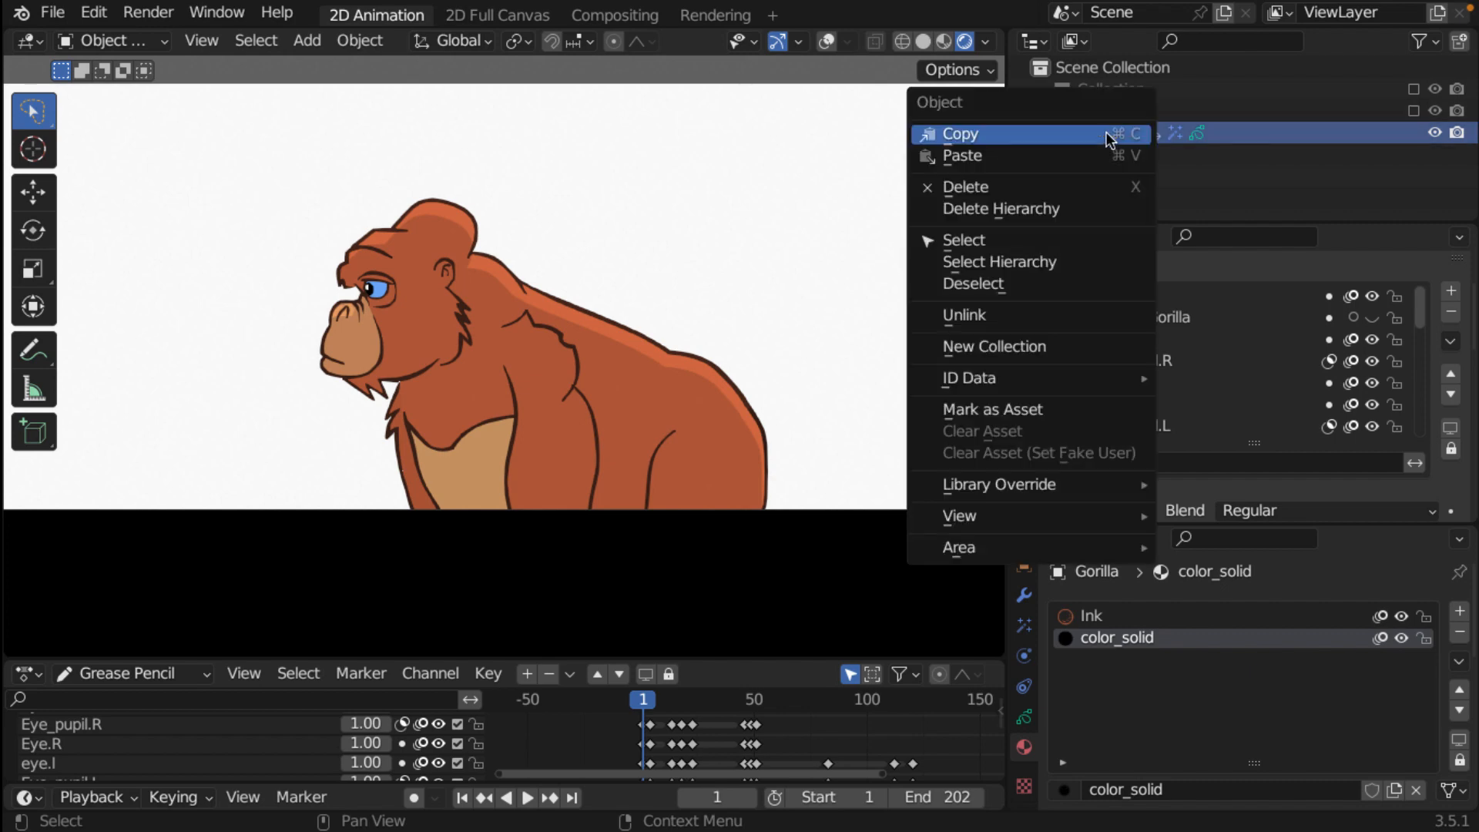
pyautogui.click(990, 132)
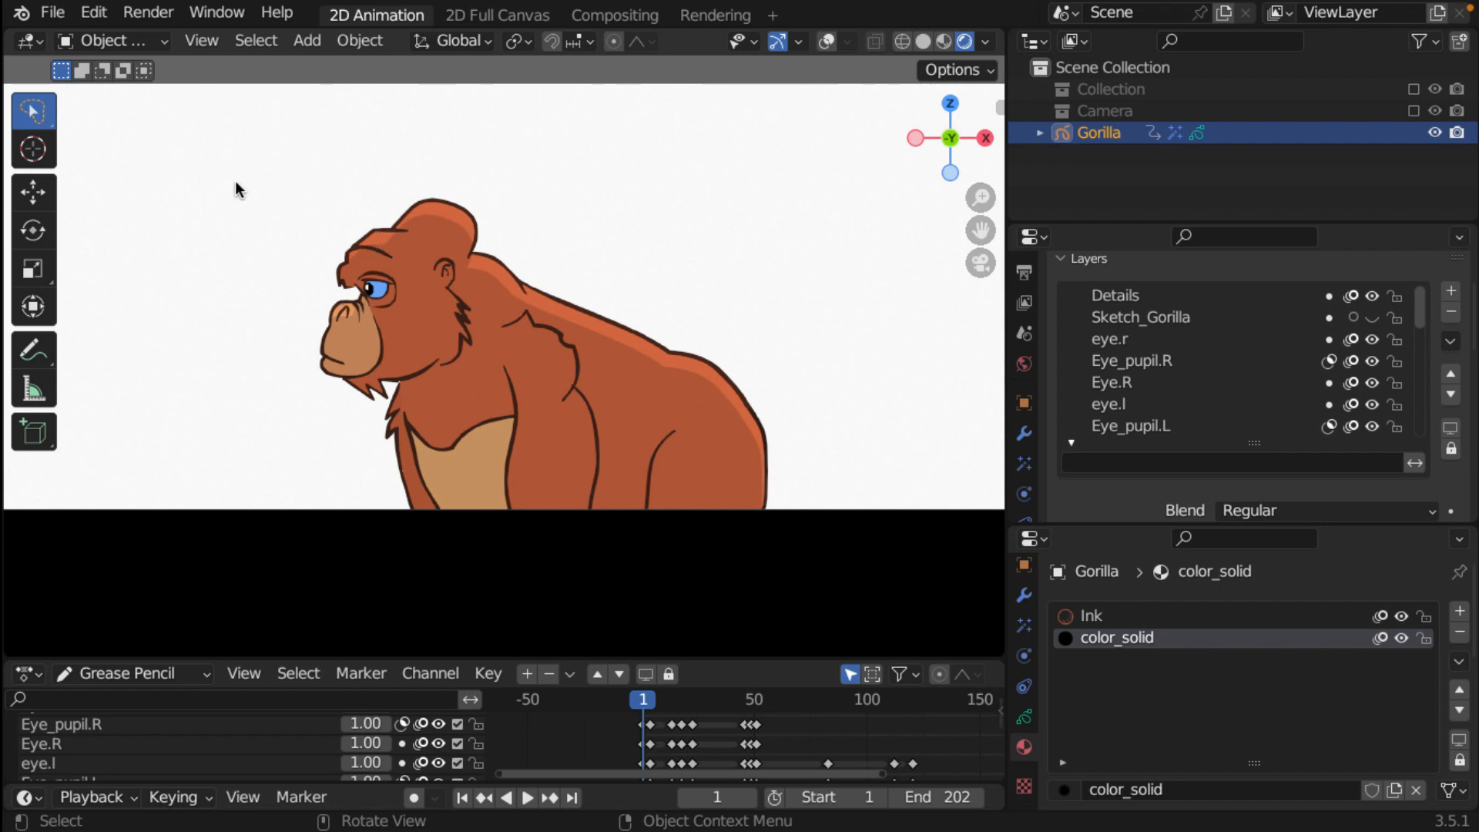
# - Reopen the recent file That's my Food Main.blend without saving the changes to Inking the Gorilla.blend
pyautogui.click(54, 14)
pyautogui.click(22, 12)
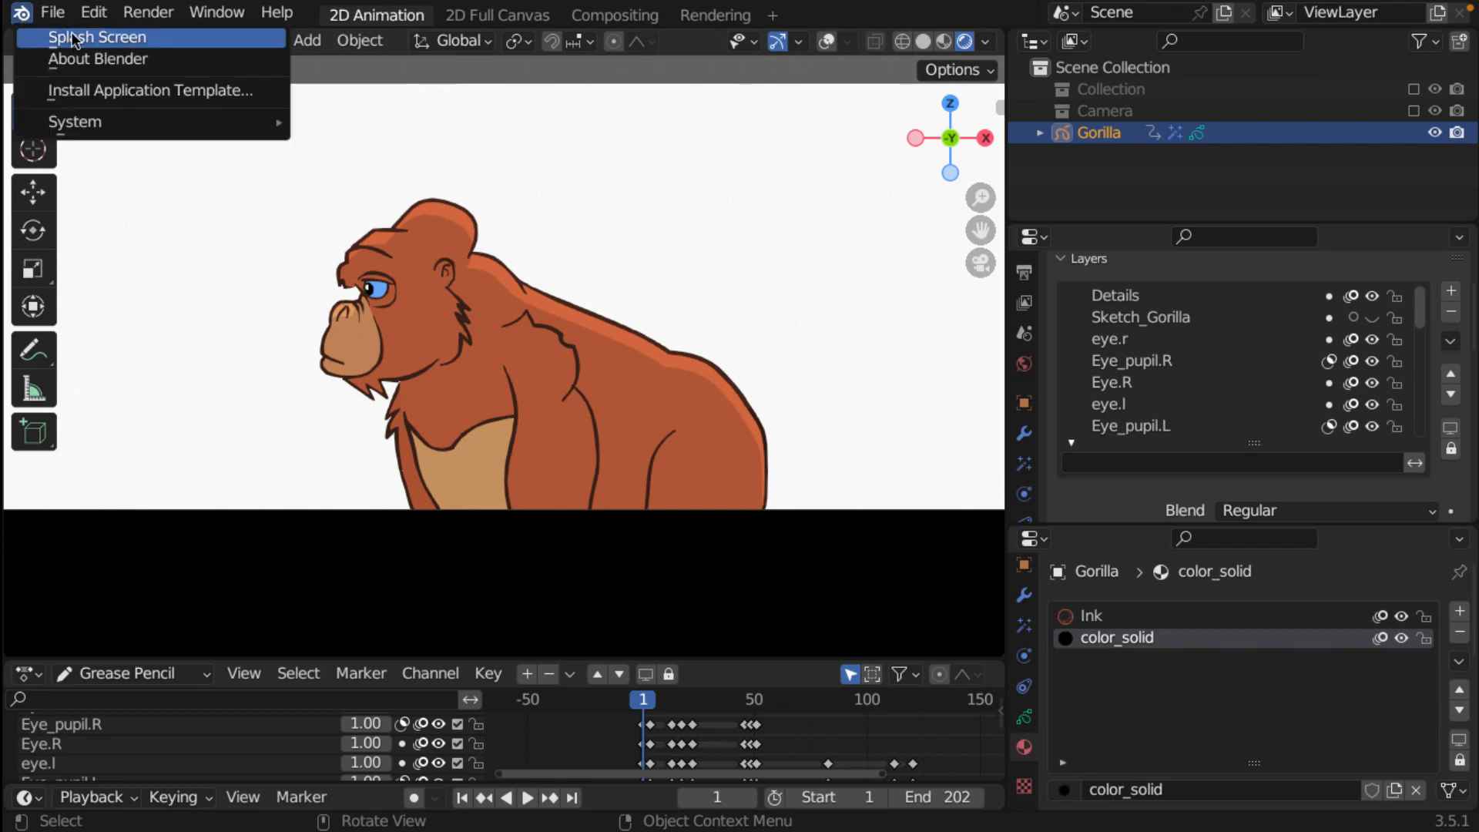
pyautogui.click(130, 38)
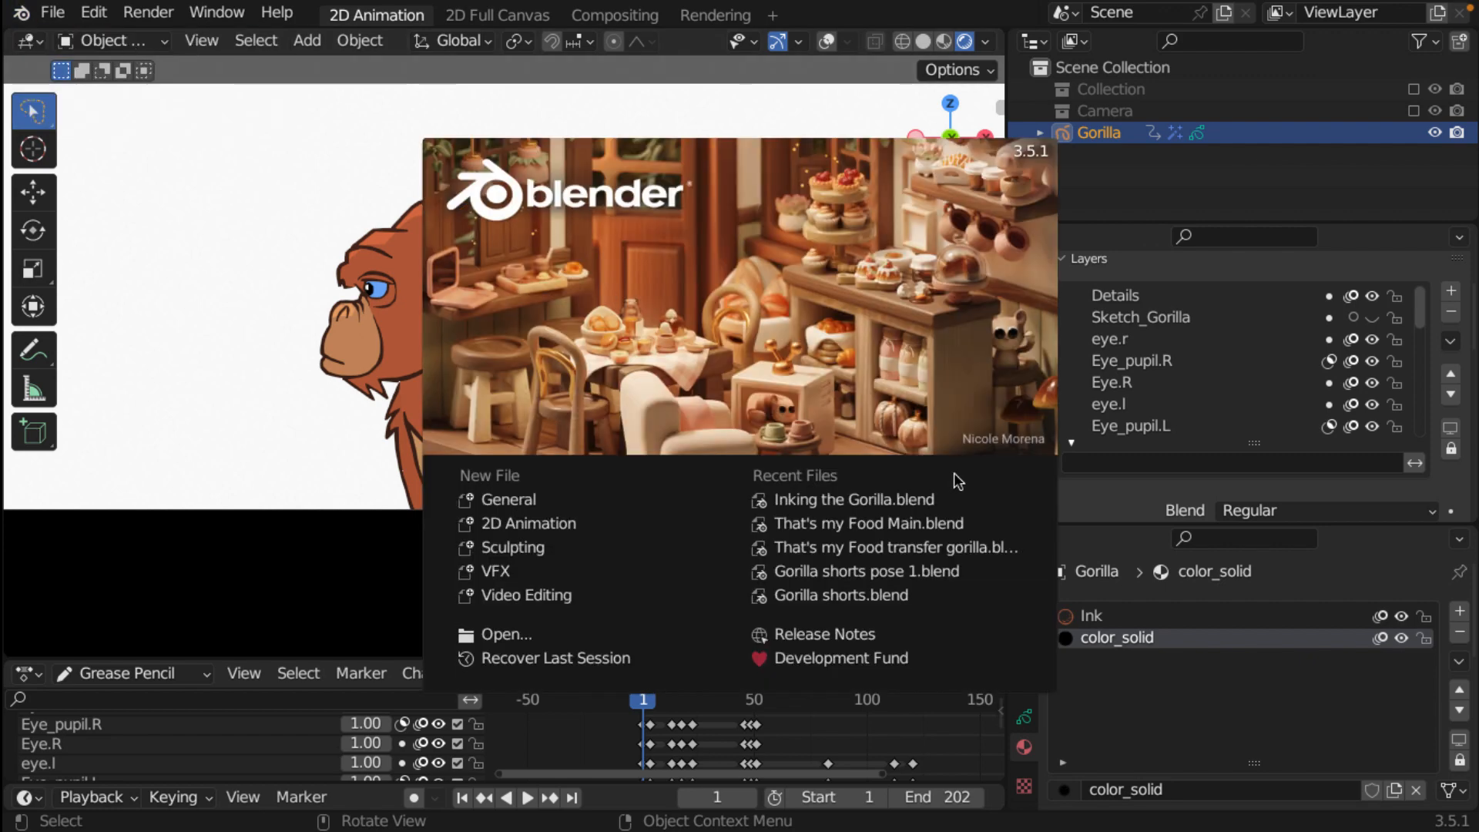
pyautogui.click(898, 529)
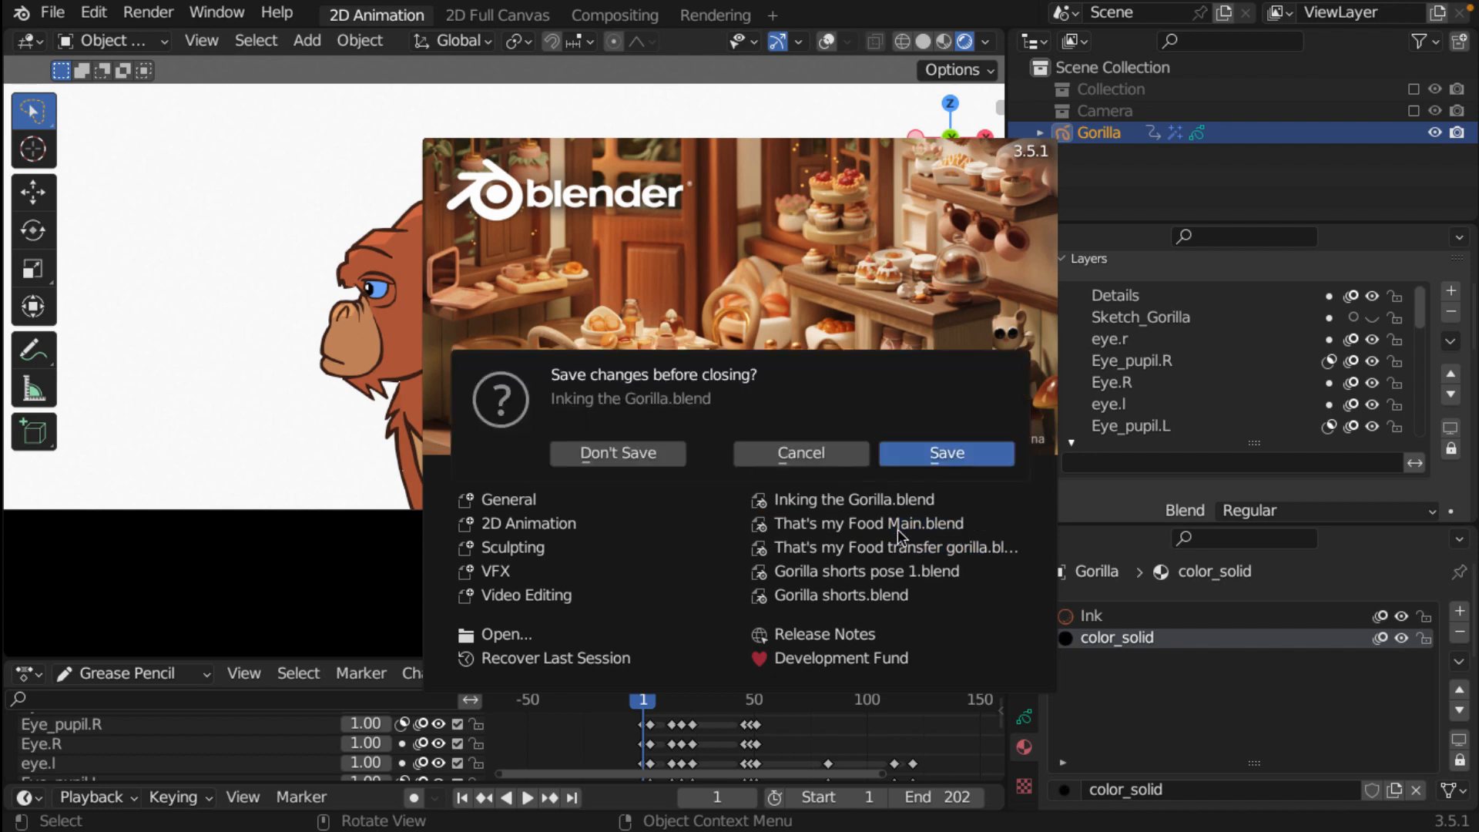
pyautogui.click(630, 459)
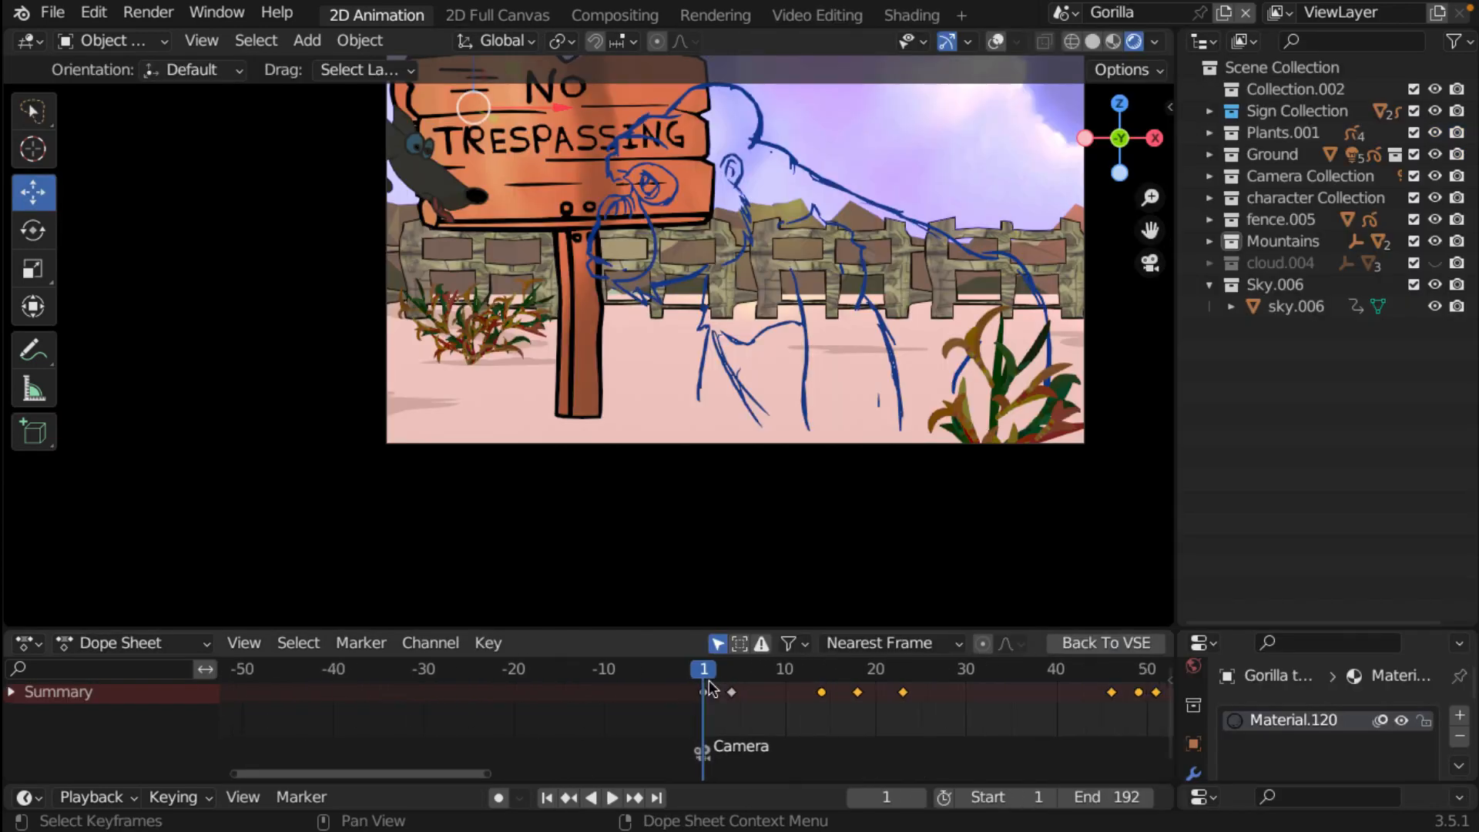
# - Paste the copied Gorilla object into the character Collection
pyautogui.scroll(3, 711, 683)
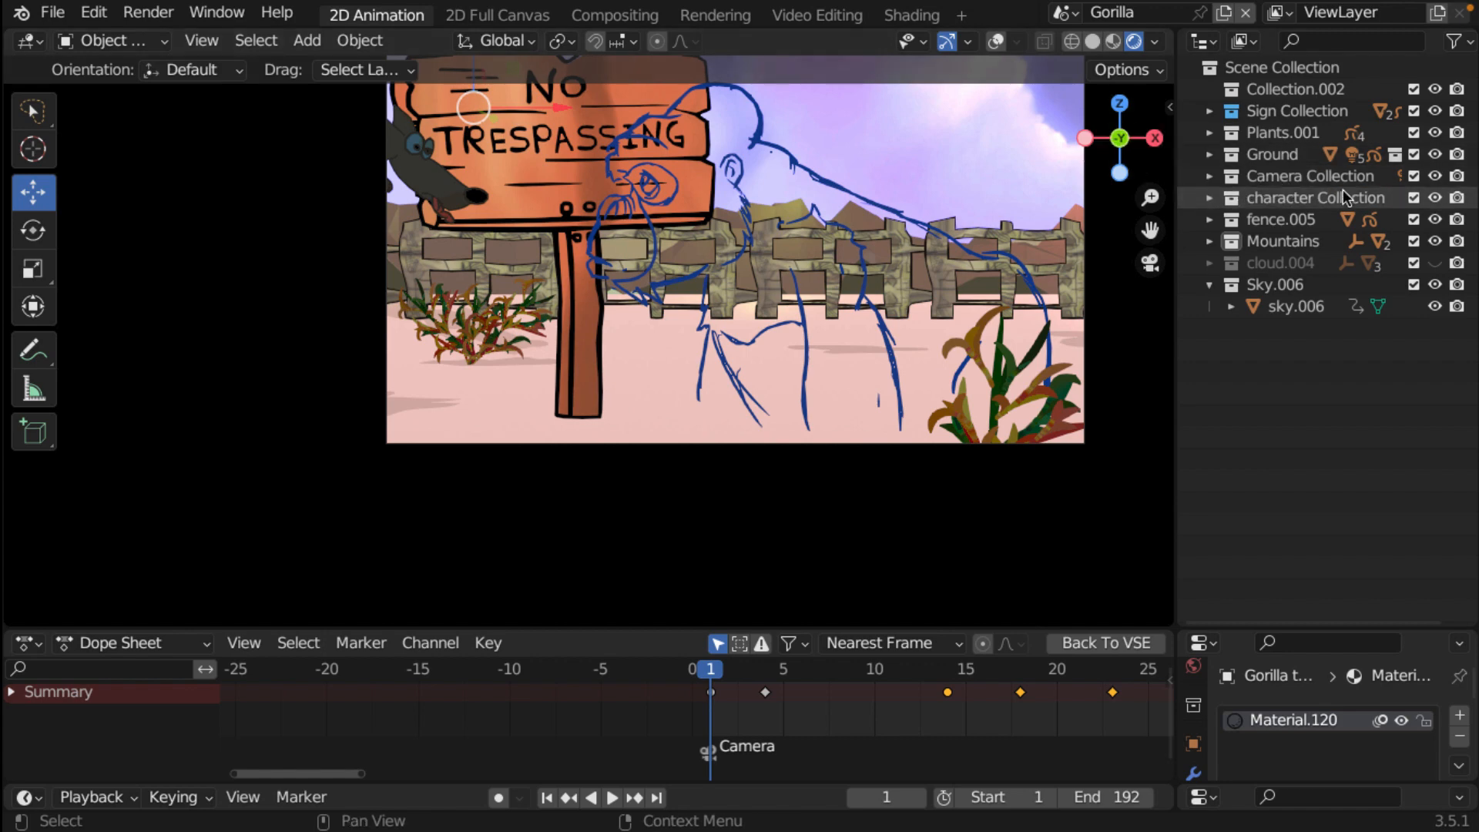
pyautogui.click(1283, 198)
pyautogui.click(1209, 198)
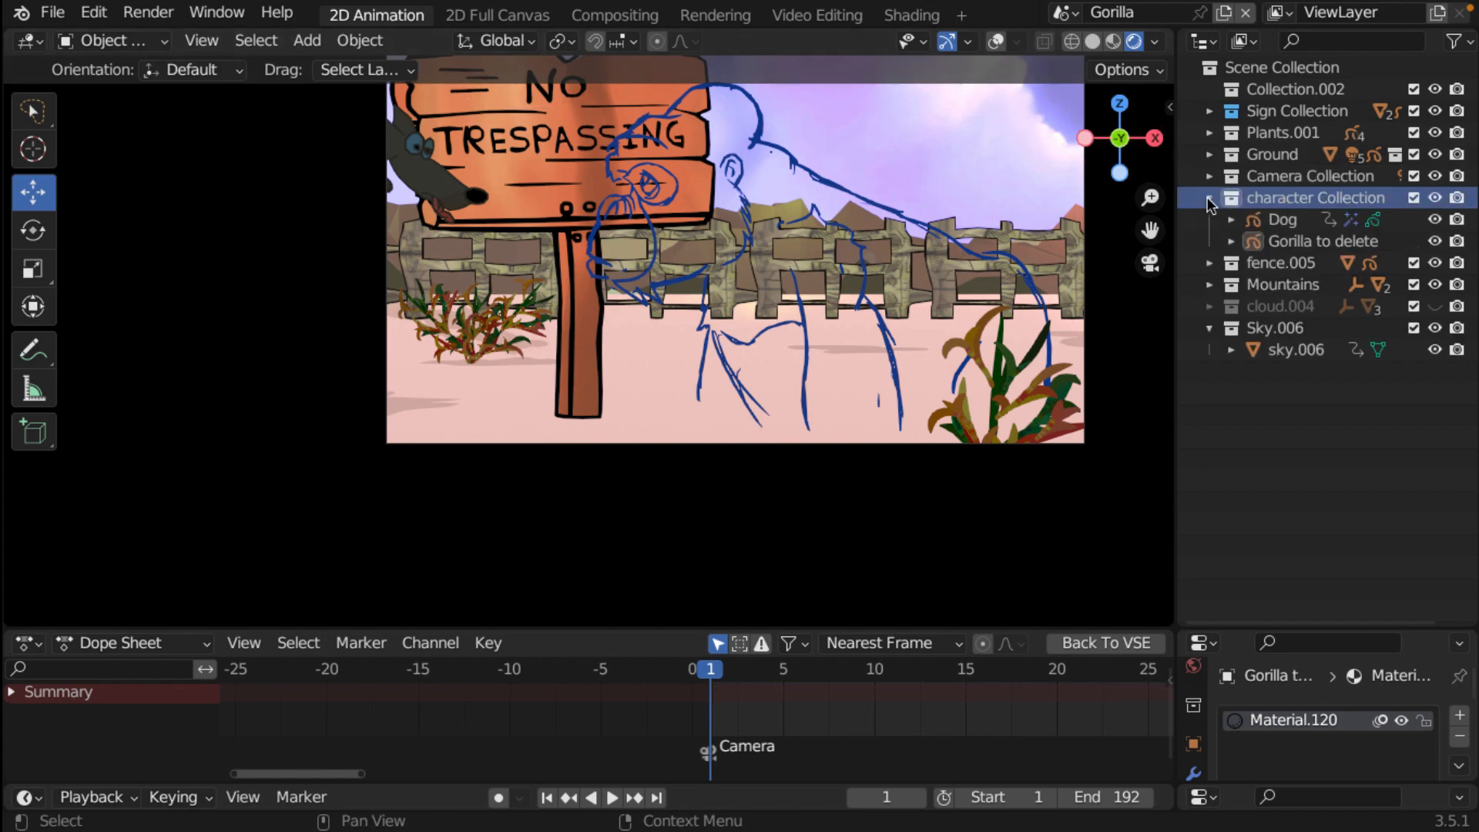
pyautogui.rightClick(1292, 203)
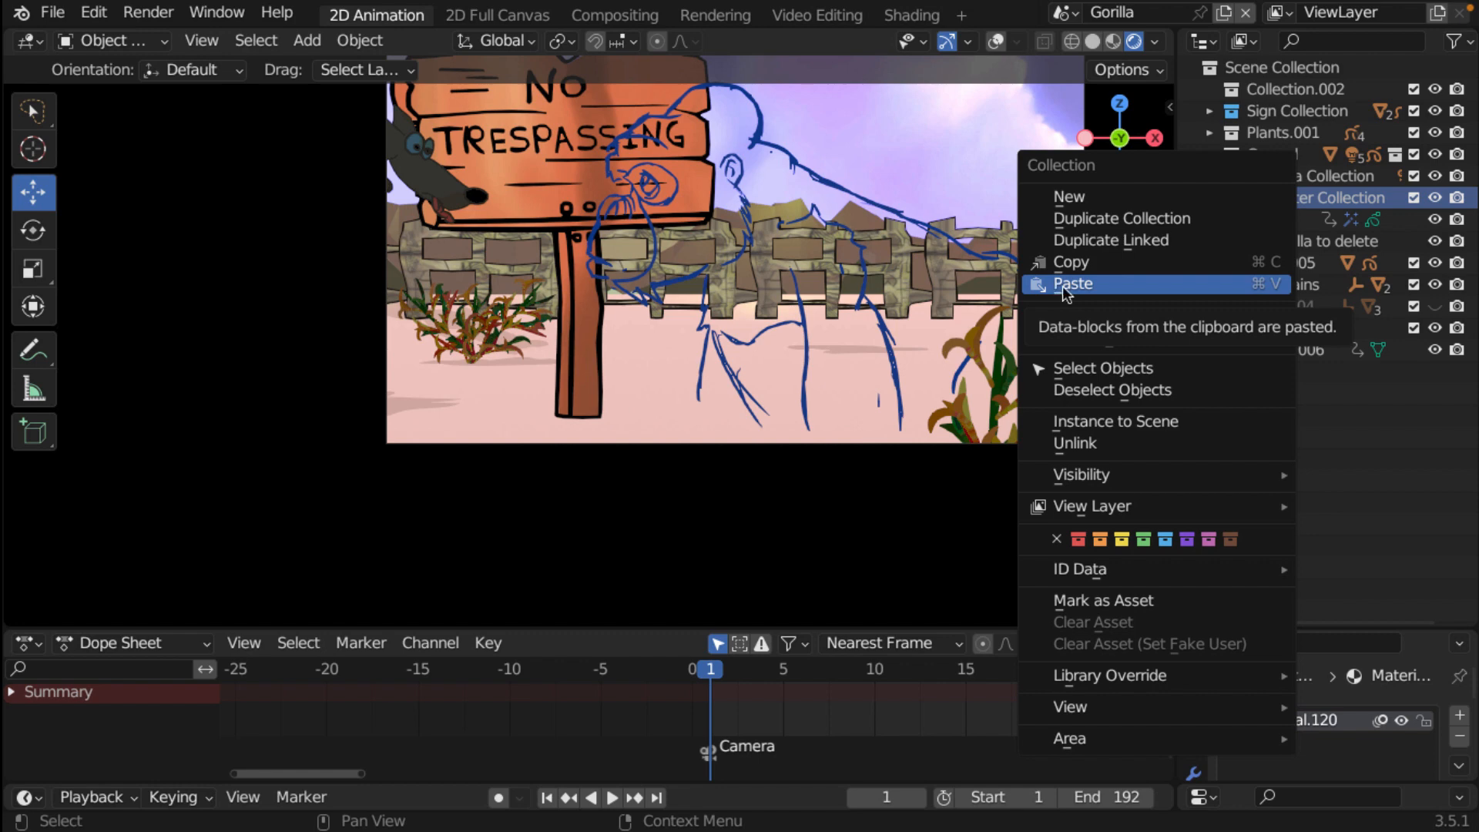
pyautogui.click(1092, 293)
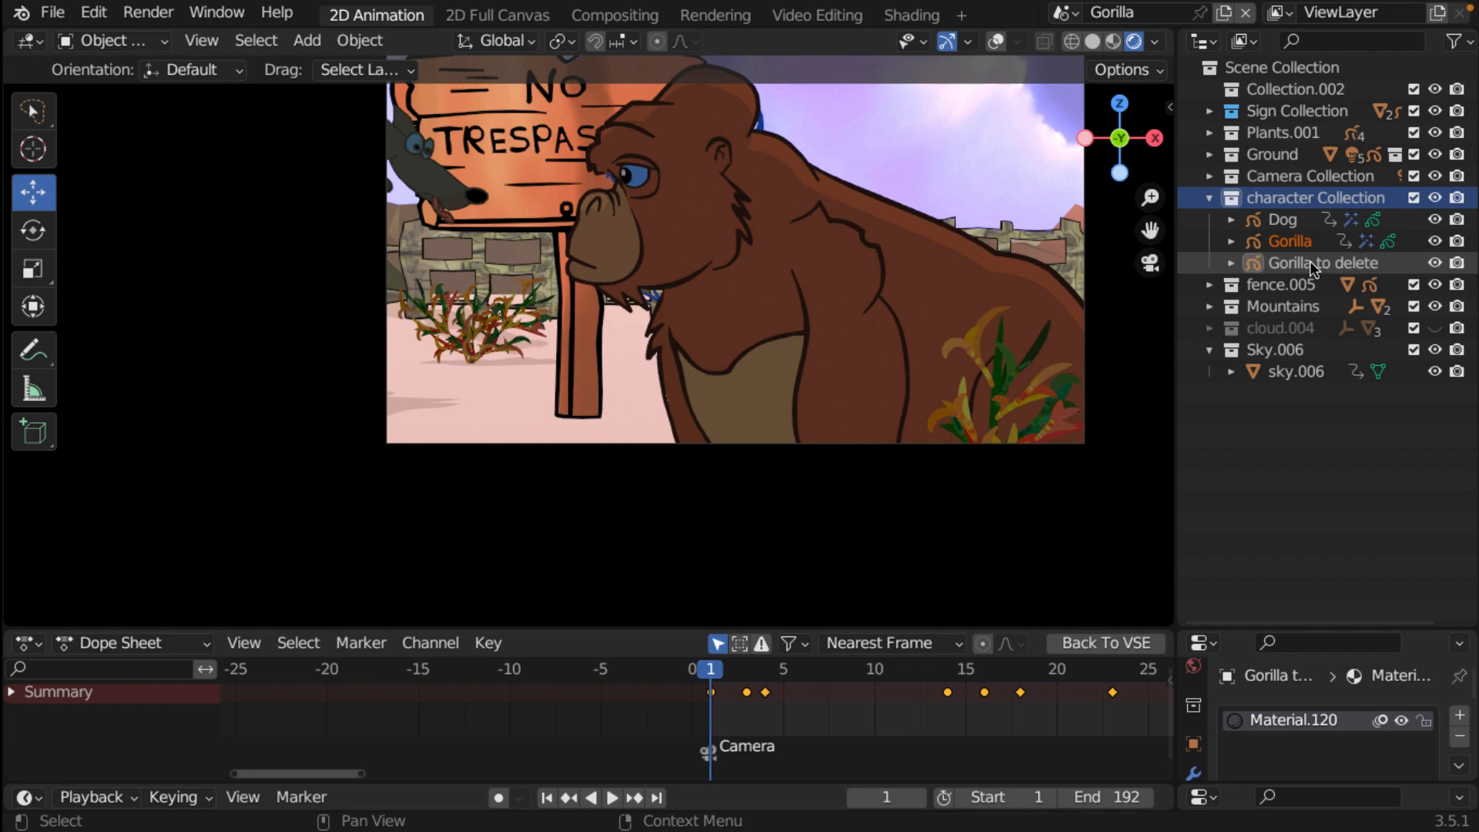
# - Select the pasted gorilla and examine its placement relative to the old sketch, sign and ground from several angles
pyautogui.scroll(-2, 886, 316)
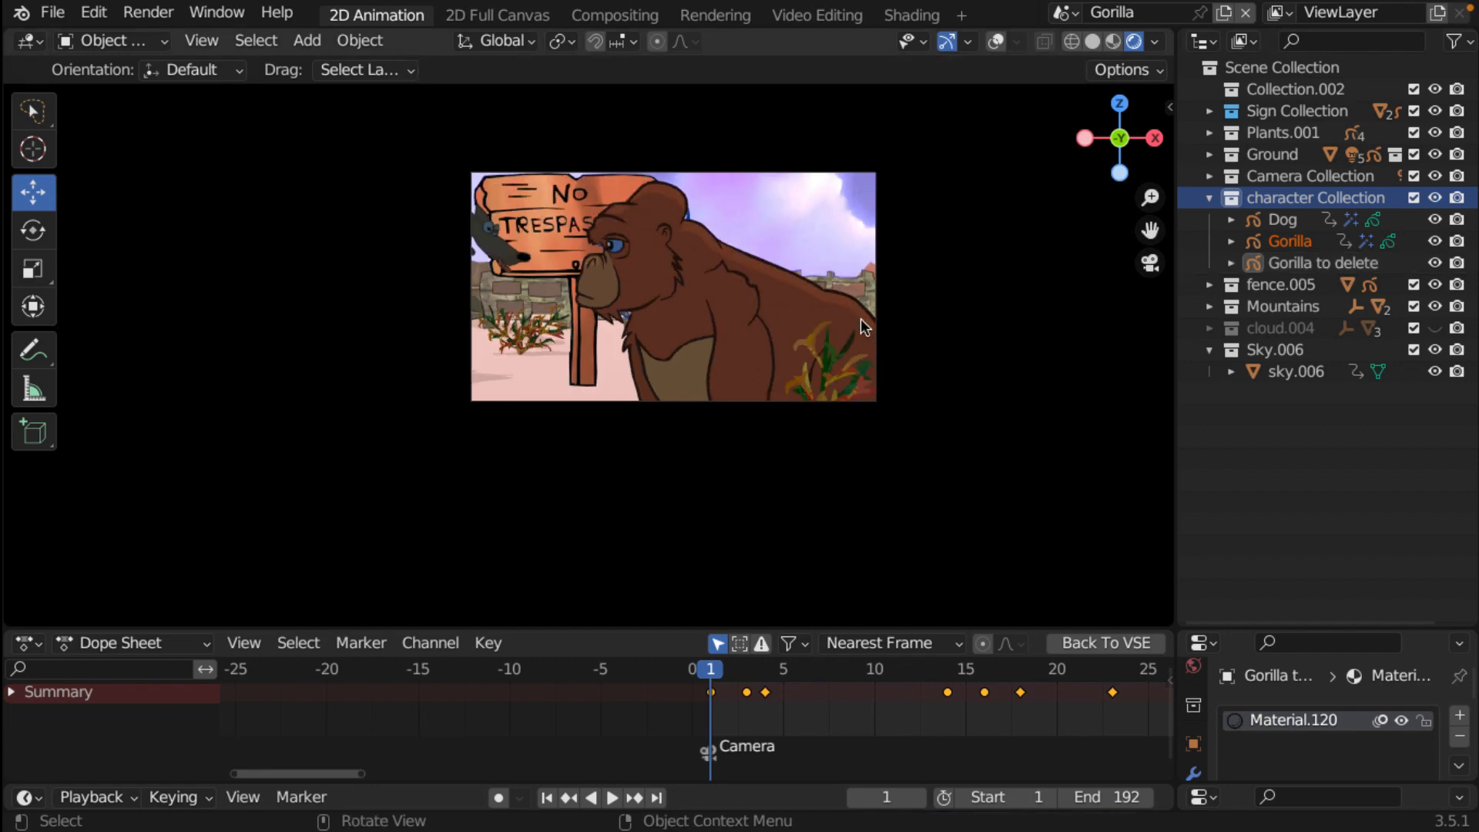
pyautogui.moveTo(865, 323); pyautogui.dragTo(788, 330, button='middle')
pyautogui.scroll(-5, 792, 329)
pyautogui.scroll(3, 794, 330)
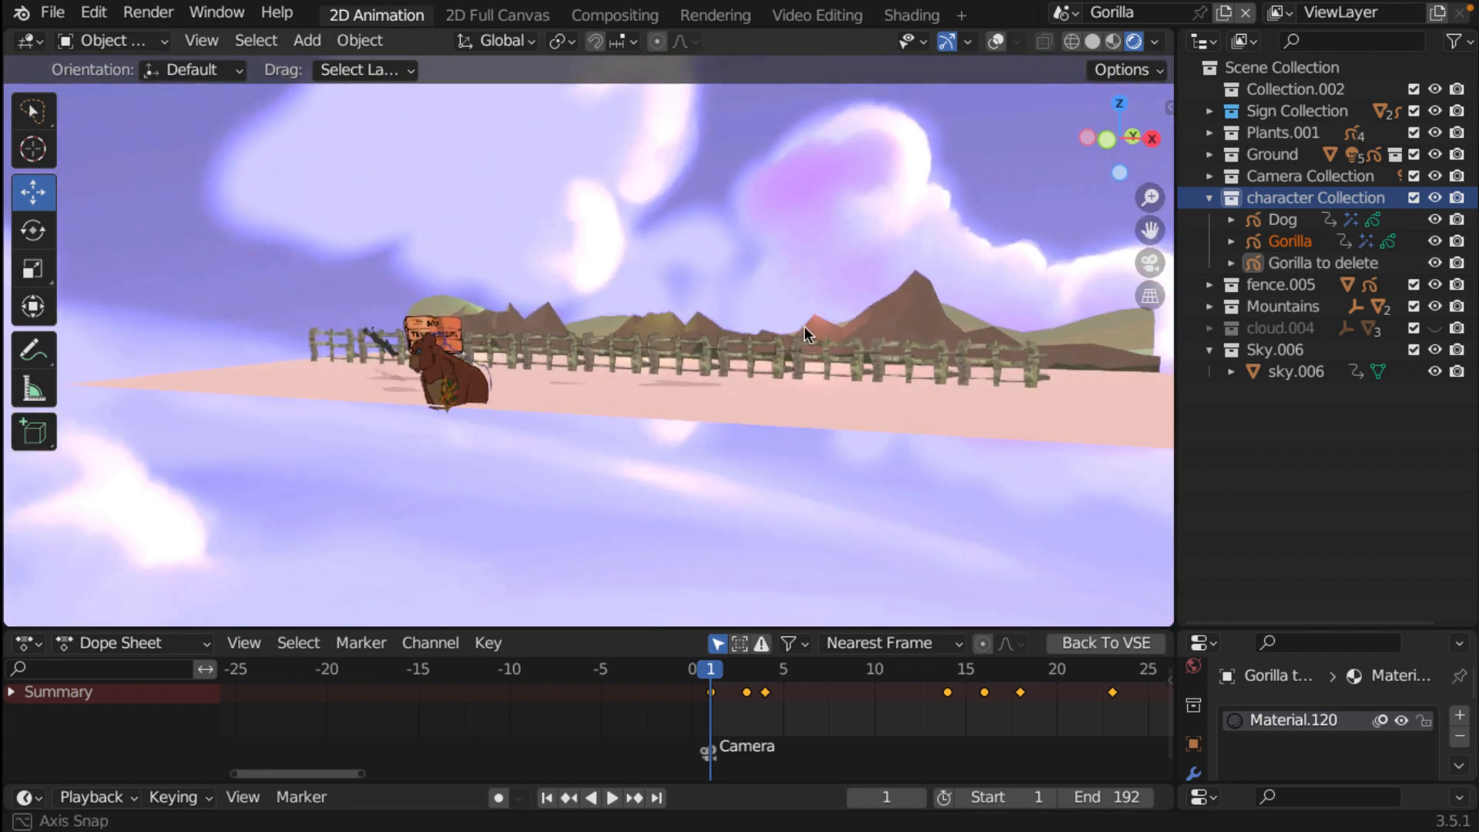
pyautogui.scroll(2, 788, 311)
pyautogui.scroll(1, 806, 322)
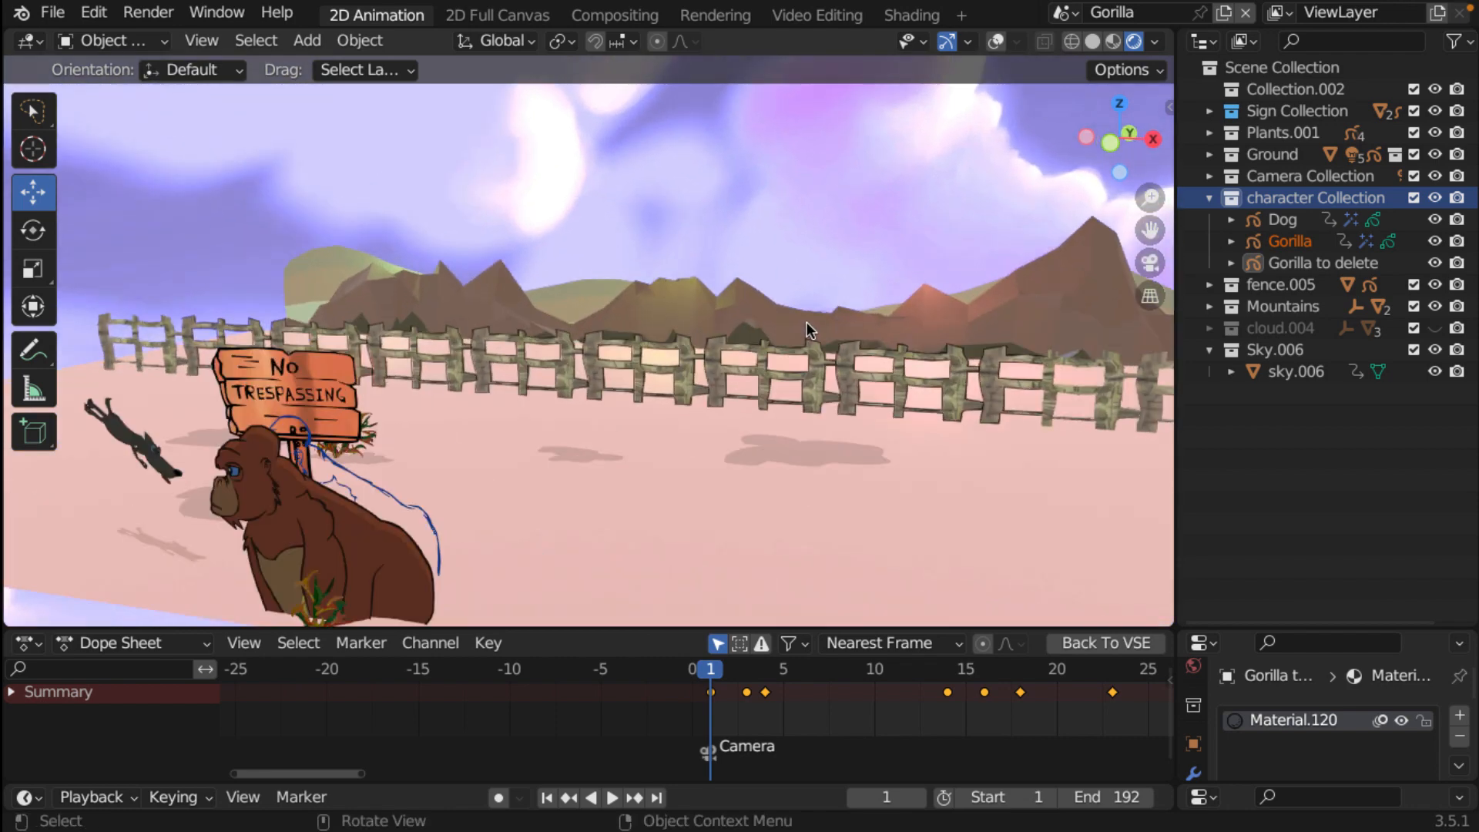
pyautogui.click(313, 560)
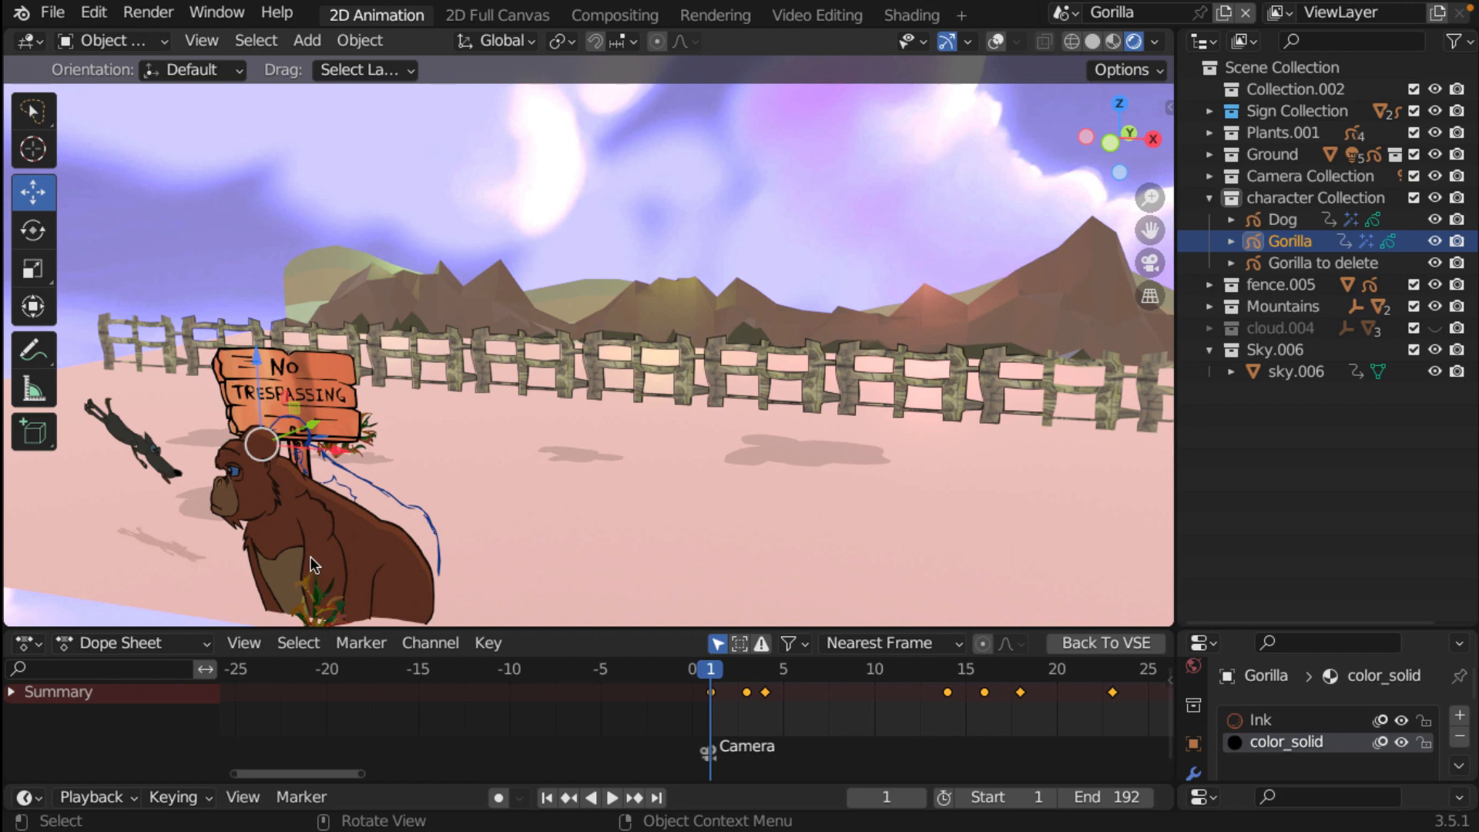
pyautogui.scroll(3, 325, 563)
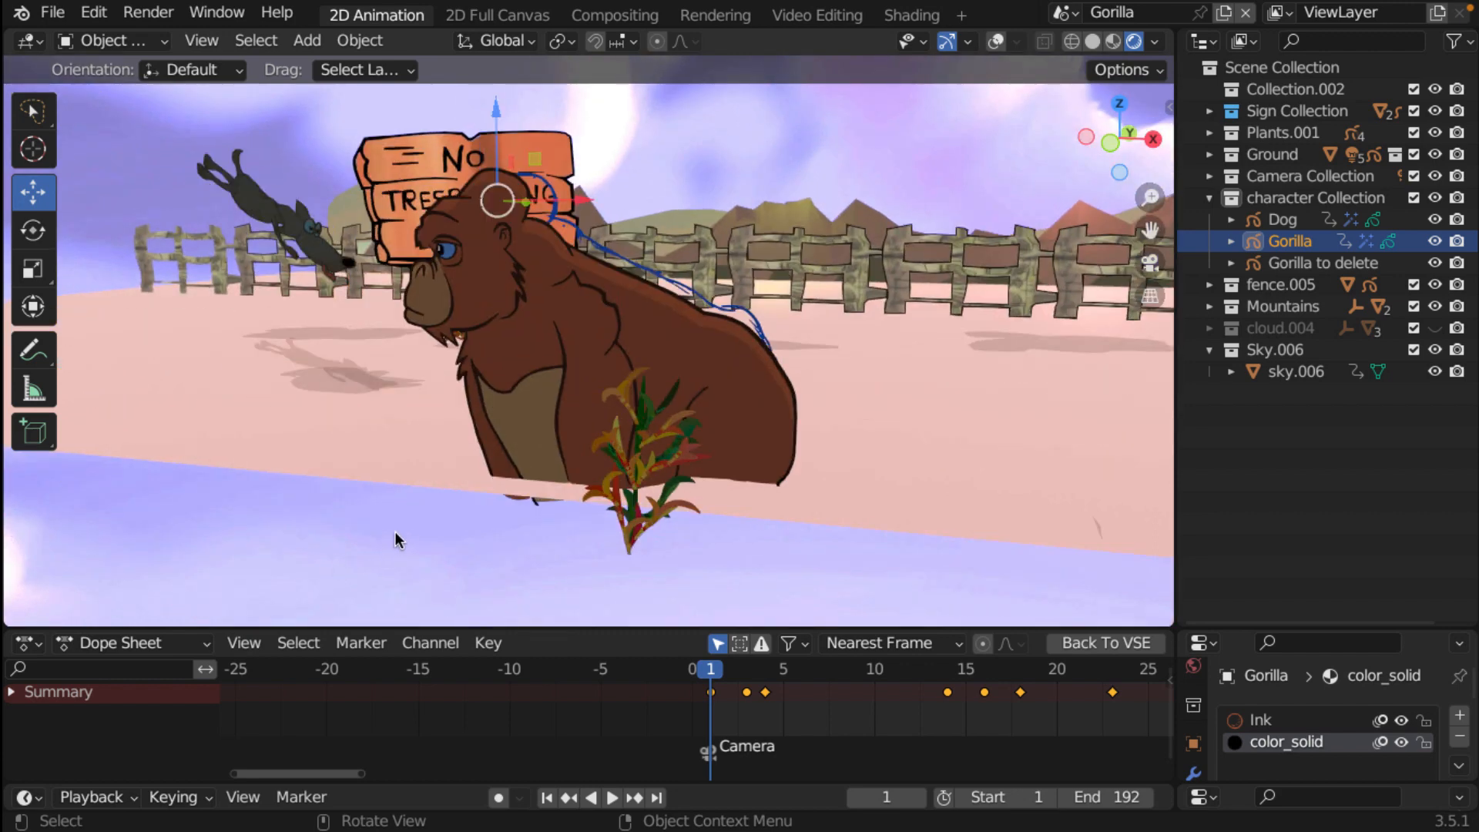
pyautogui.scroll(5, 668, 447)
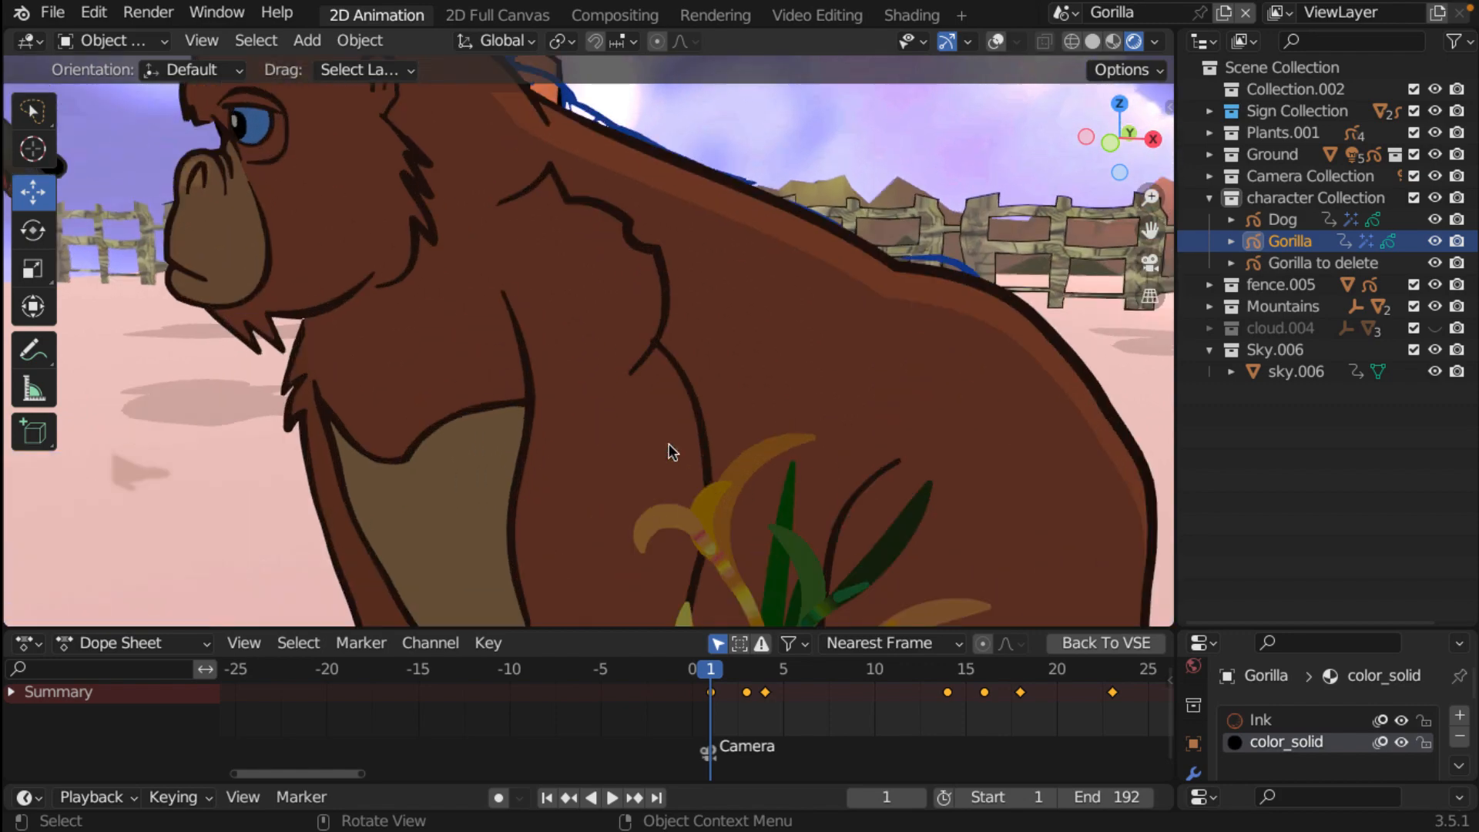
pyautogui.scroll(-3, 668, 442)
pyautogui.moveTo(762, 454); pyautogui.dragTo(609, 458, button='middle')
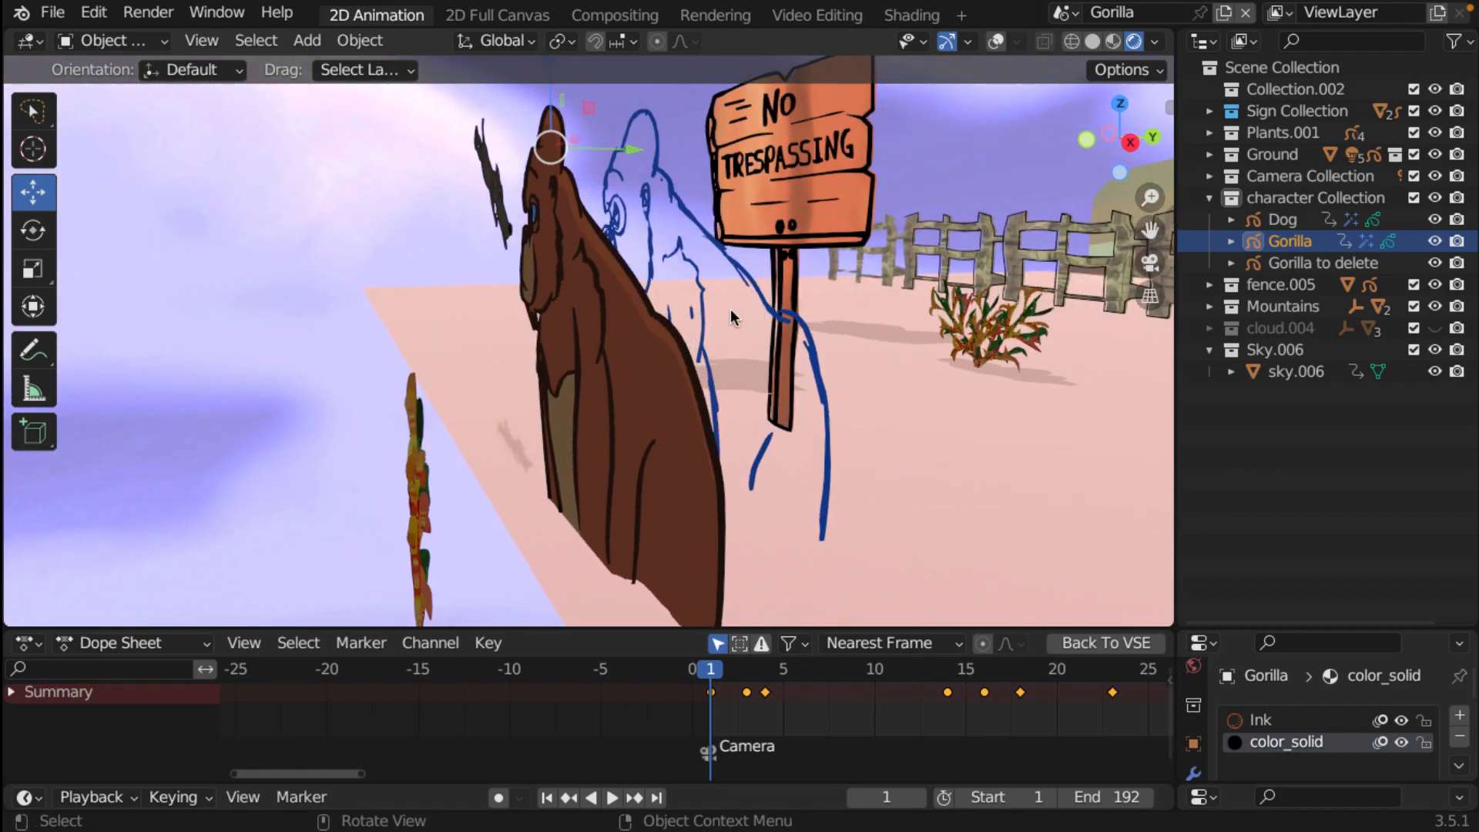
pyautogui.moveTo(668, 342)
pyautogui.mouseDown(button='middle')
pyautogui.moveTo(696, 345)
pyautogui.moveTo(700, 373)
pyautogui.moveTo(708, 332)
pyautogui.moveTo(692, 330)
pyautogui.mouseUp(button='middle')
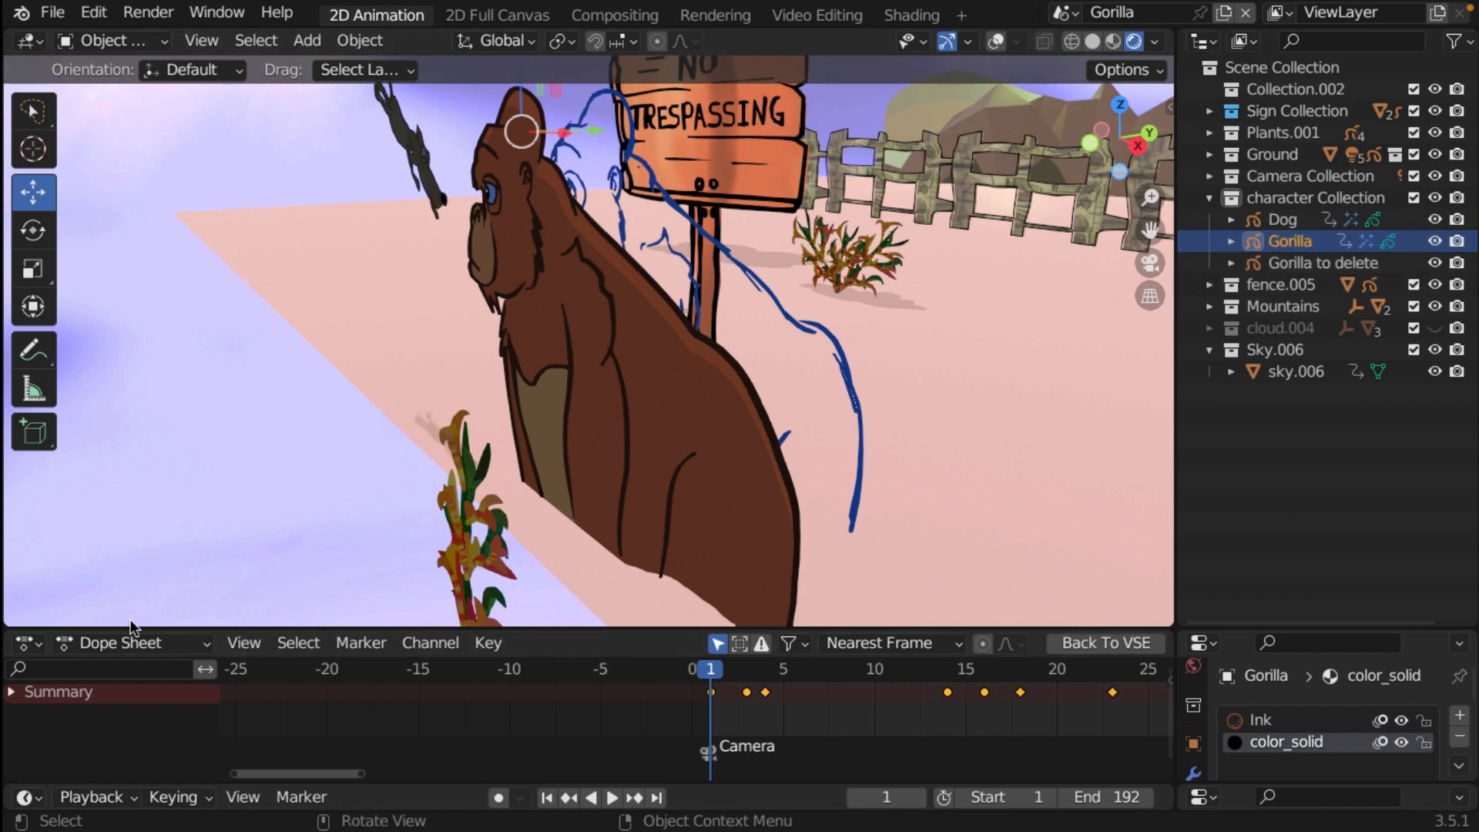
# - Switch the Dope Sheet area to the Graph Editor and expand the Gorilla's animation channels
pyautogui.click(35, 649)
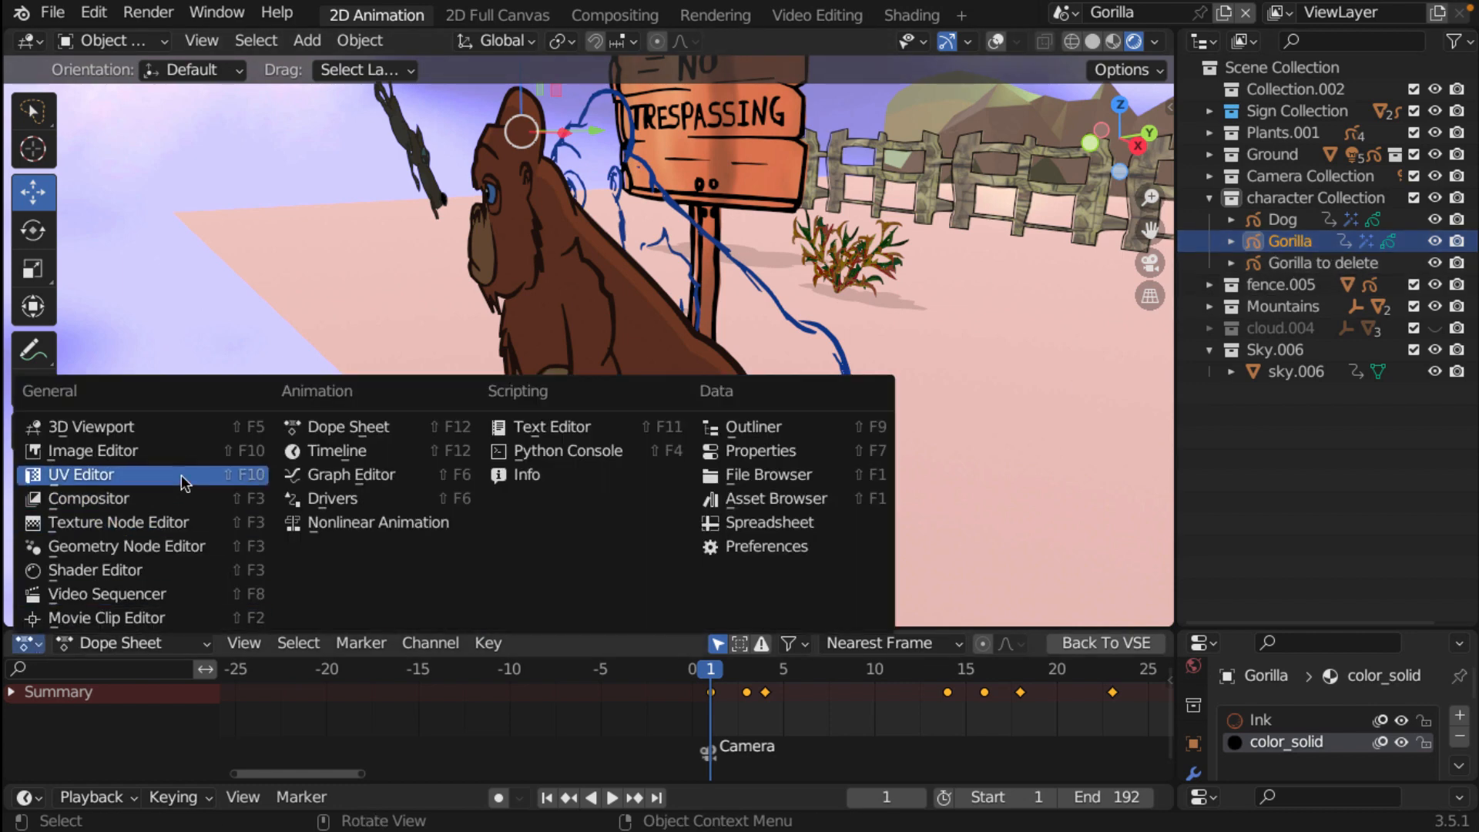
pyautogui.click(316, 475)
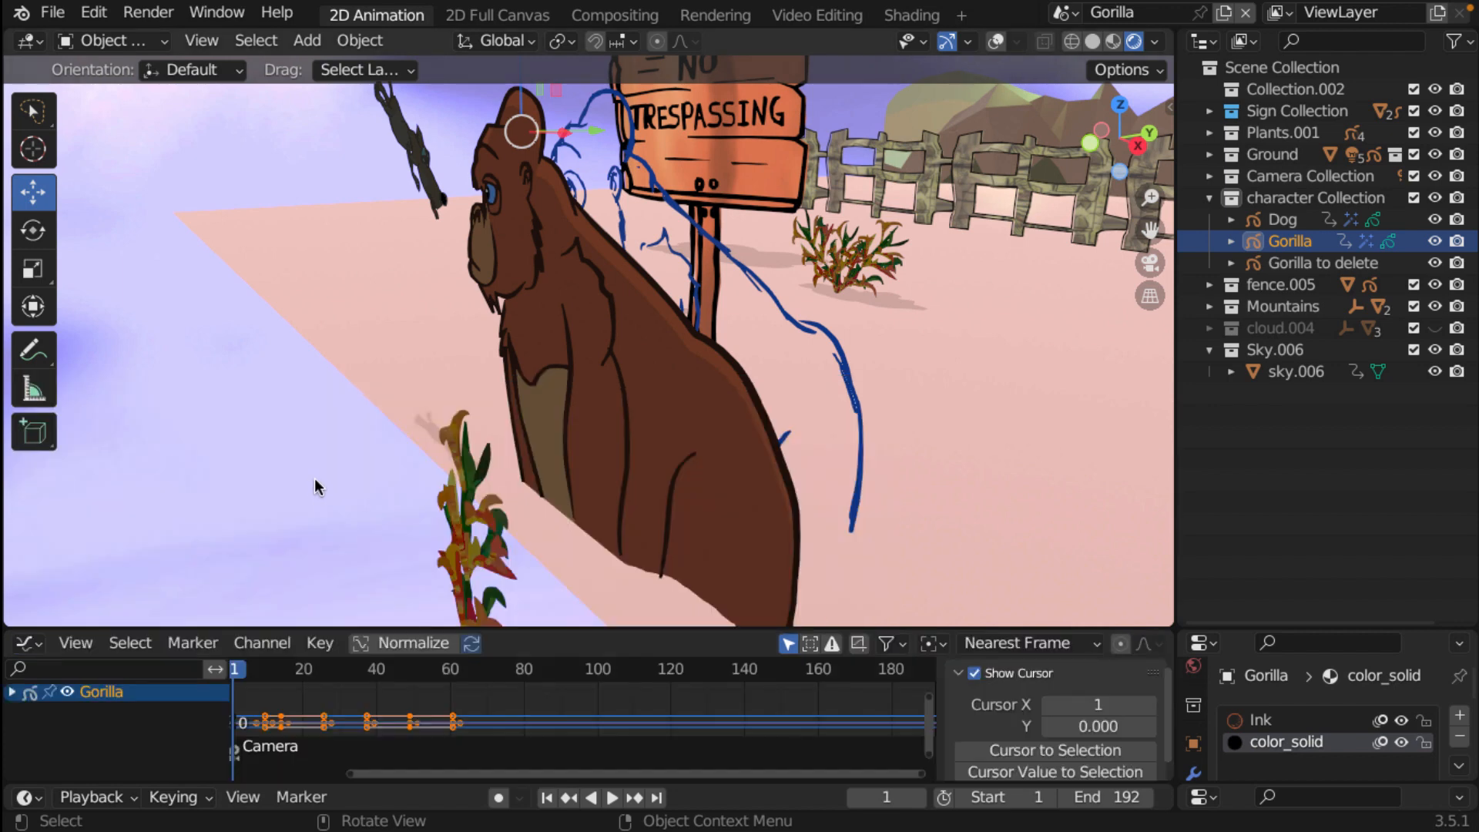
pyautogui.click(13, 692)
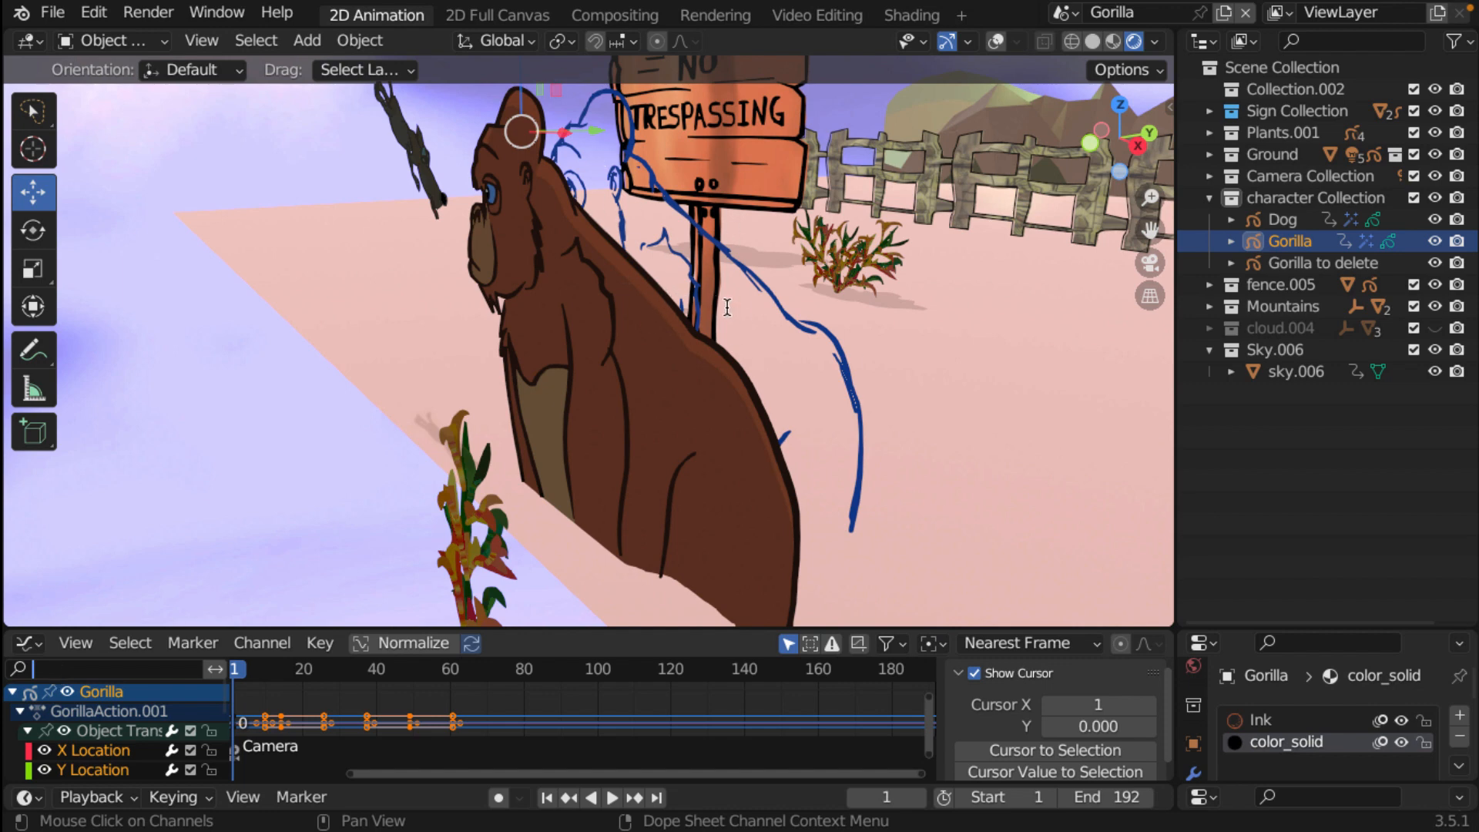
pyautogui.write('7')
pyautogui.press('Return')
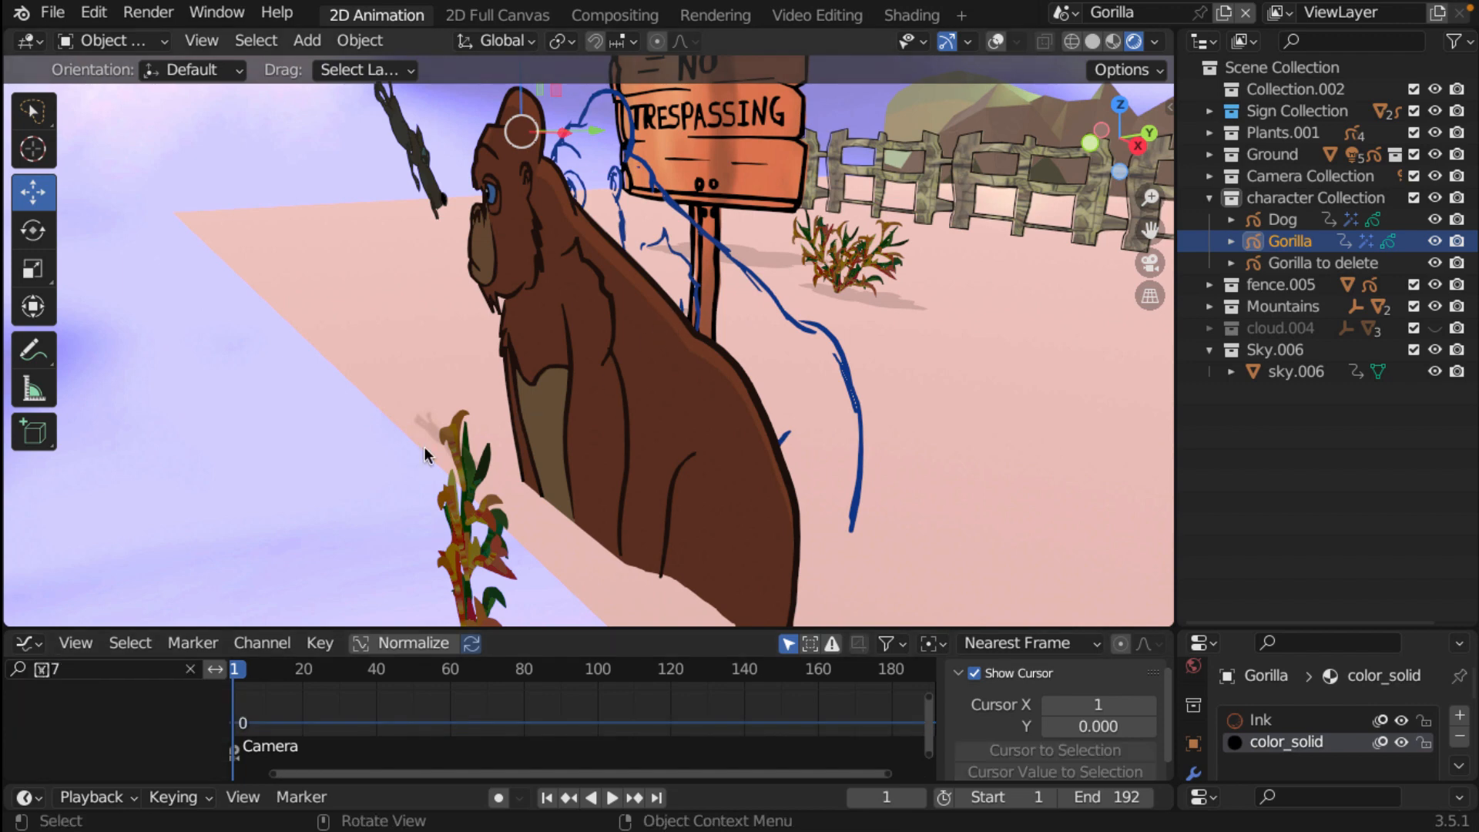
pyautogui.click(190, 669)
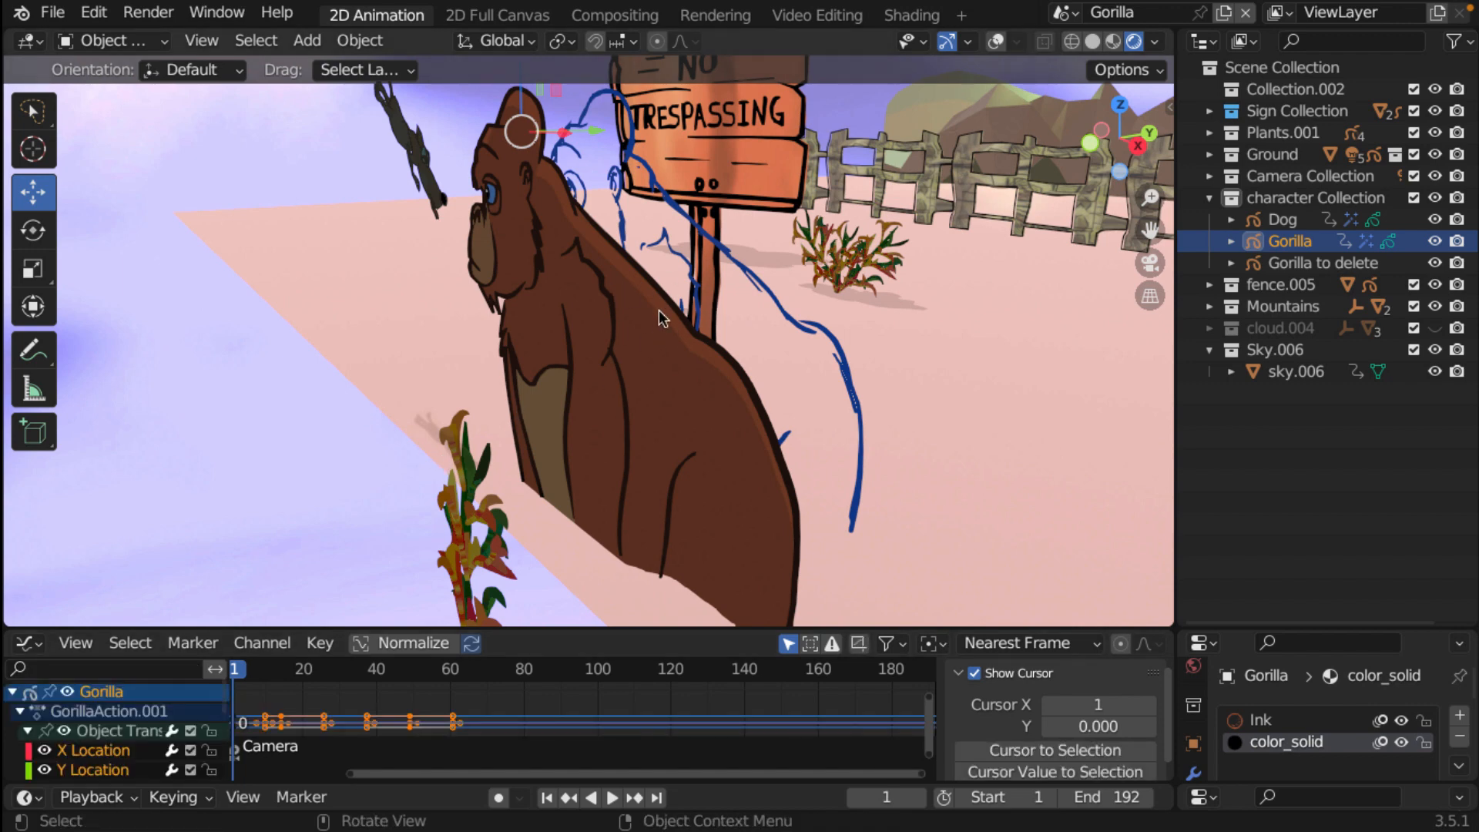
# - View the scene from above and hide the Sky.006 collection to expose both gorillas edge-on
pyautogui.click(818, 256)
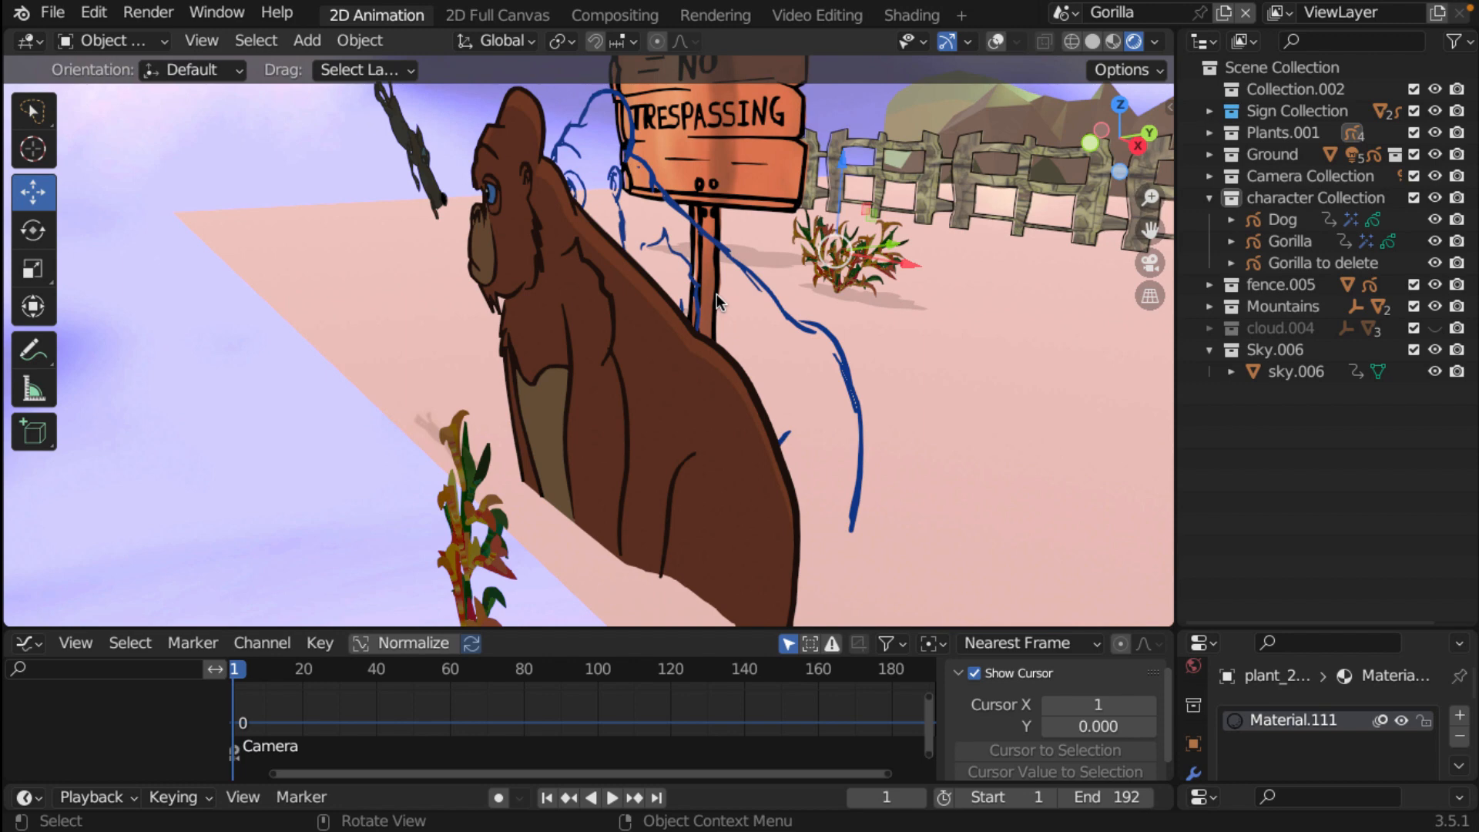
pyautogui.press('KP_7')
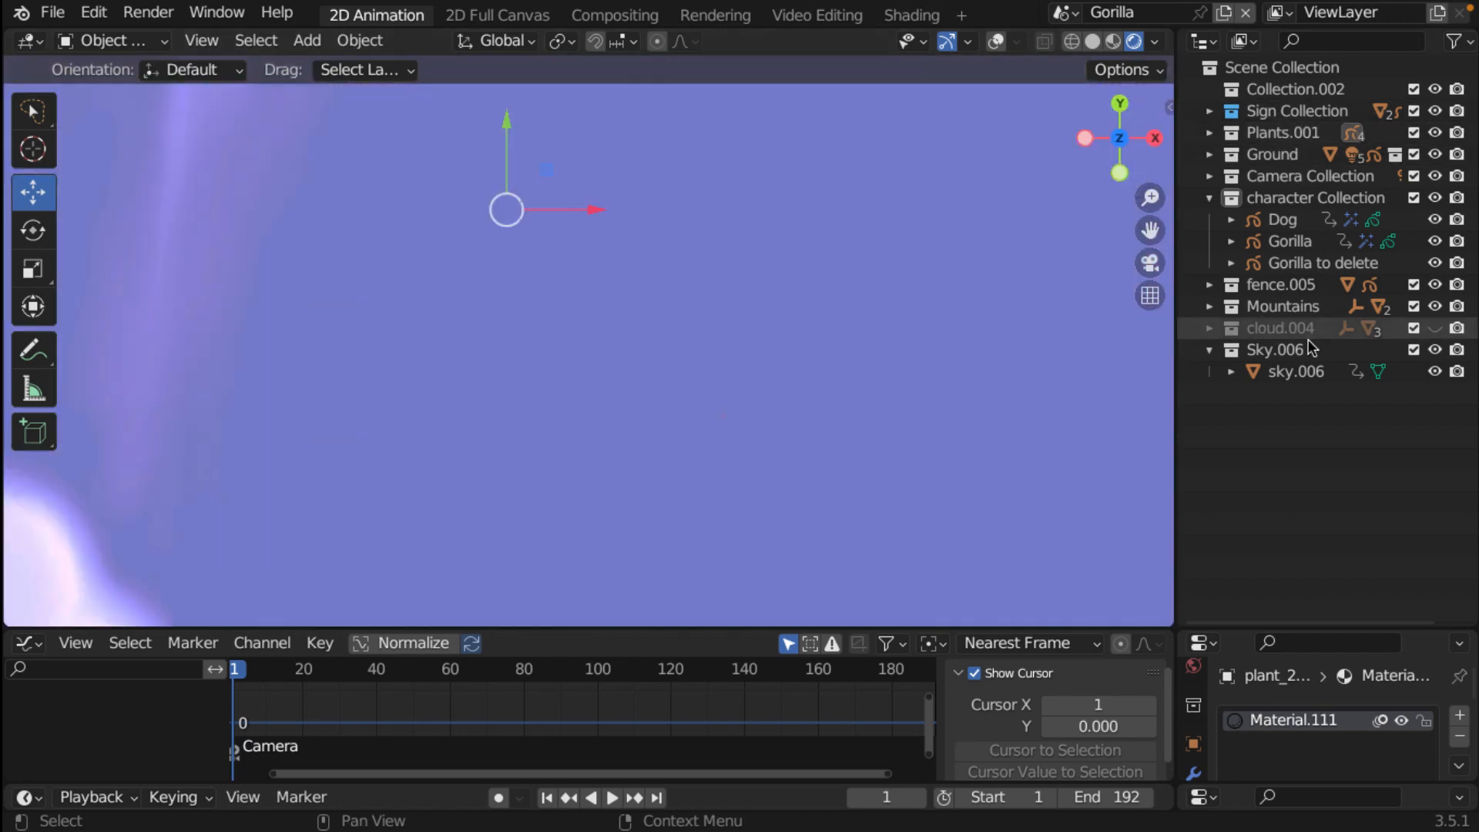
pyautogui.click(1435, 351)
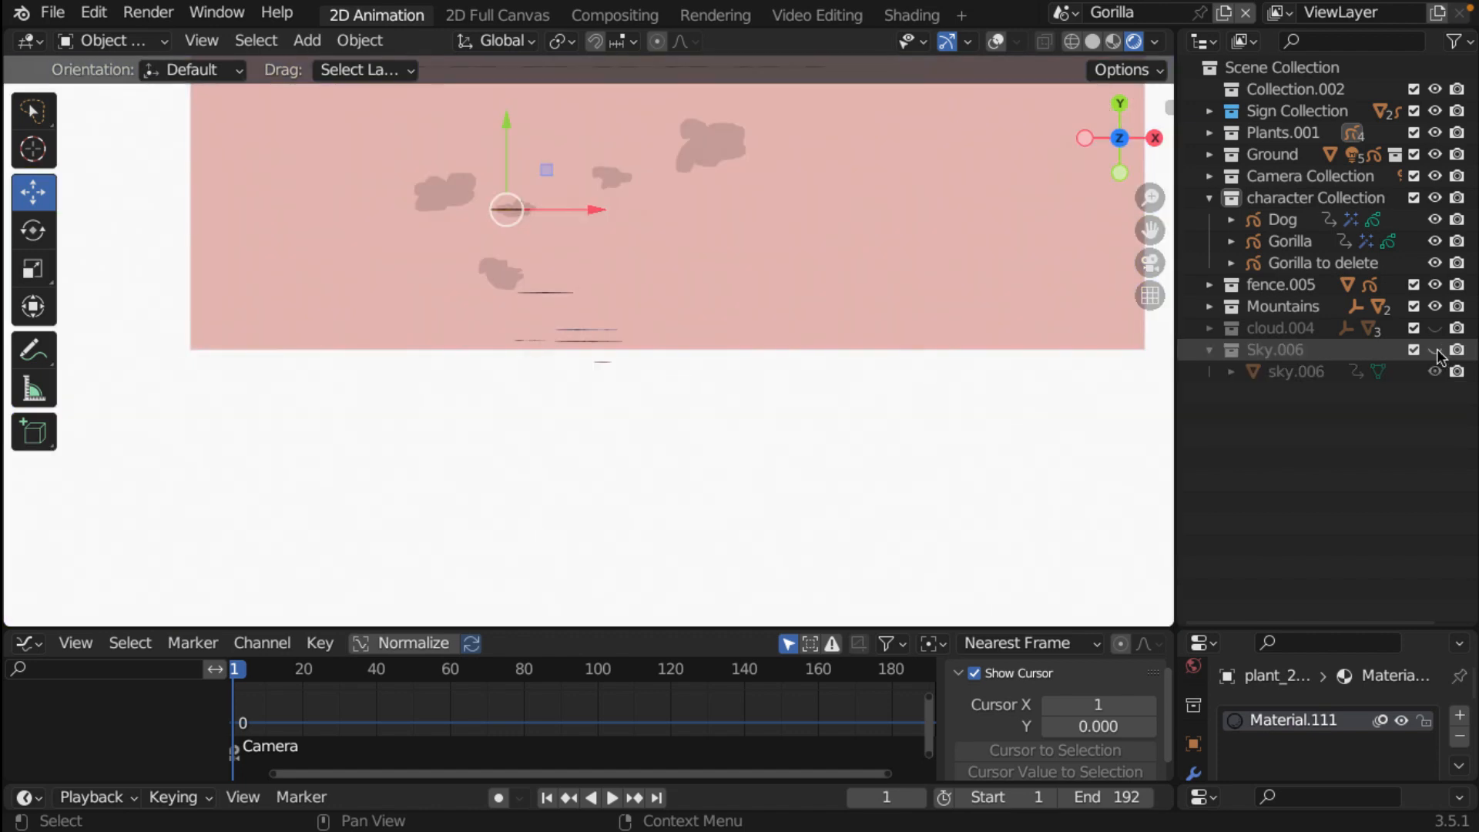
pyautogui.scroll(2, 824, 262)
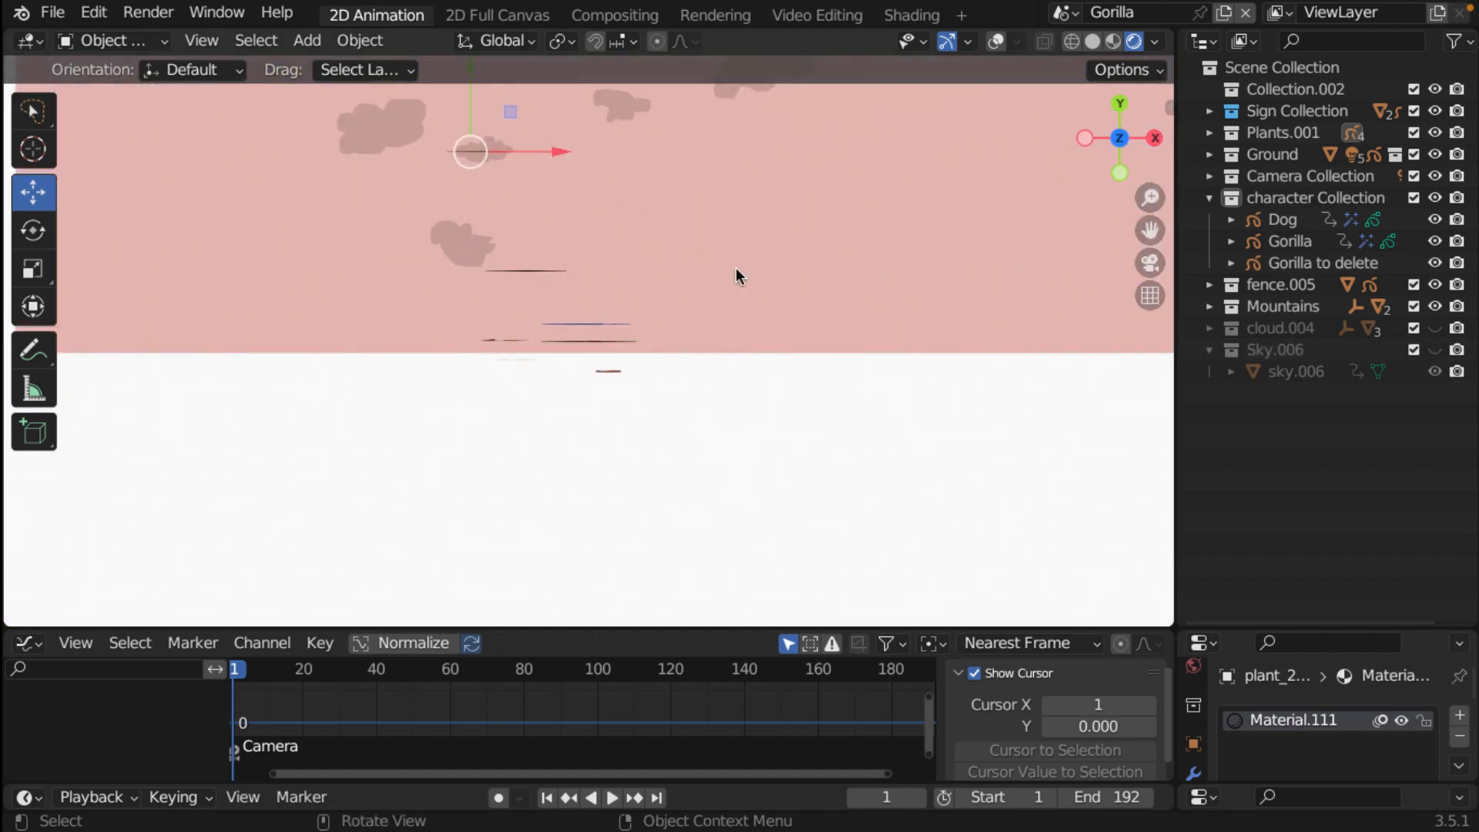
pyautogui.scroll(8, 693, 352)
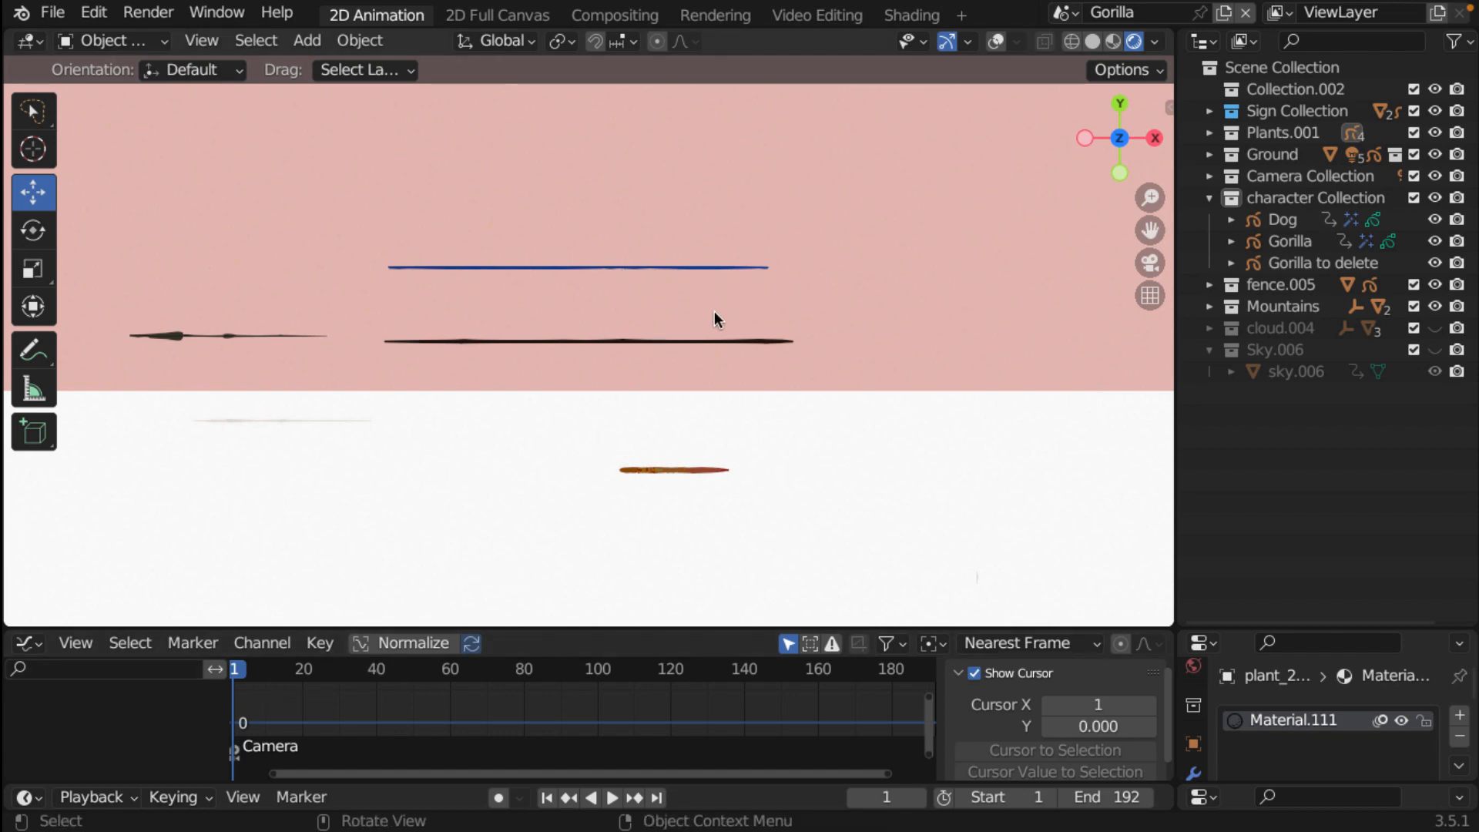
# - Select the Gorilla object and filter its animation channels by "y loc"
pyautogui.click(1290, 241)
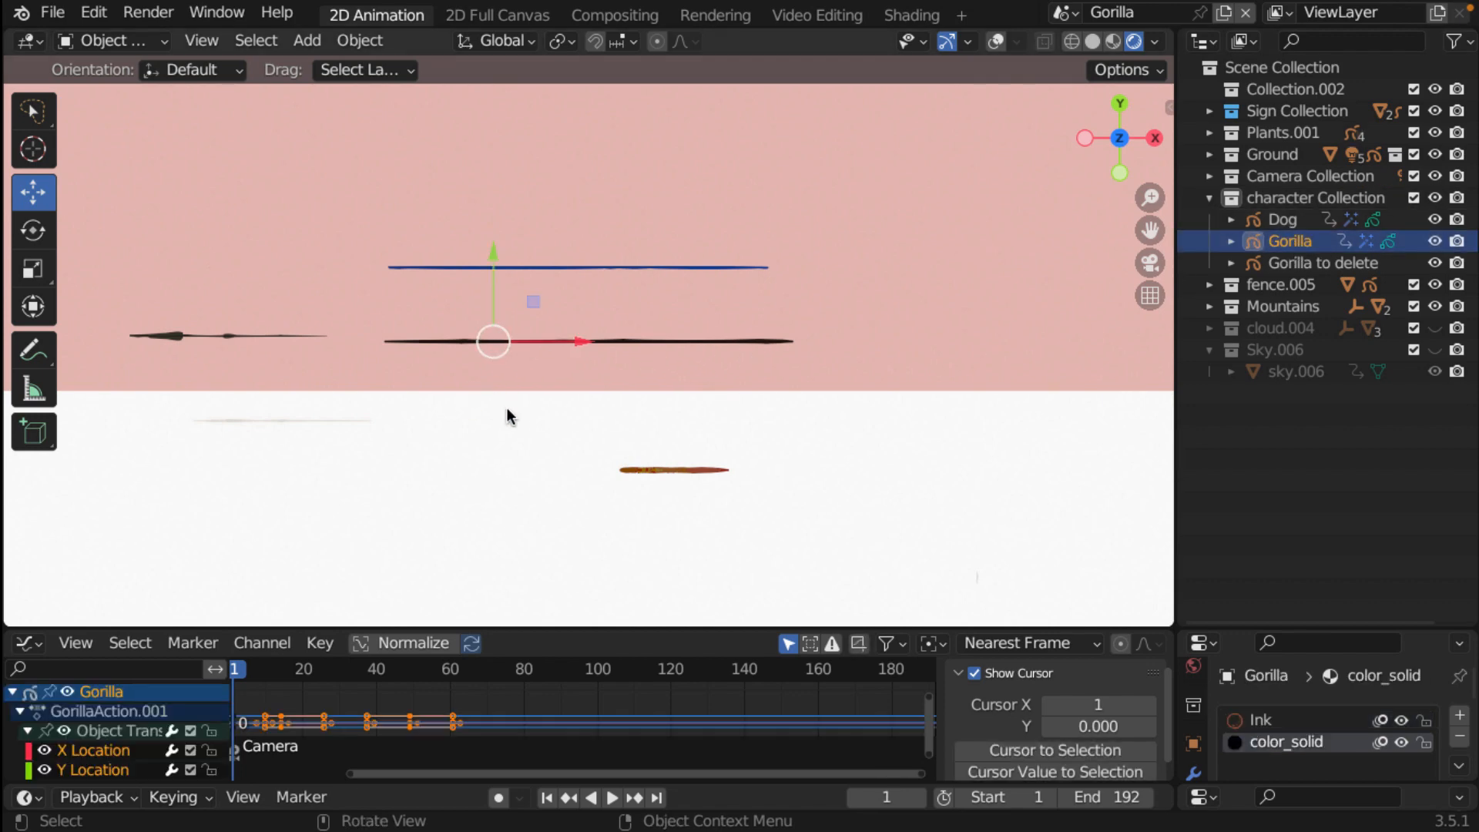
pyautogui.click(60, 666)
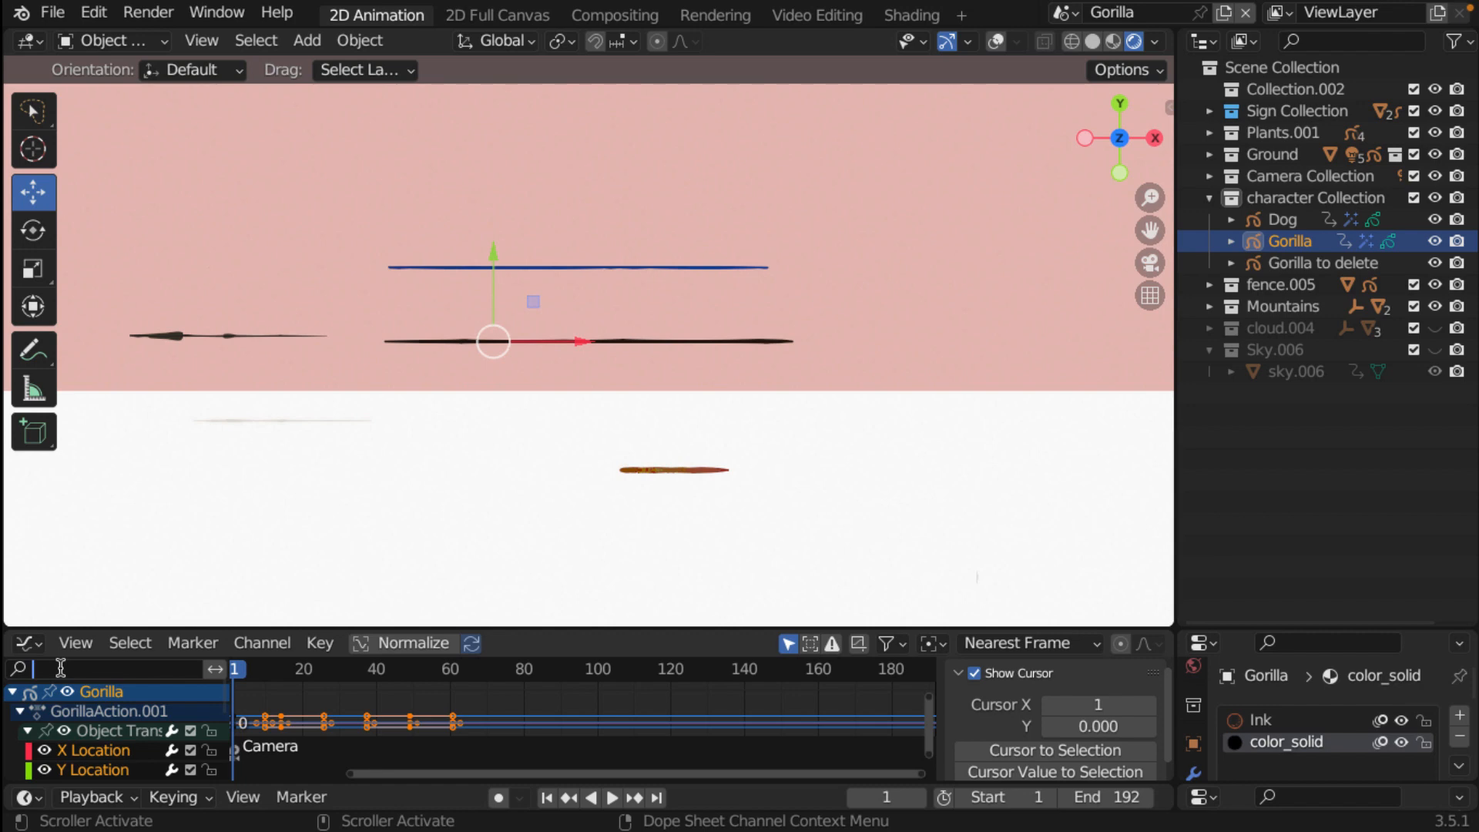
pyautogui.write('y')
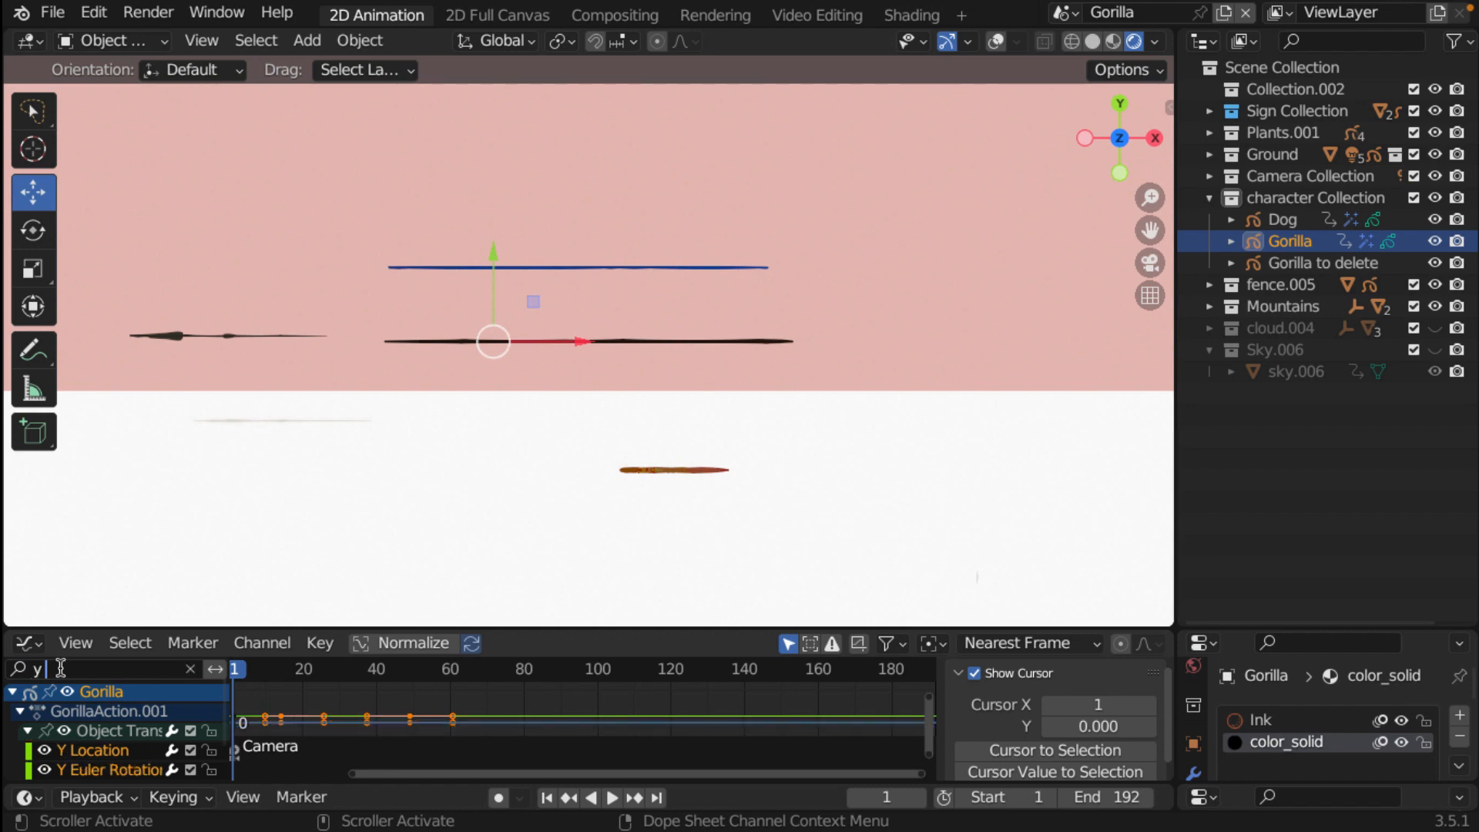
pyautogui.write(' lo')
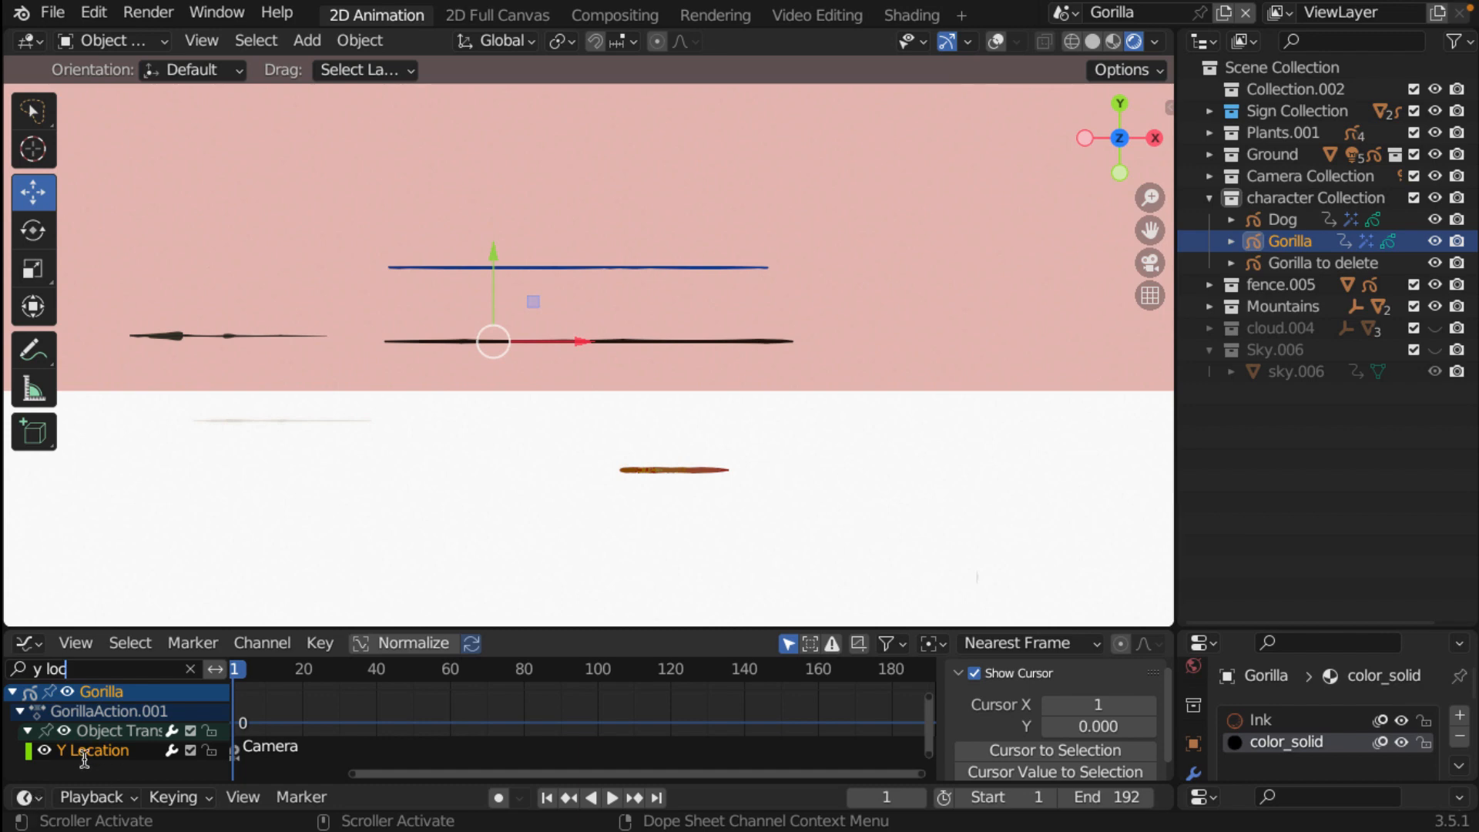
pyautogui.write('c')
pyautogui.press('Return')
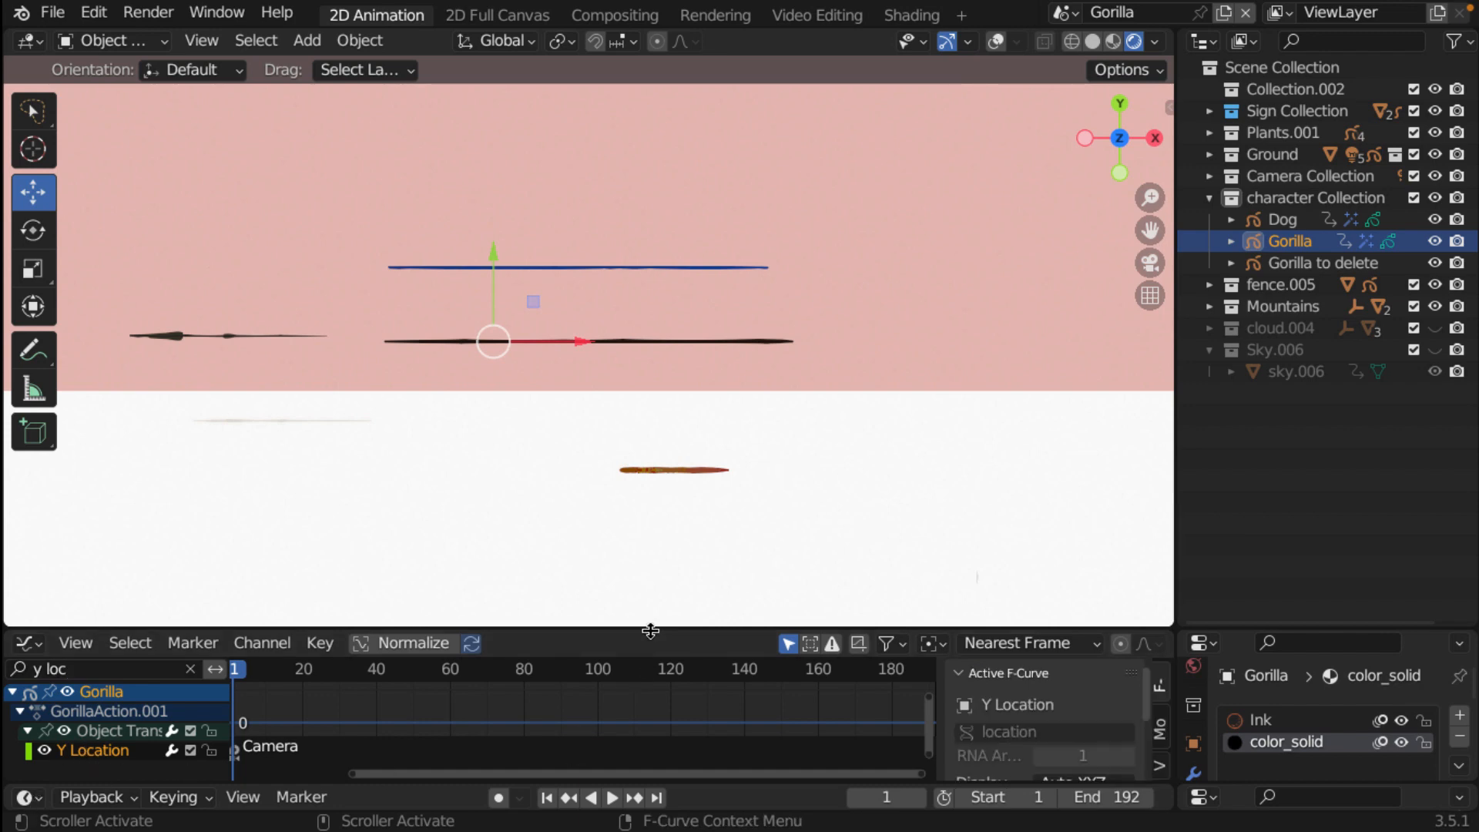
# - Enlarge the Graph Editor, select all the Gorilla's Y Location keyframes and move them to bring the gorilla close to the old sketch
pyautogui.moveTo(650, 625); pyautogui.dragTo(688, 459)
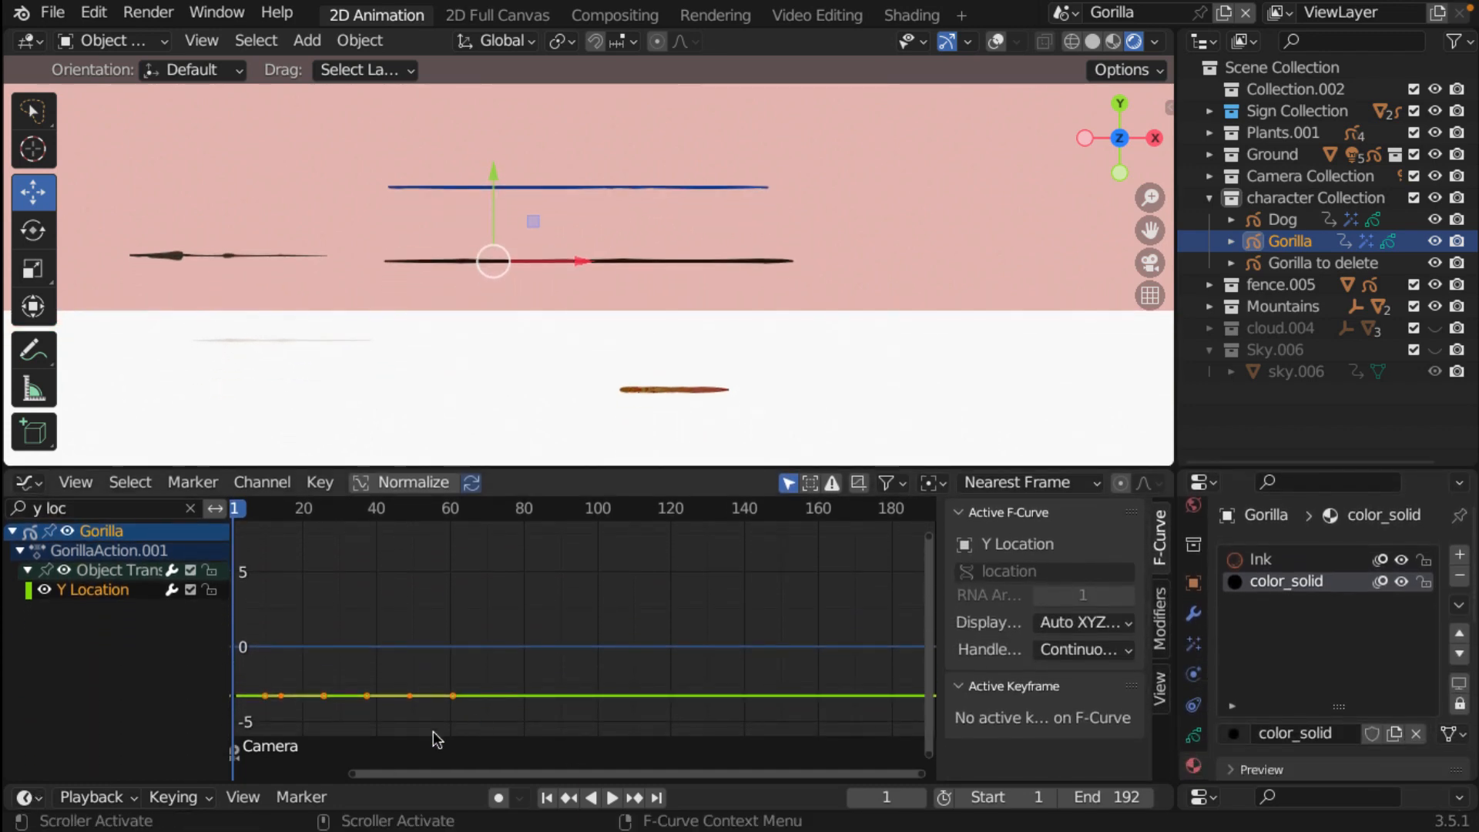
pyautogui.scroll(-3, 340, 734)
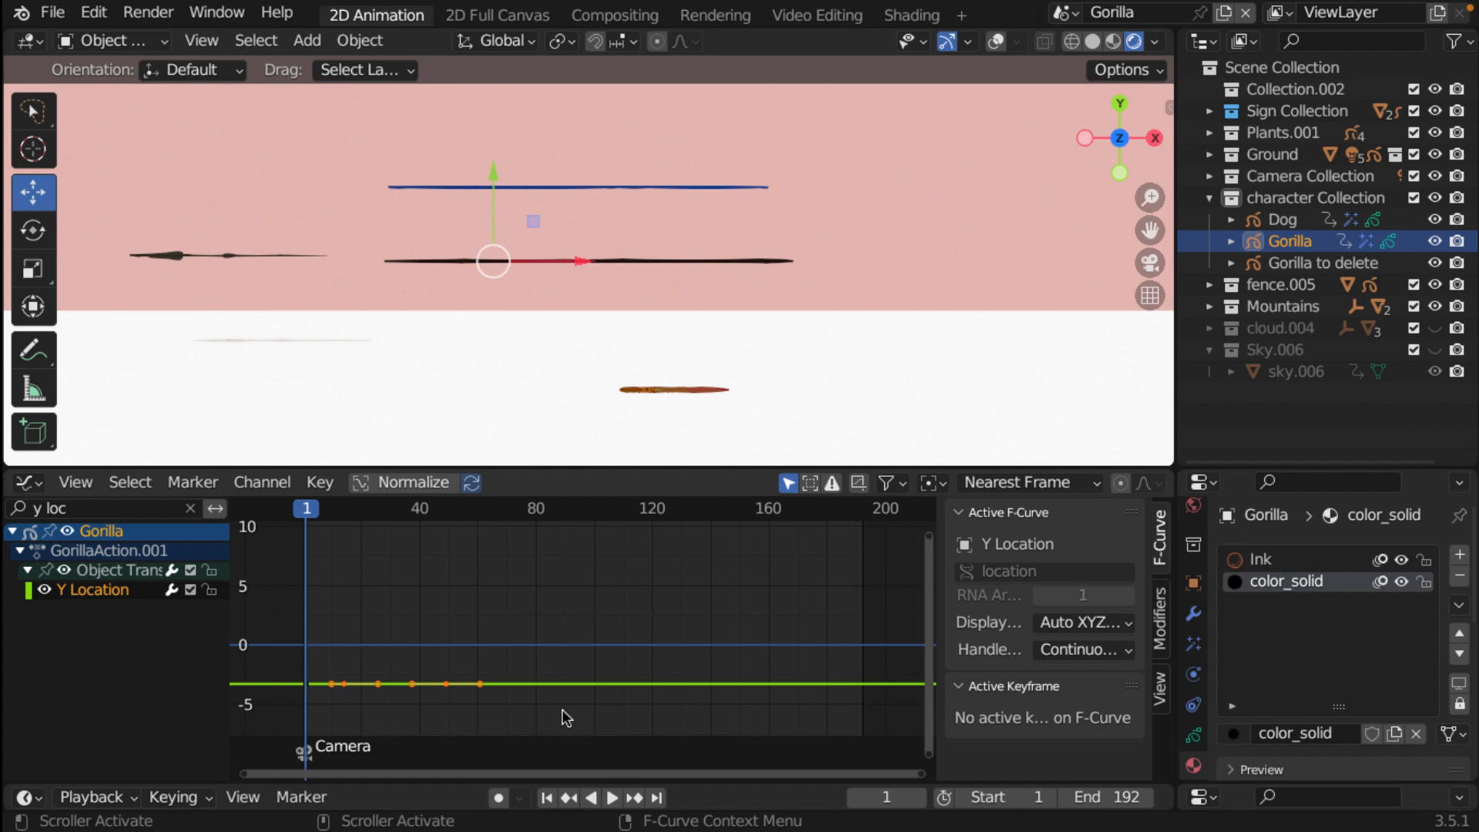
pyautogui.moveTo(644, 703); pyautogui.dragTo(236, 651)
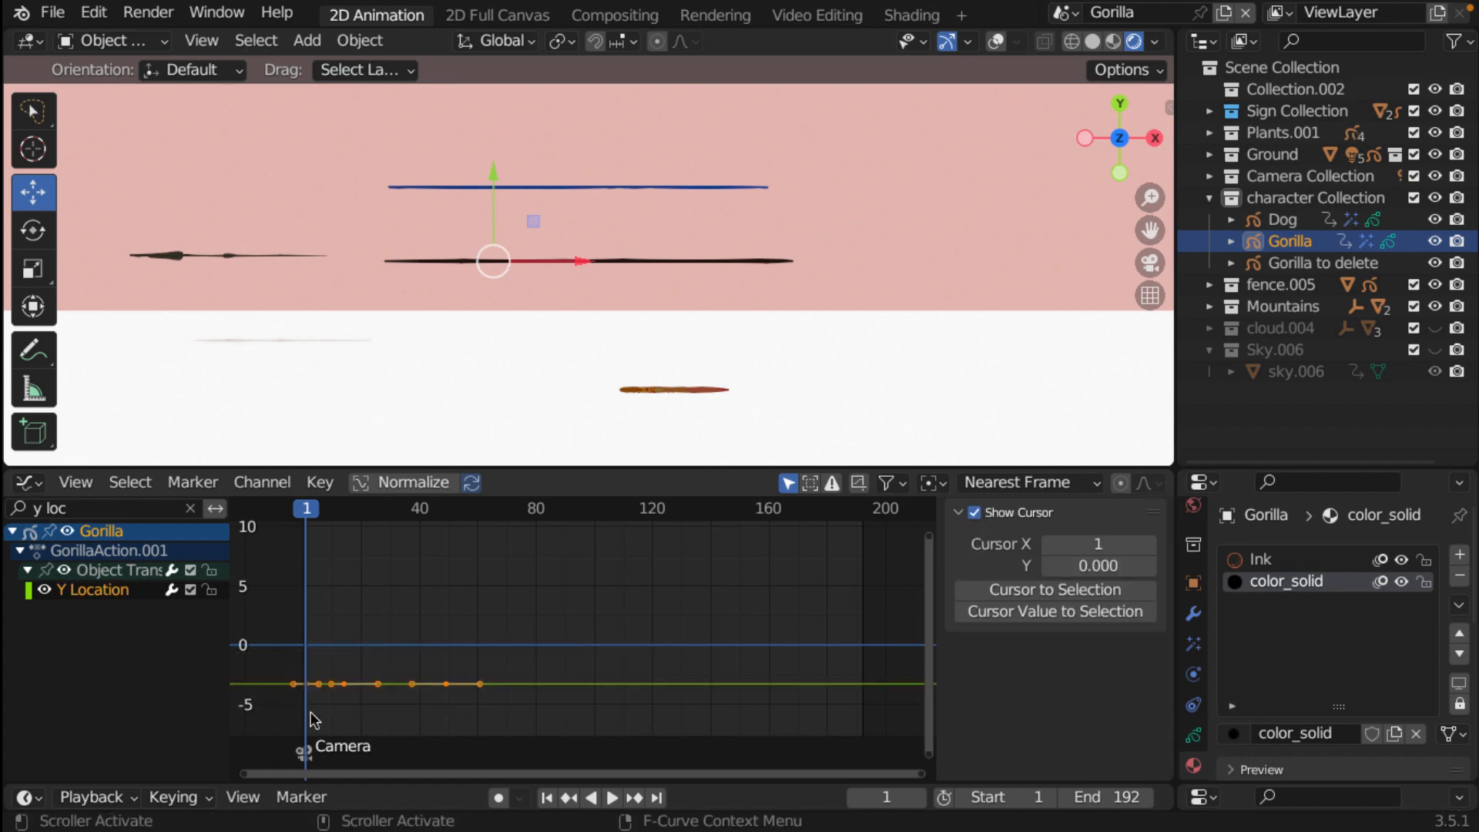
pyautogui.scroll(-4, 316, 724)
pyautogui.moveTo(647, 715); pyautogui.dragTo(305, 640)
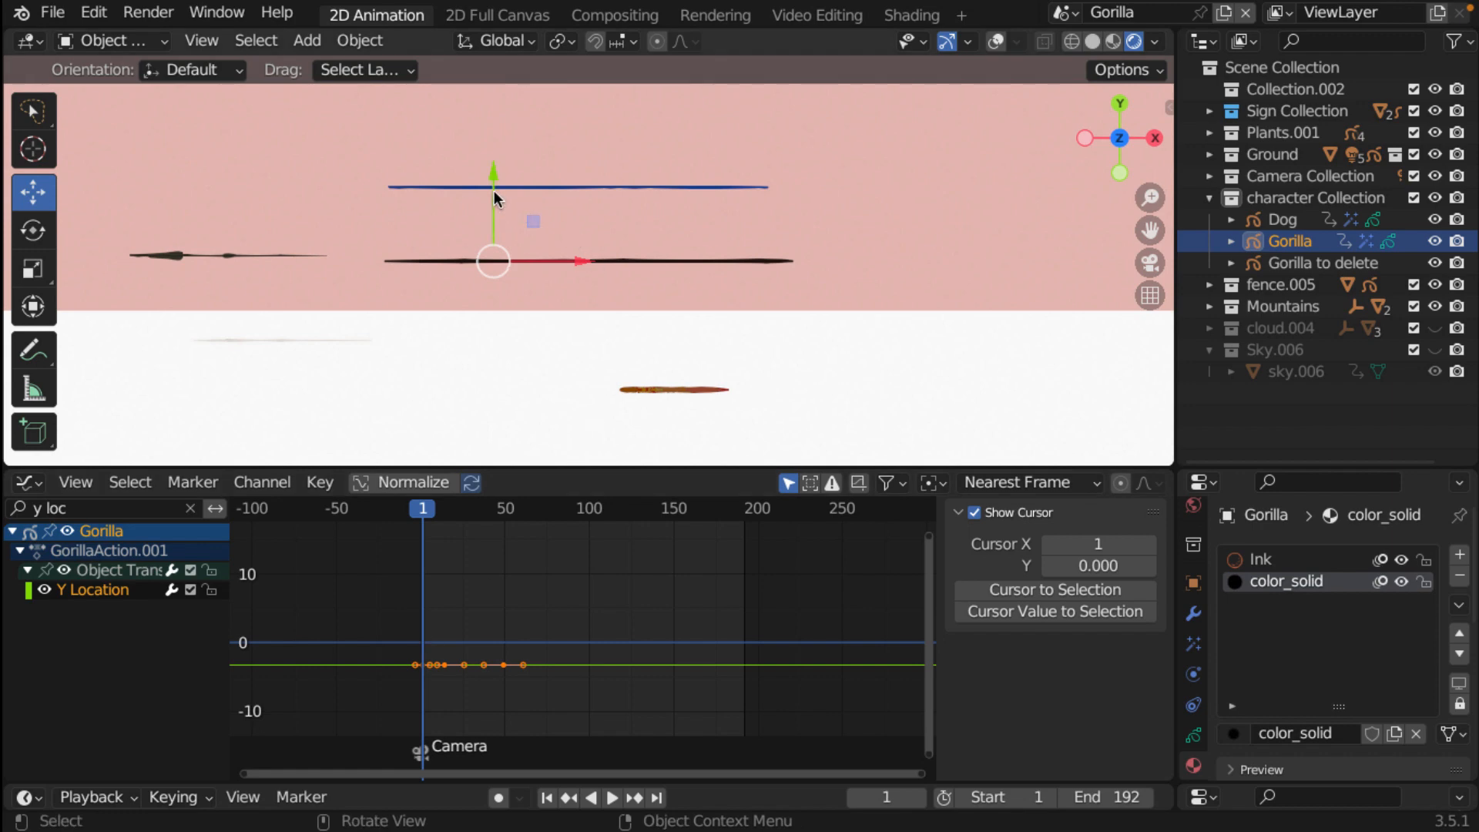
pyautogui.press('g')
pyautogui.click(408, 709)
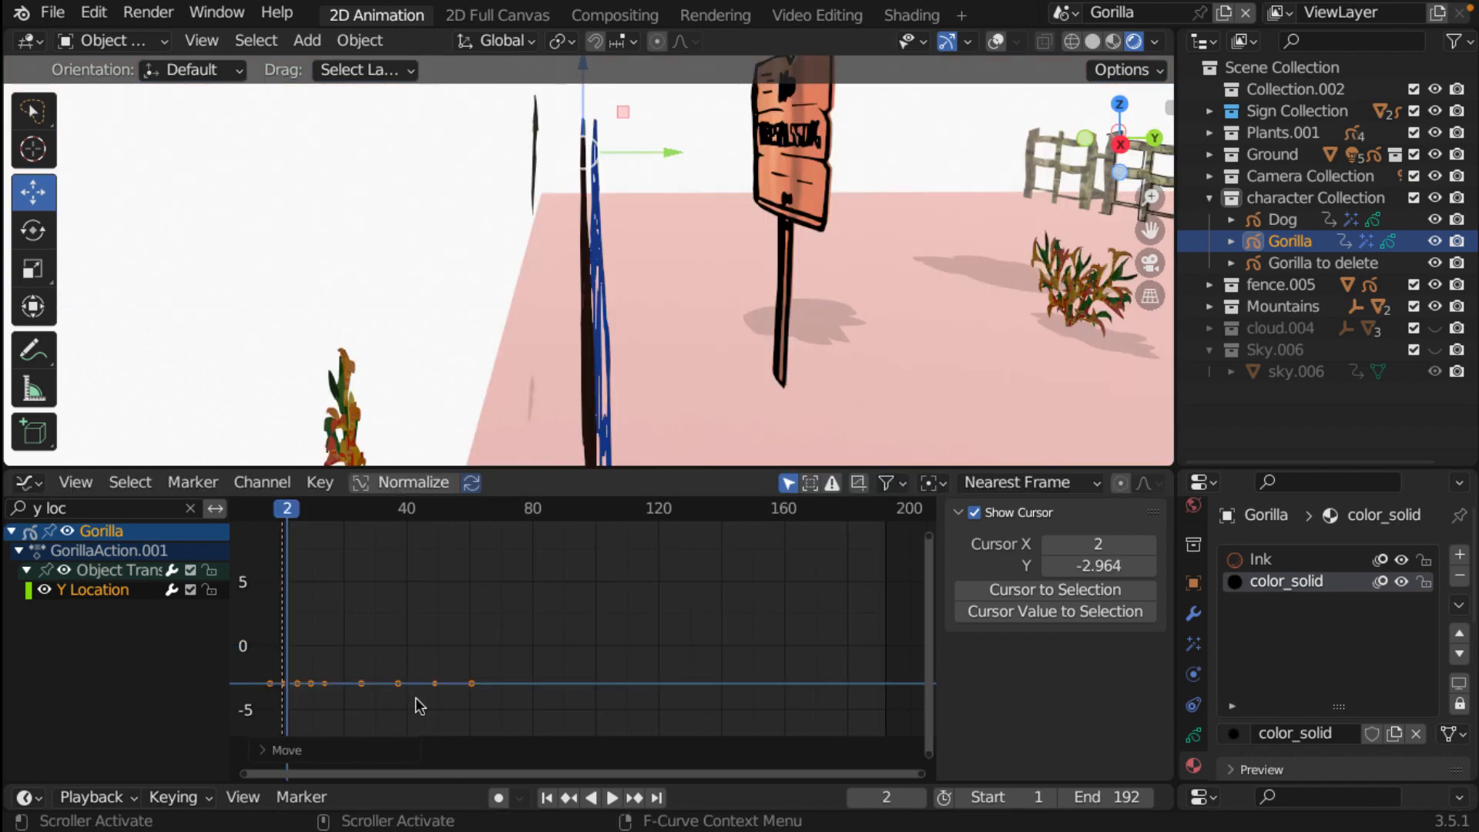
# - Shift the Y Location keyframes about 0.053 along Y to line the gorilla up with the blue sketch
pyautogui.scroll(2, 422, 705)
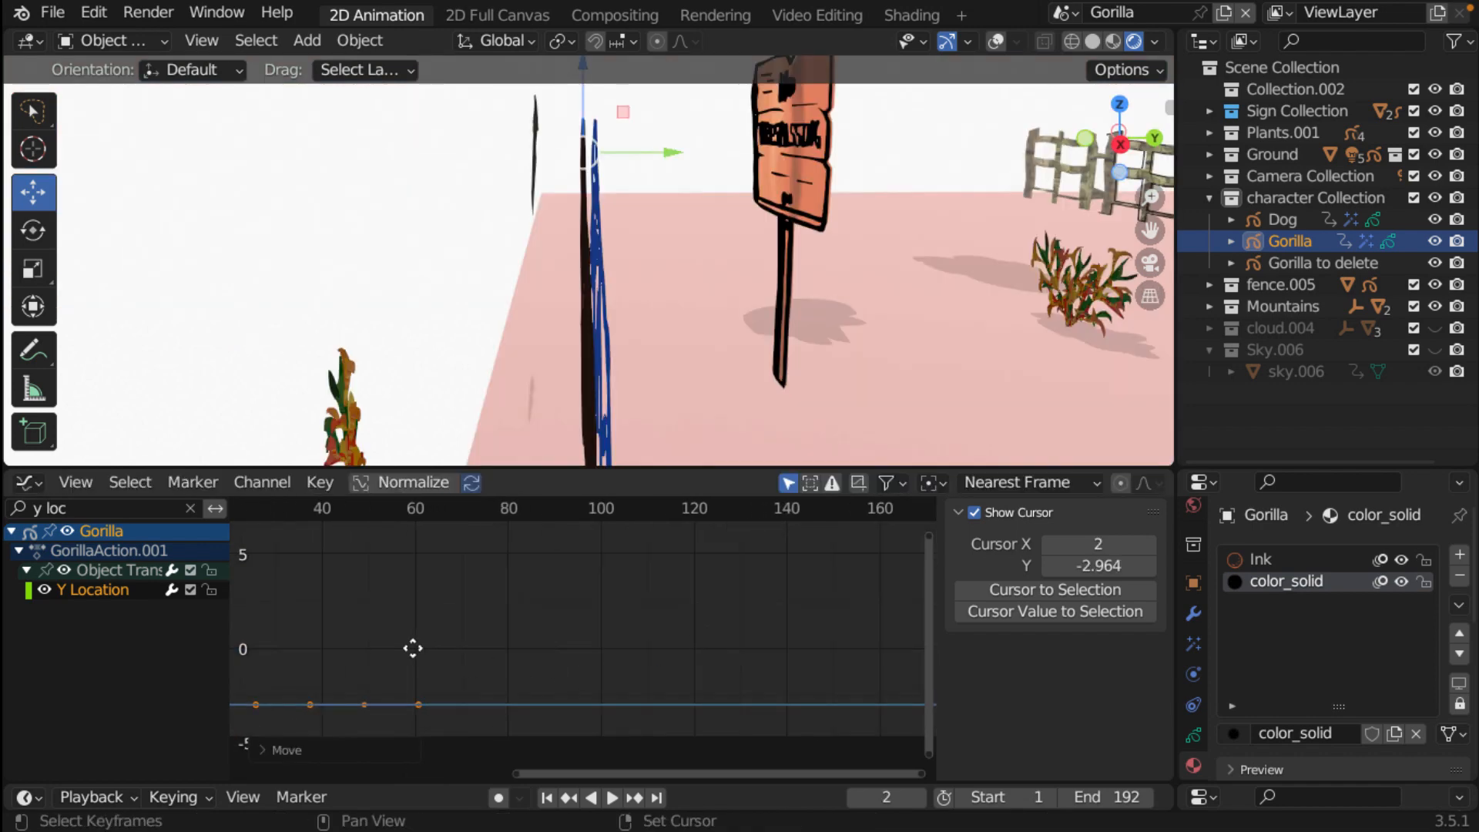
pyautogui.moveTo(413, 648)
pyautogui.mouseDown(button='middle')
pyautogui.moveTo(621, 637)
pyautogui.moveTo(557, 658)
pyautogui.mouseUp(button='middle')
pyautogui.scroll(8, 553, 663)
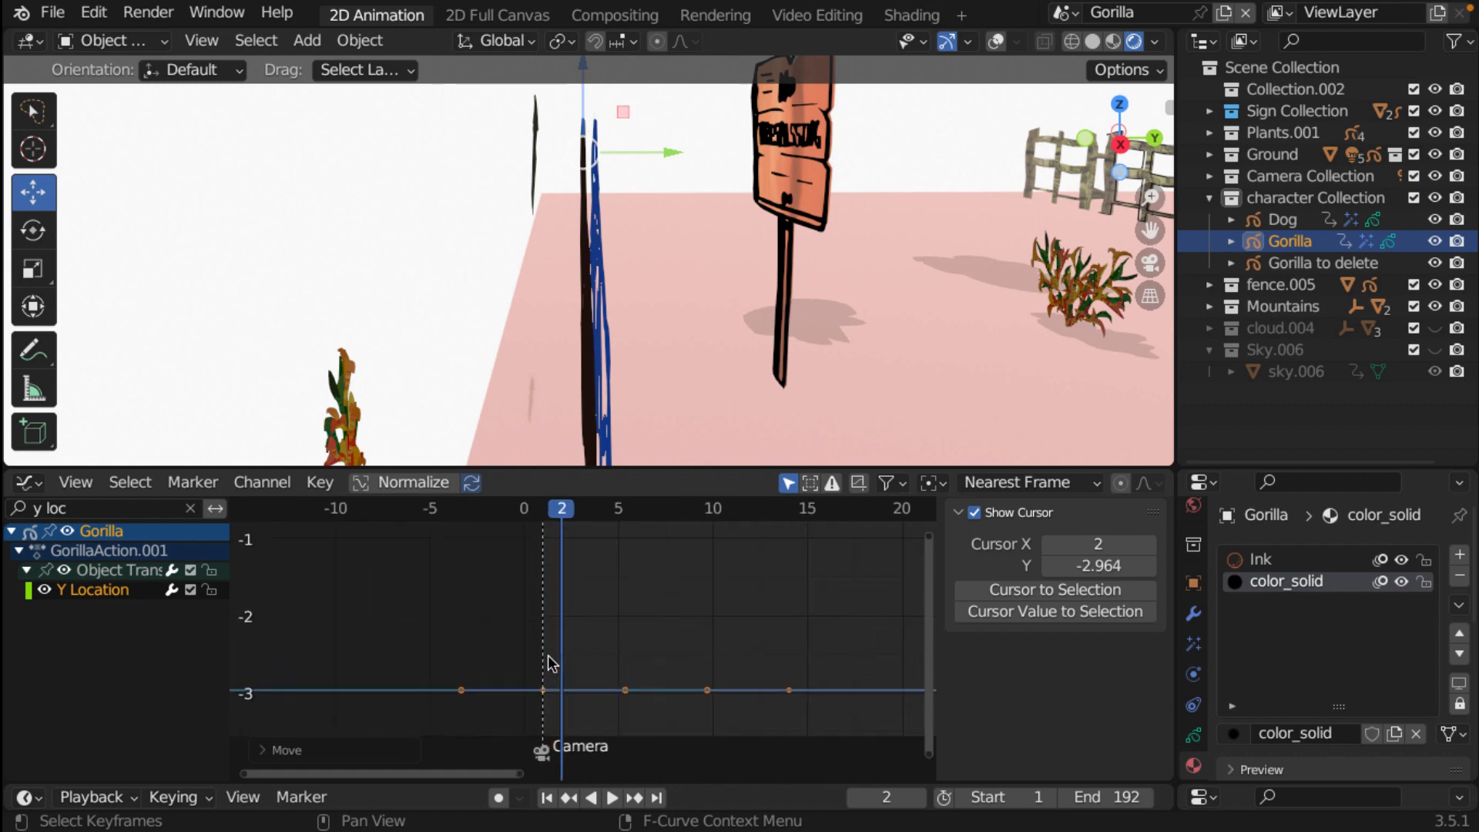
pyautogui.scroll(3, 550, 664)
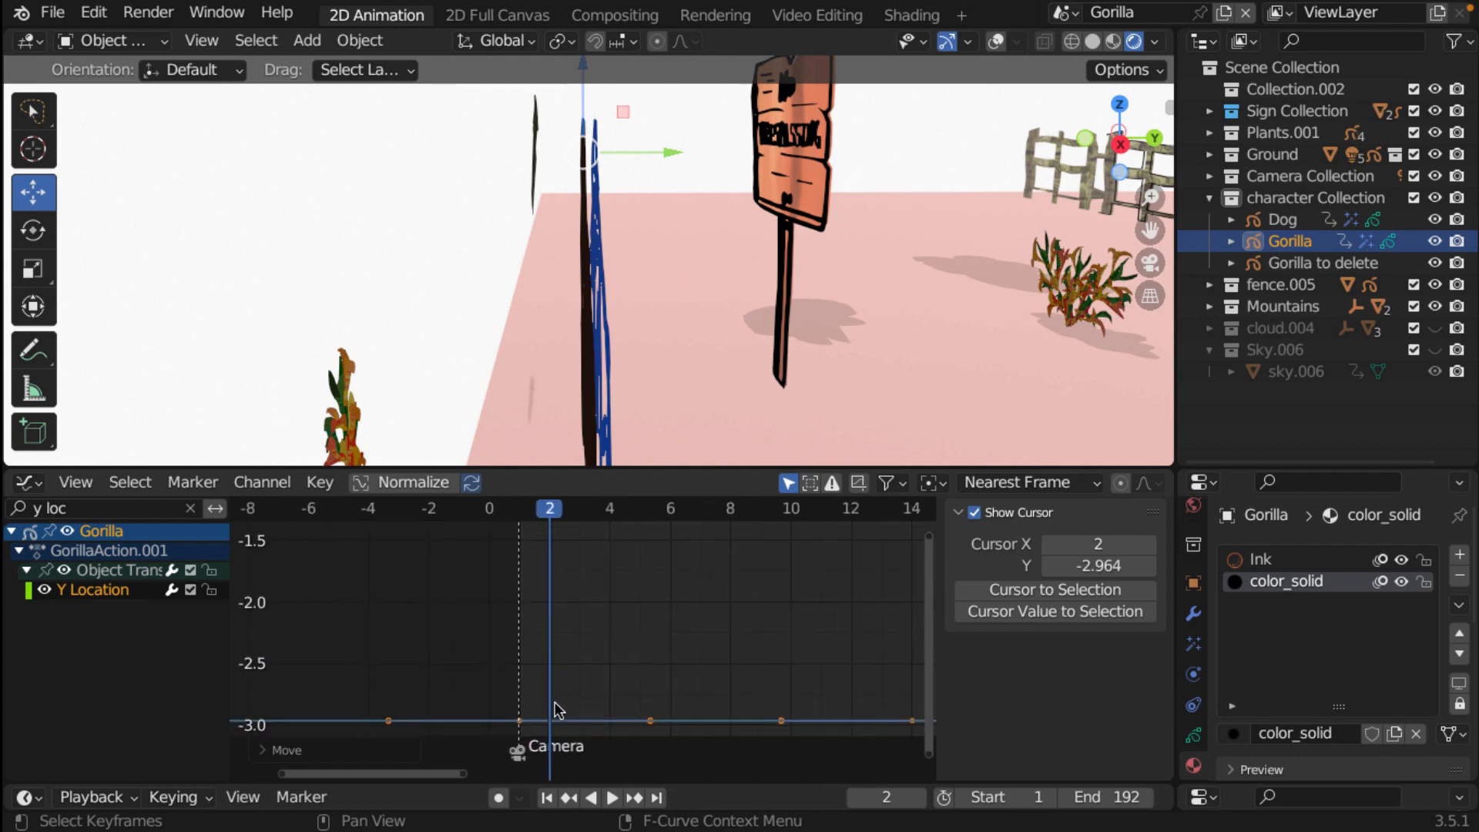
pyautogui.press('g')
pyautogui.press('y')
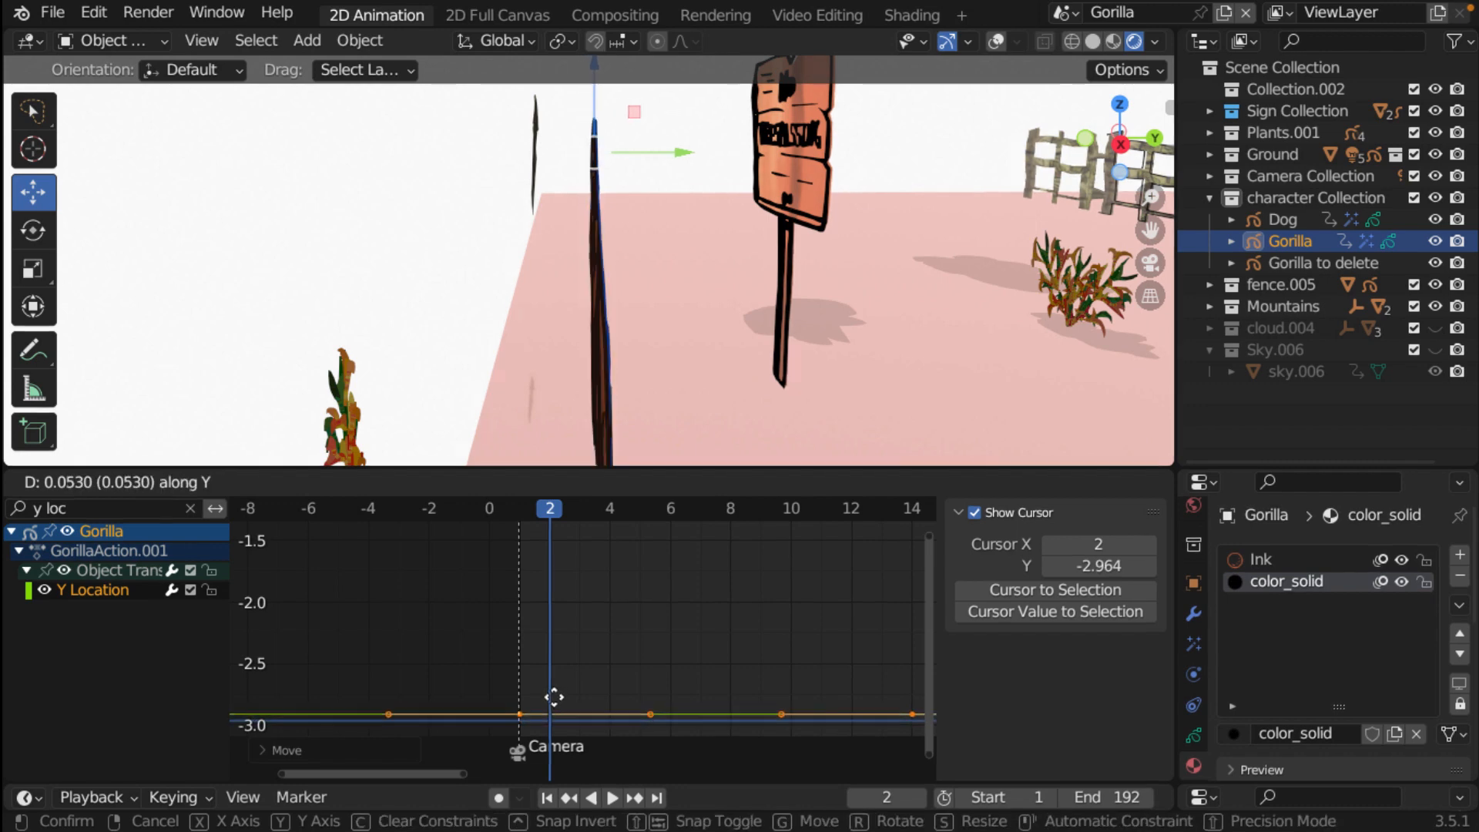
pyautogui.click(554, 697)
pyautogui.scroll(-6, 548, 718)
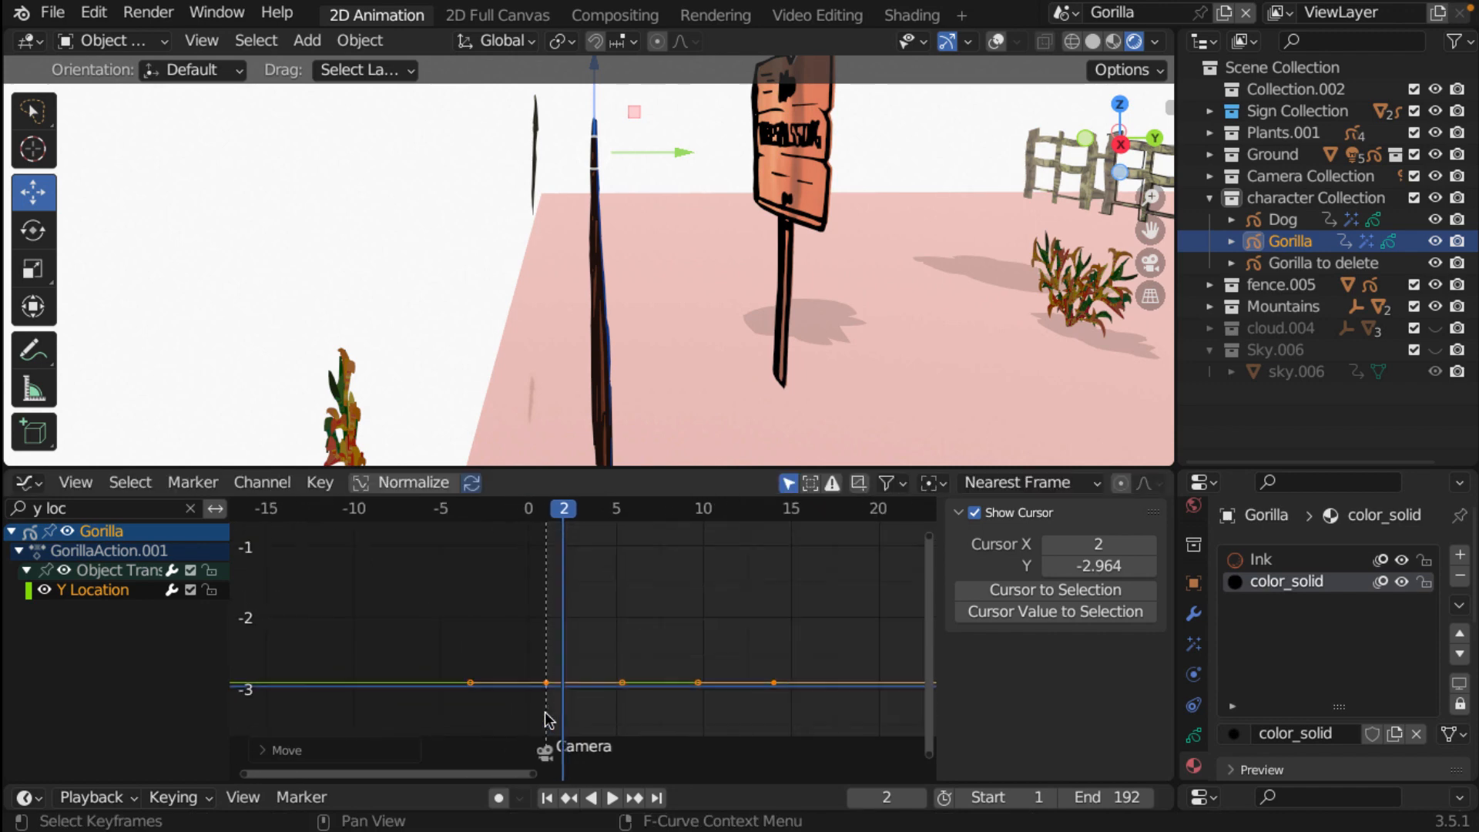
pyautogui.scroll(2, 547, 719)
pyautogui.scroll(3, 659, 345)
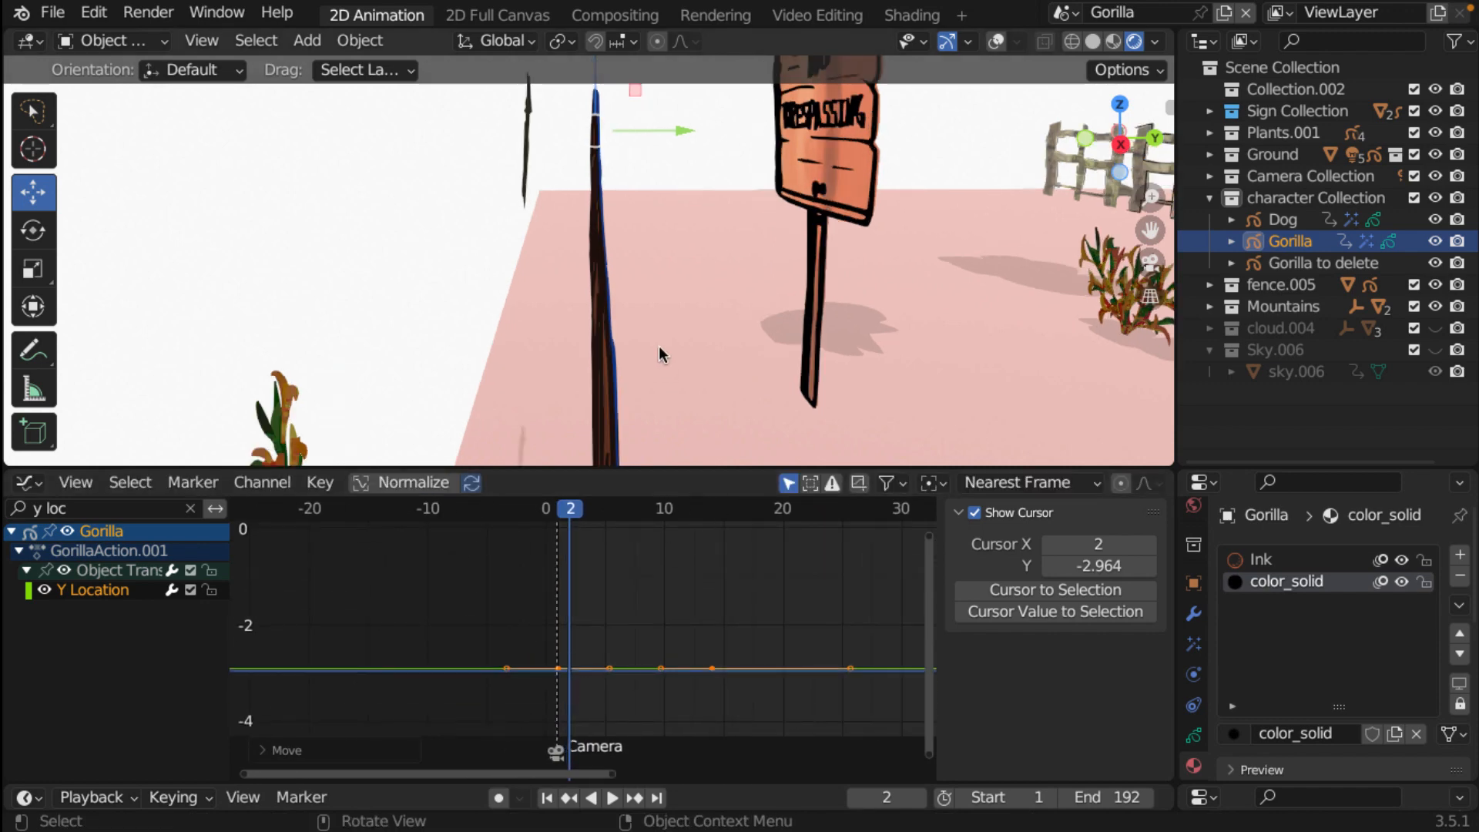
pyautogui.scroll(-3, 664, 344)
pyautogui.moveTo(663, 344)
pyautogui.mouseDown(button='middle')
pyautogui.moveTo(653, 360)
pyautogui.moveTo(576, 365)
pyautogui.moveTo(667, 354)
pyautogui.moveTo(646, 336)
pyautogui.moveTo(645, 353)
pyautogui.mouseUp(button='middle')
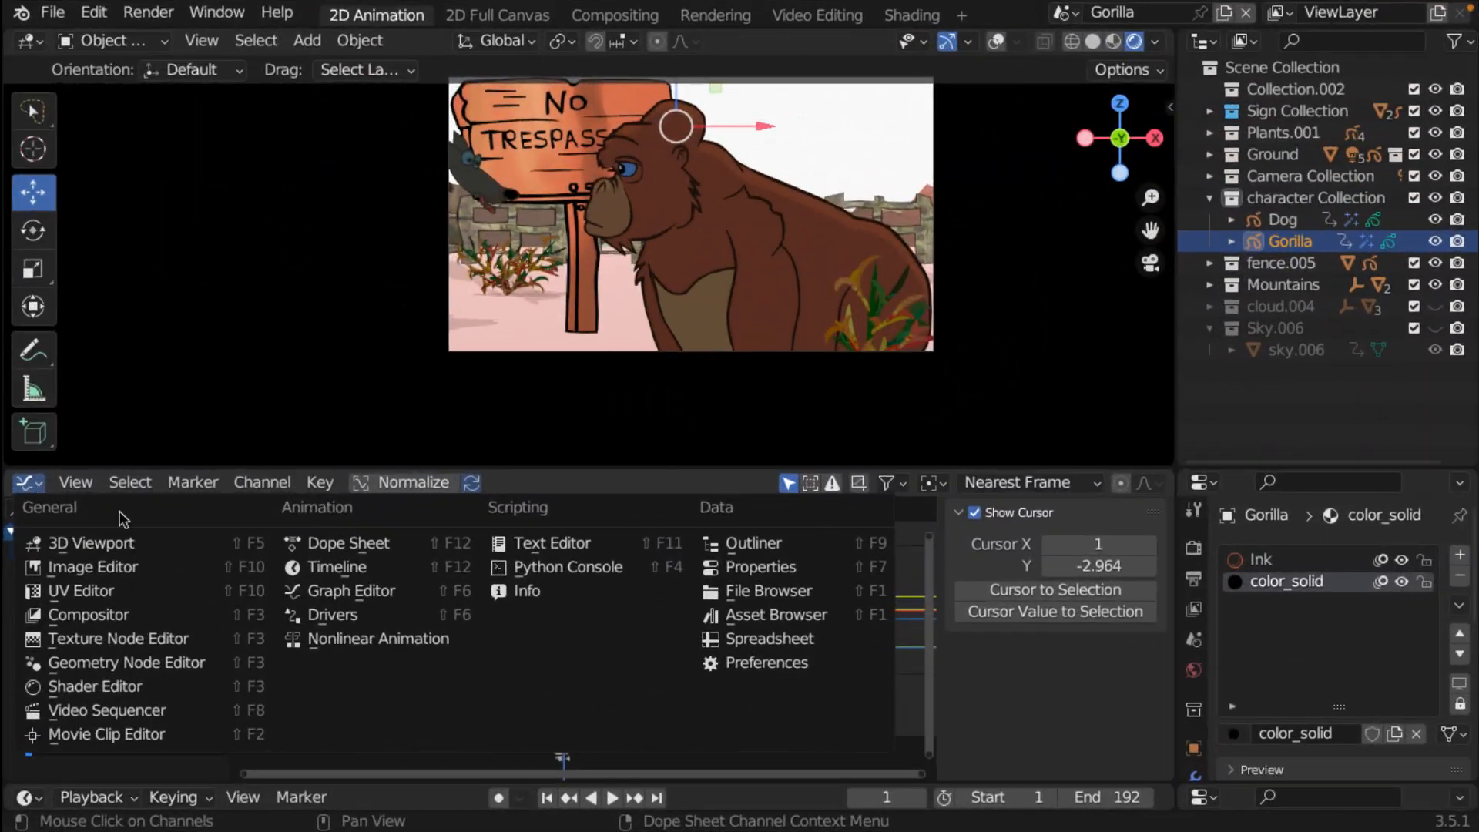
# - Change the Graph Editor area back to the Dope Sheet and set its mode to Grease Pencil
pyautogui.click(362, 550)
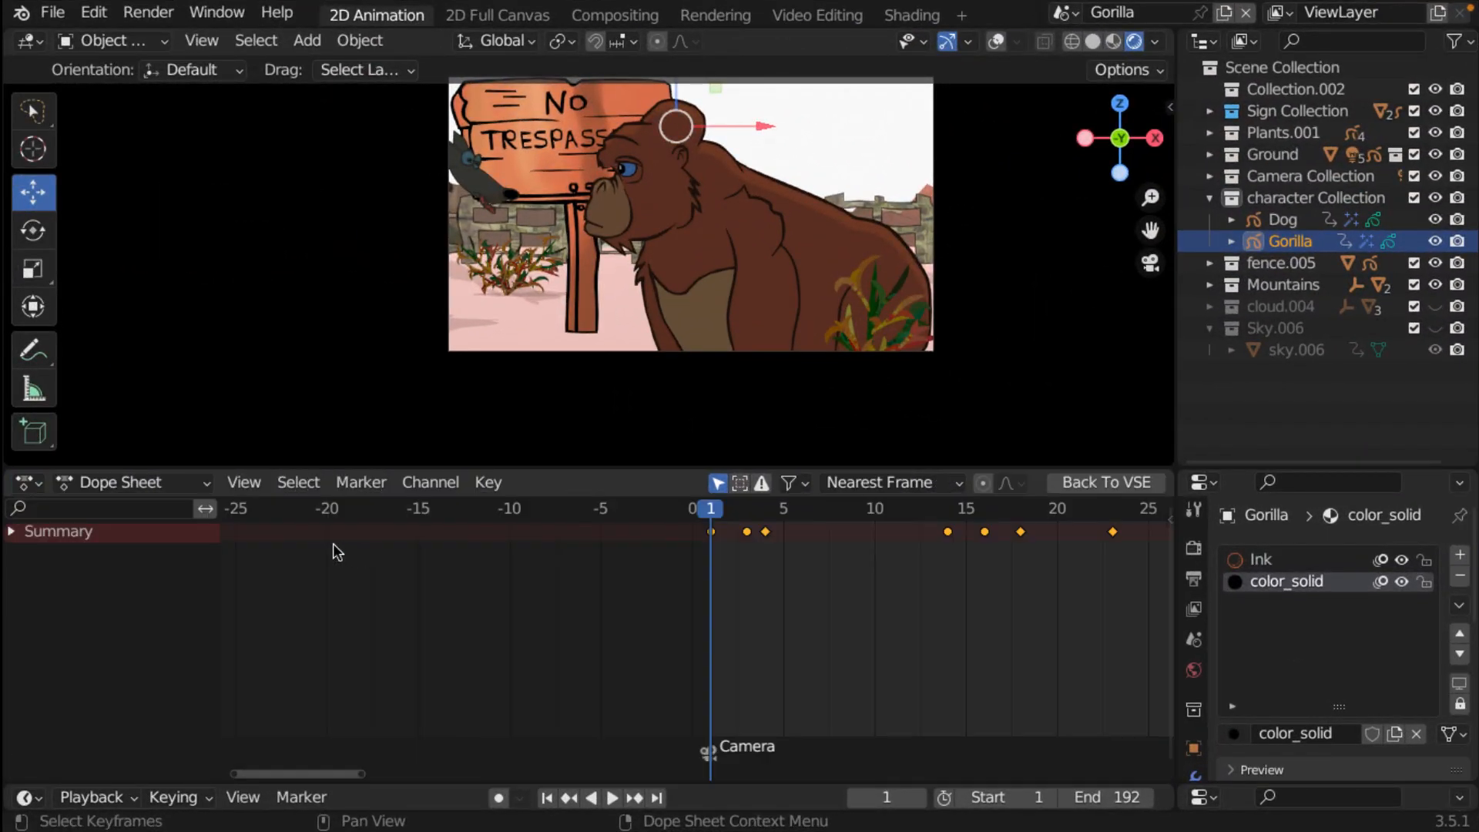
pyautogui.click(196, 482)
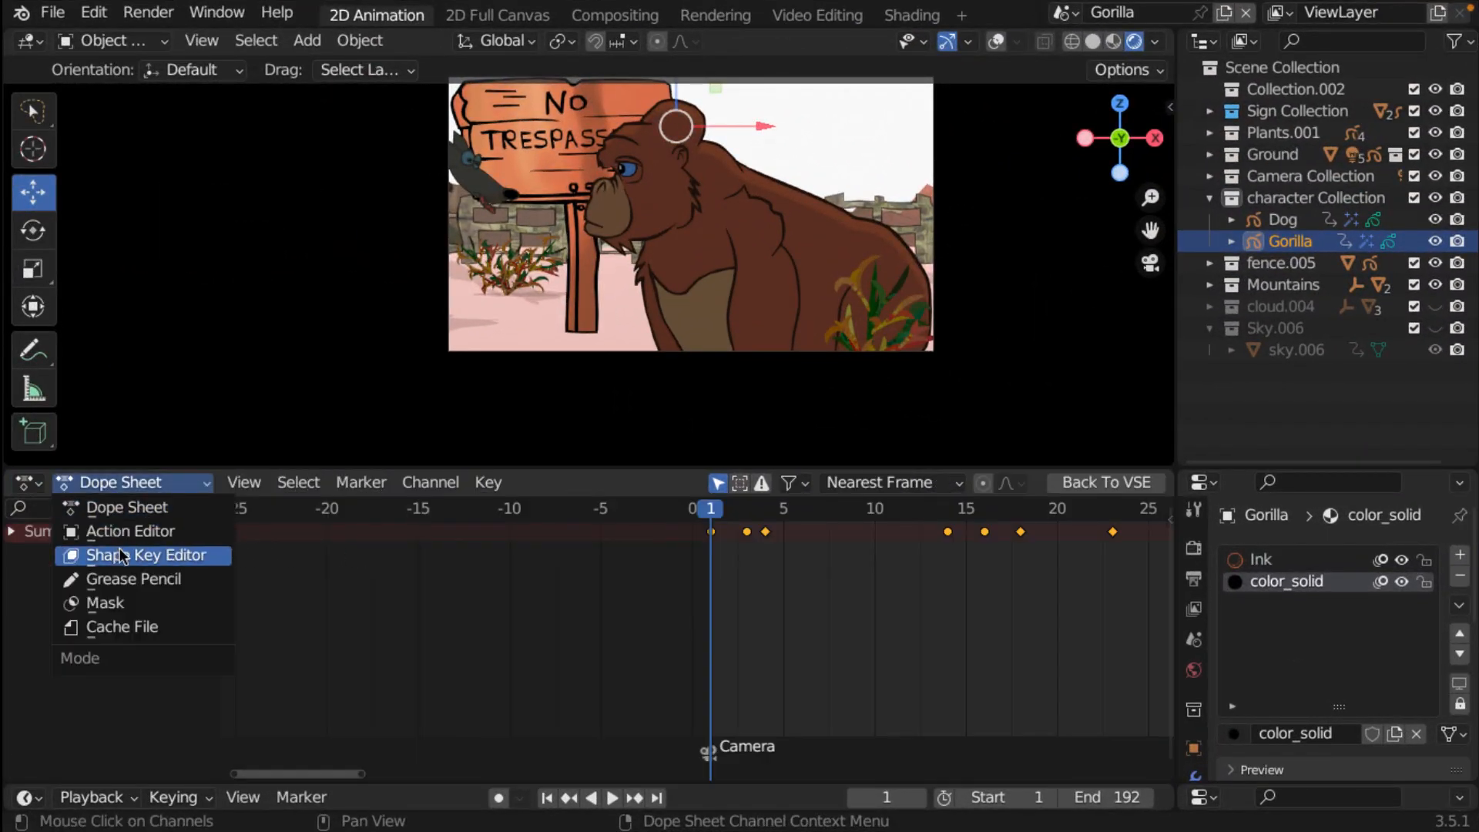
pyautogui.click(136, 579)
pyautogui.scroll(-5, 773, 543)
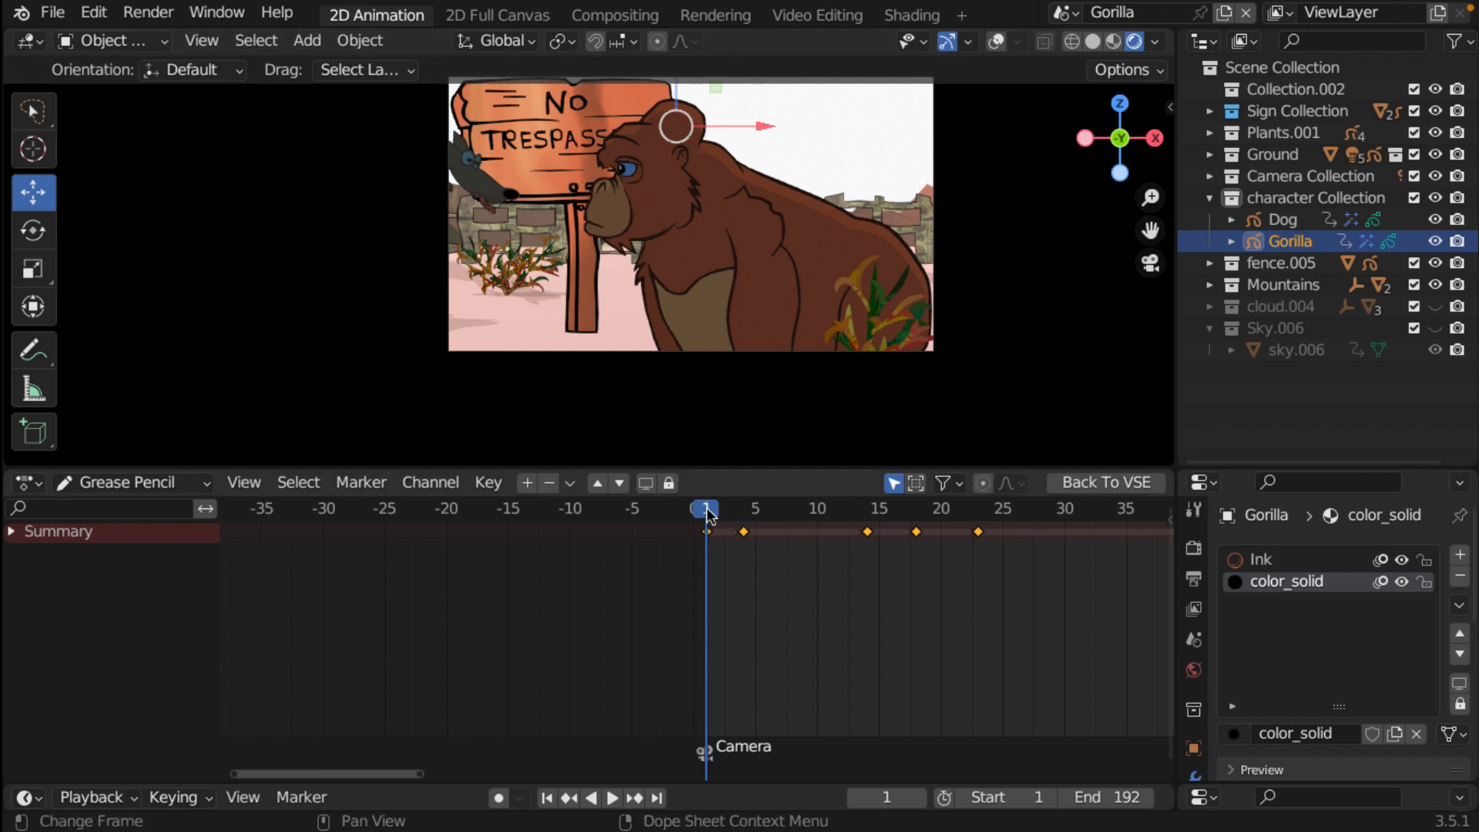
# - Play and scrub the opening frames, stepping between frames 6 and 7 to check the gorilla against the dog
pyautogui.press('space')
pyautogui.moveTo(729, 518); pyautogui.dragTo(780, 528)
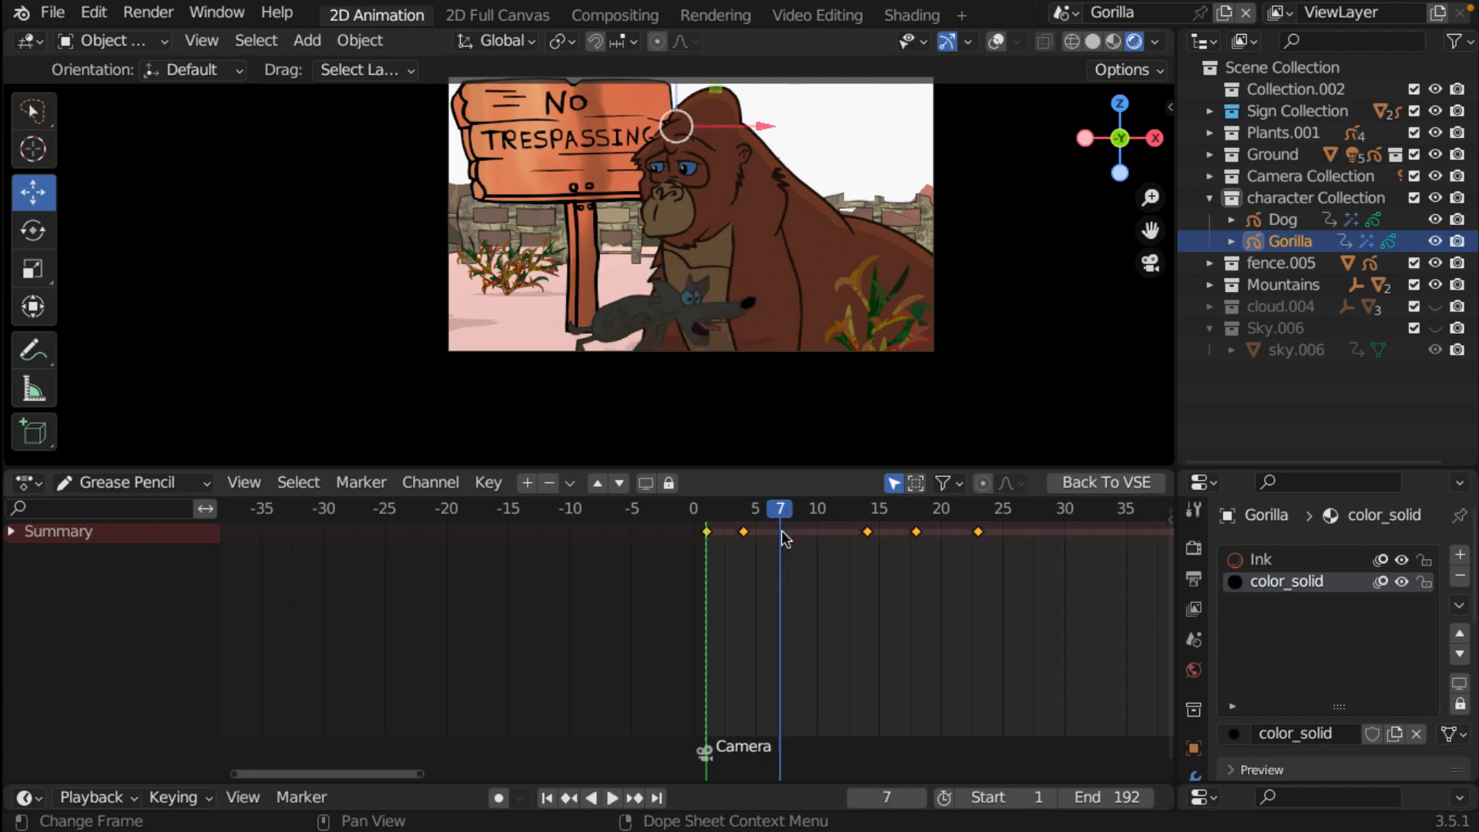
pyautogui.press('Left')
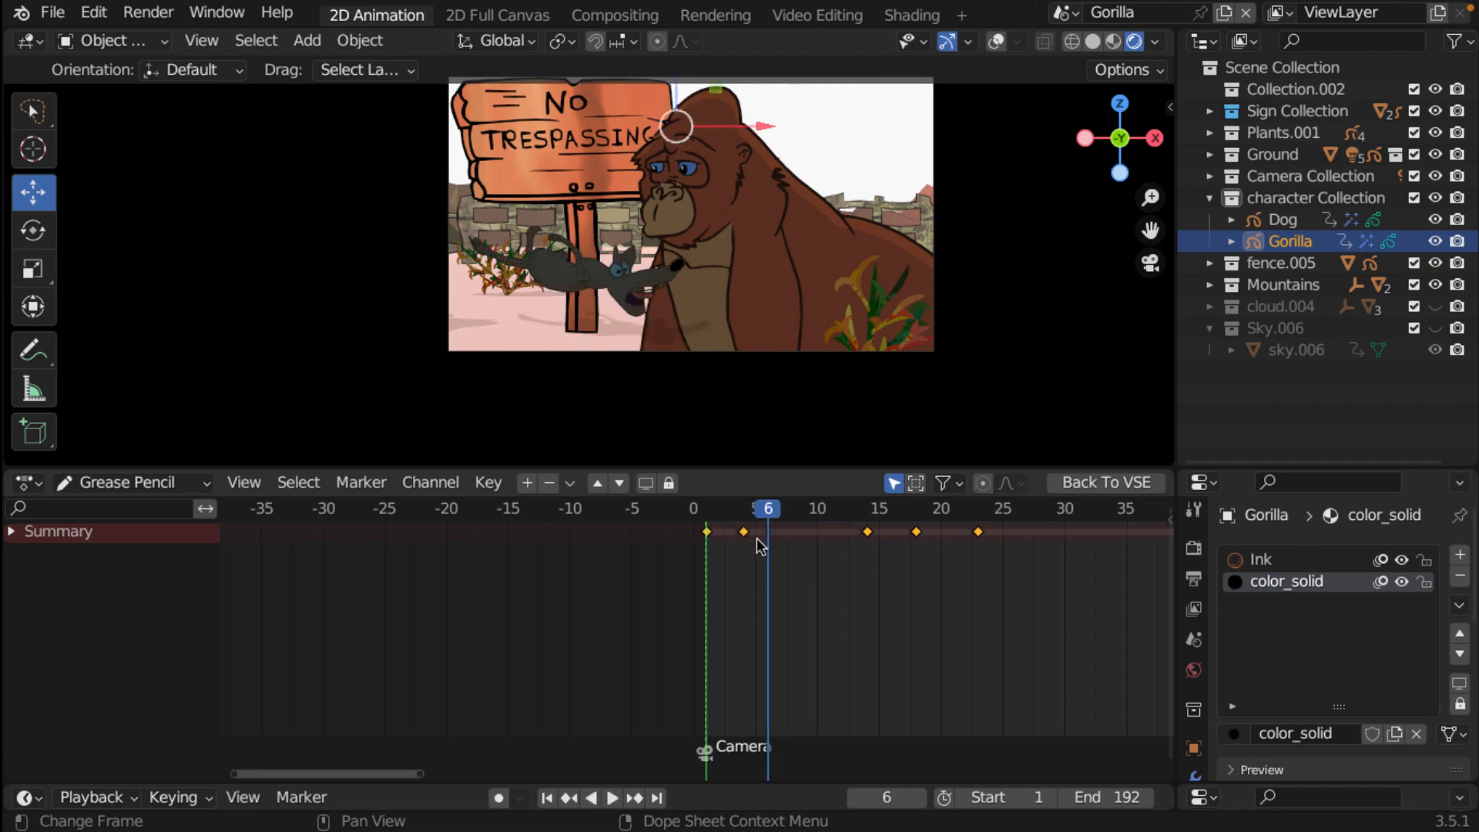
pyautogui.press('Right')
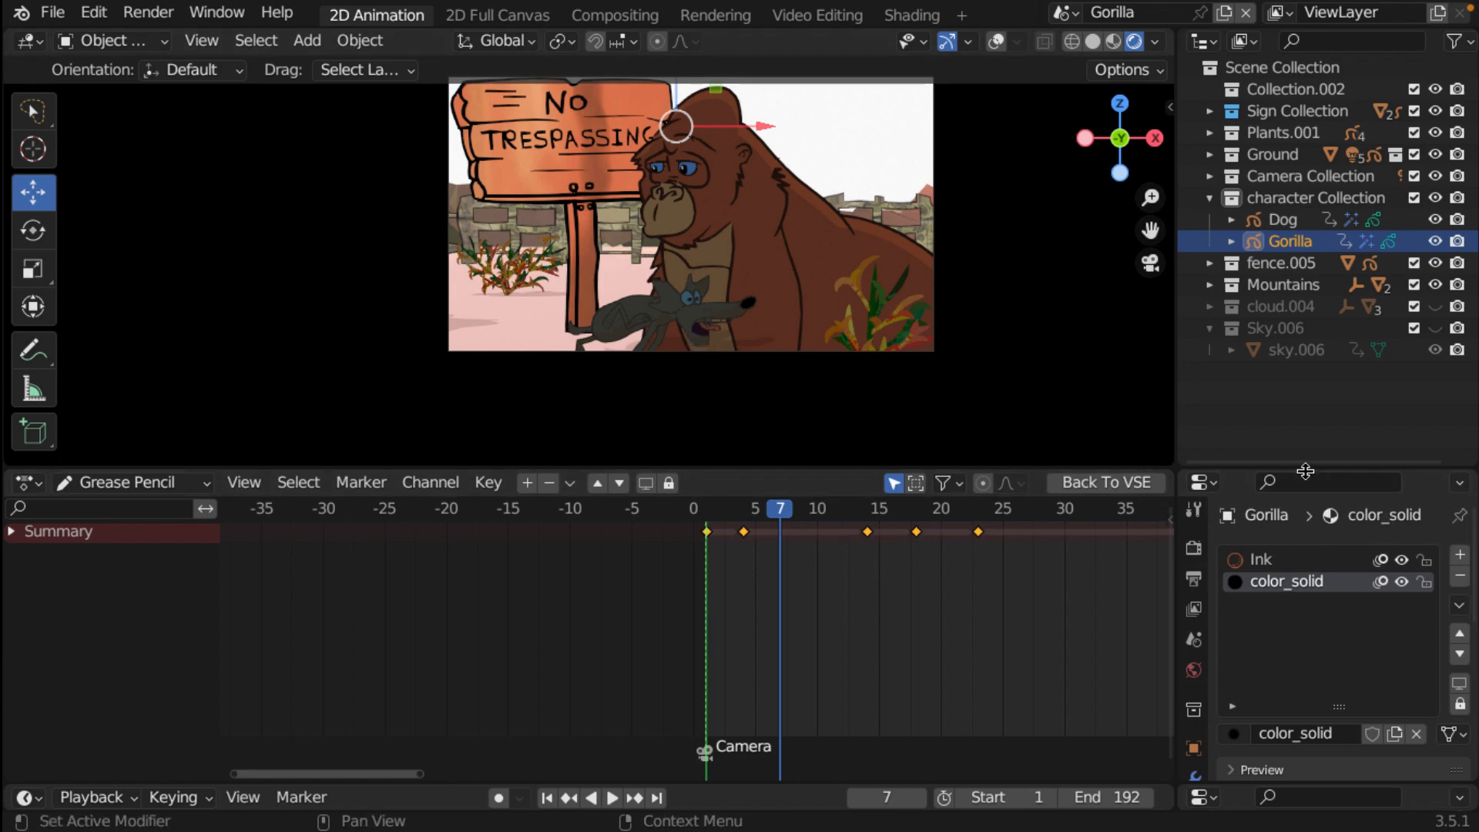
# - Enlarge the Properties area and look through the Gorilla's Grease Pencil layer list and its materials
pyautogui.moveTo(1304, 468); pyautogui.dragTo(1304, 384)
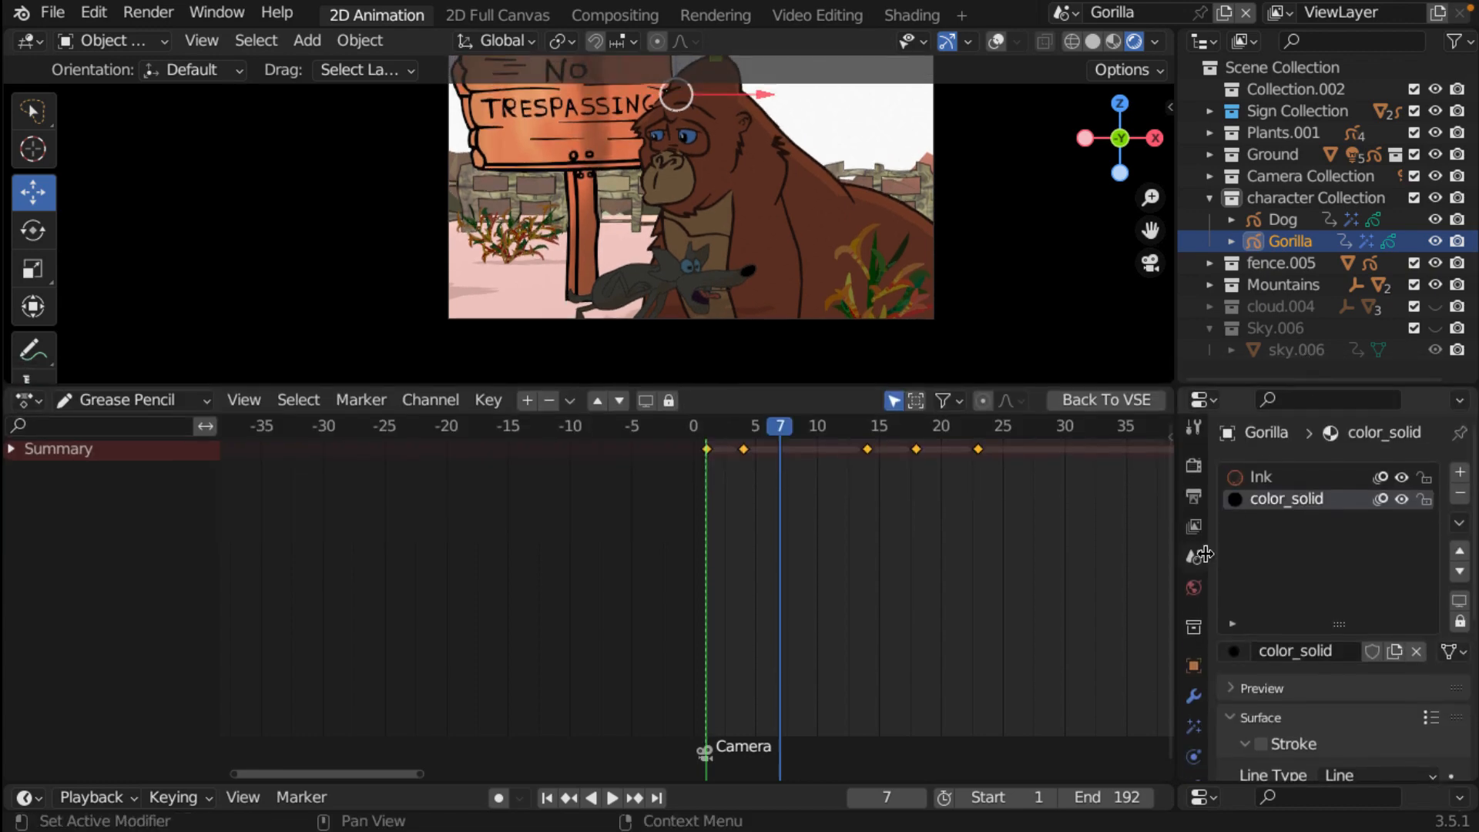
pyautogui.scroll(-4, 1201, 551)
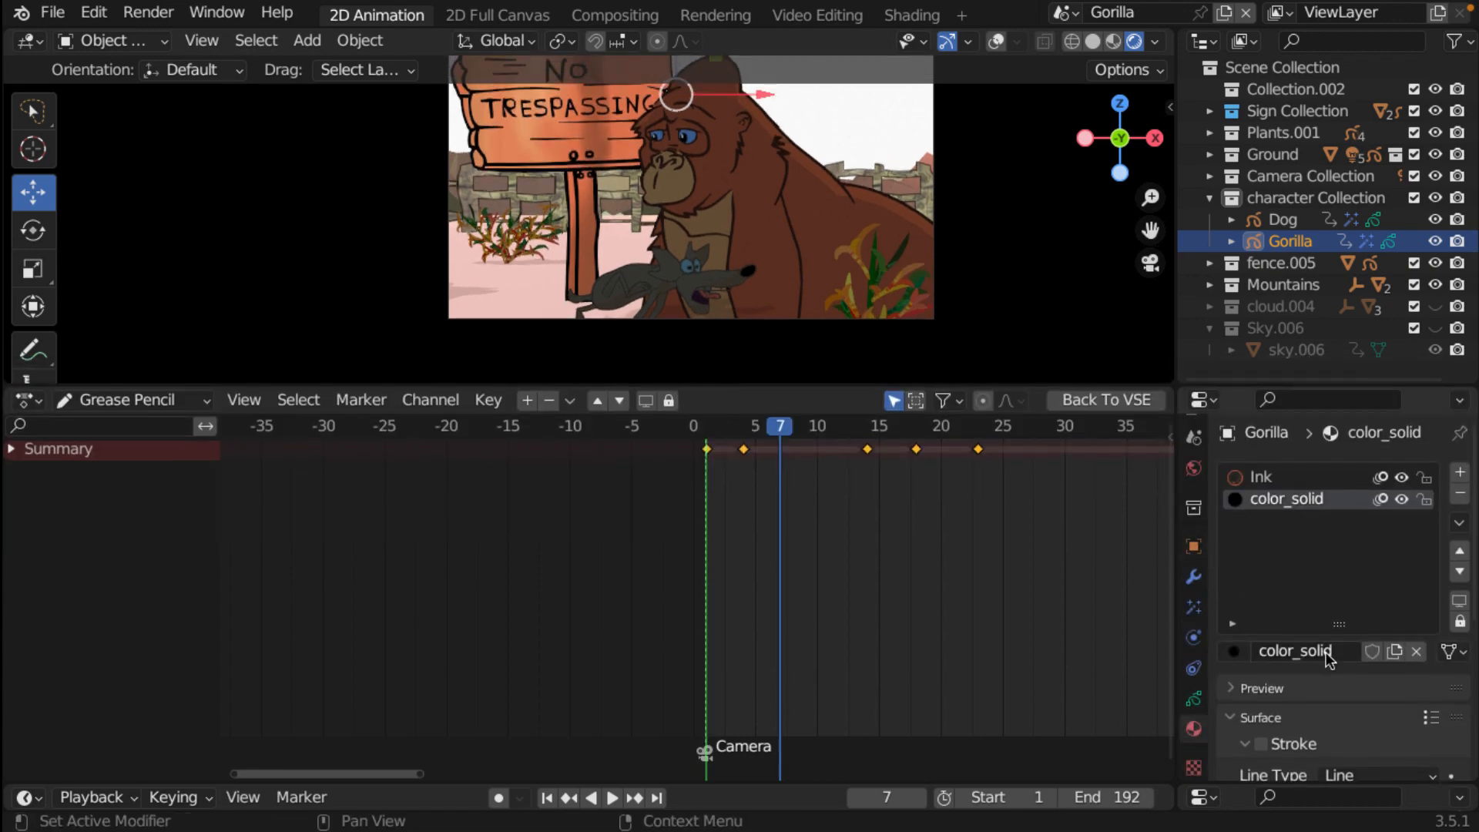
pyautogui.scroll(-1, 1309, 640)
pyautogui.scroll(-5, 1309, 639)
pyautogui.click(1193, 699)
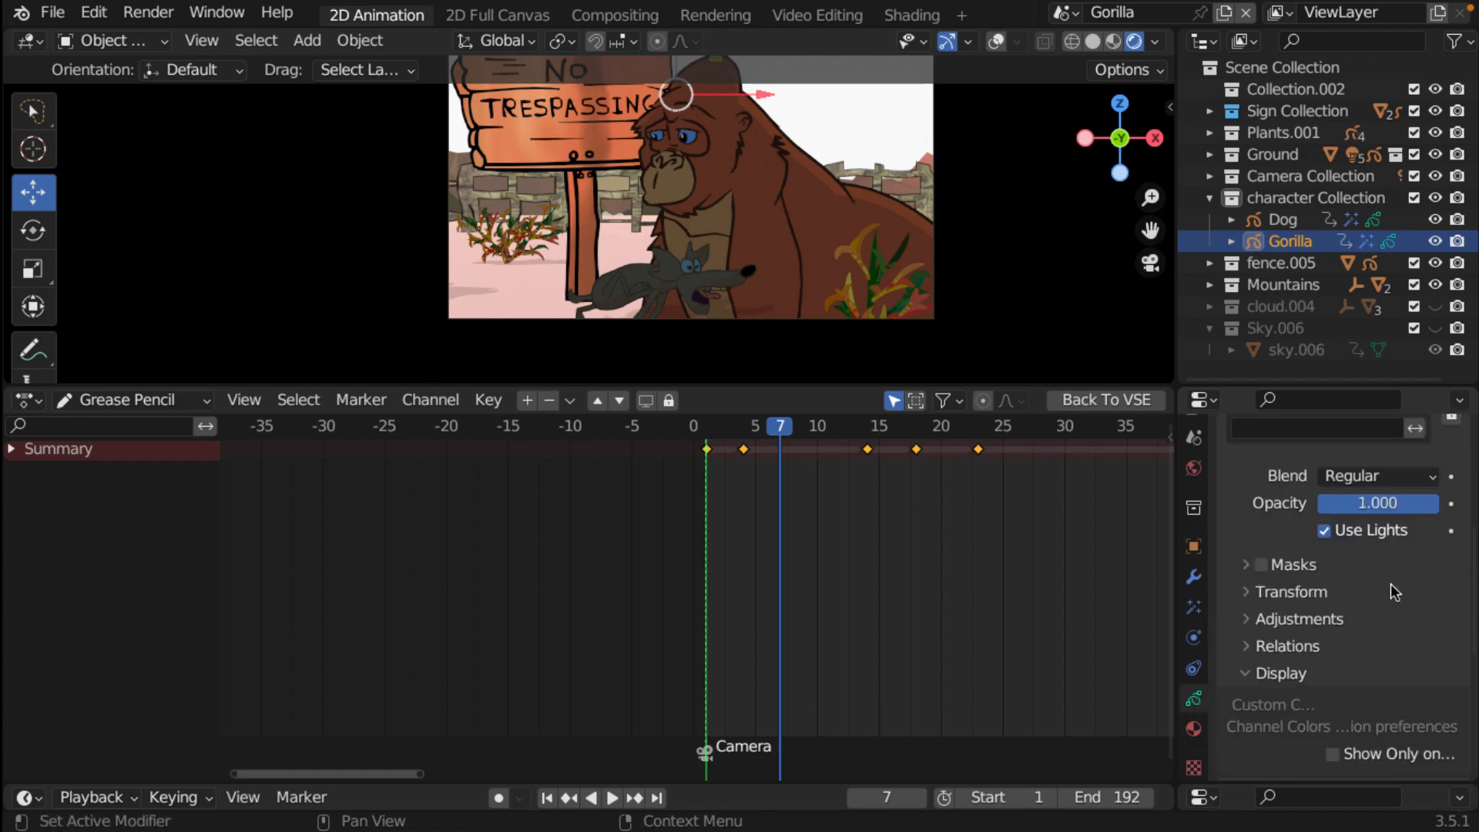
pyautogui.scroll(3, 1389, 583)
pyautogui.scroll(-6, 1387, 566)
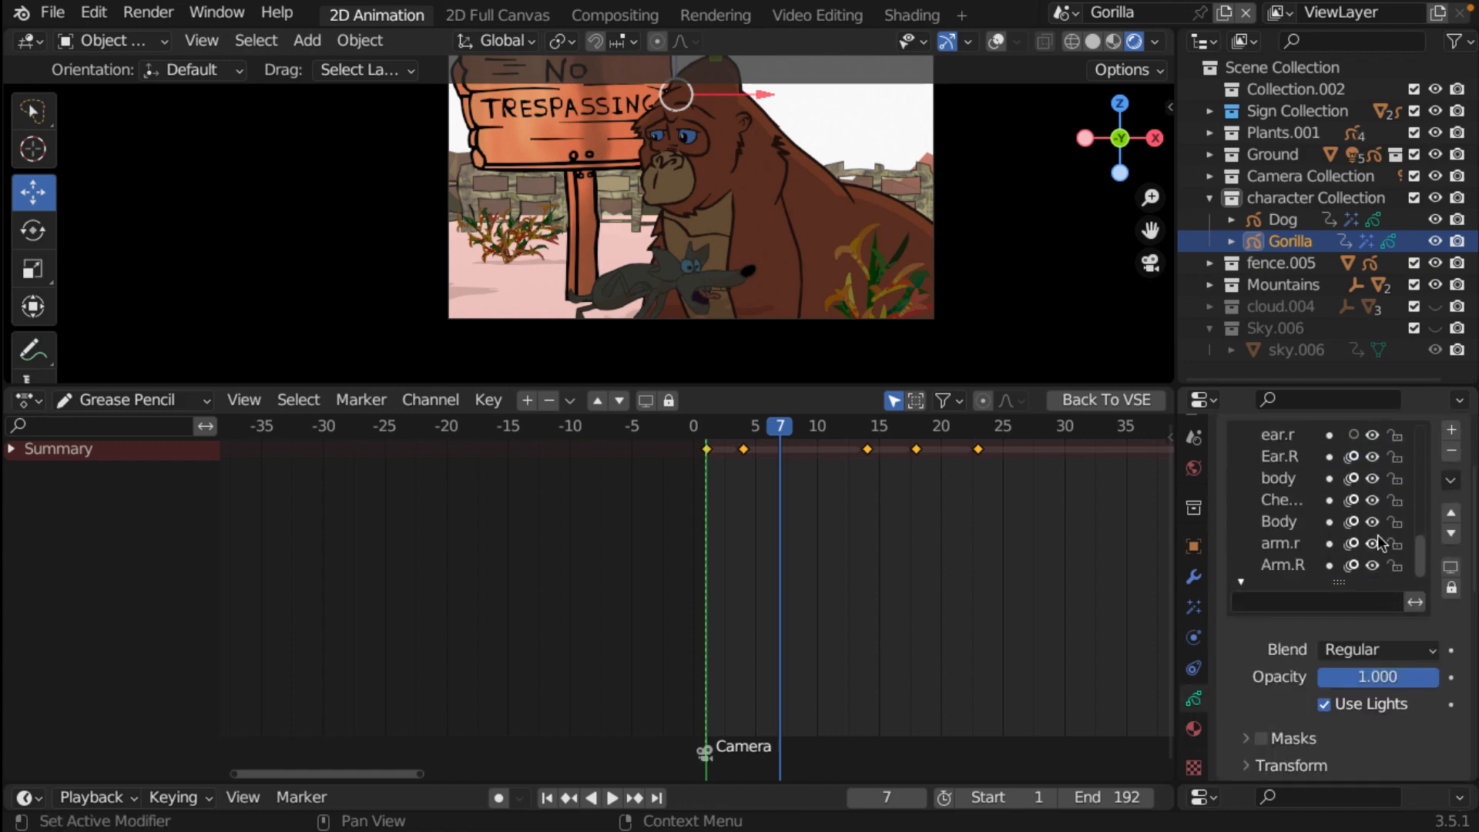
pyautogui.scroll(4, 1382, 542)
pyautogui.scroll(3, 1386, 541)
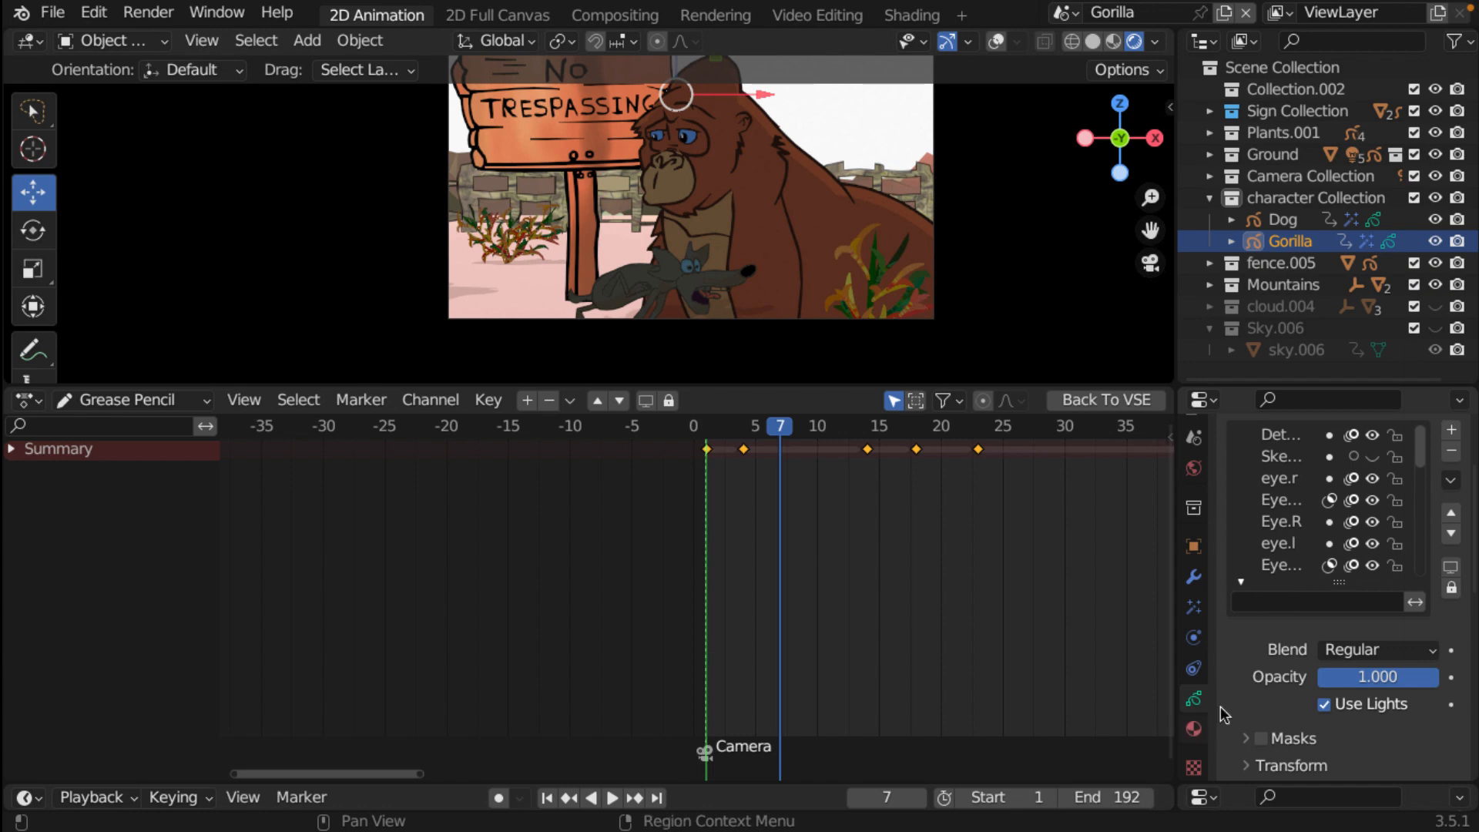
pyautogui.click(1193, 728)
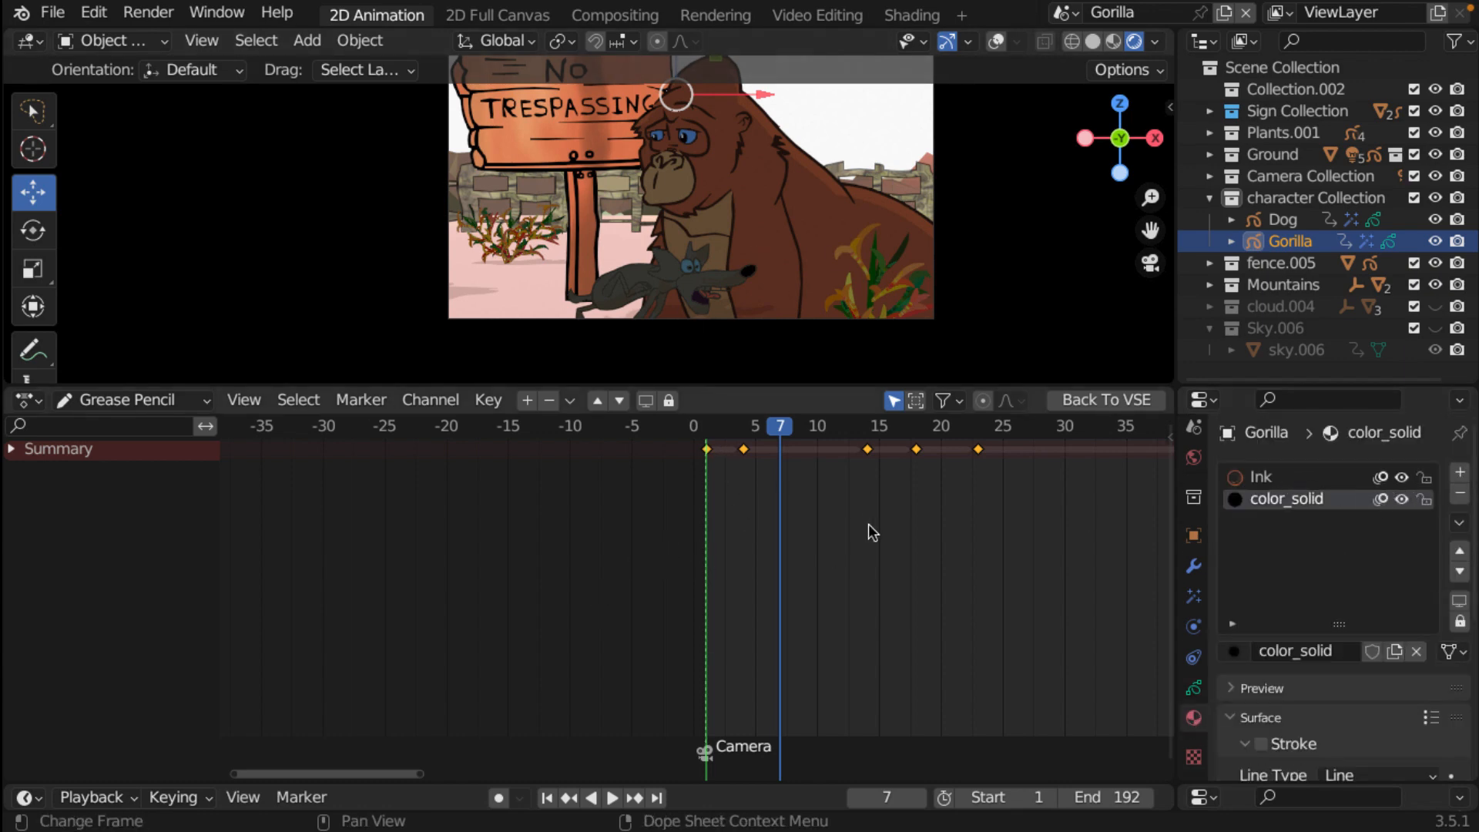
# - Expand the Dope Sheet summary into the gorilla's layers and switch Only Show Selected off and on again to compare with other objects' keyframes
pyautogui.click(9, 449)
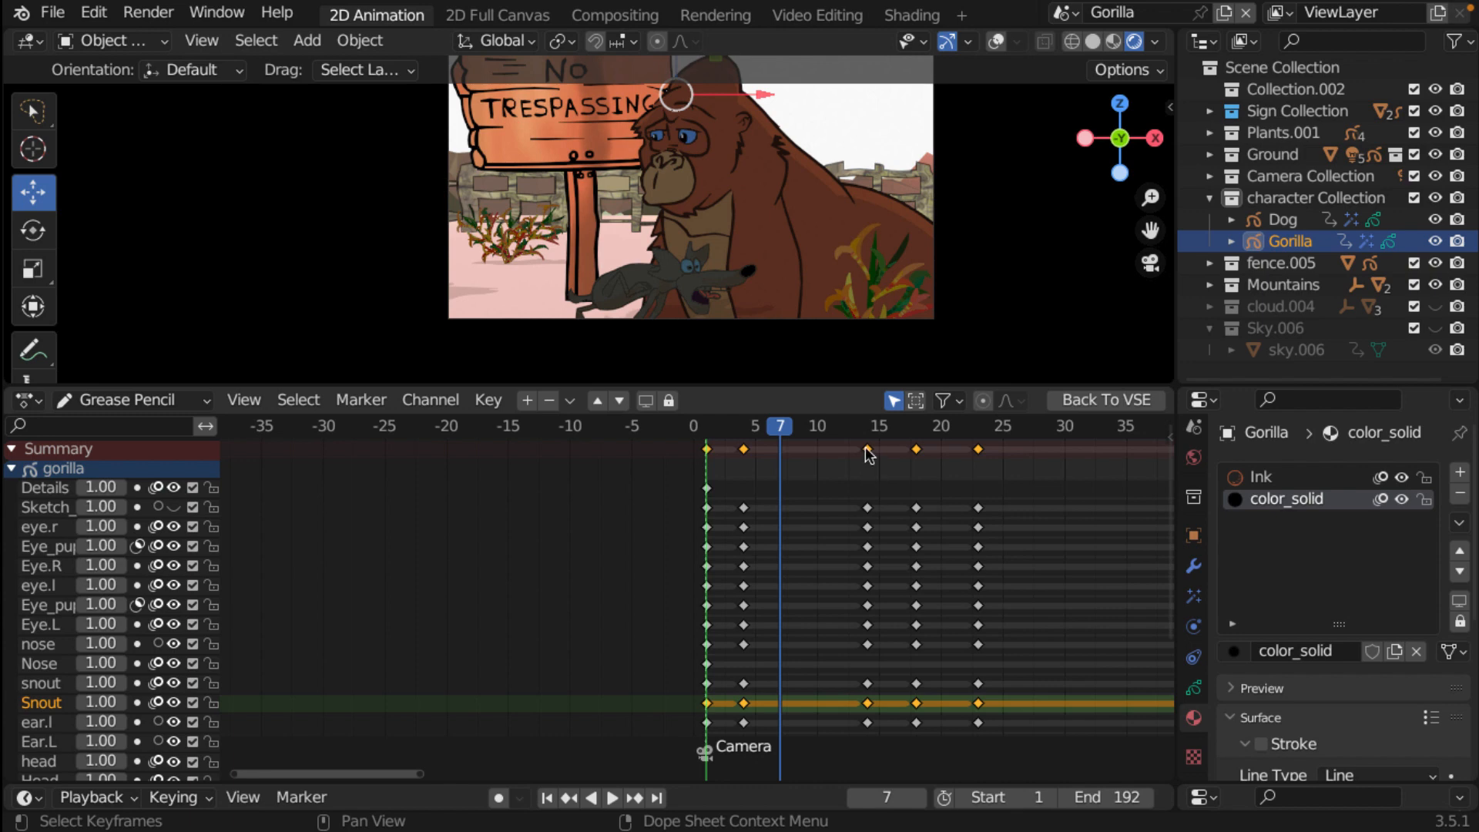
pyautogui.click(895, 401)
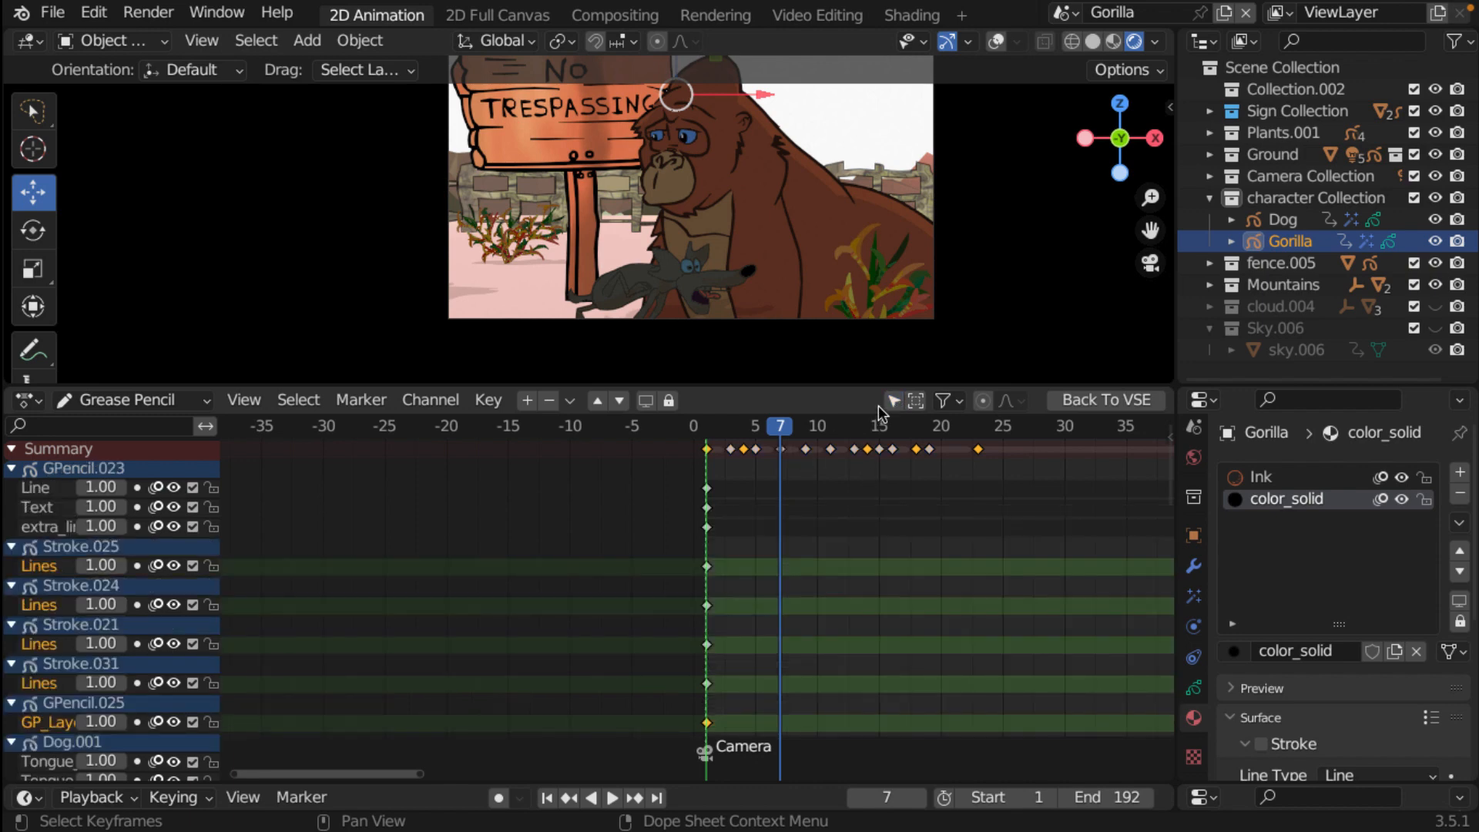
pyautogui.click(894, 407)
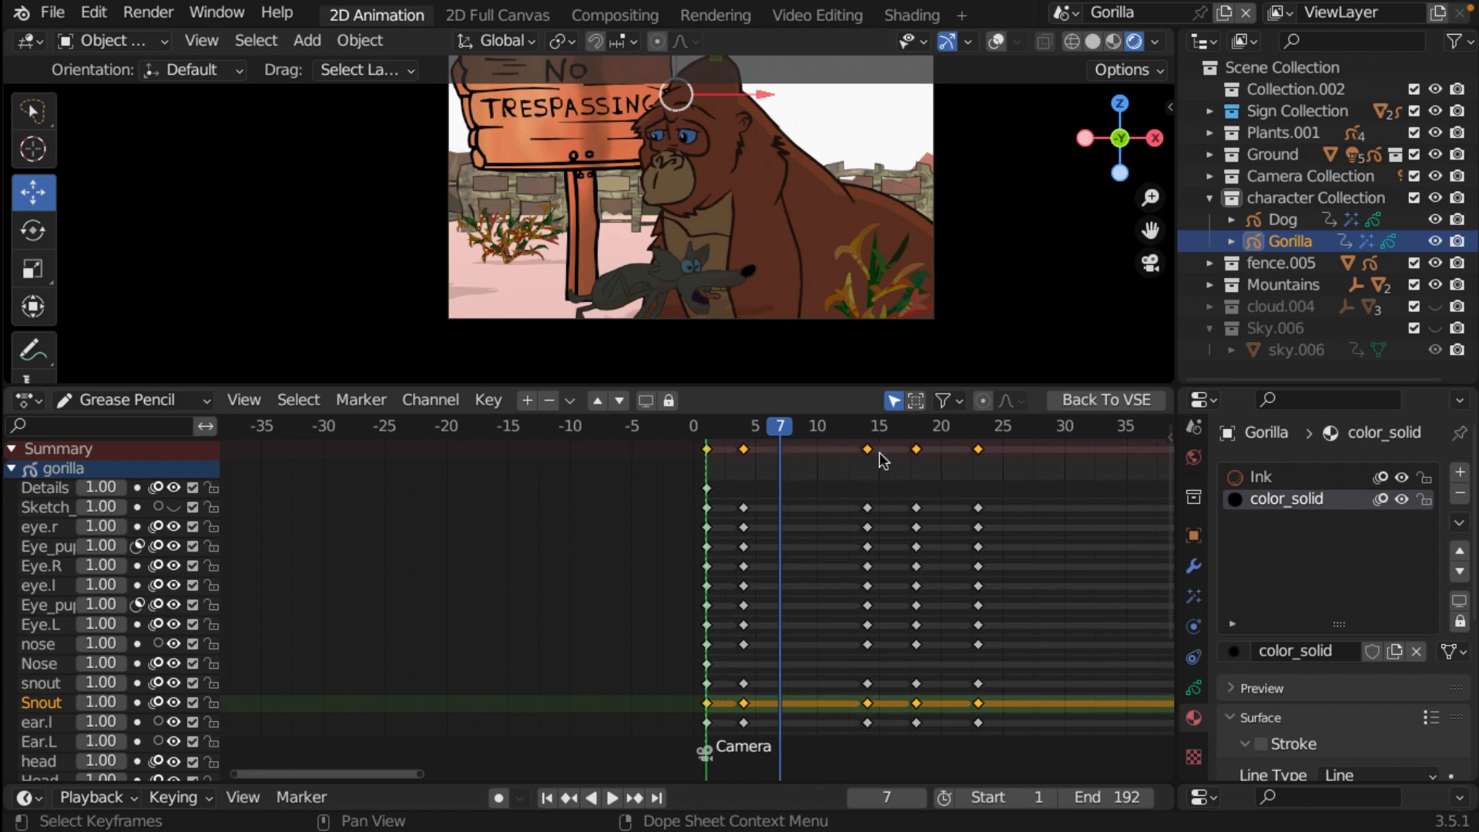
# - Move all the gorilla's frame 14 keyframes to frame 7
pyautogui.click(867, 449)
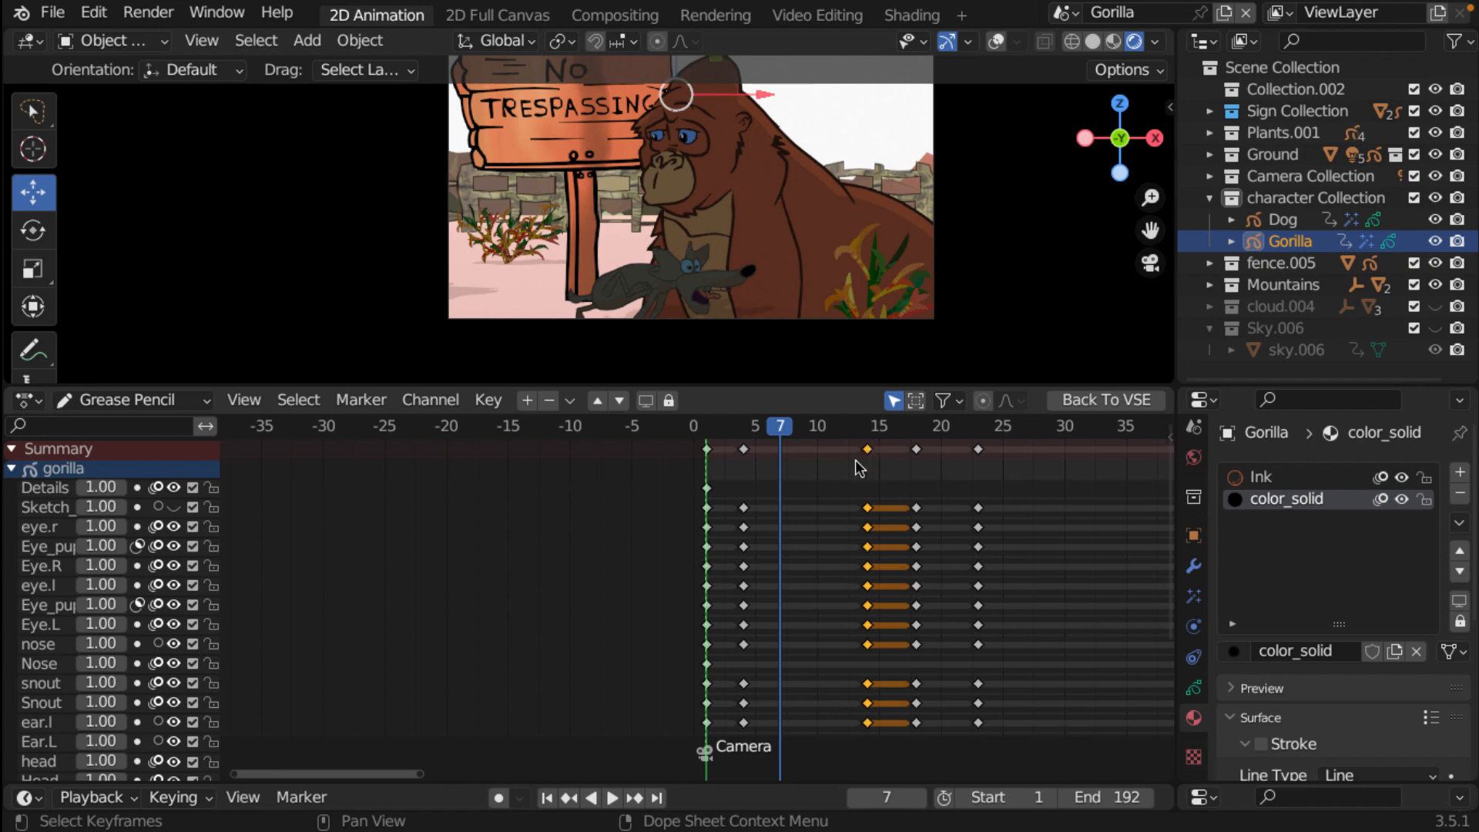
pyautogui.scroll(-1, 836, 589)
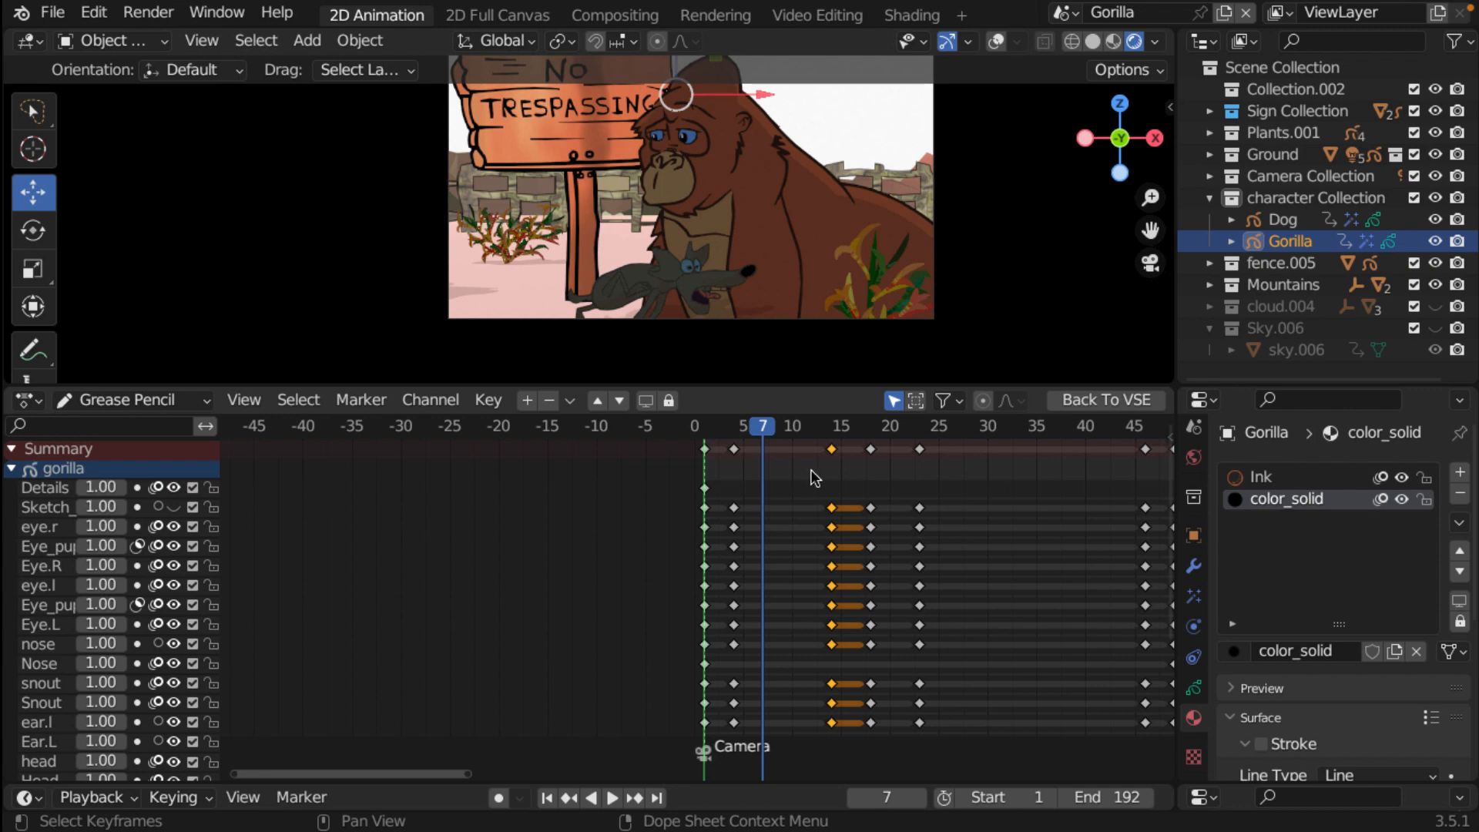
pyautogui.scroll(2, 810, 470)
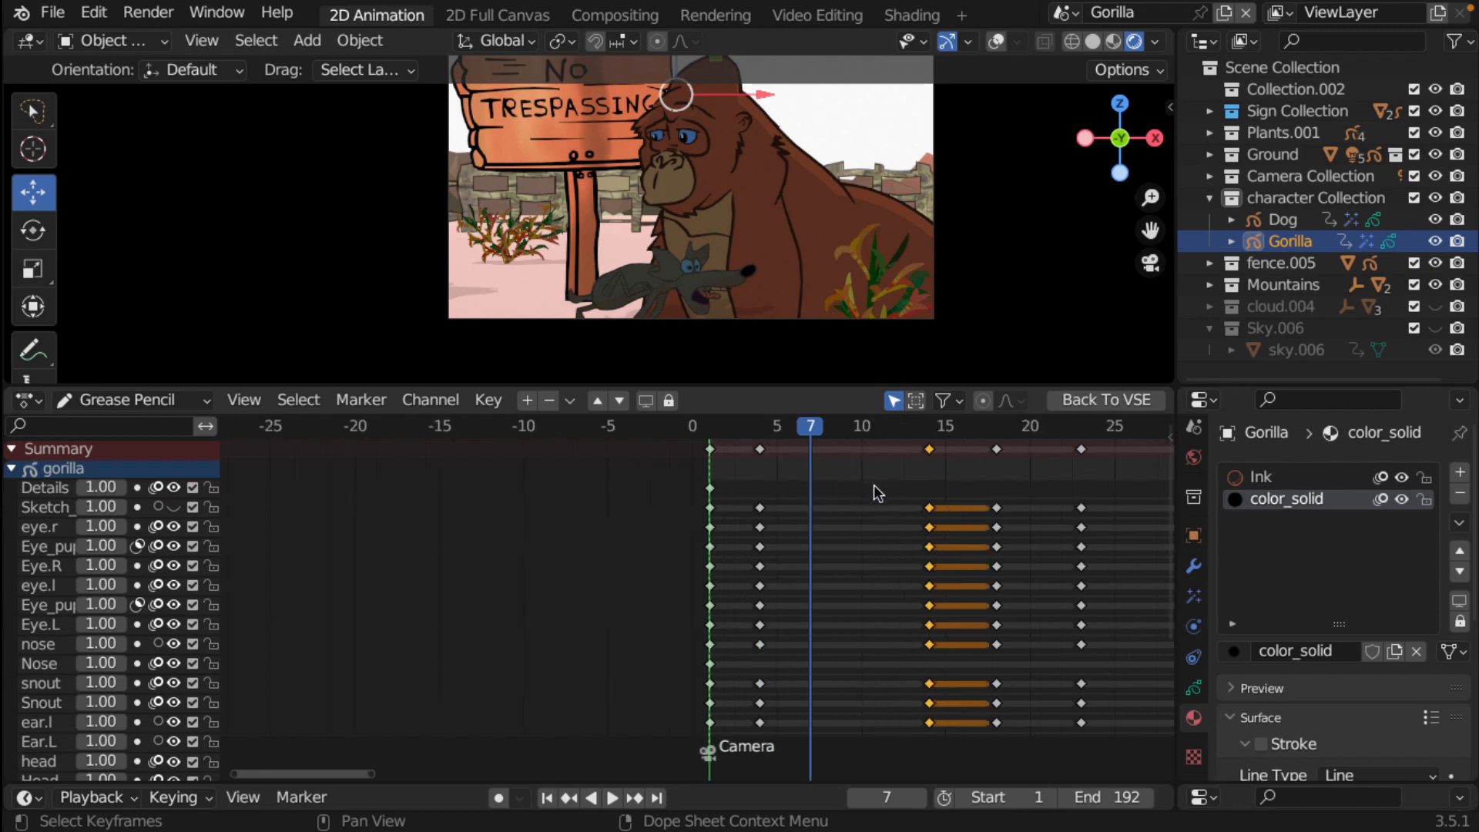
pyautogui.press('g')
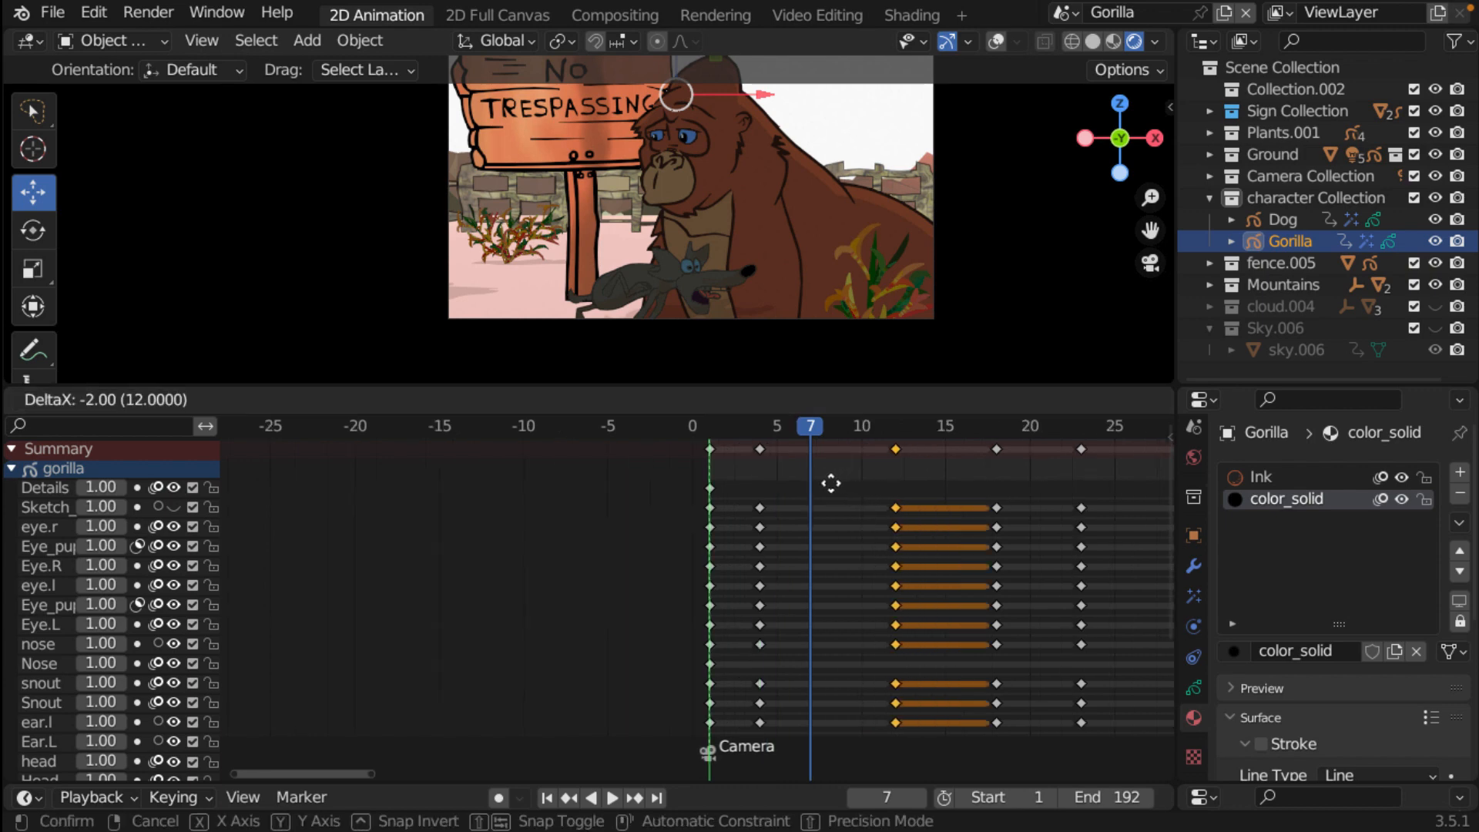
pyautogui.click(764, 476)
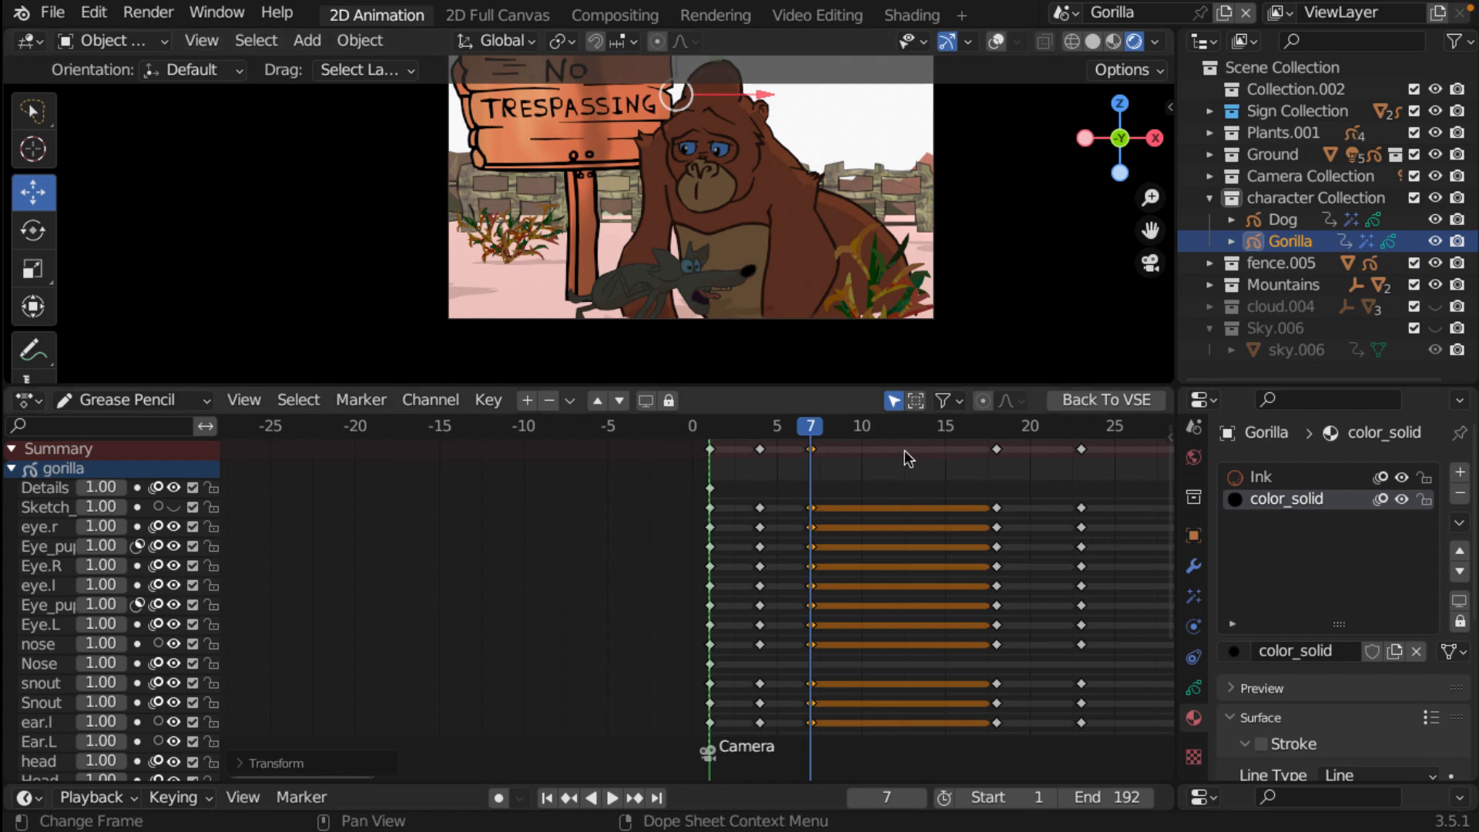
# - Scrub to frame 14 and move all the gorilla's frame 18 keyframes there
pyautogui.moveTo(818, 432); pyautogui.dragTo(928, 448)
pyautogui.click(998, 450)
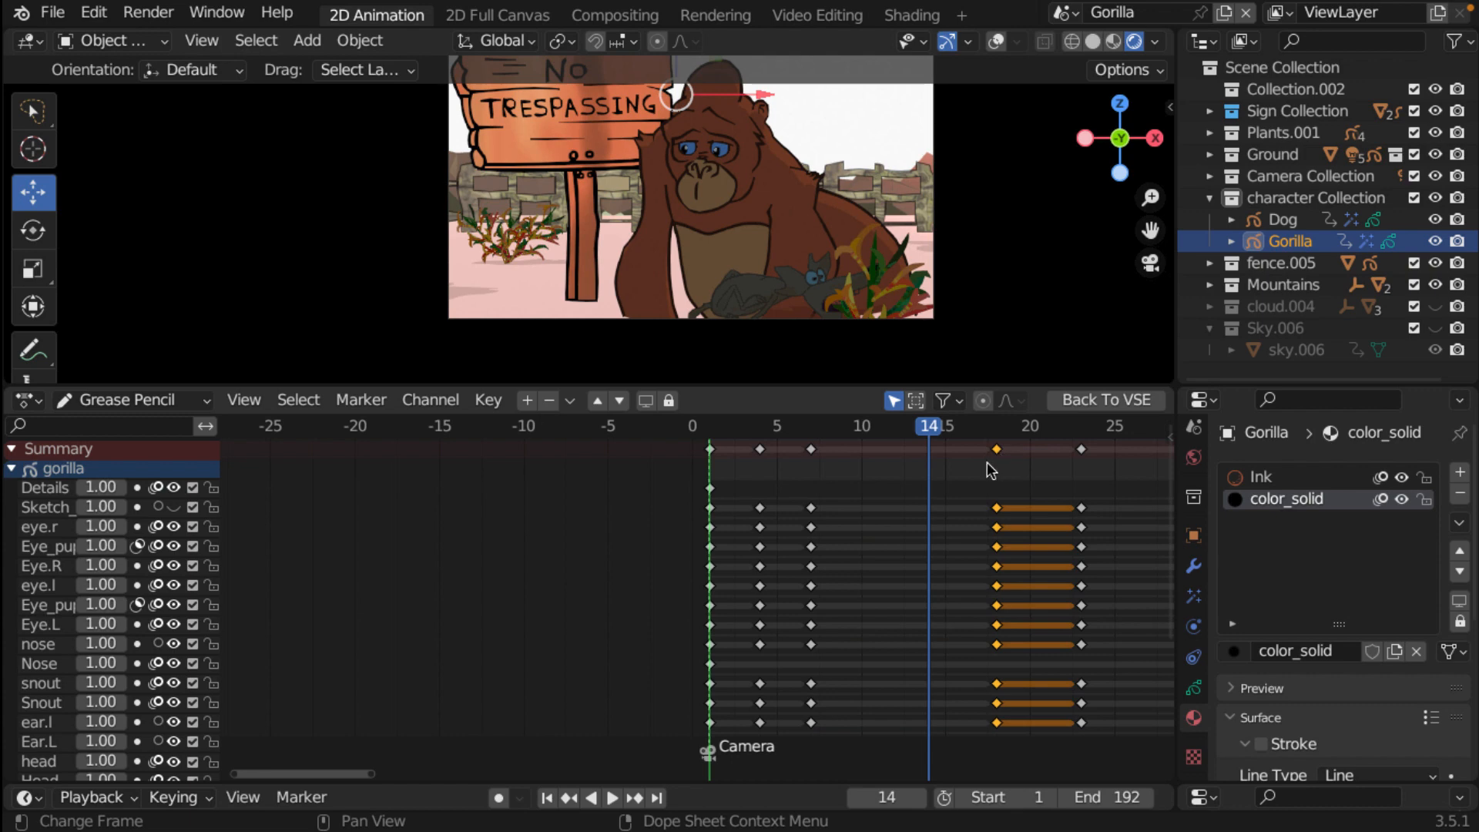
pyautogui.press('g')
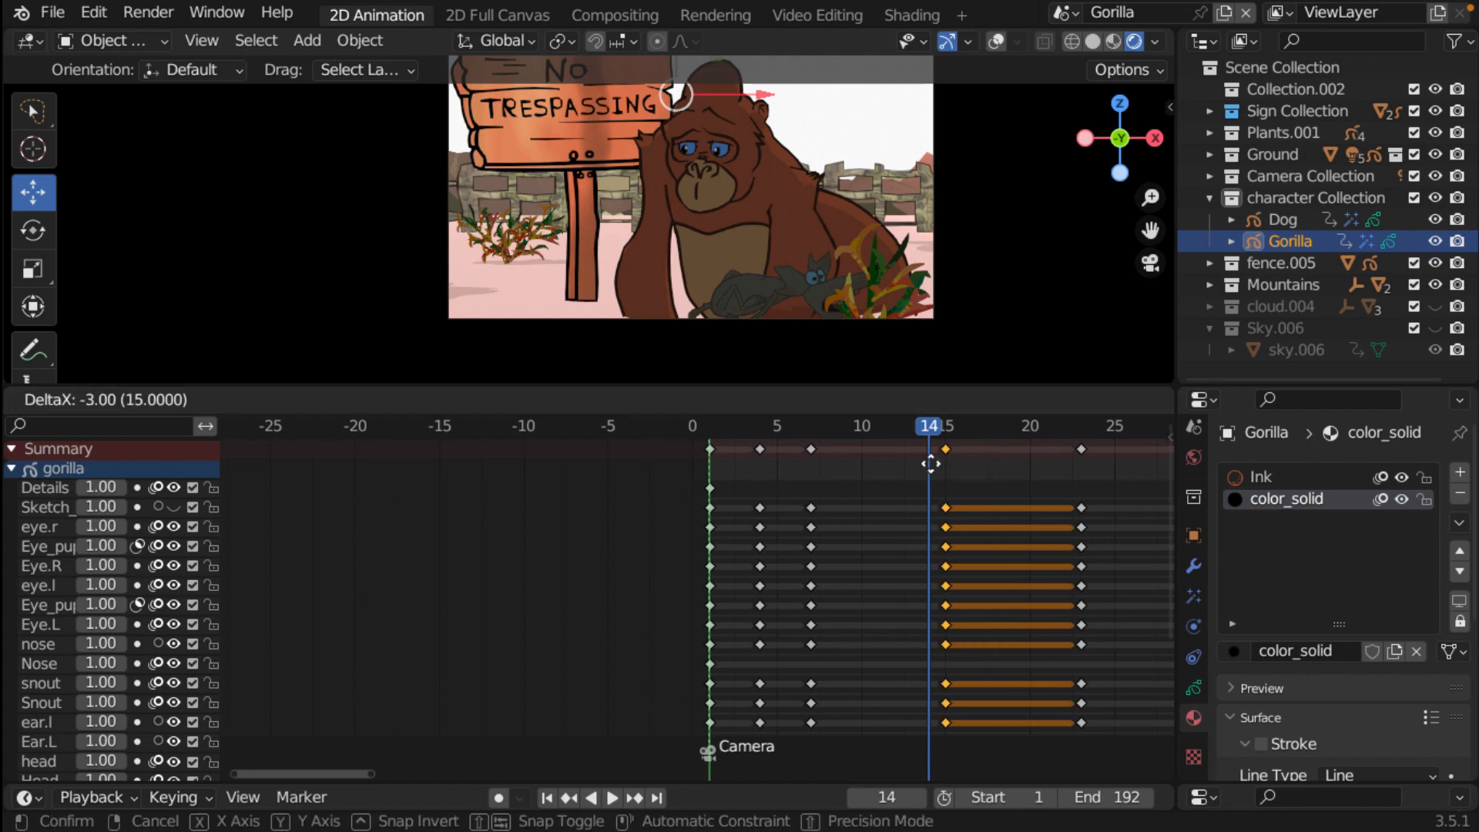
pyautogui.click(926, 469)
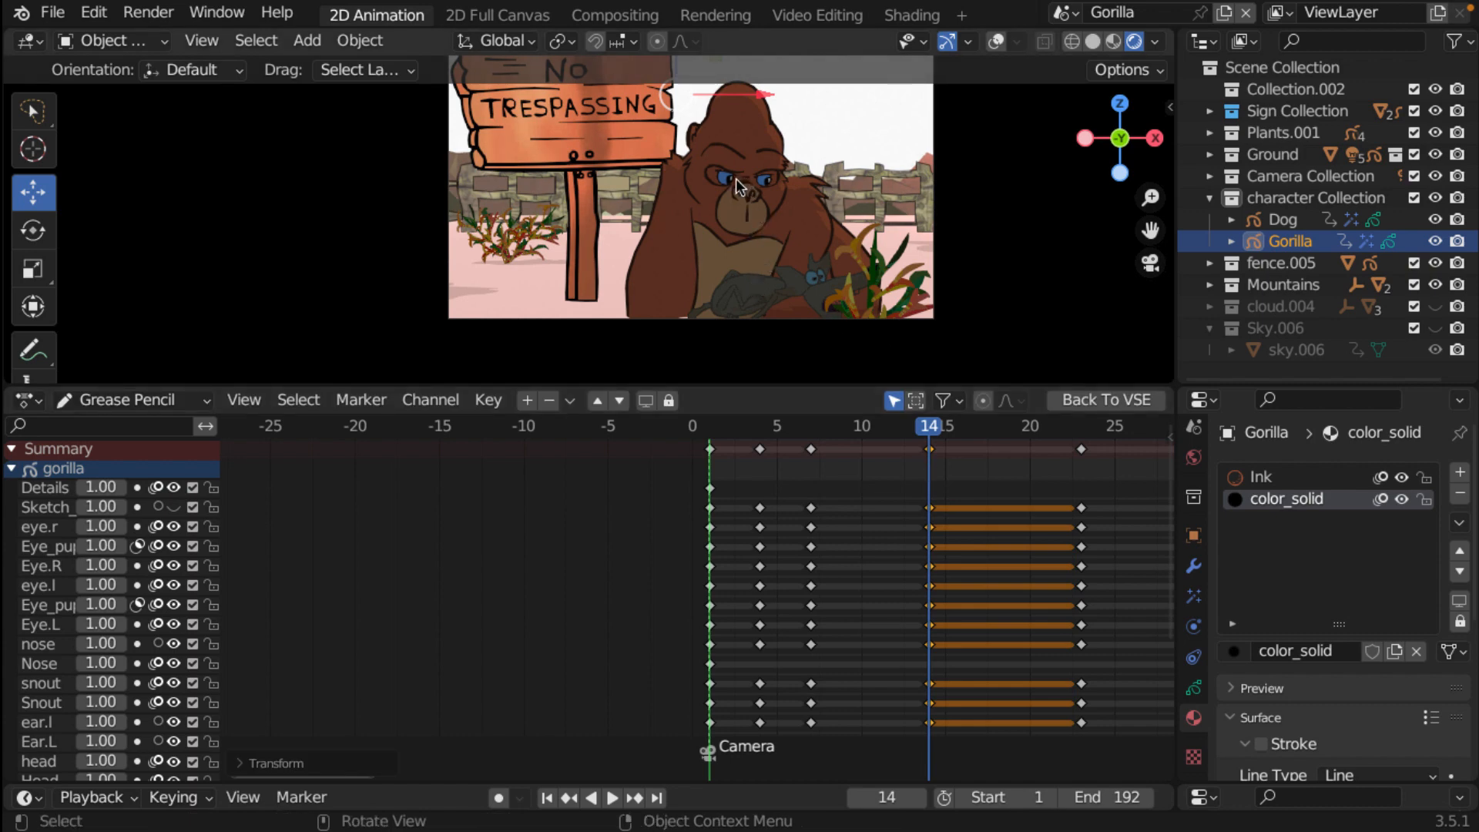
# - Play the frames after 14 to time the dog's exit, and move the gorilla's frame 23 keyframes to frame 19
pyautogui.press('space')
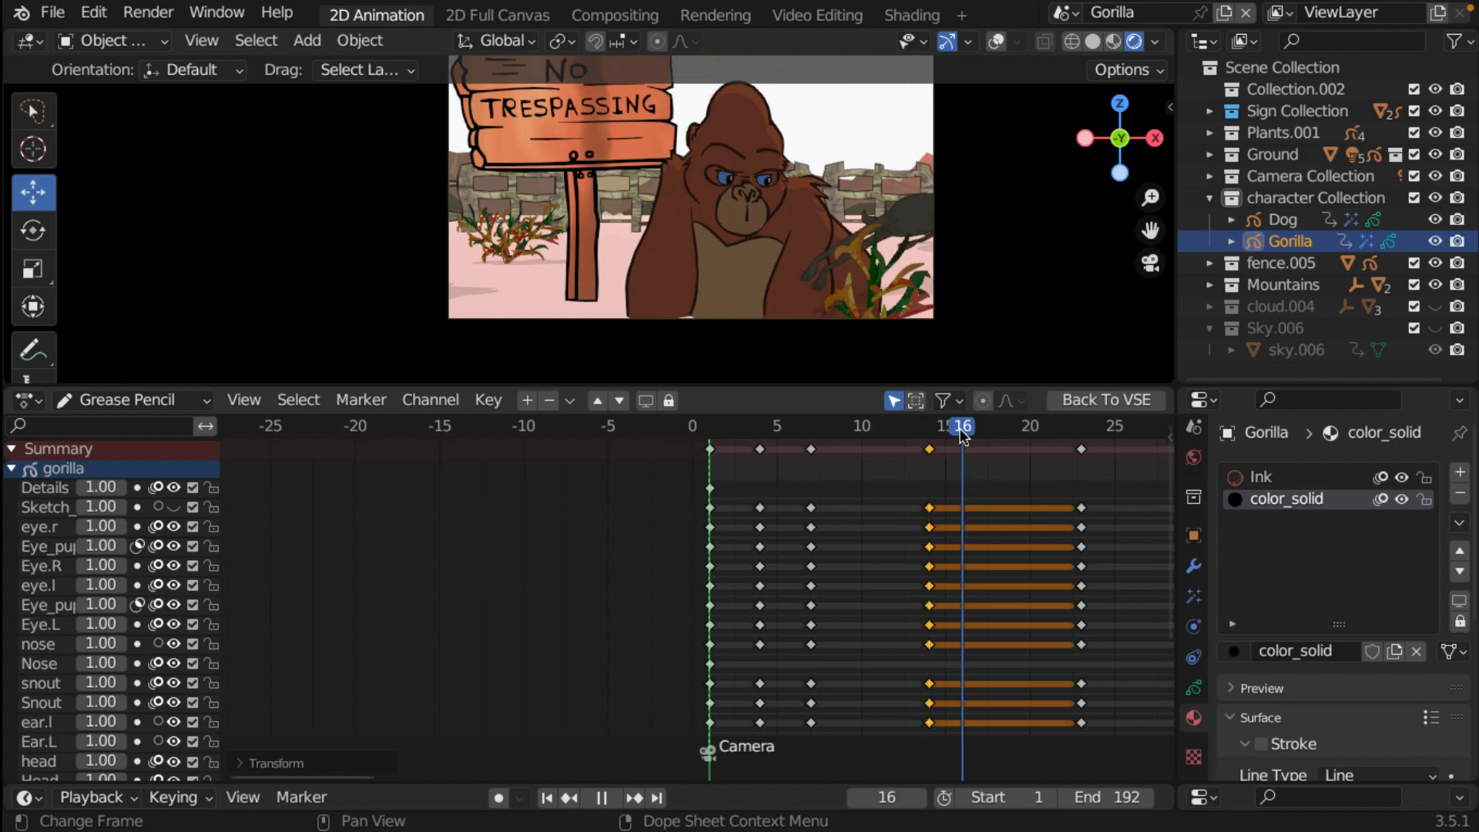
pyautogui.moveTo(970, 429)
pyautogui.mouseDown()
pyautogui.moveTo(956, 427)
pyautogui.moveTo(979, 426)
pyautogui.mouseUp()
pyautogui.press('space')
pyautogui.click(1080, 453)
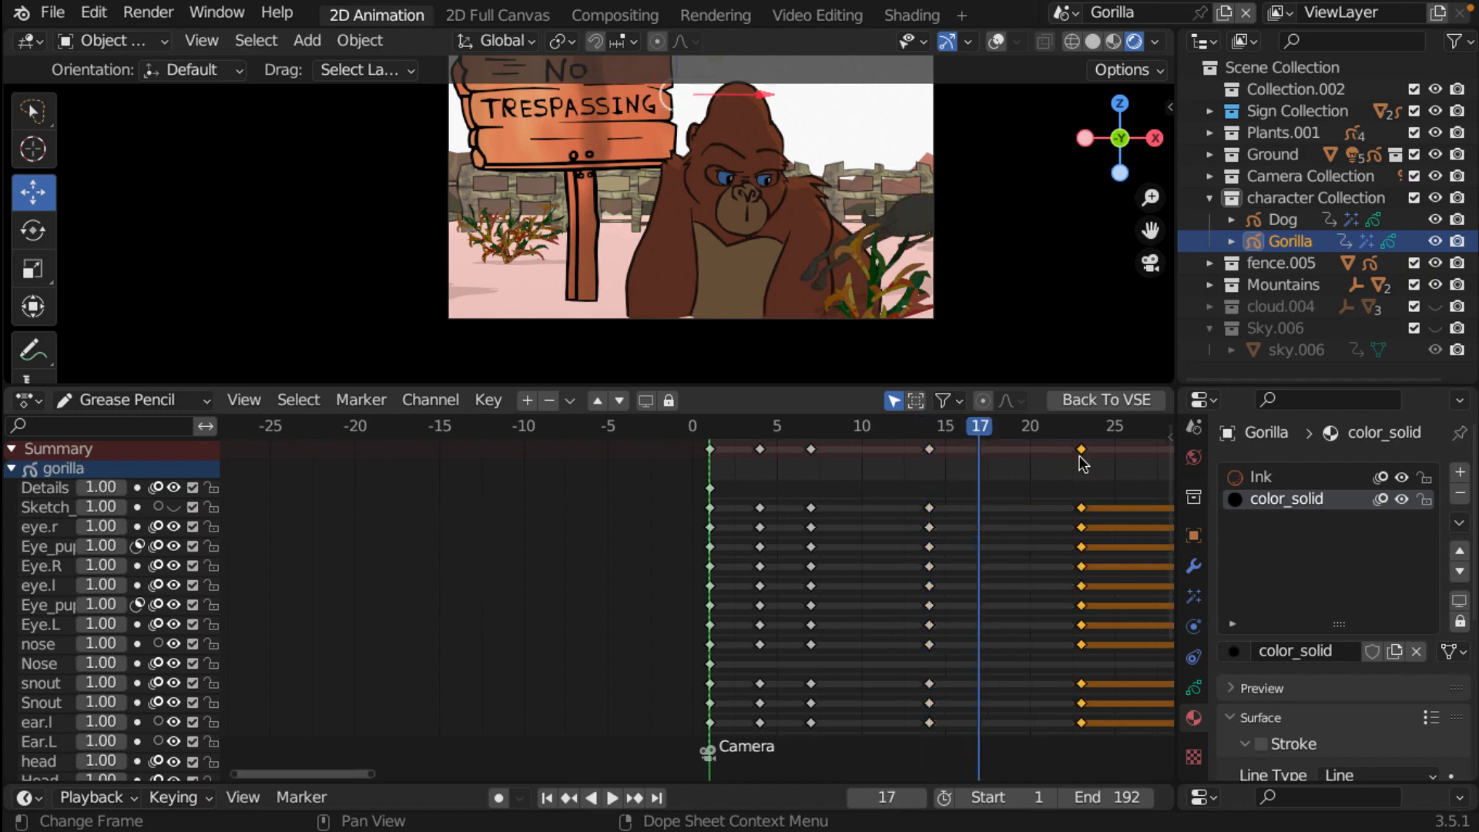
pyautogui.press('g')
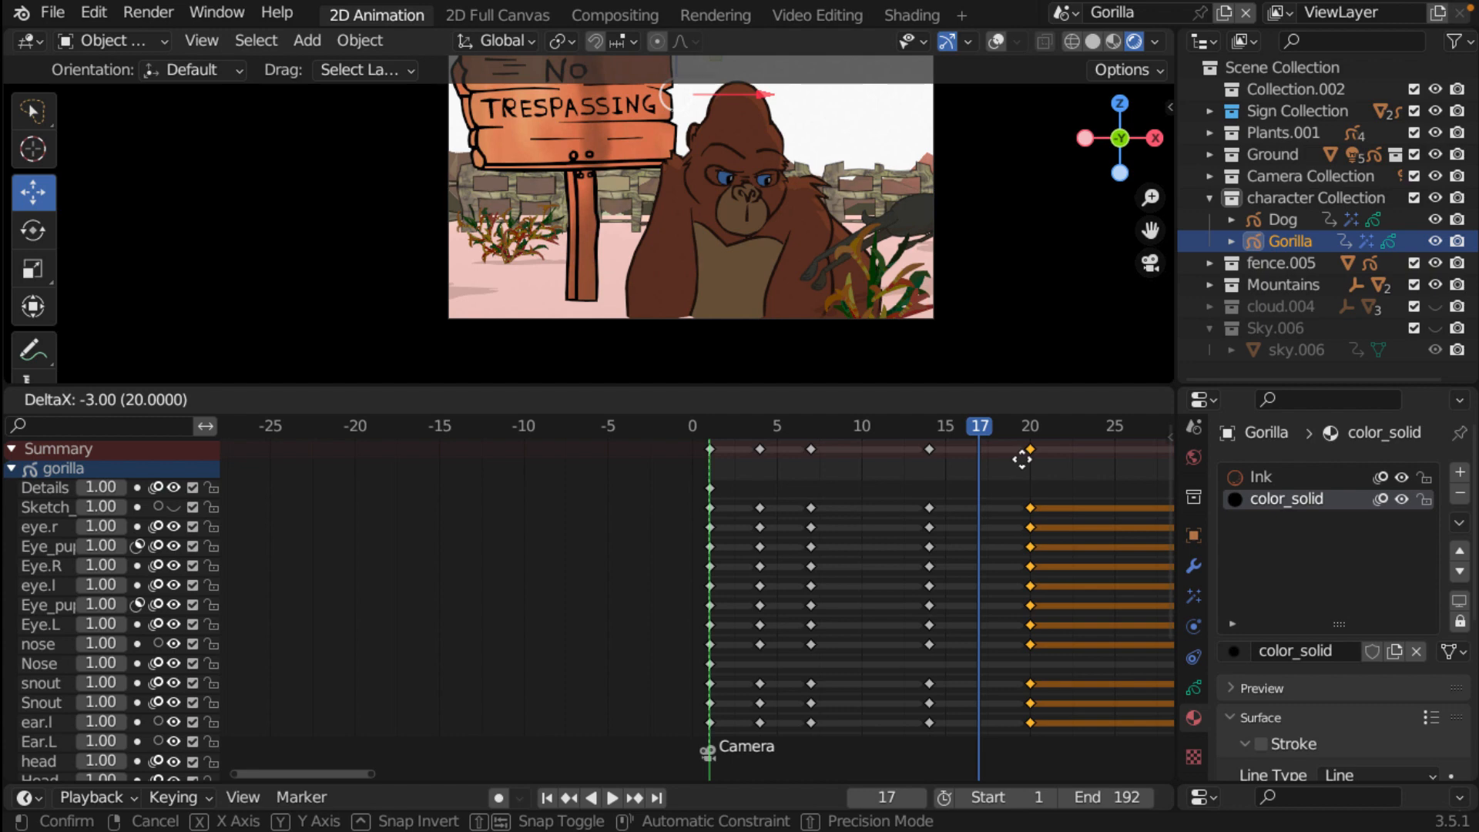
pyautogui.click(1036, 452)
pyautogui.press('space')
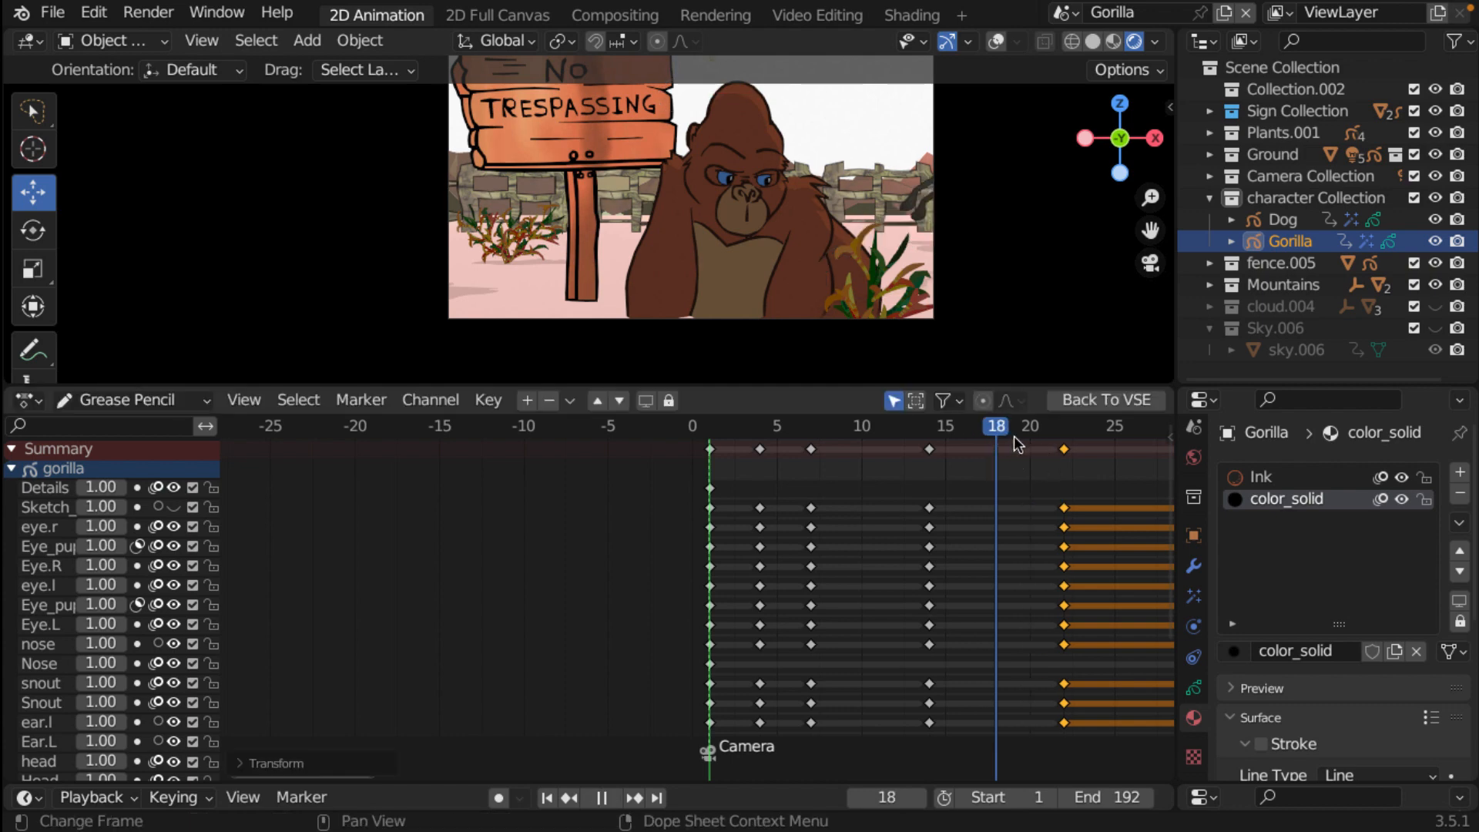
pyautogui.press('space')
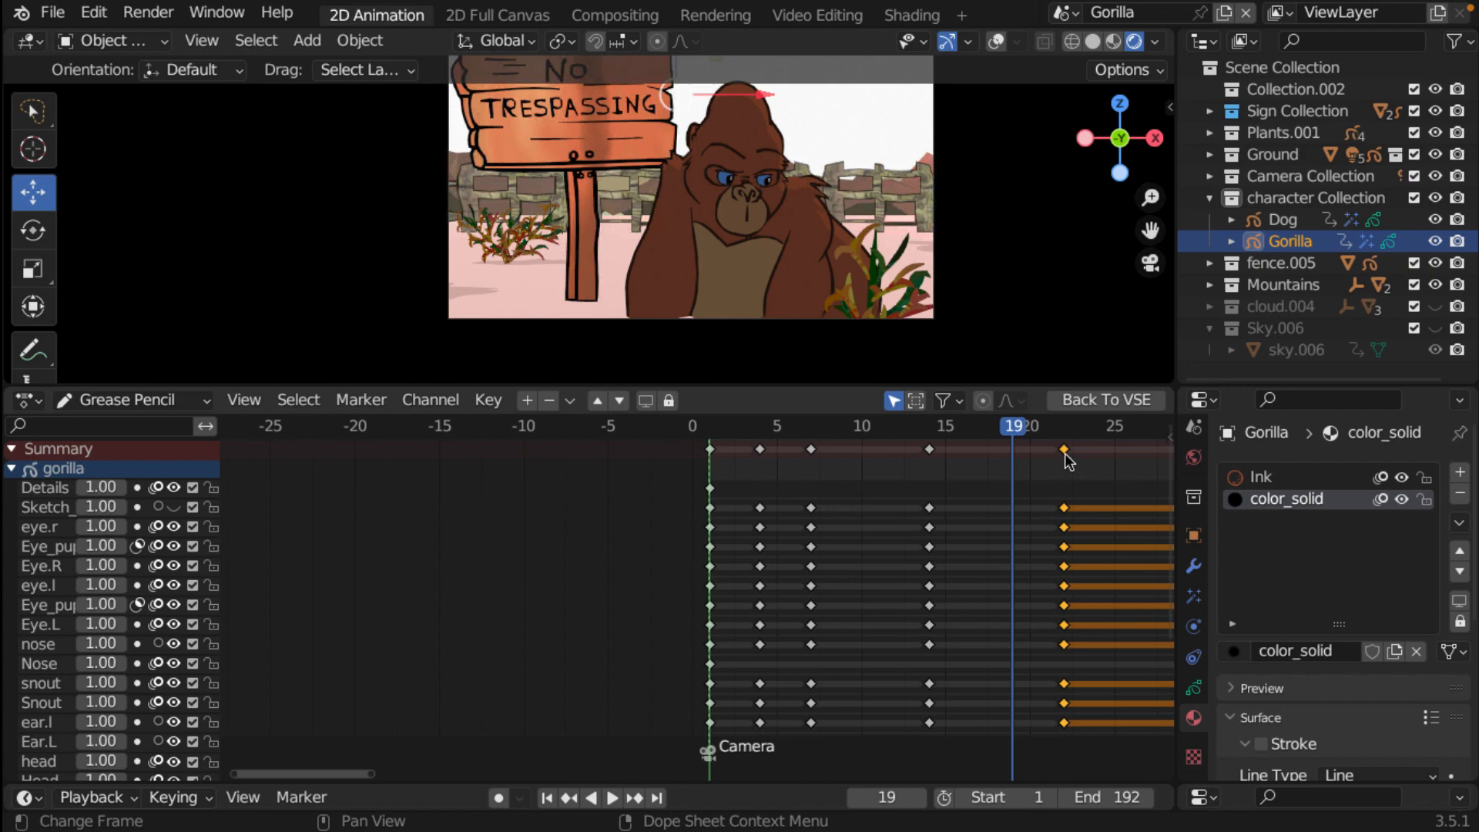
pyautogui.press('g')
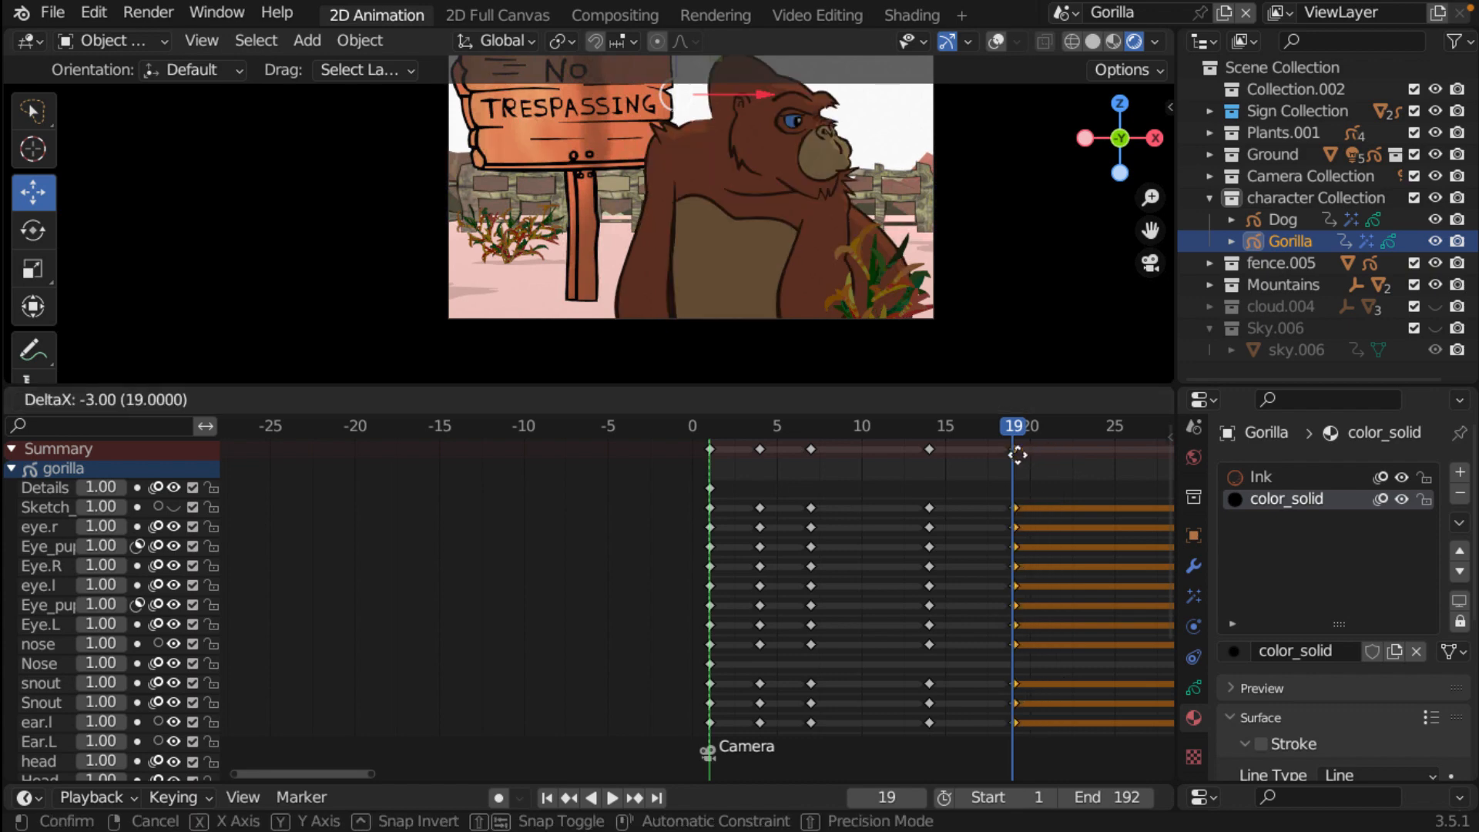
pyautogui.click(1017, 454)
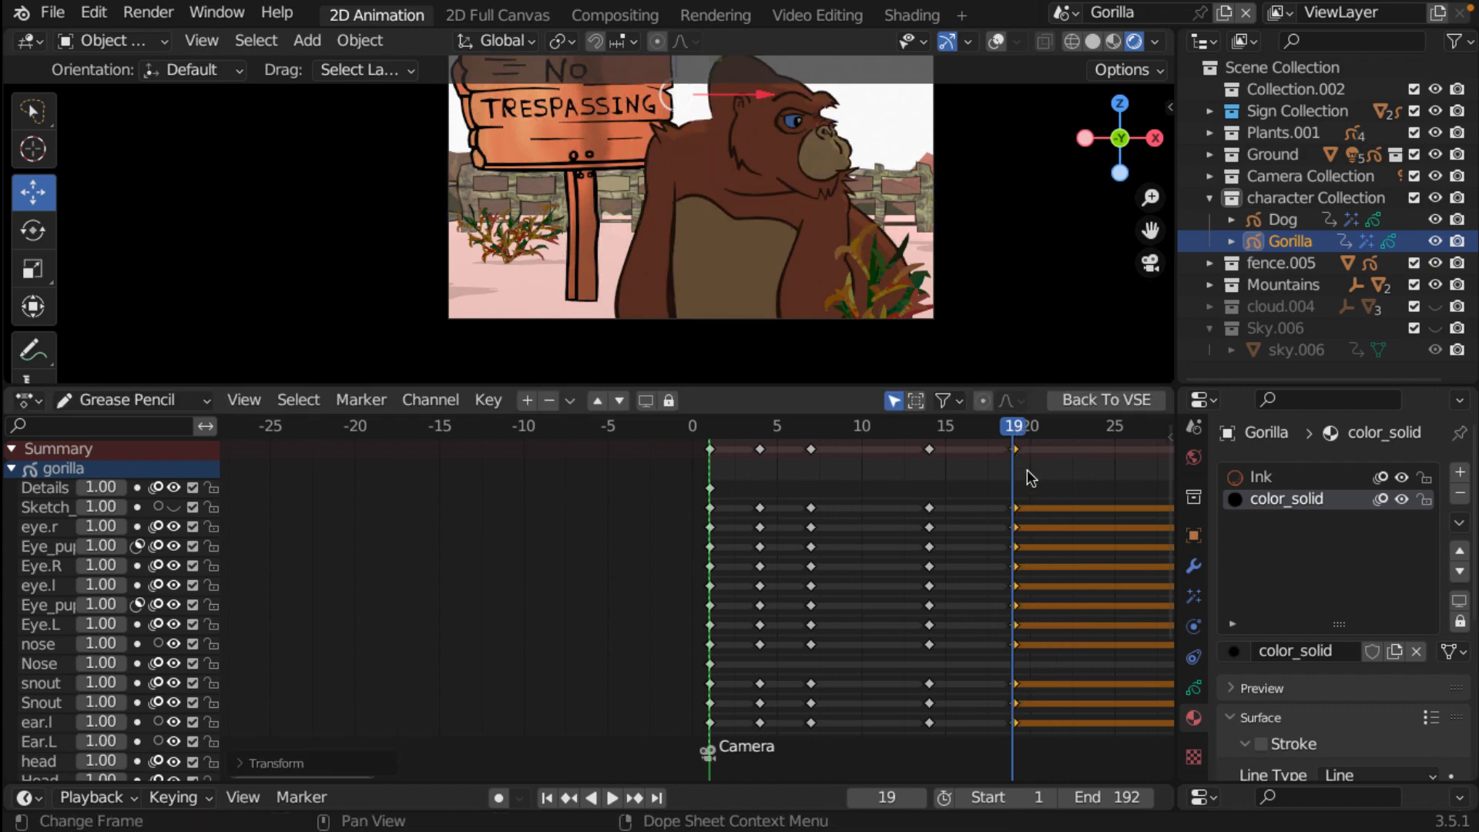
# - Return to frame 1 and enlarge the viewport area, showing the gorilla and dog larger in it
pyautogui.moveTo(1018, 425); pyautogui.dragTo(797, 537)
pyautogui.scroll(4, 801, 362)
pyautogui.scroll(-1, 801, 363)
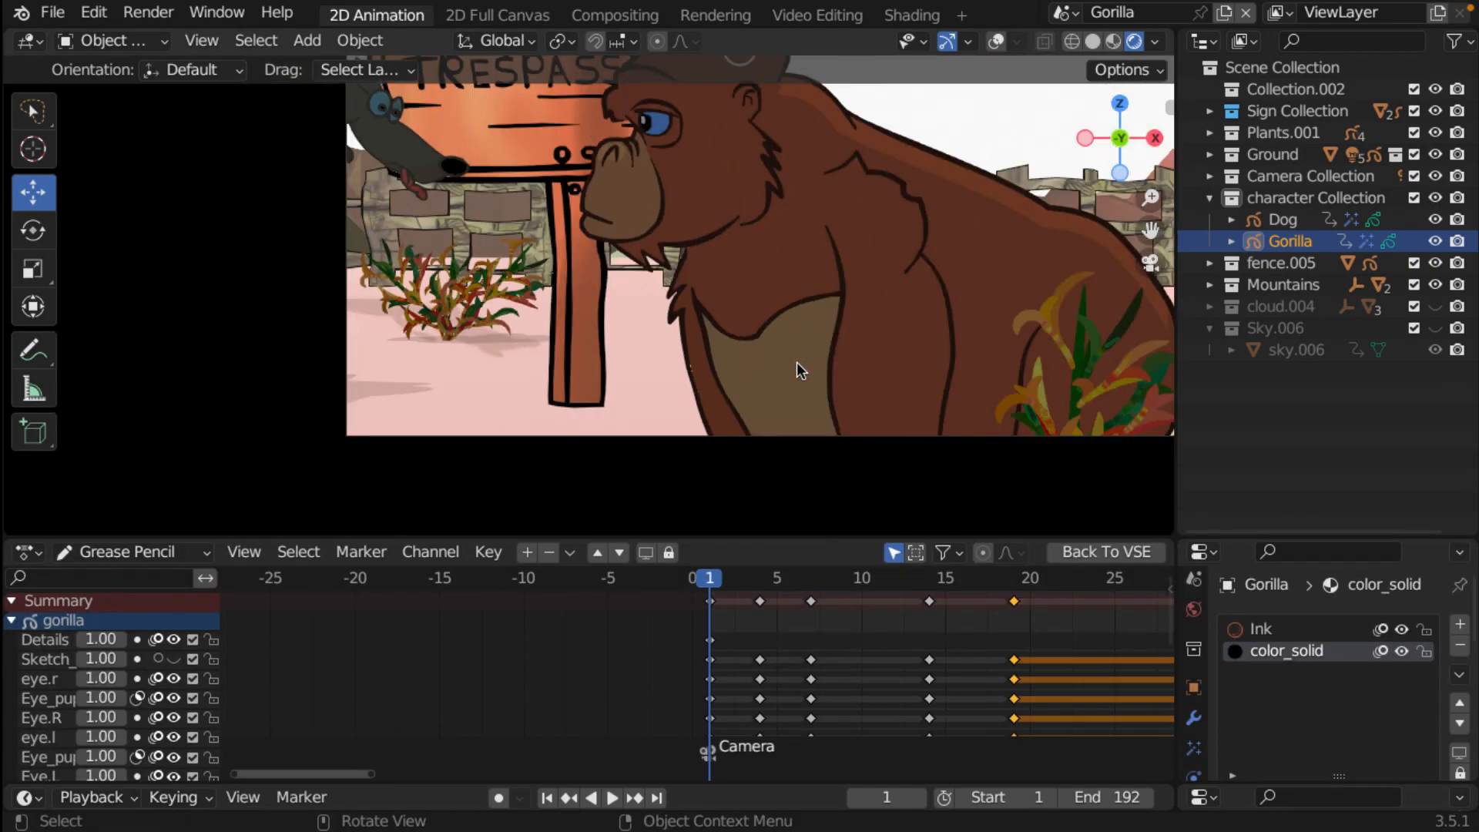
pyautogui.keyDown('shift'); pyautogui.moveTo(804, 379); pyautogui.dragTo(788, 460, button='middle'); pyautogui.keyUp('shift')
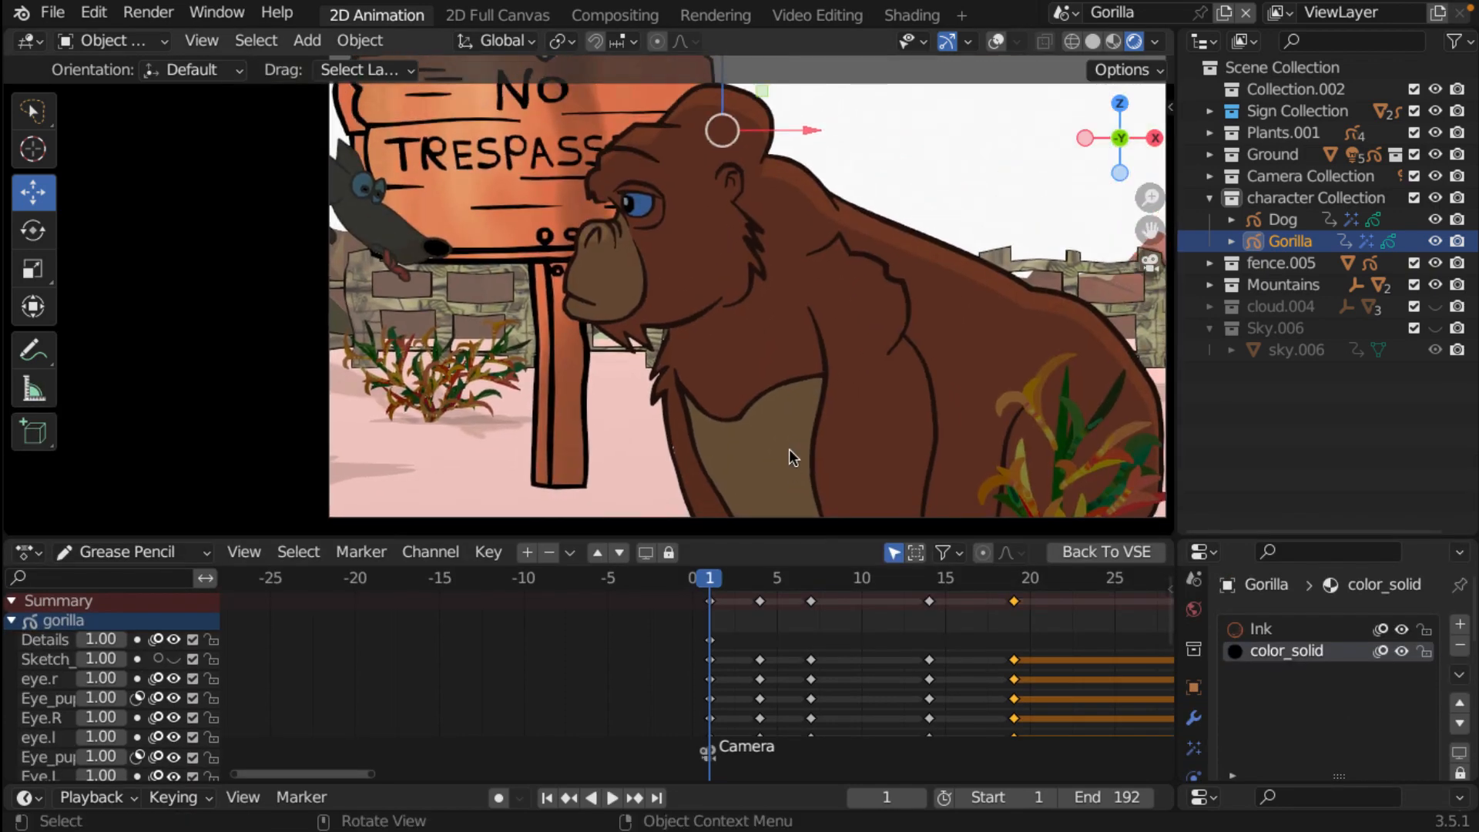
# - Scrub the opening frames against the dog and move the gorilla's frame 4 keyframes to frame 5
pyautogui.press('space')
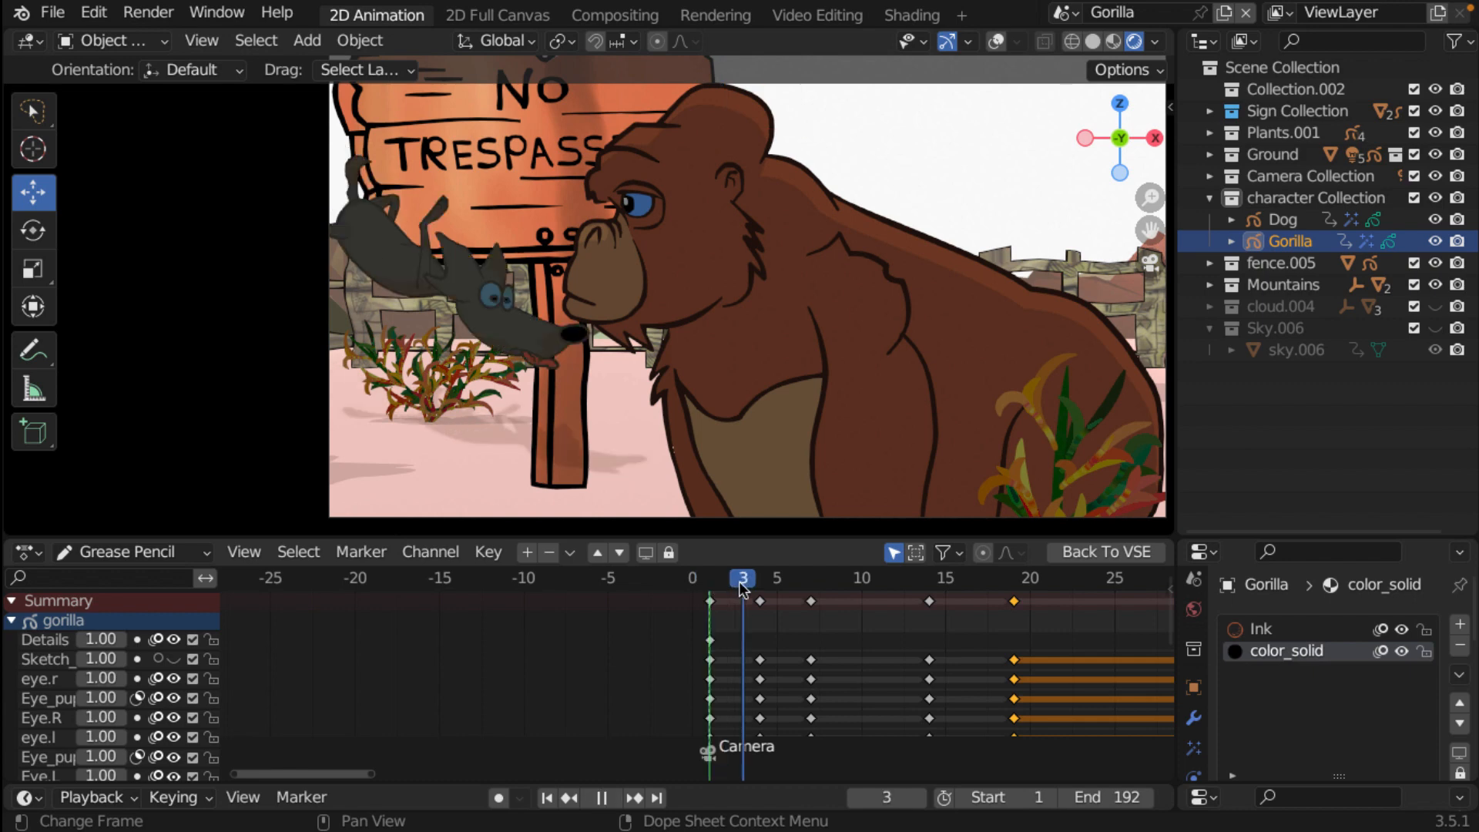
pyautogui.moveTo(744, 588); pyautogui.dragTo(757, 592)
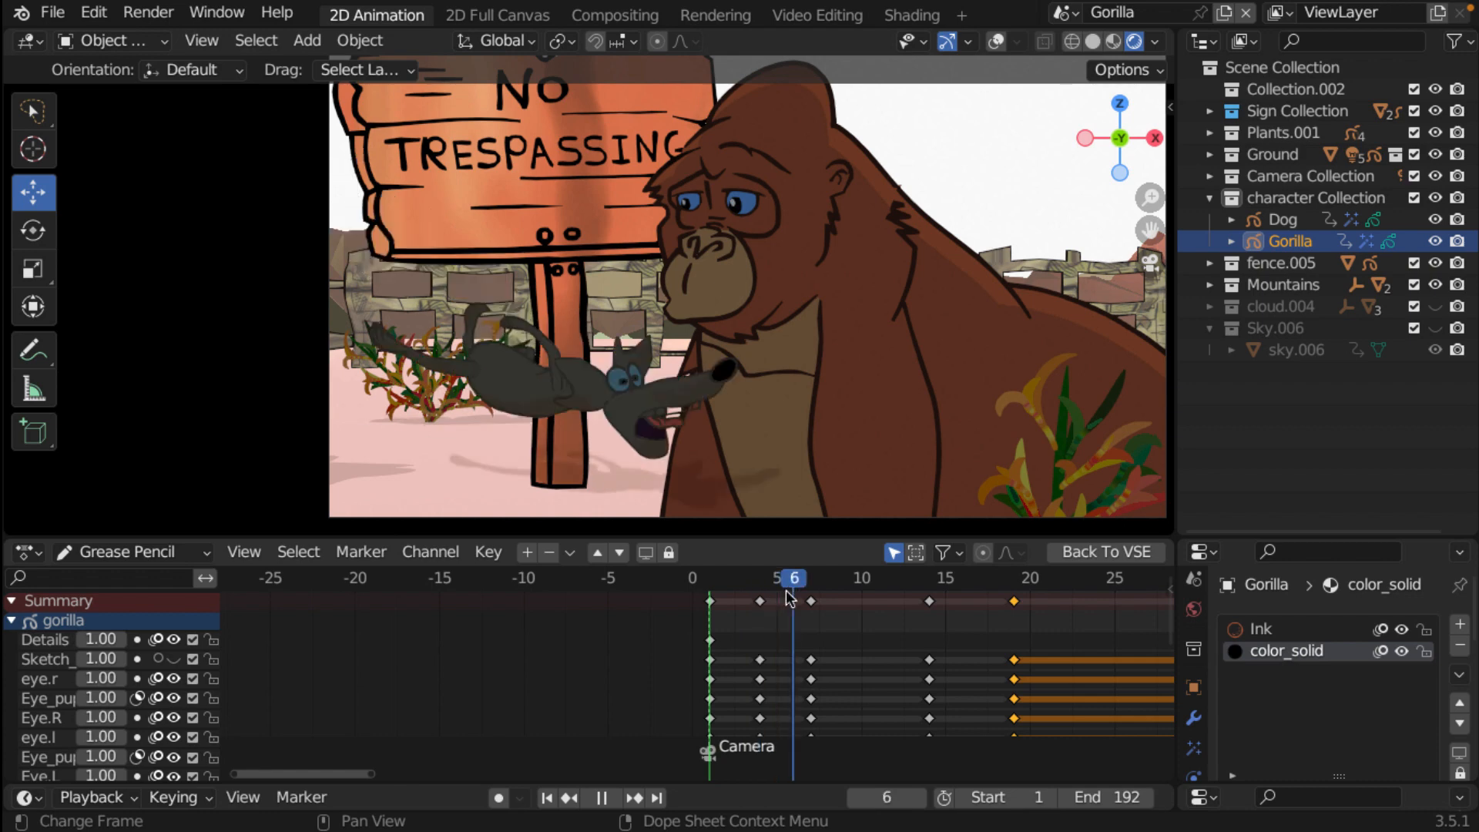
pyautogui.moveTo(785, 590)
pyautogui.mouseDown()
pyautogui.moveTo(753, 591)
pyautogui.moveTo(778, 594)
pyautogui.mouseUp()
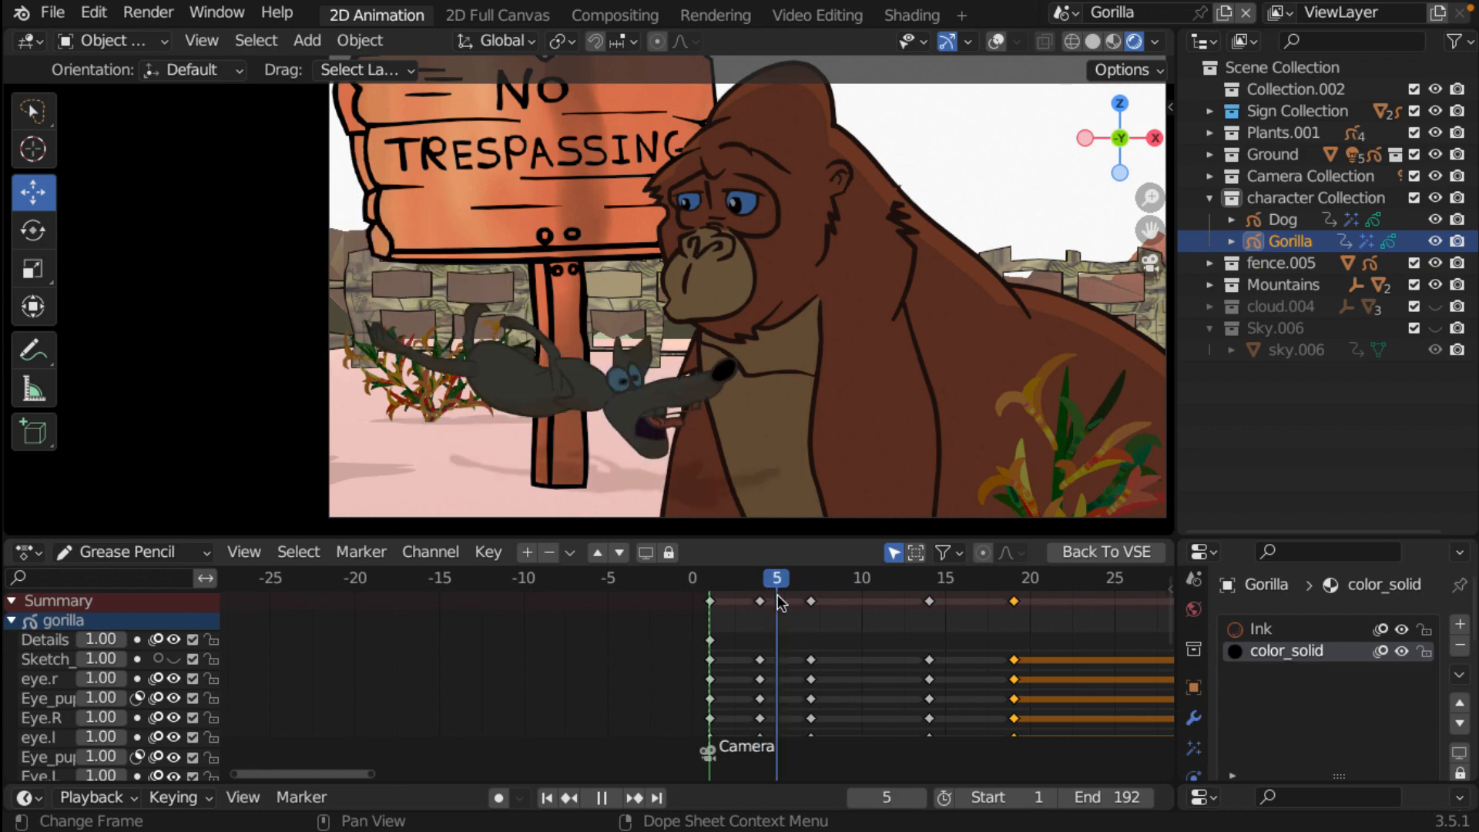
pyautogui.click(760, 601)
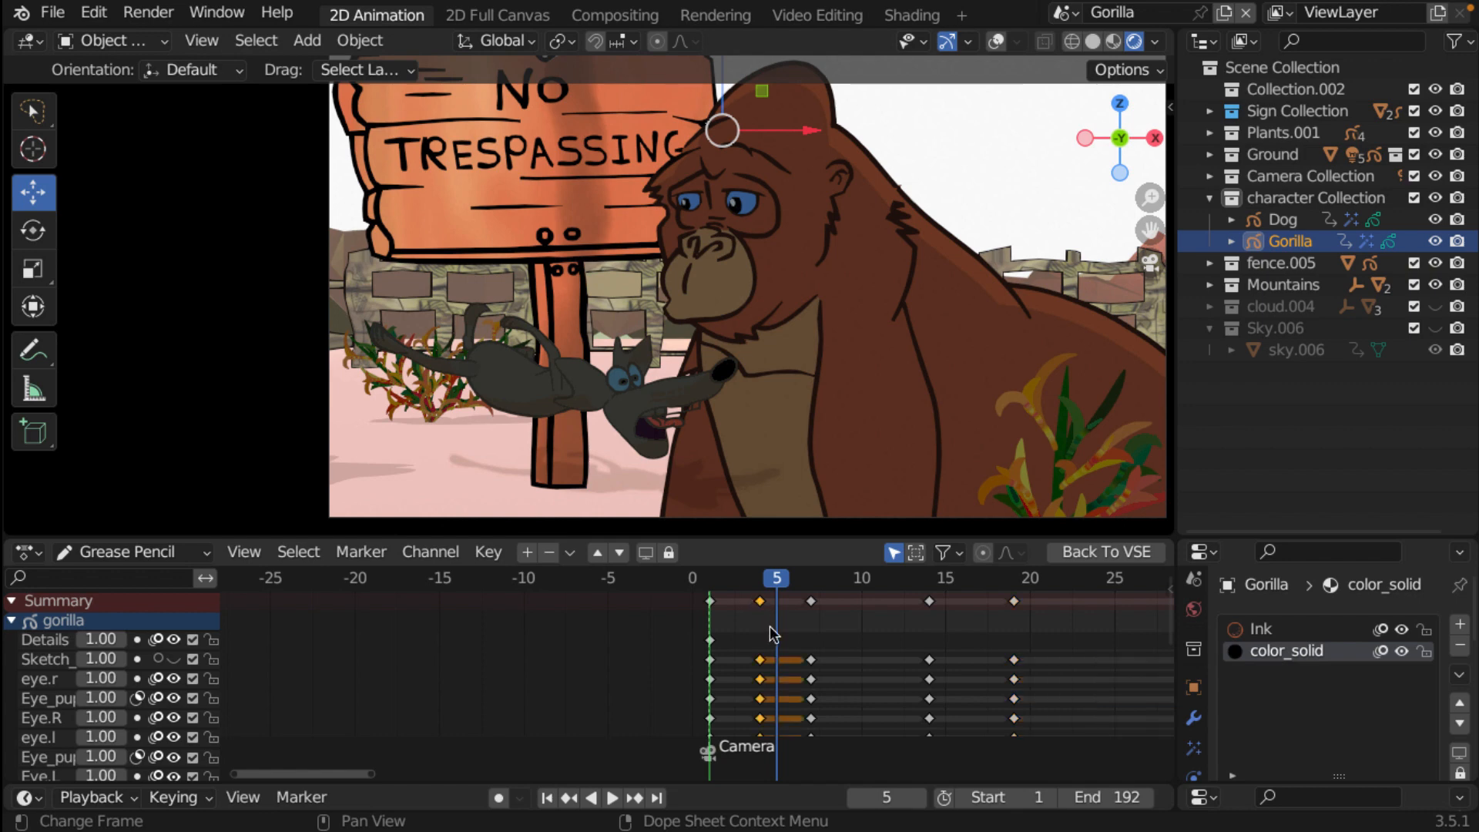
pyautogui.press('g')
pyautogui.click(779, 579)
# - Replay from the start, stop at frame 8 and move the gorilla's frame 7 keyframes there
pyautogui.hotkey('shift', 'Left')
pyautogui.press('space')
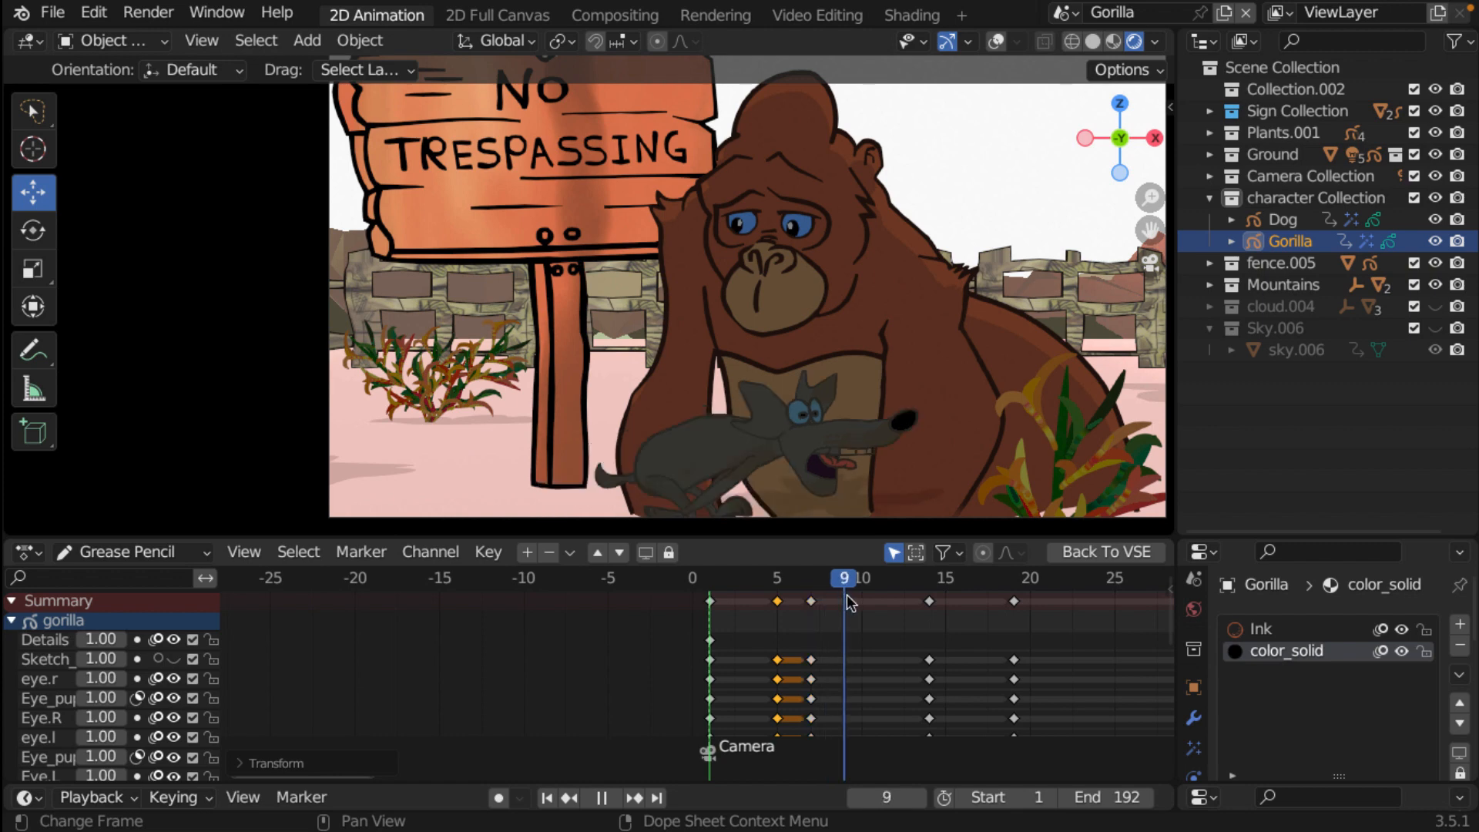
pyautogui.moveTo(841, 595); pyautogui.dragTo(825, 590)
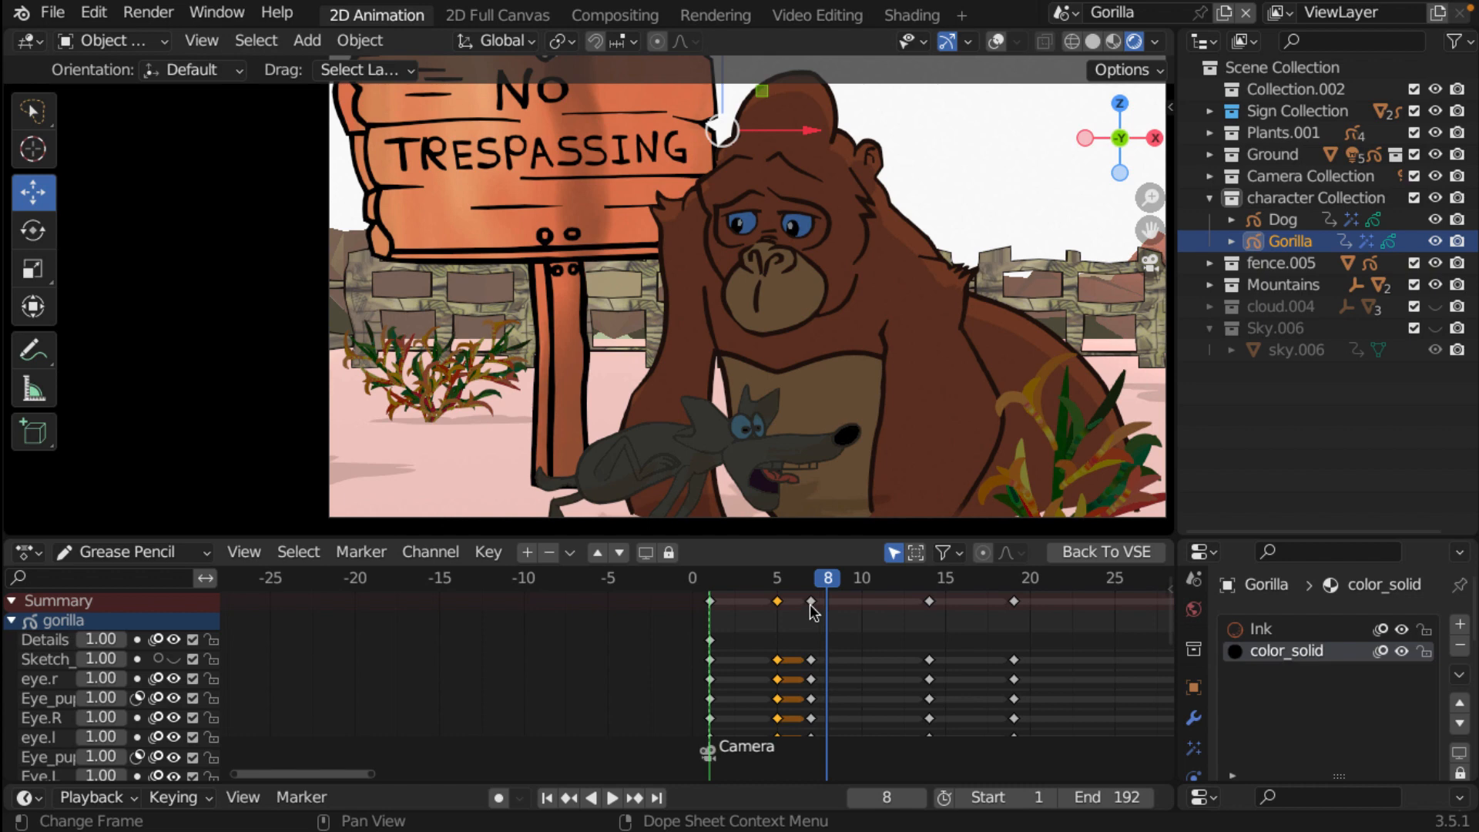
pyautogui.click(812, 606)
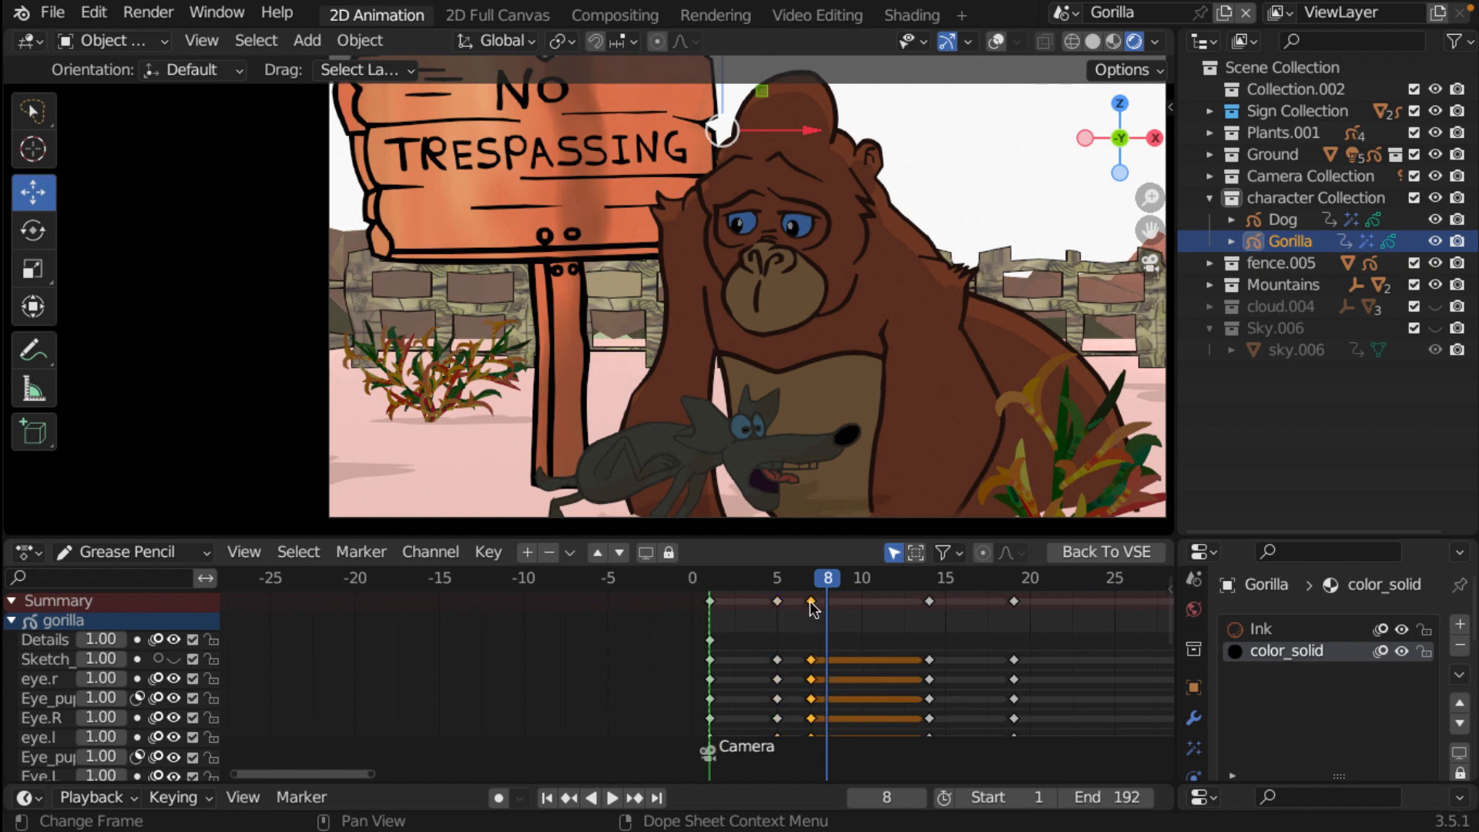
pyautogui.press('g')
pyautogui.click(826, 594)
# - Play and scrub up to about frame 19 to check the gorilla's timing against the dog, ending back at frame 1
pyautogui.press('space')
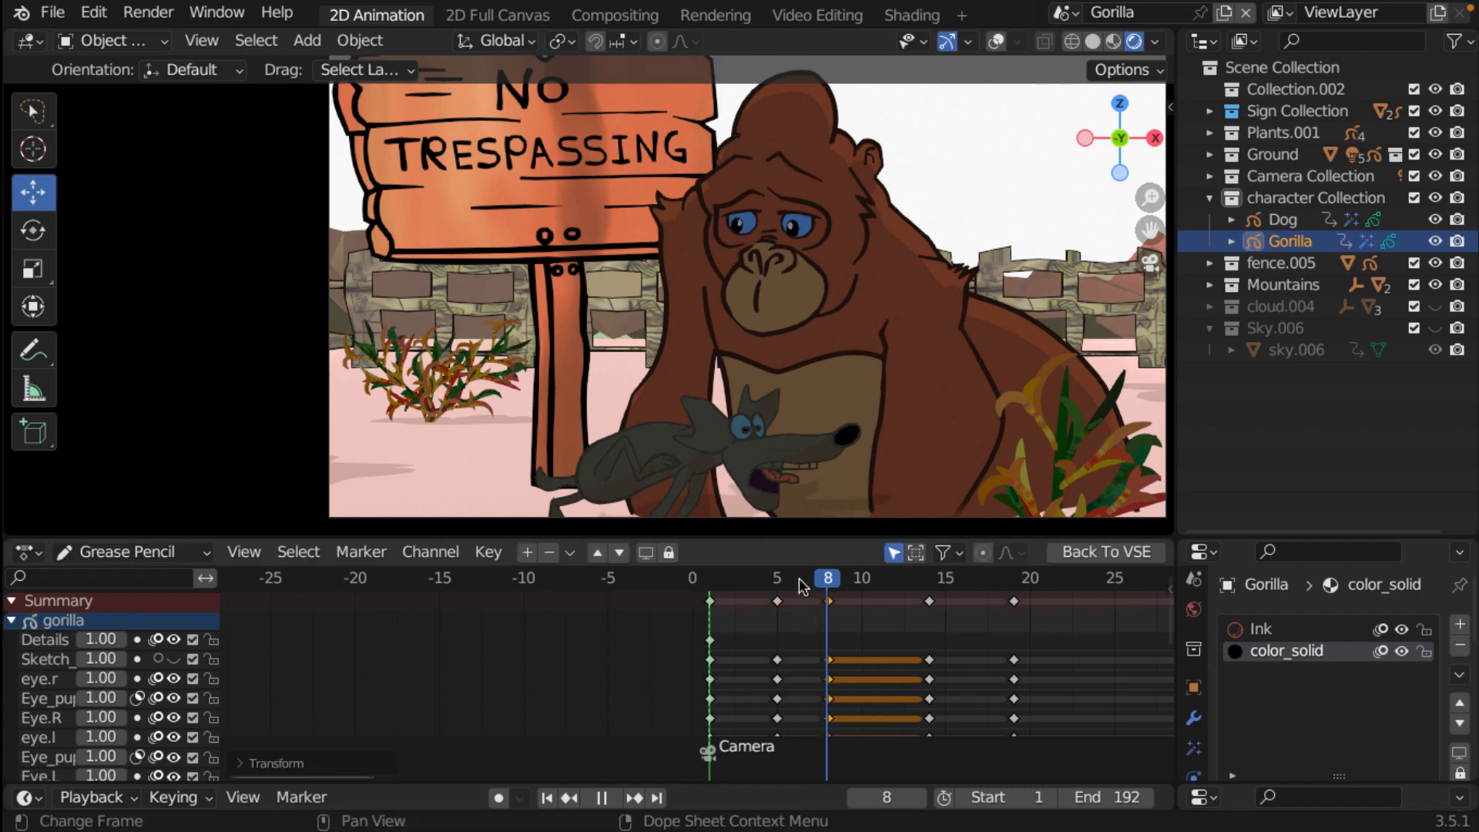
pyautogui.moveTo(798, 579); pyautogui.dragTo(1020, 602)
pyautogui.press('Escape')
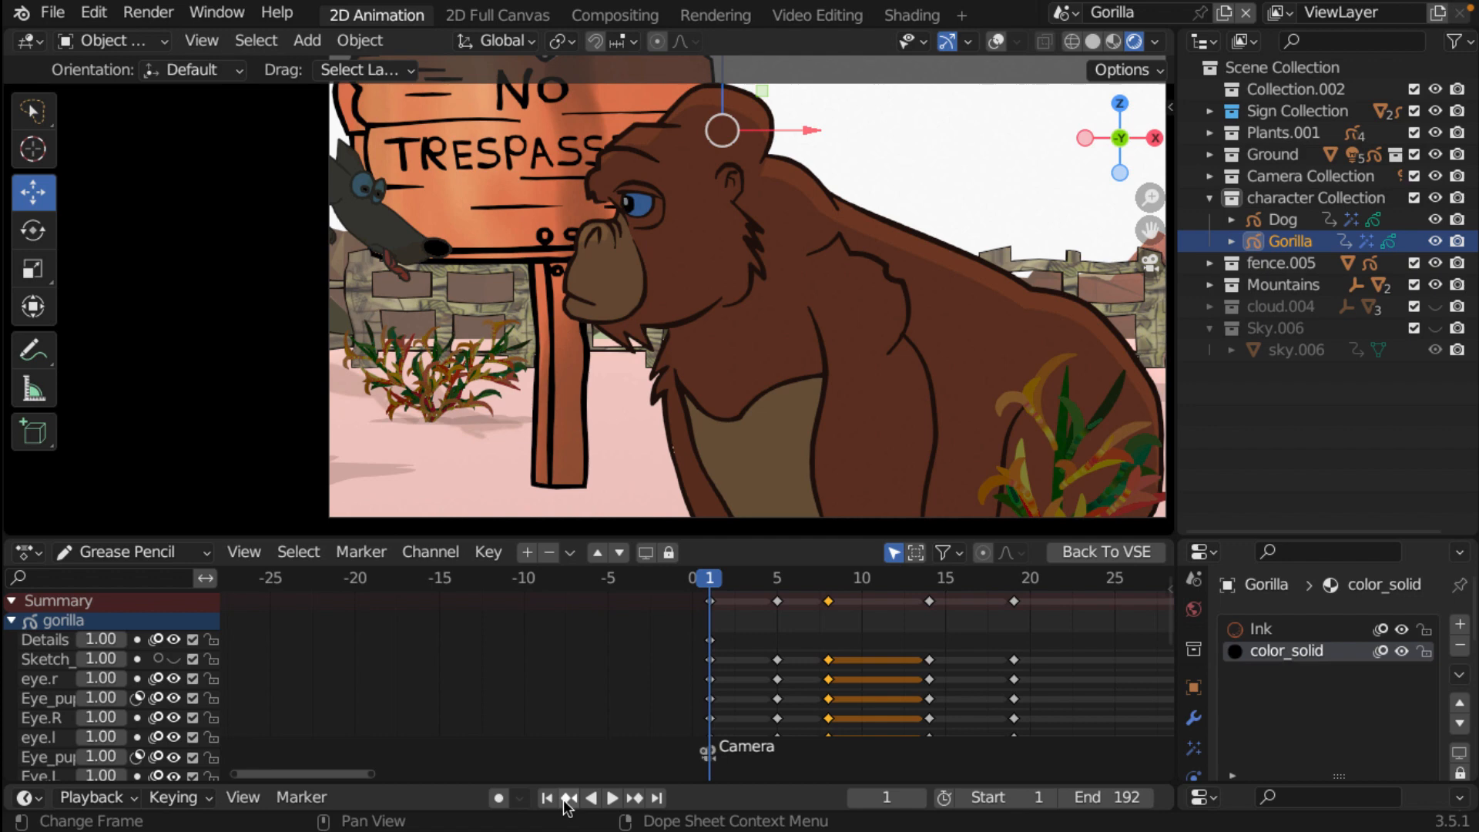
# - Play the animation through the gorilla and dog action, stop it, and set the scene's end frame to 21
pyautogui.click(612, 798)
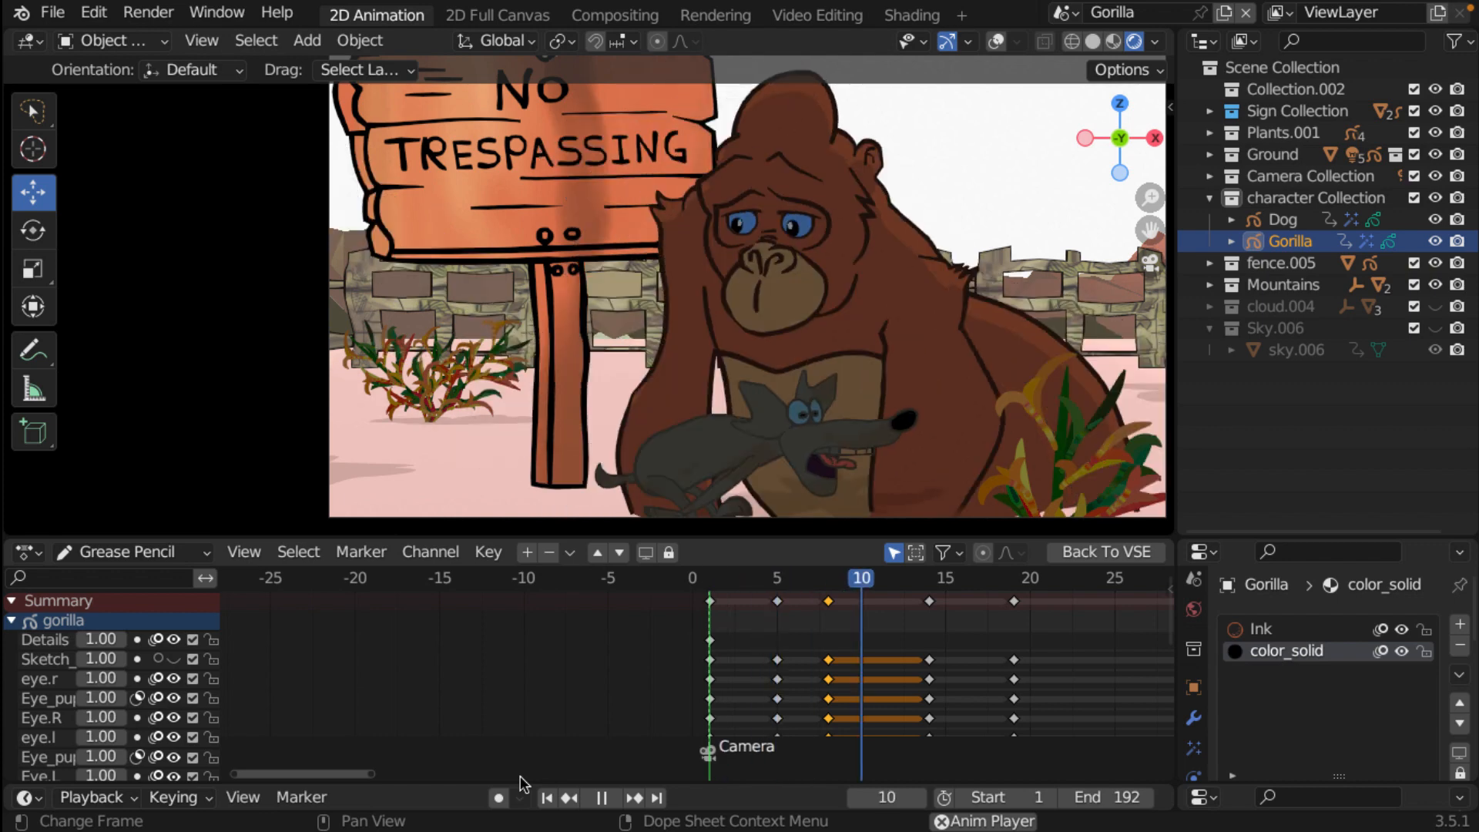
pyautogui.click(602, 797)
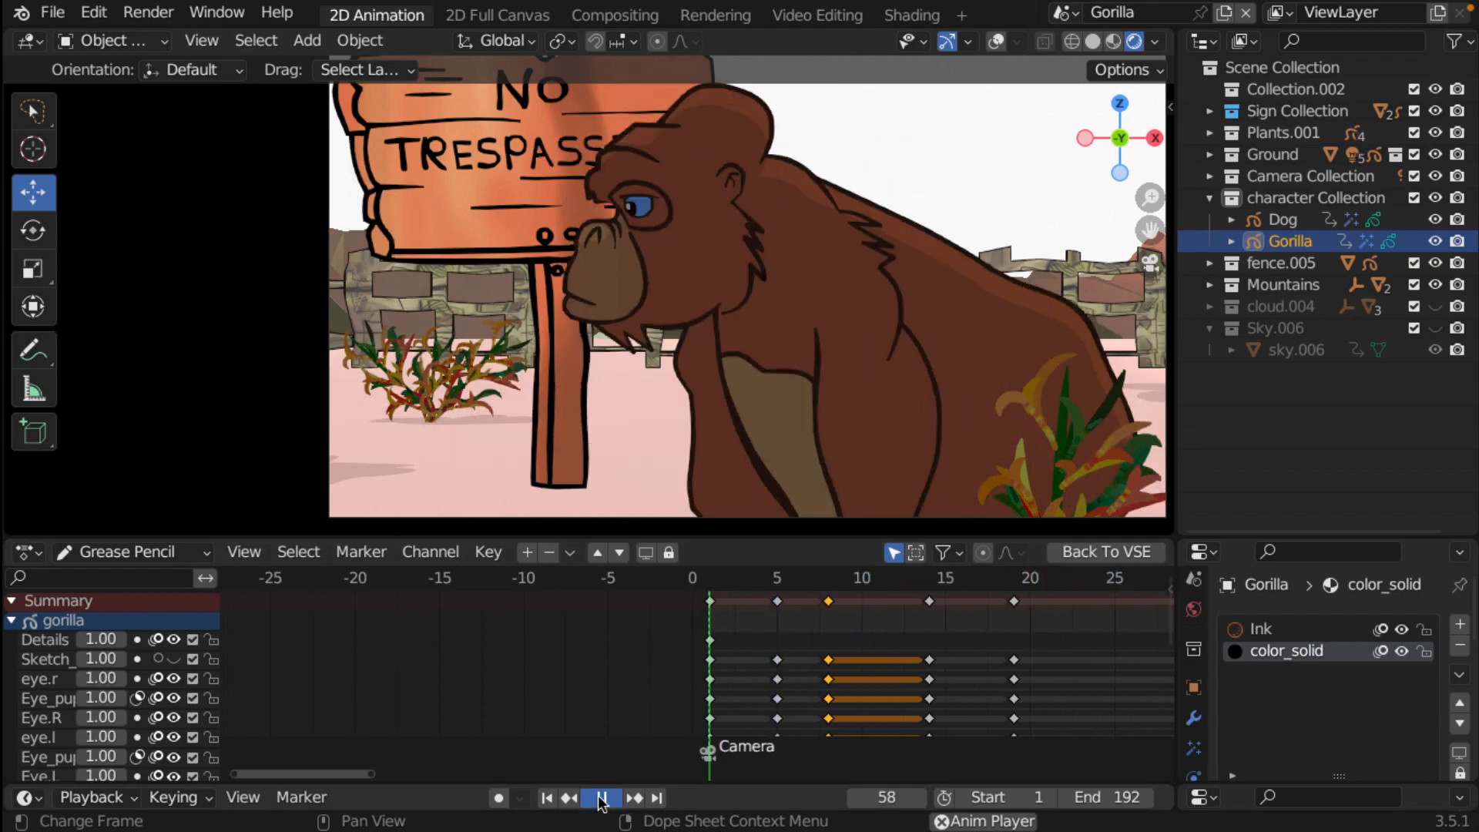
pyautogui.moveTo(1122, 798); pyautogui.dragTo(991, 799)
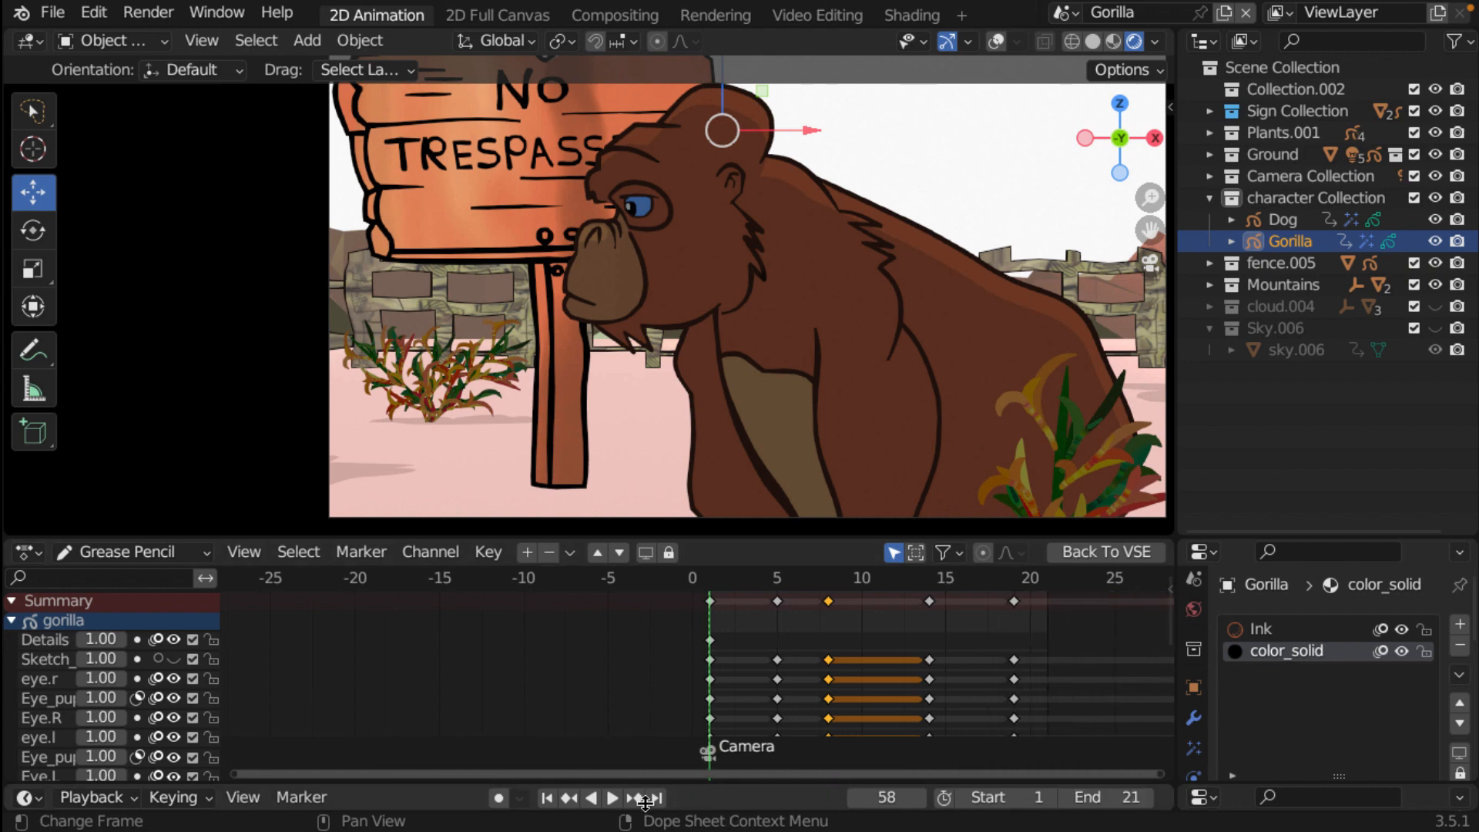
# - Play the shortened frame range to check the gorilla's motion against the dog, ending back at frame 1
pyautogui.click(609, 799)
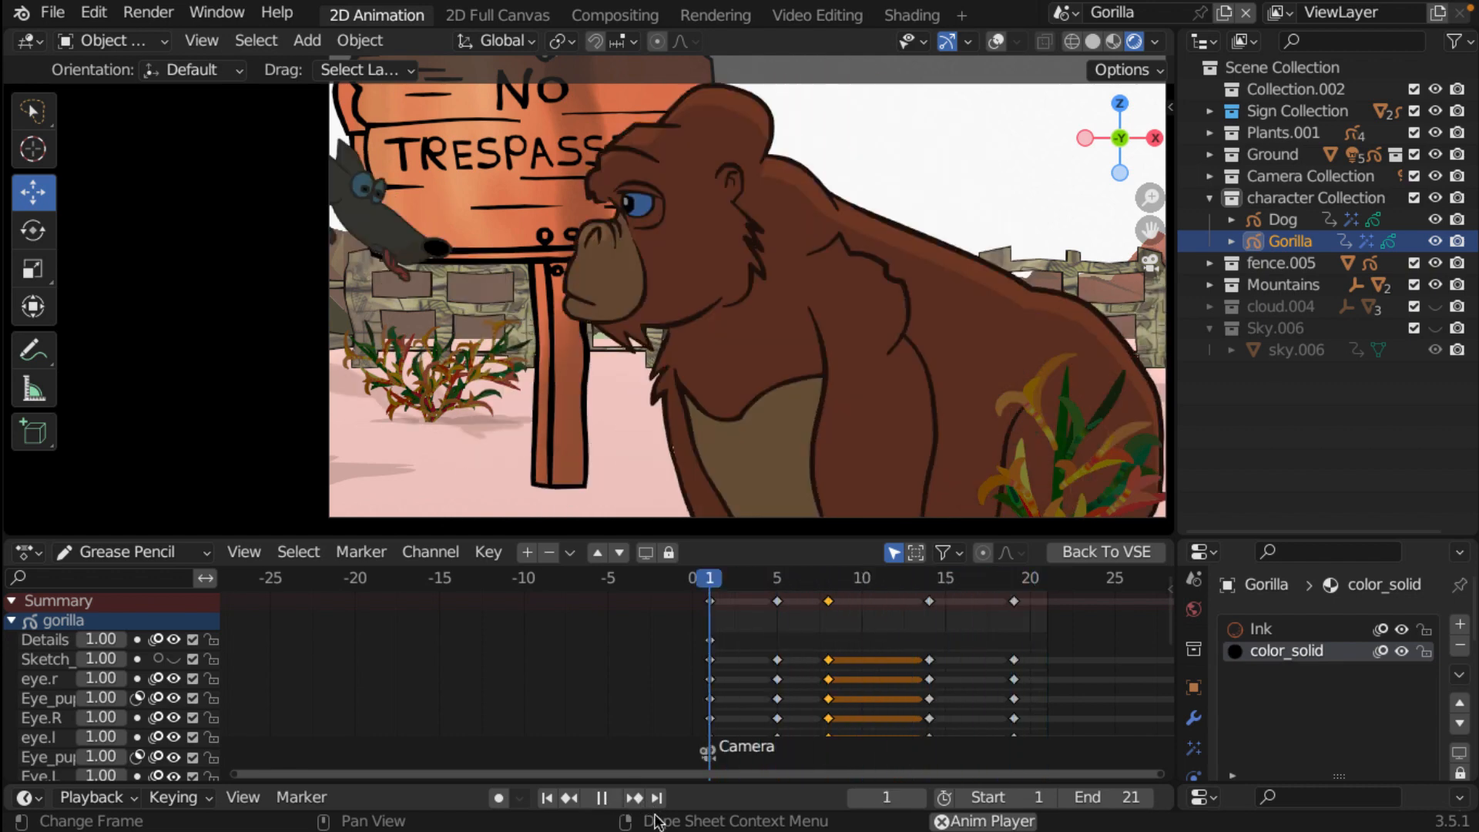
pyautogui.click(602, 798)
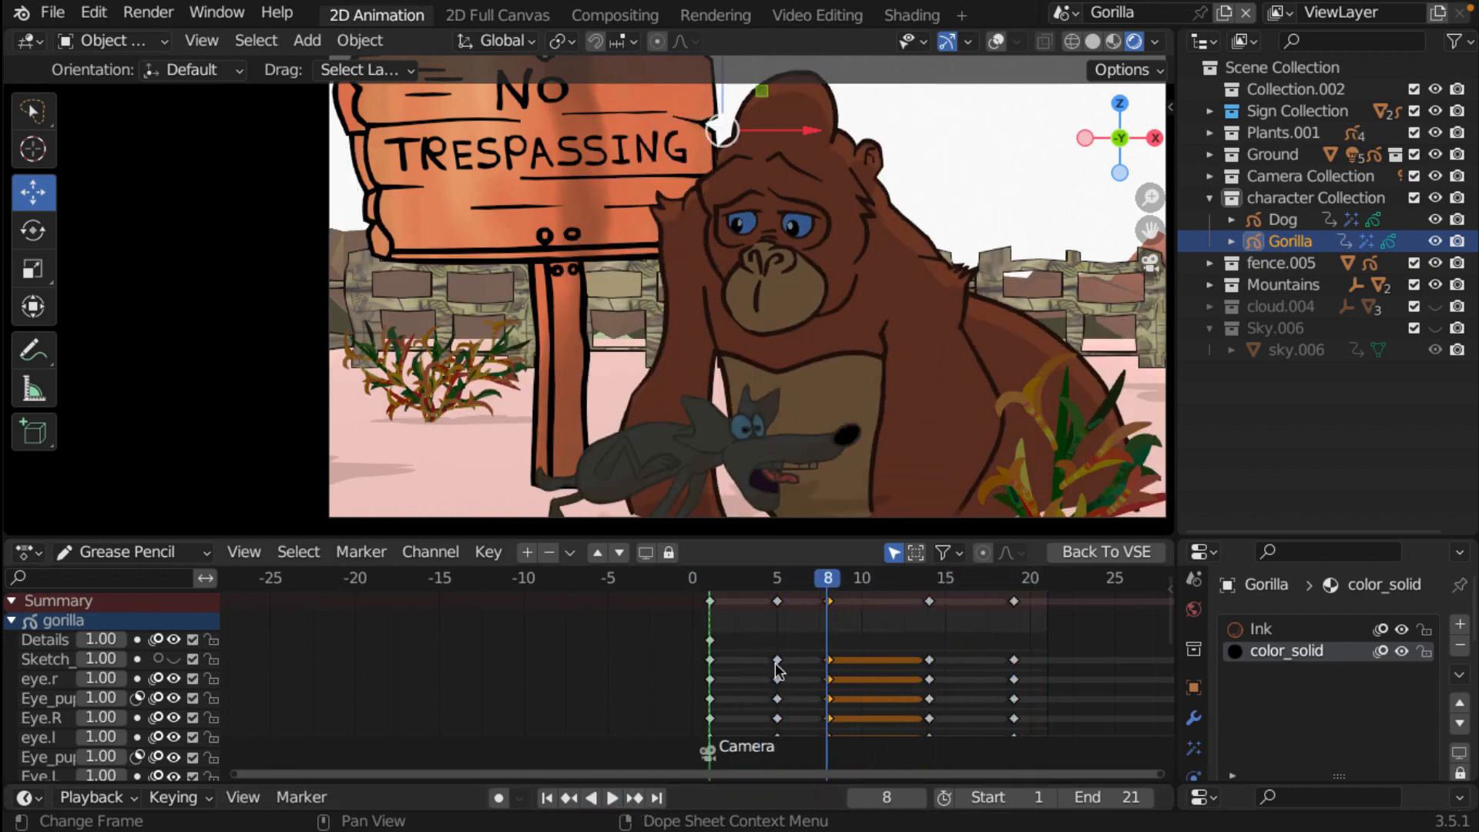
pyautogui.moveTo(829, 587); pyautogui.dragTo(705, 583)
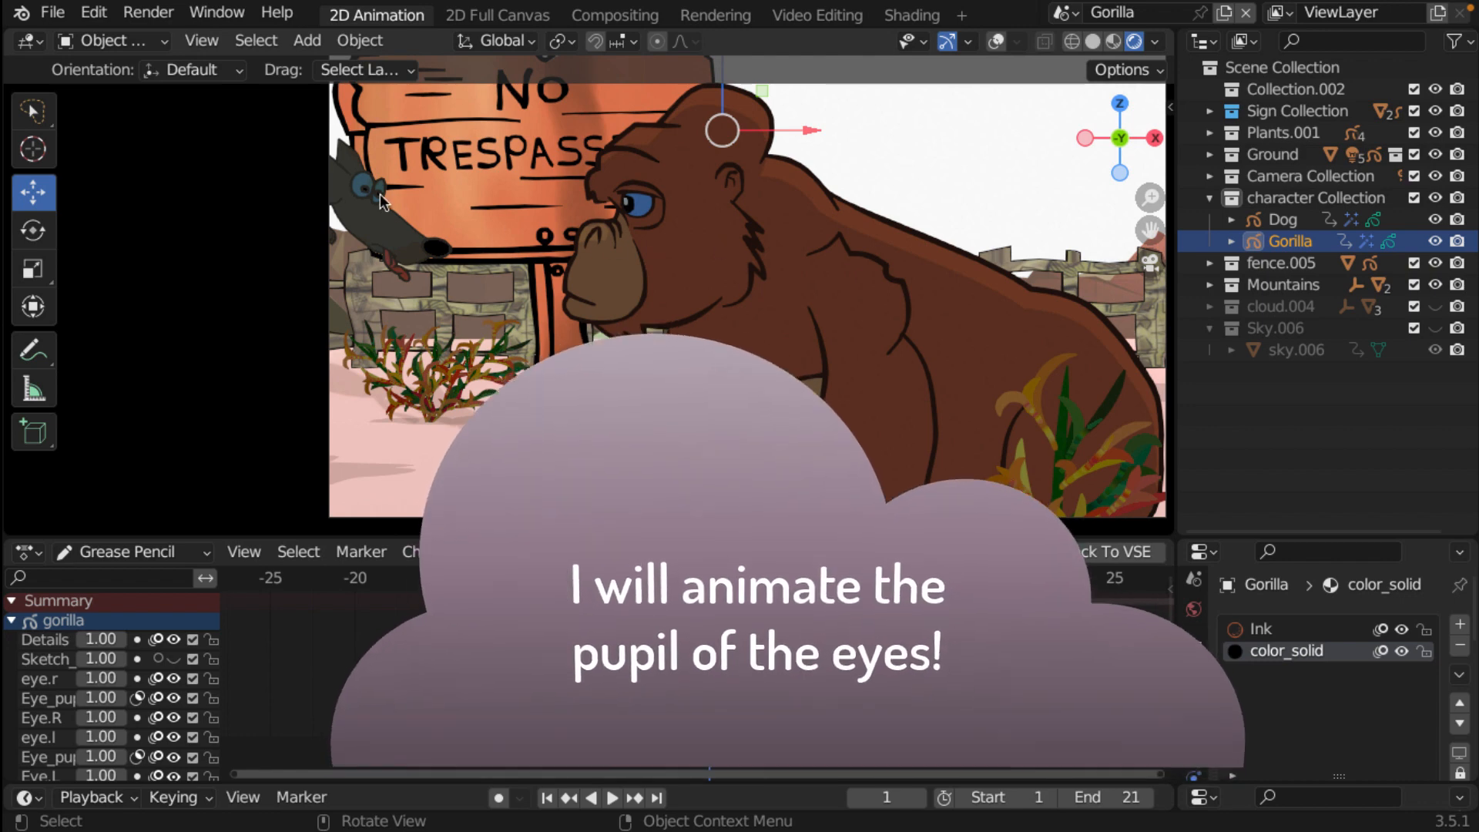
# - Put the gorilla into Edit Mode and split the Outliner area horizontally into two
pyautogui.click(112, 40)
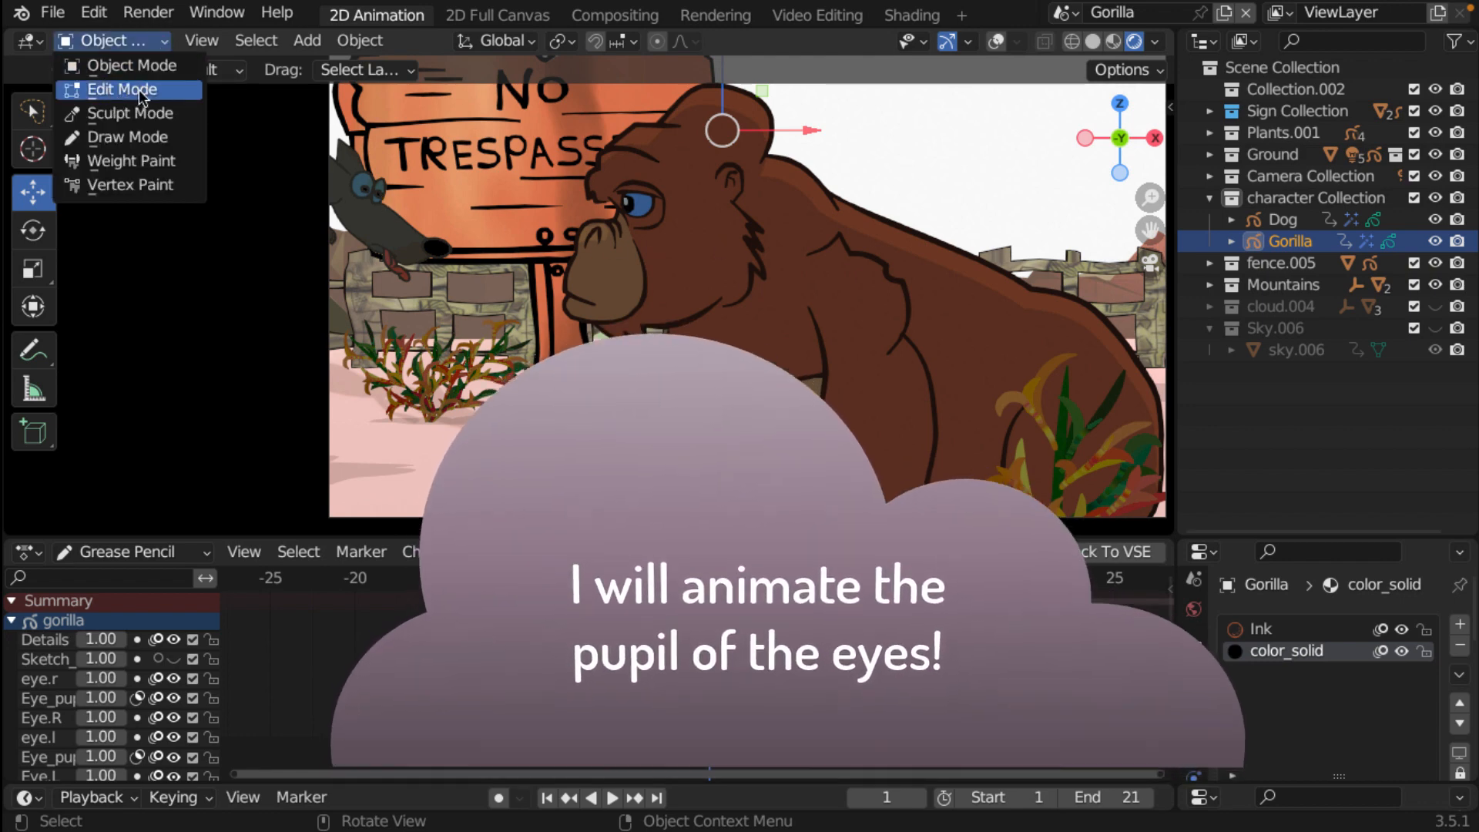
pyautogui.click(115, 91)
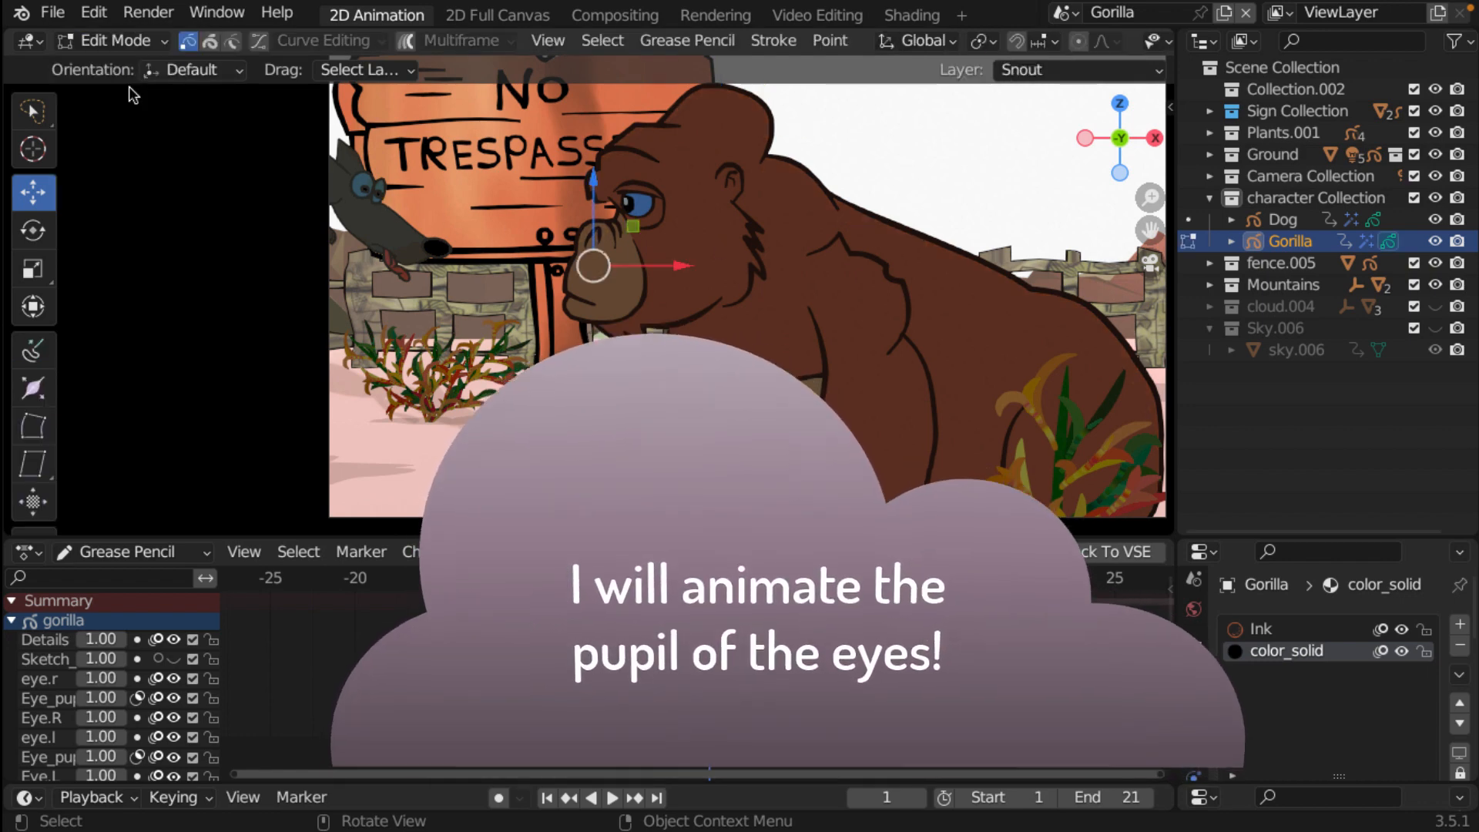
pyautogui.click(1291, 545)
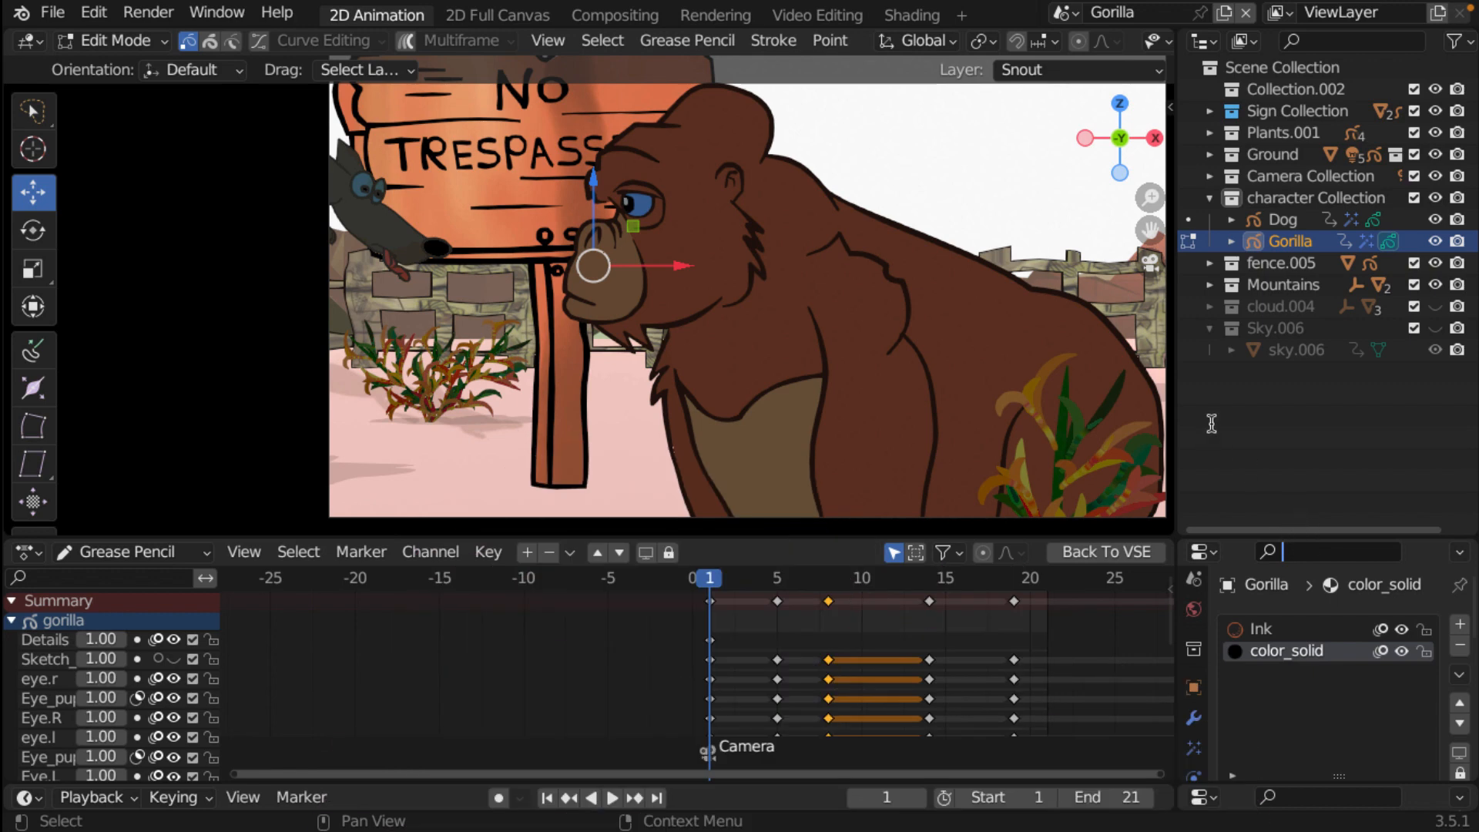
pyautogui.rightClick(1174, 399)
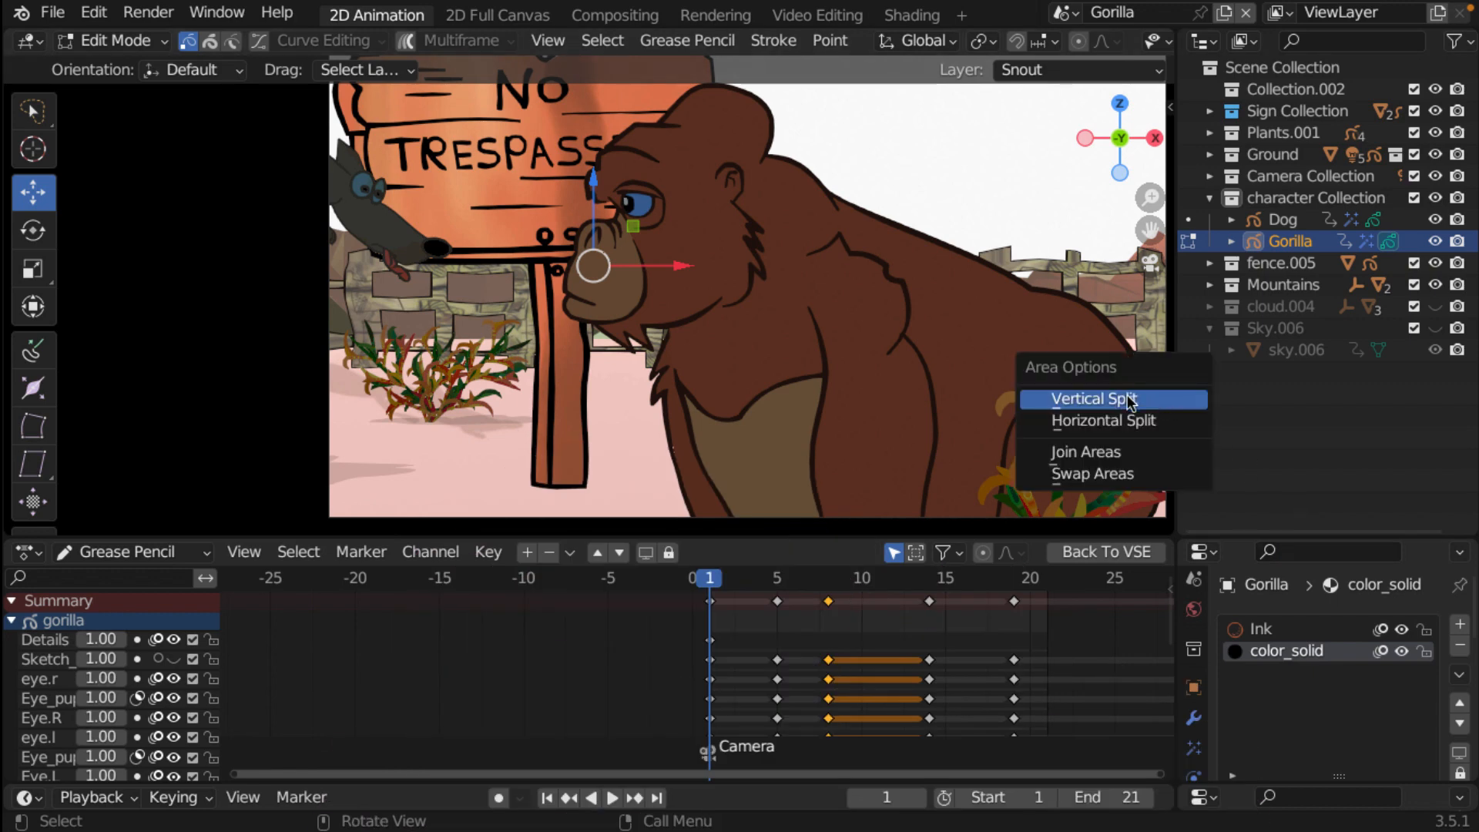
pyautogui.click(1130, 423)
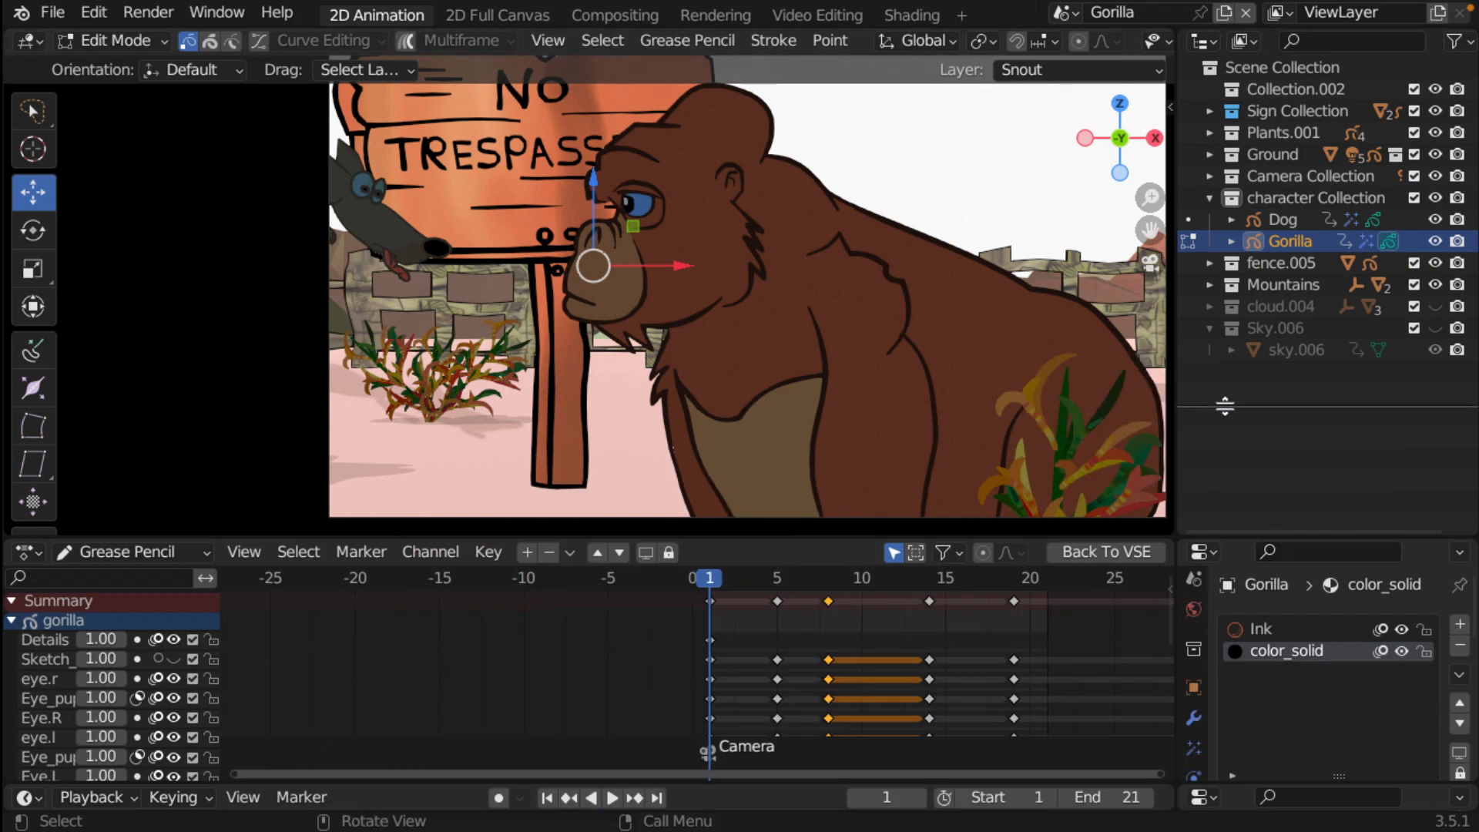
pyautogui.click(1244, 385)
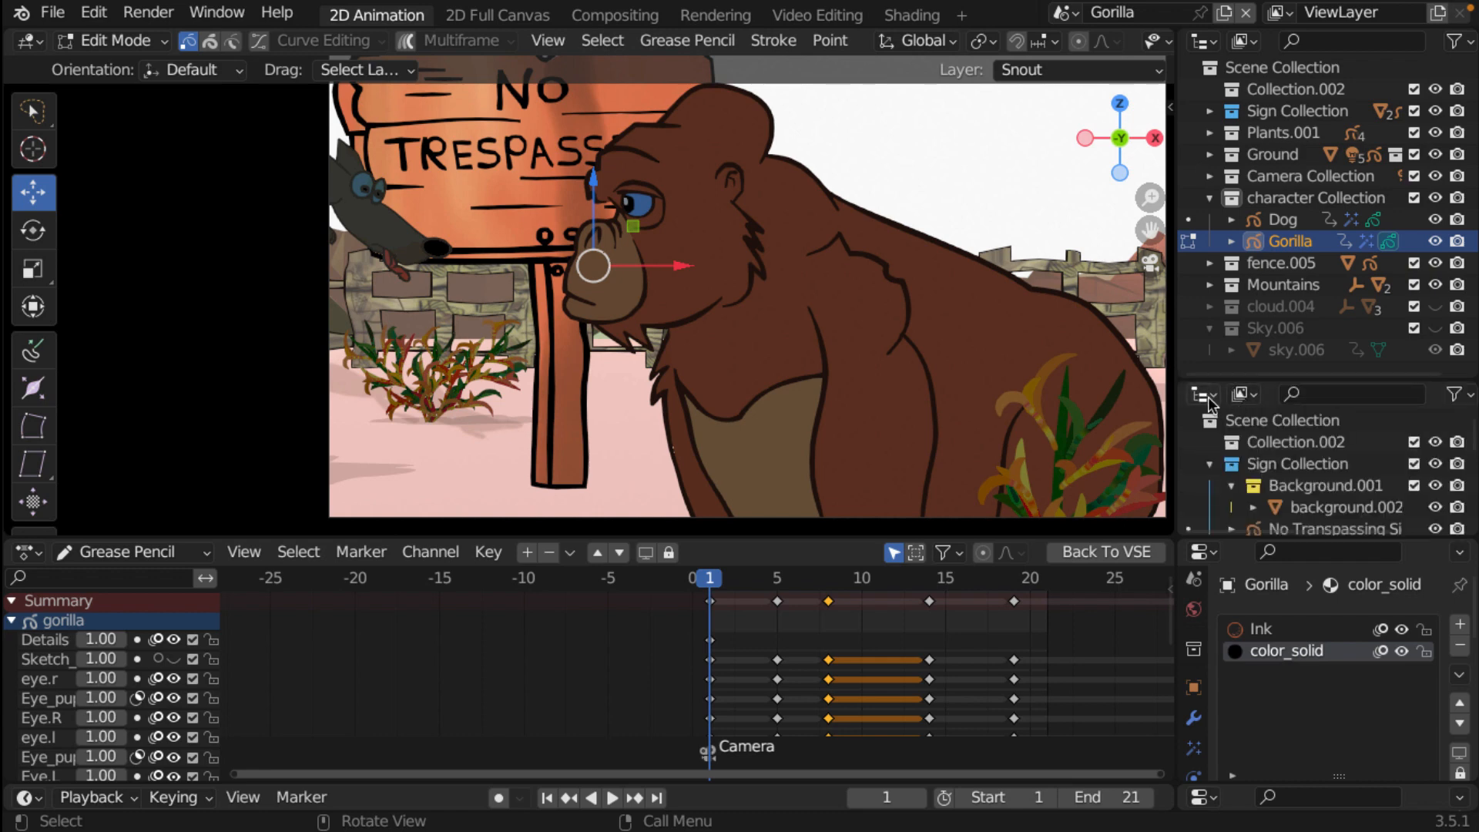
# - Turn the new area below the Outliner into a Properties editor and enlarge it upward to just below the Gorilla entry
pyautogui.scroll(-5, 1205, 433)
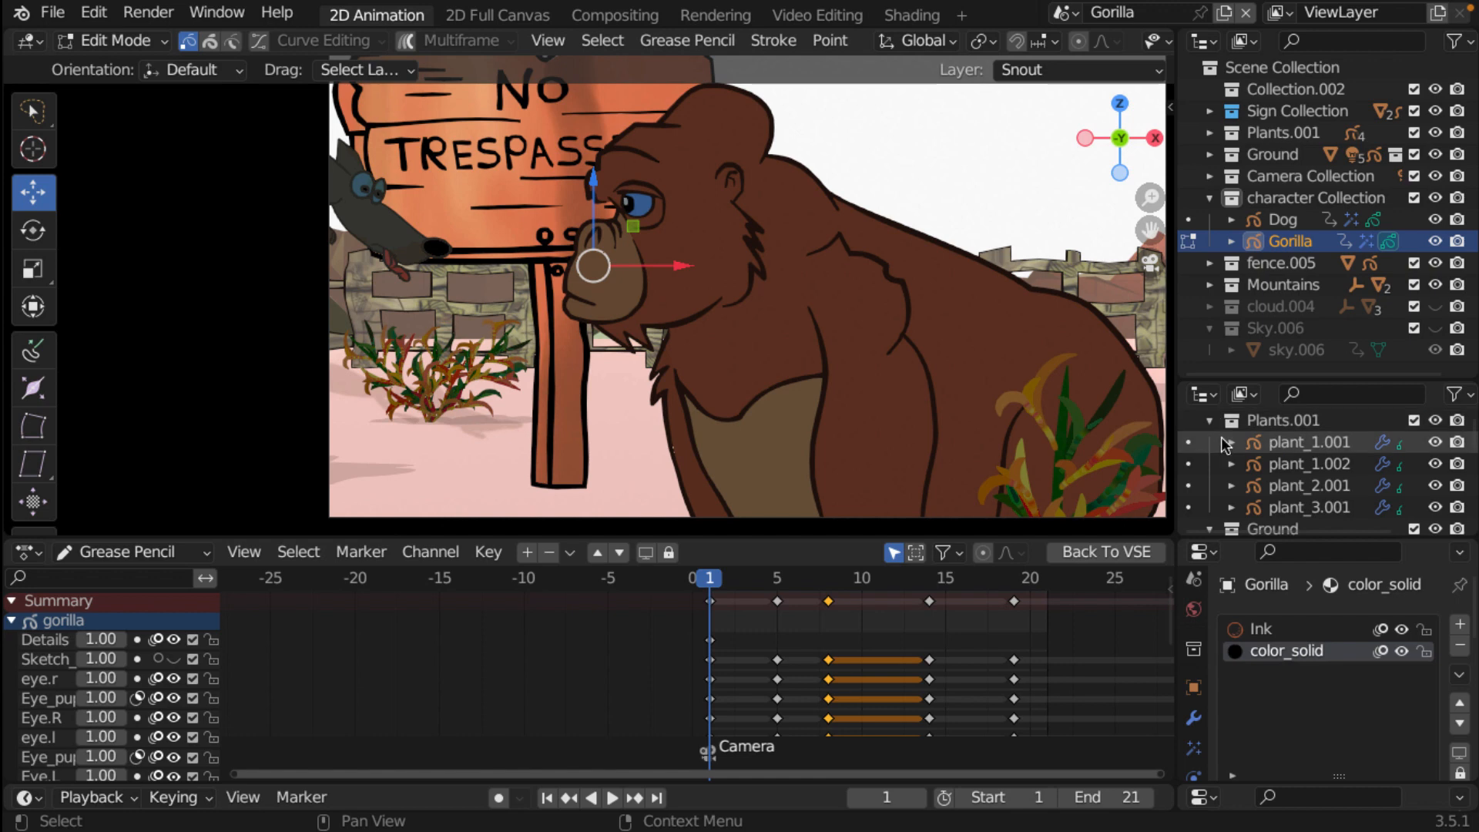
pyautogui.click(1206, 396)
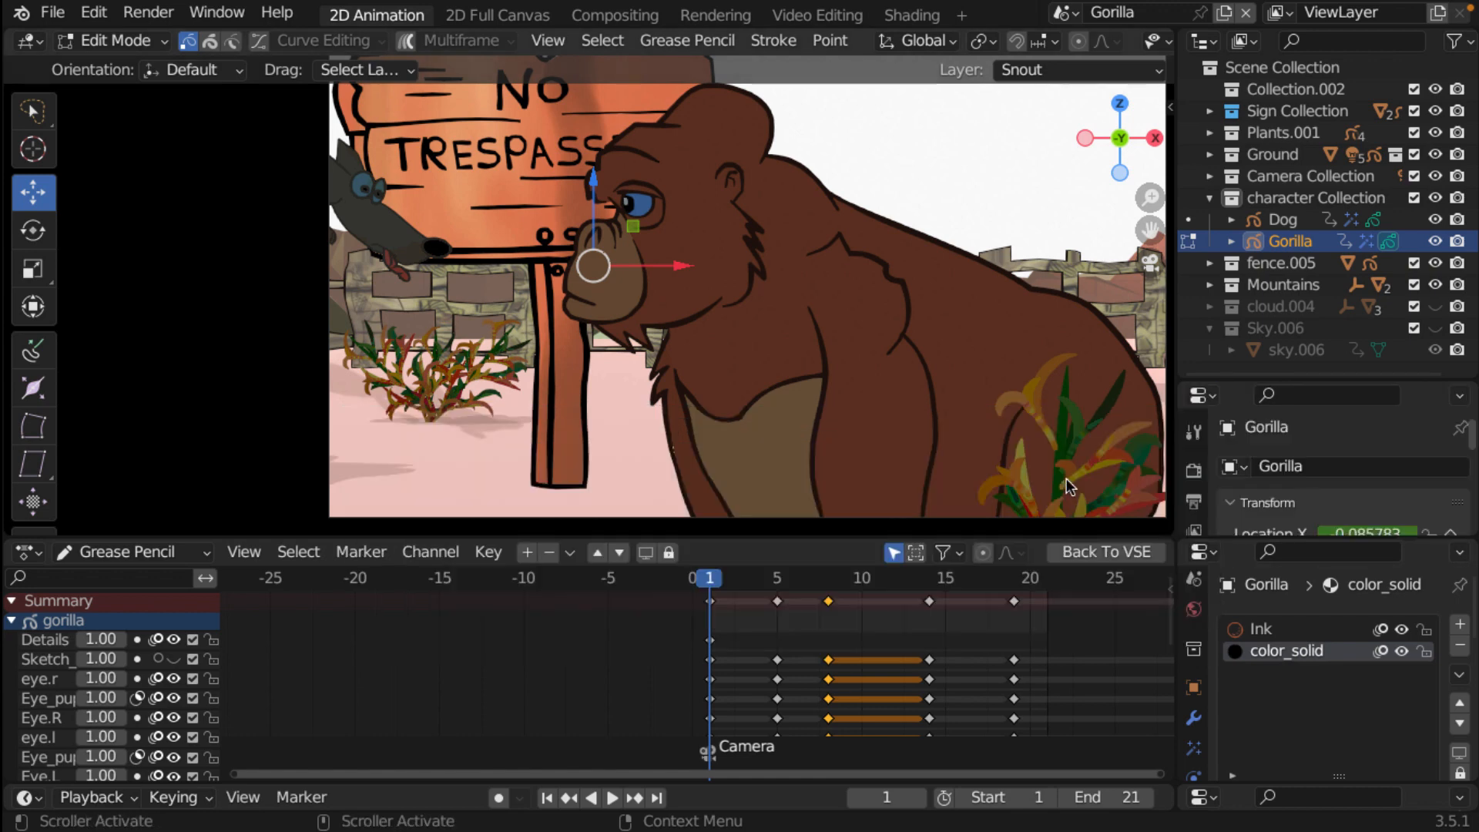
pyautogui.click(1067, 485)
pyautogui.moveTo(1299, 383); pyautogui.dragTo(1300, 257)
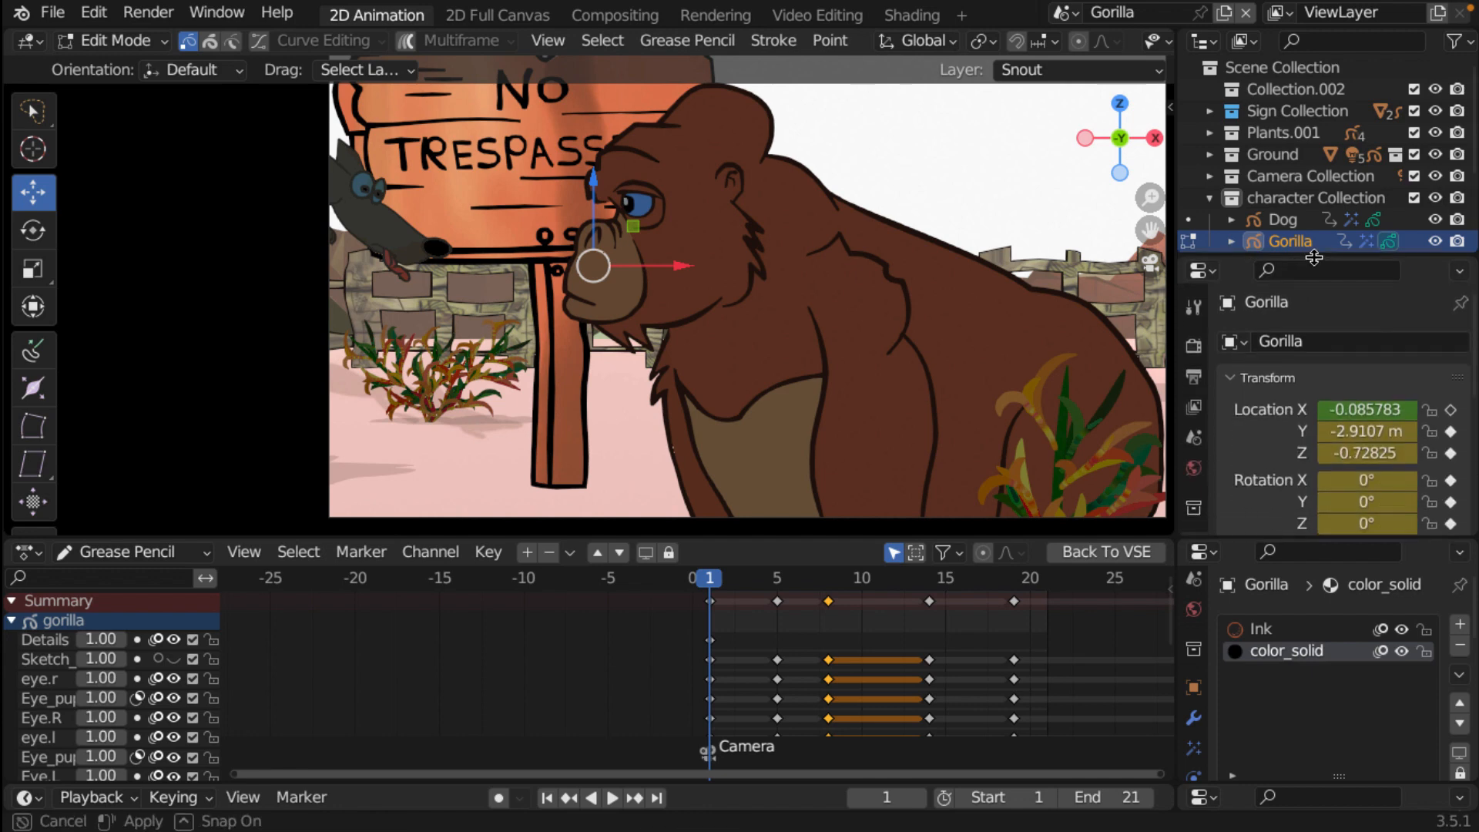
# - Show the gorilla's grease pencil layers in the enlarged Properties editor and lock all of them
pyautogui.scroll(-3, 1194, 397)
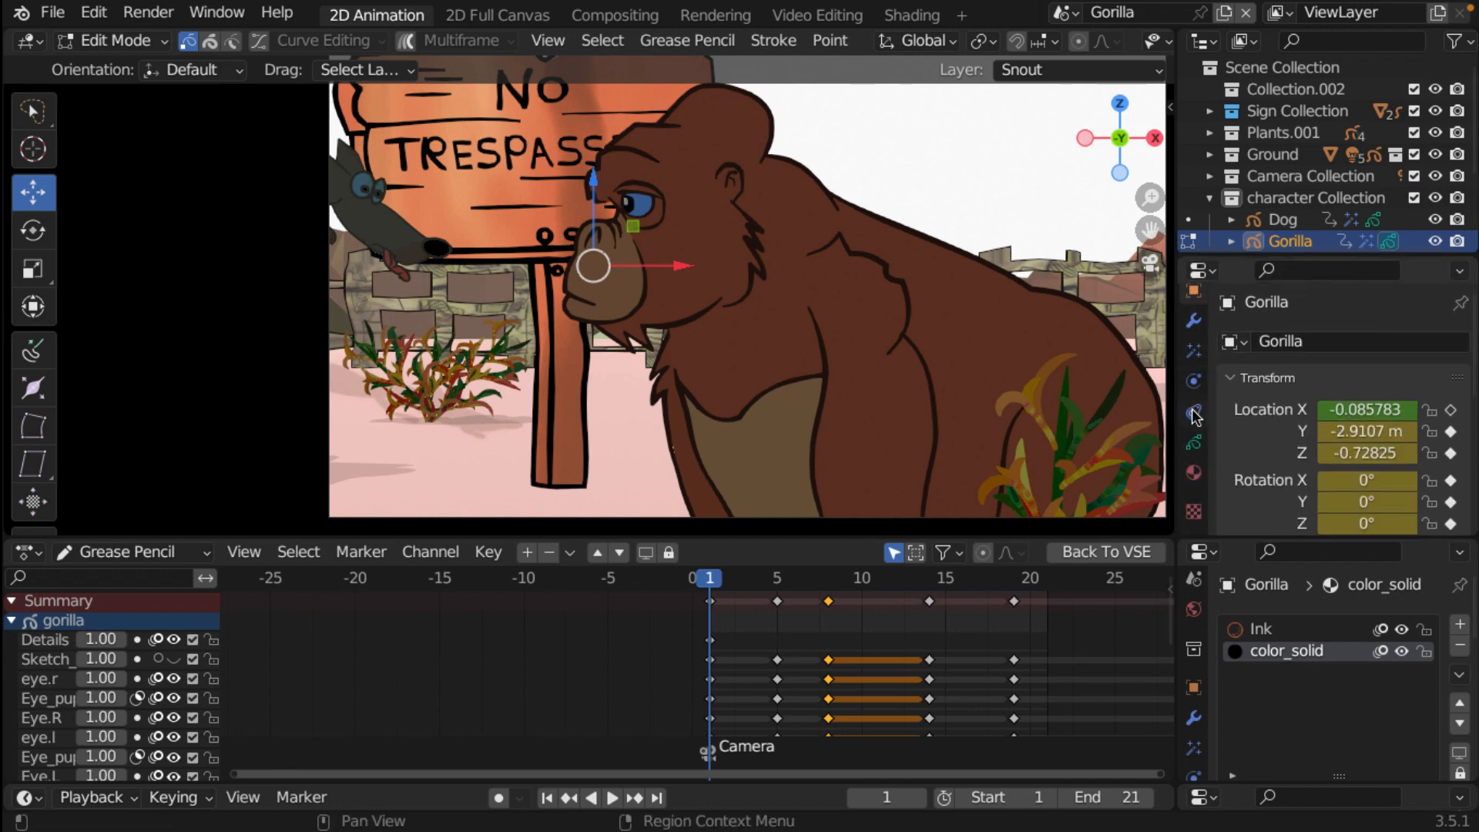
pyautogui.click(1194, 443)
pyautogui.scroll(-5, 1330, 455)
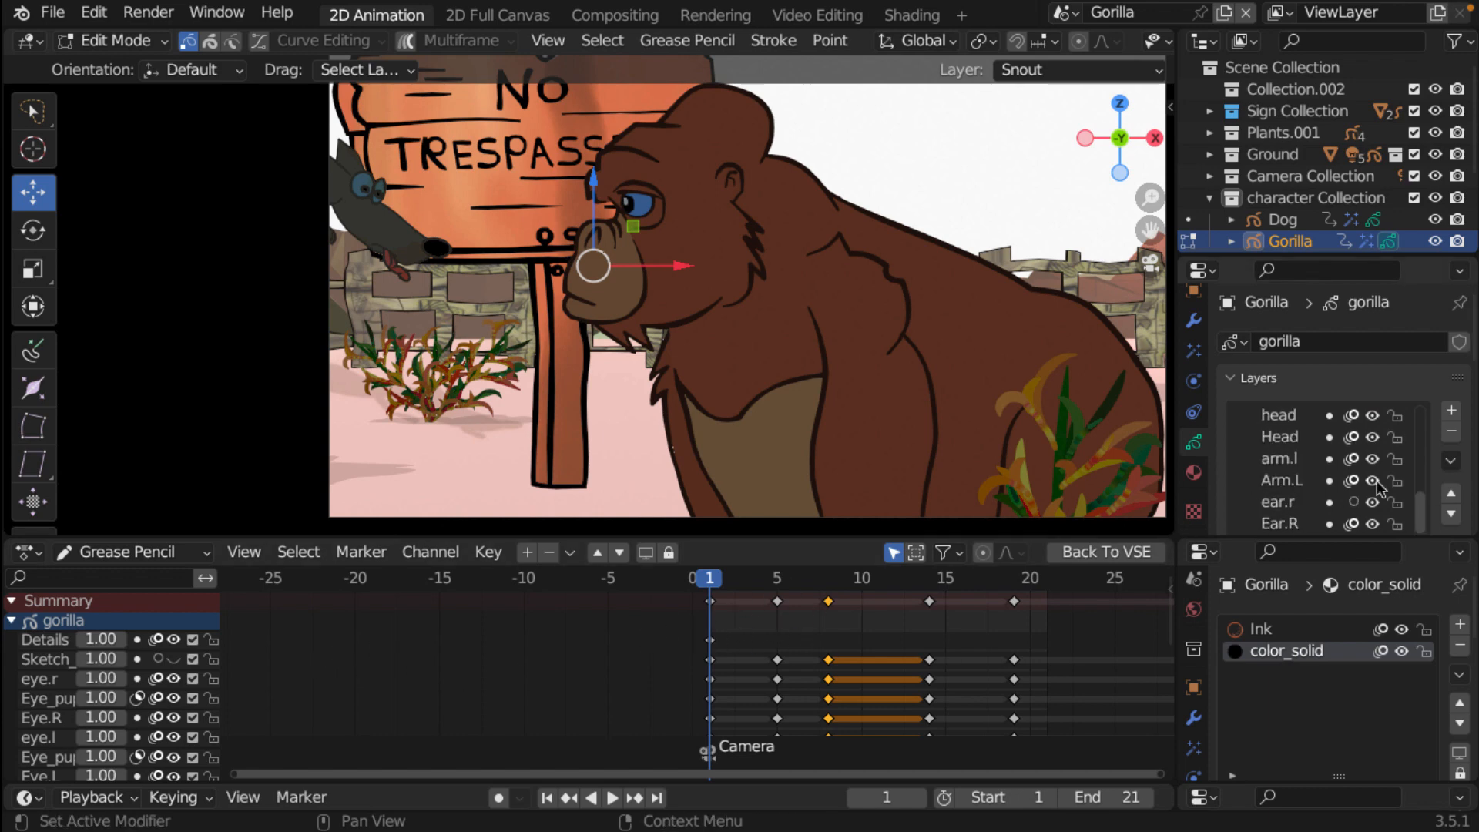
pyautogui.scroll(-2, 1370, 483)
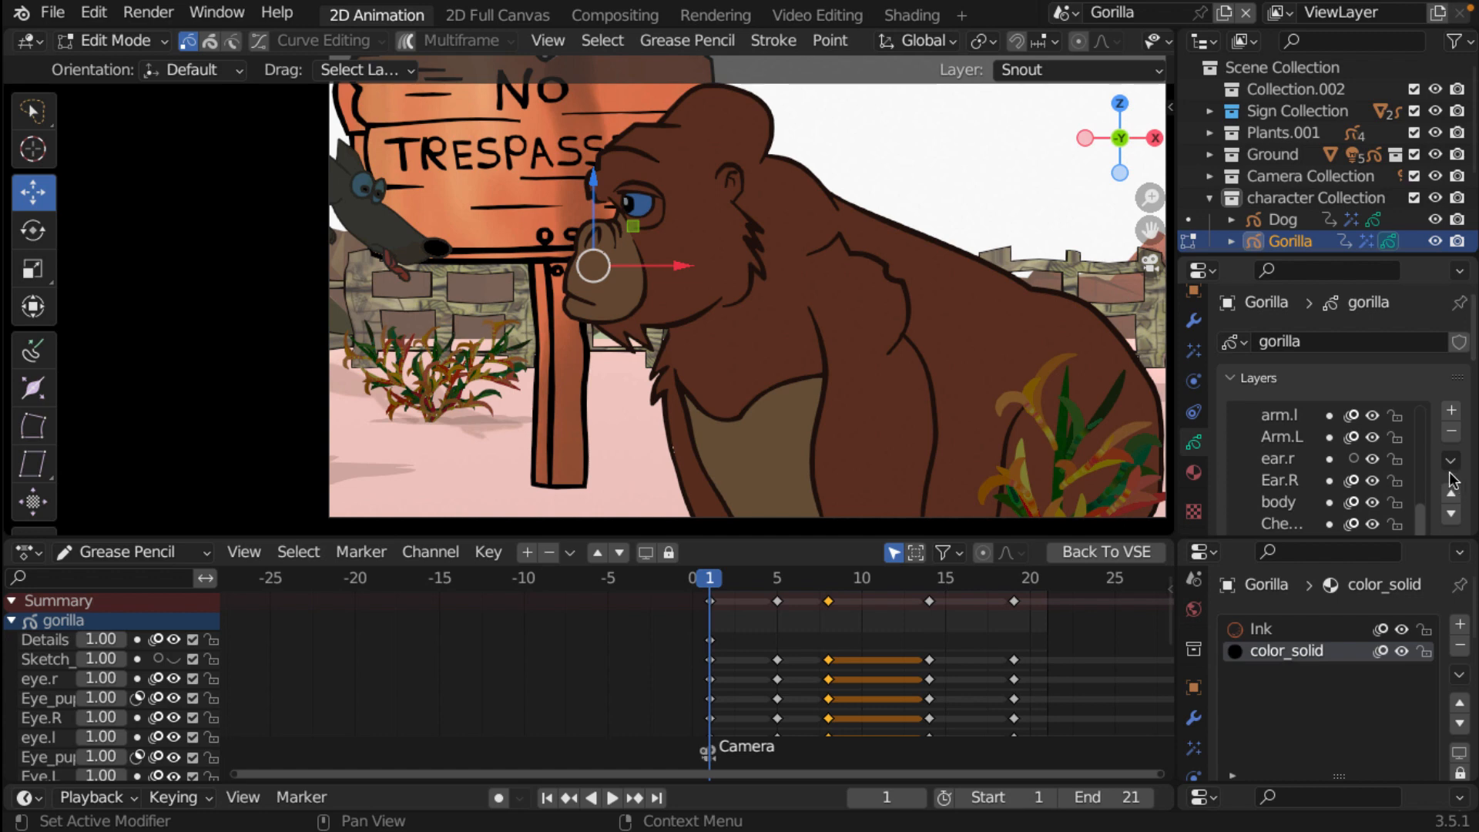
pyautogui.scroll(-2, 1448, 481)
pyautogui.scroll(-4, 1472, 515)
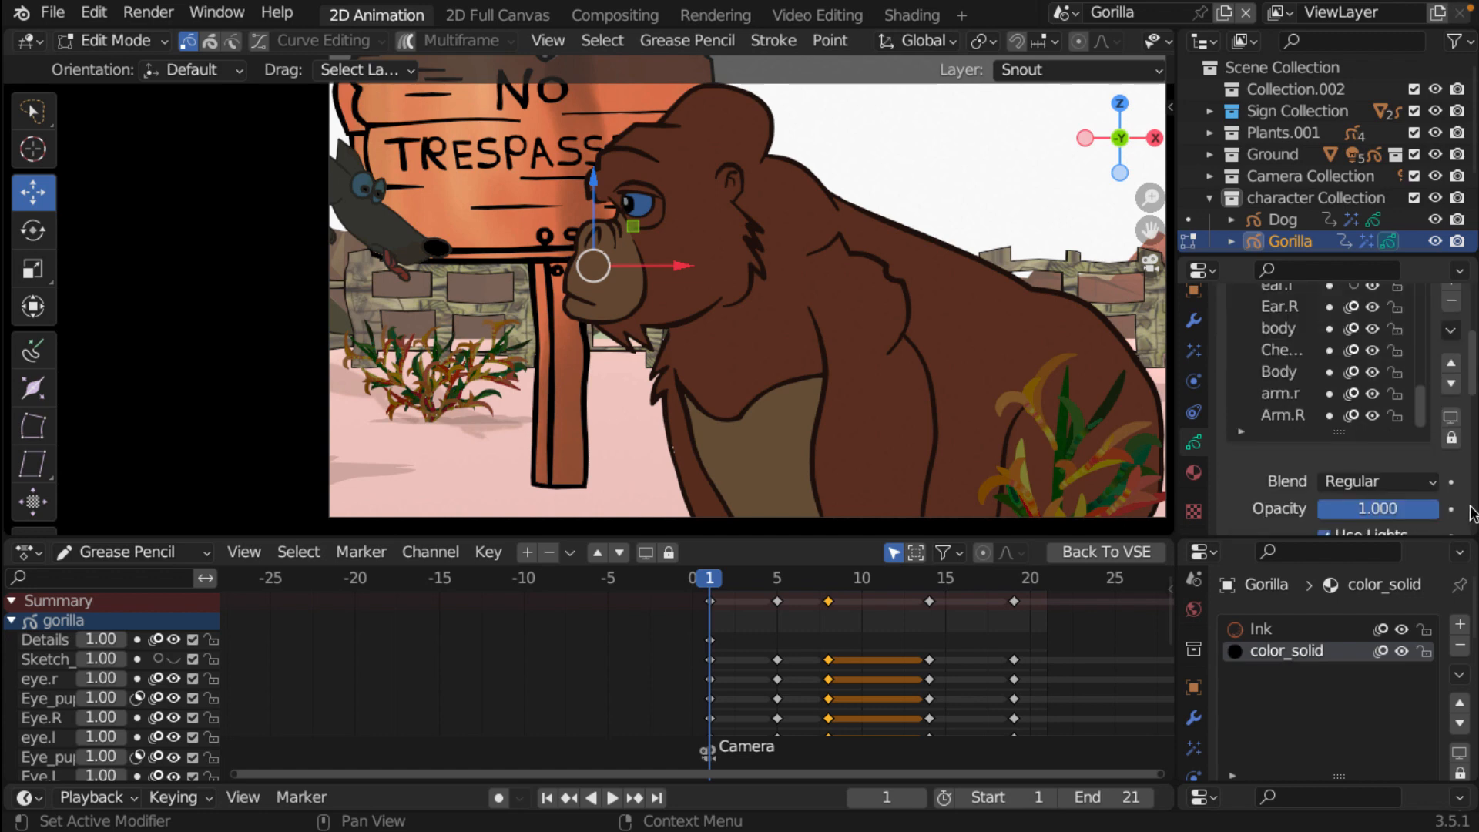
pyautogui.click(1451, 440)
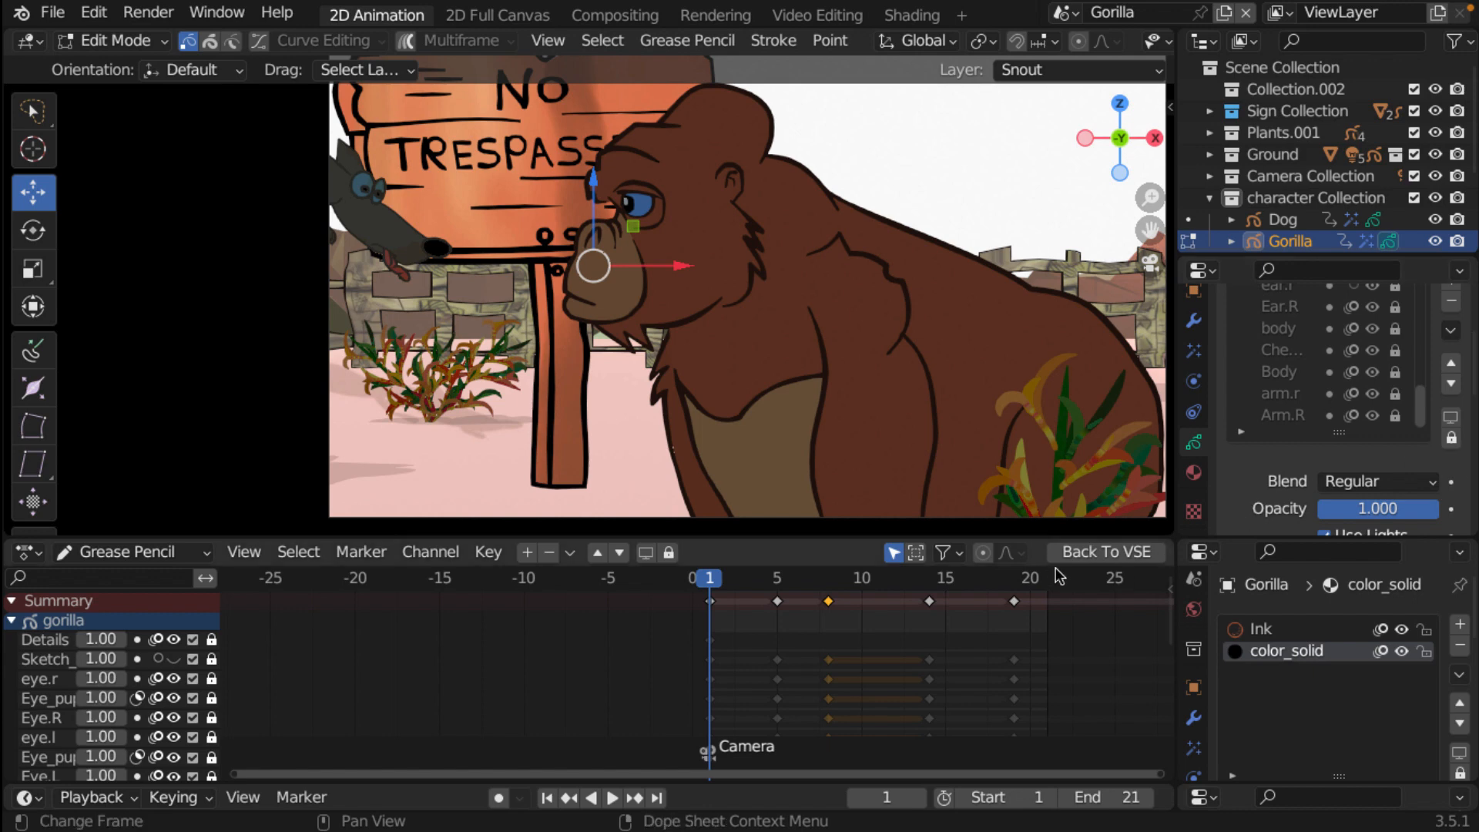
# - Deselect the keyframes, widen the channel list, unlock the Eye_pupil.R and Eye_pupil.L layers, and enable automatic keyframing
pyautogui.click(772, 668)
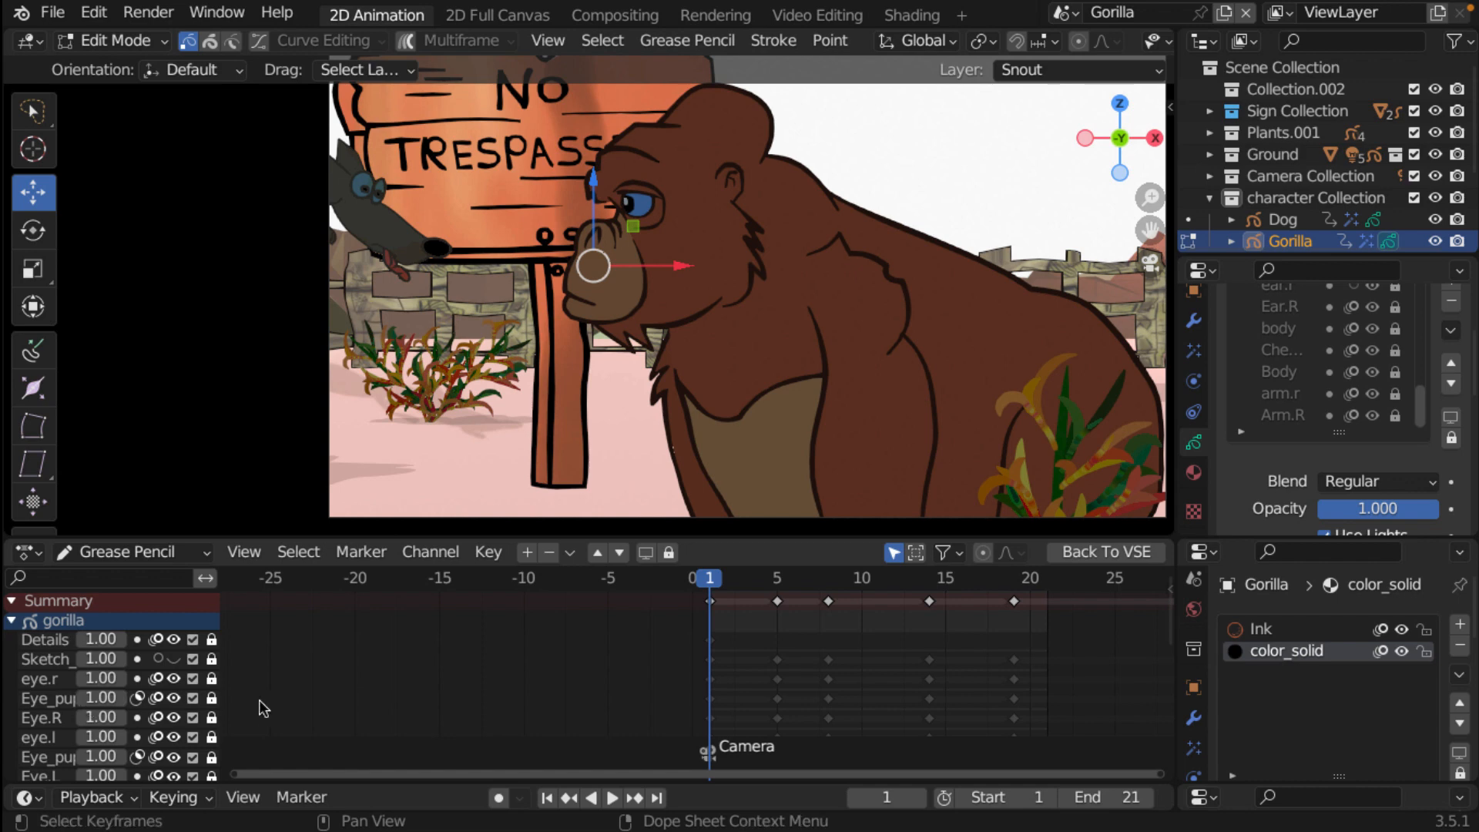
pyautogui.moveTo(220, 613); pyautogui.dragTo(466, 620)
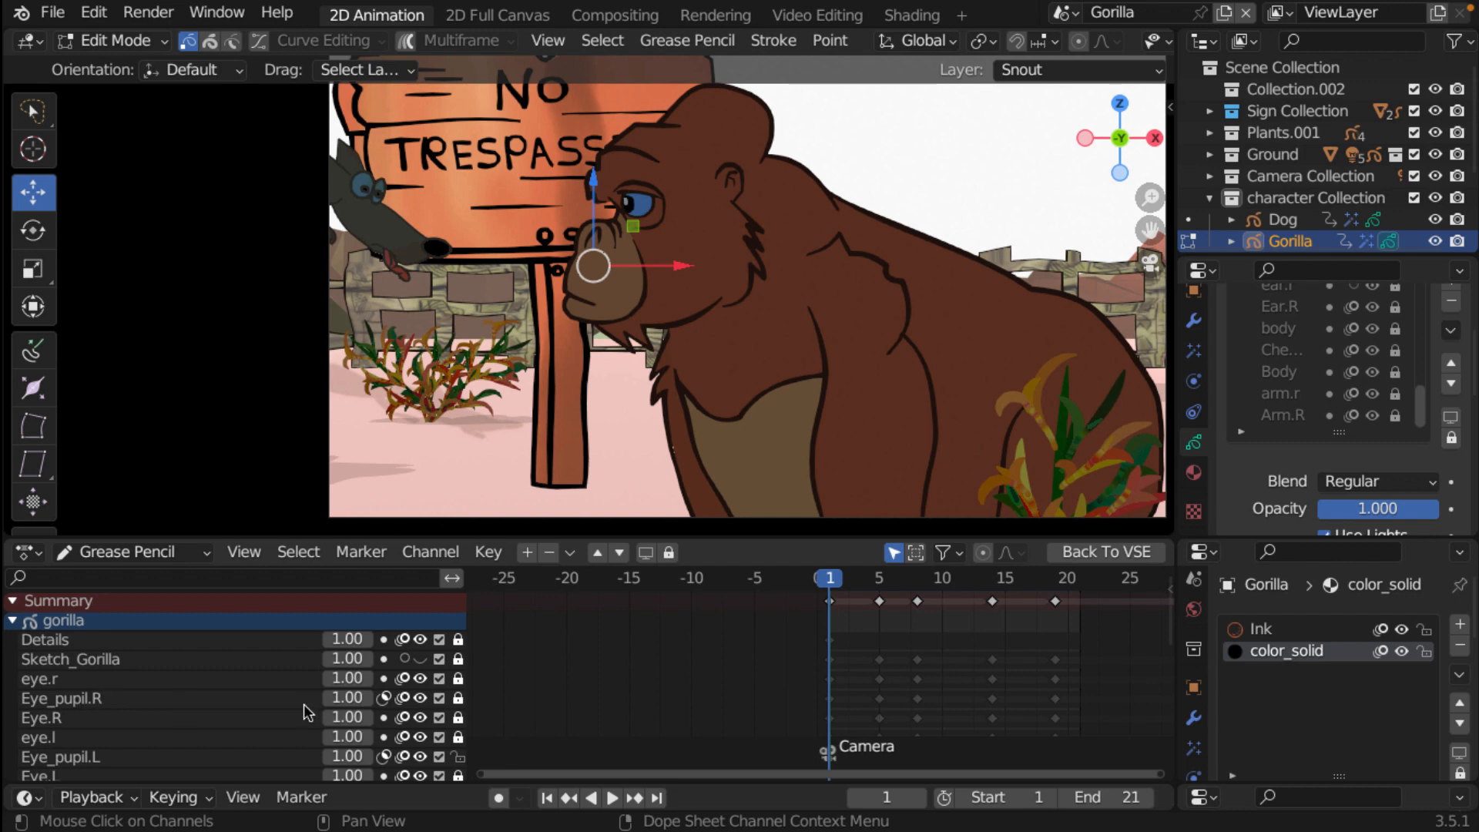
pyautogui.click(458, 699)
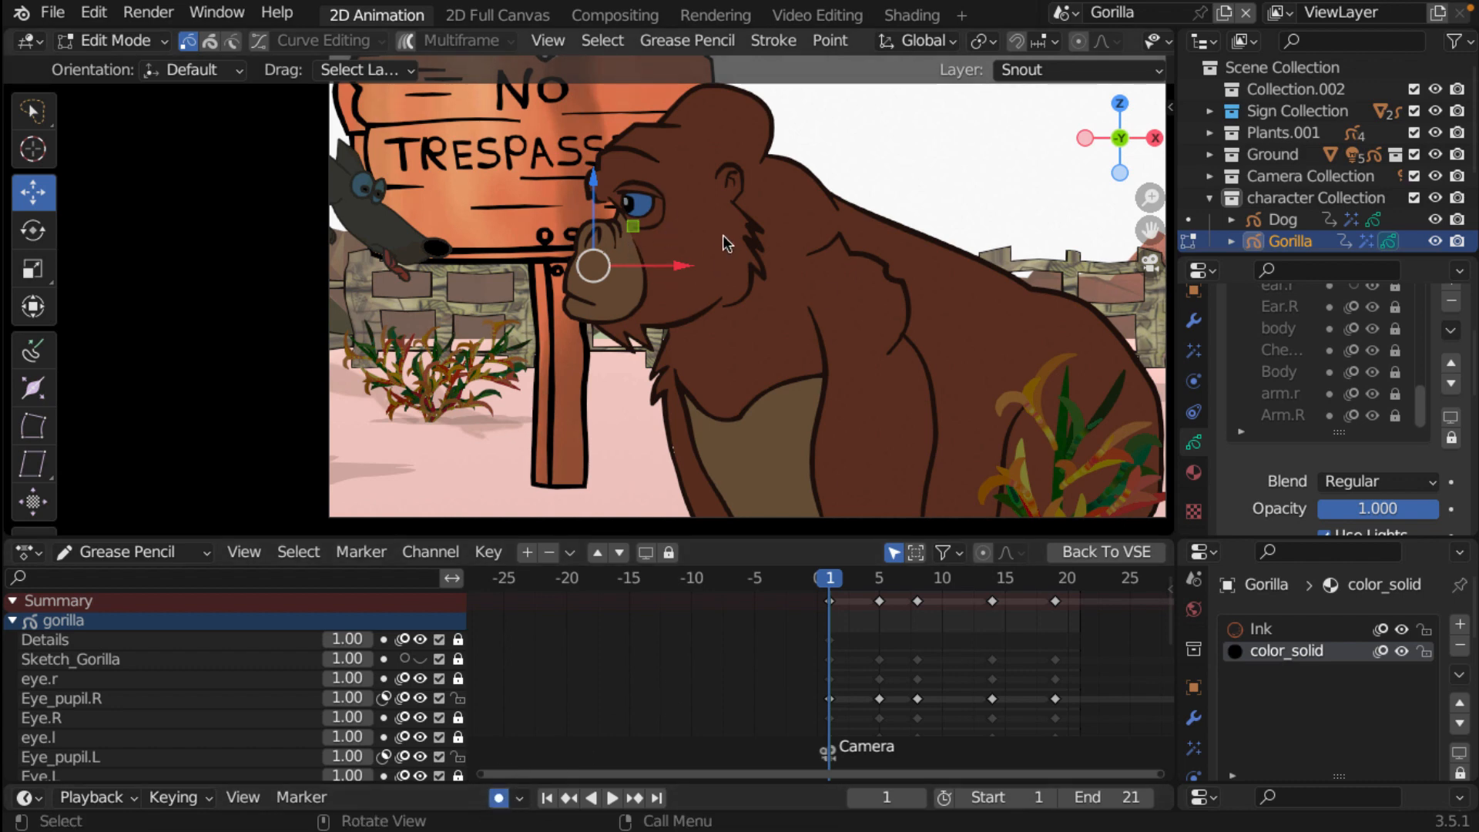
# - Select the gorilla's pupil strokes at frame 1 and show the viewport overlays to check the selection
pyautogui.click(646, 229)
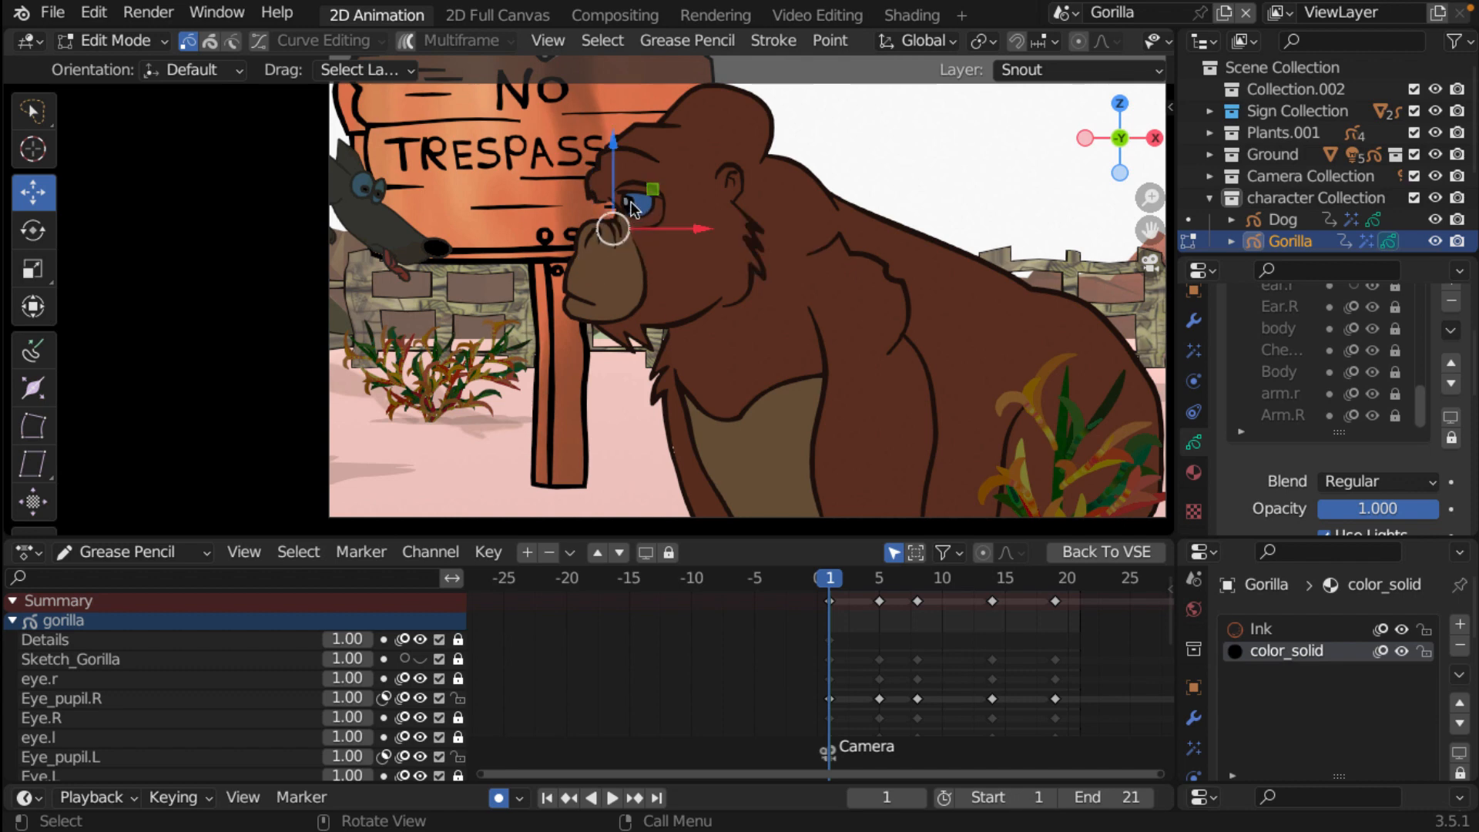
pyautogui.scroll(-5, 1071, 43)
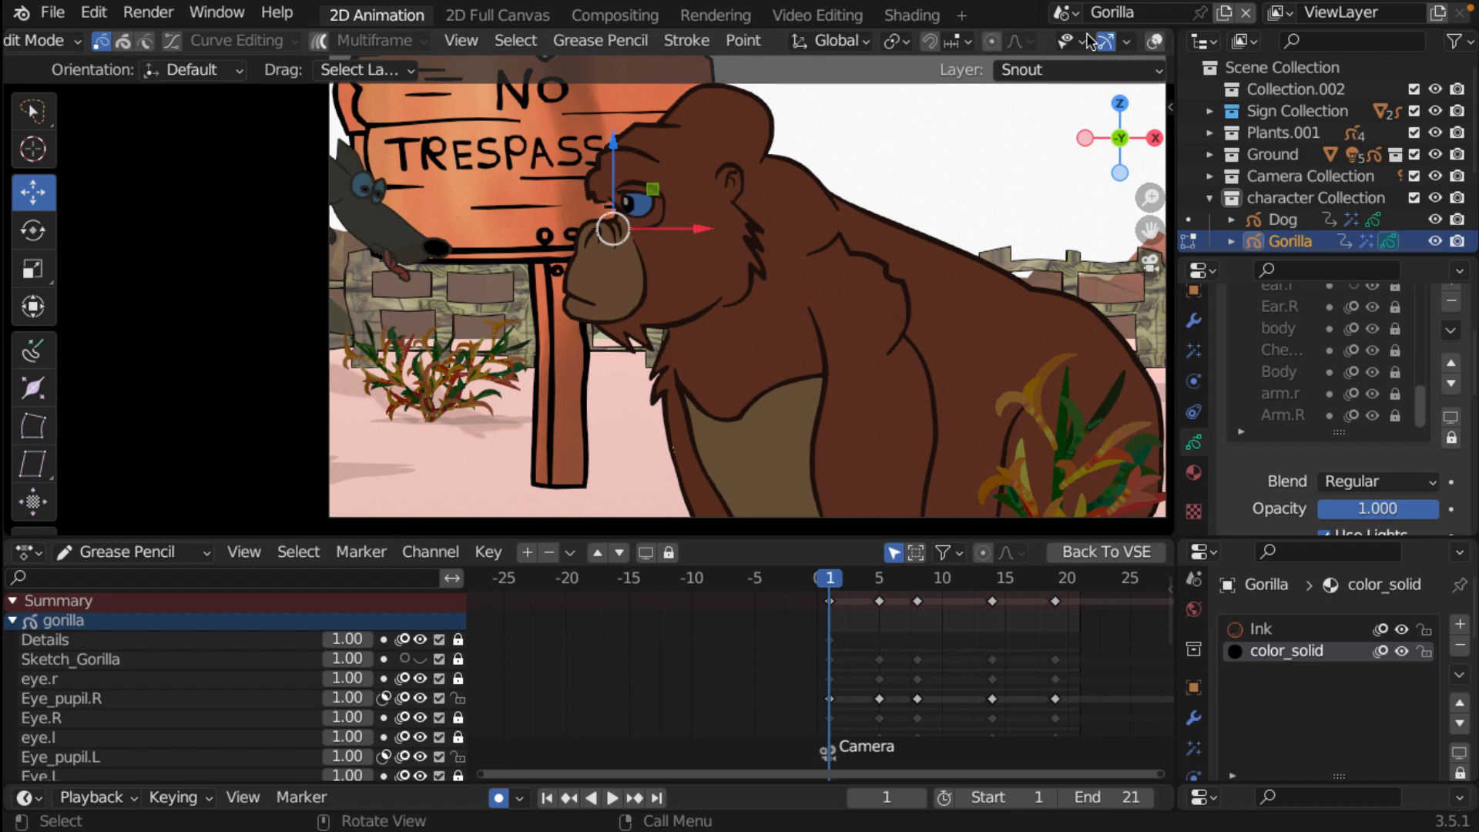
pyautogui.click(998, 42)
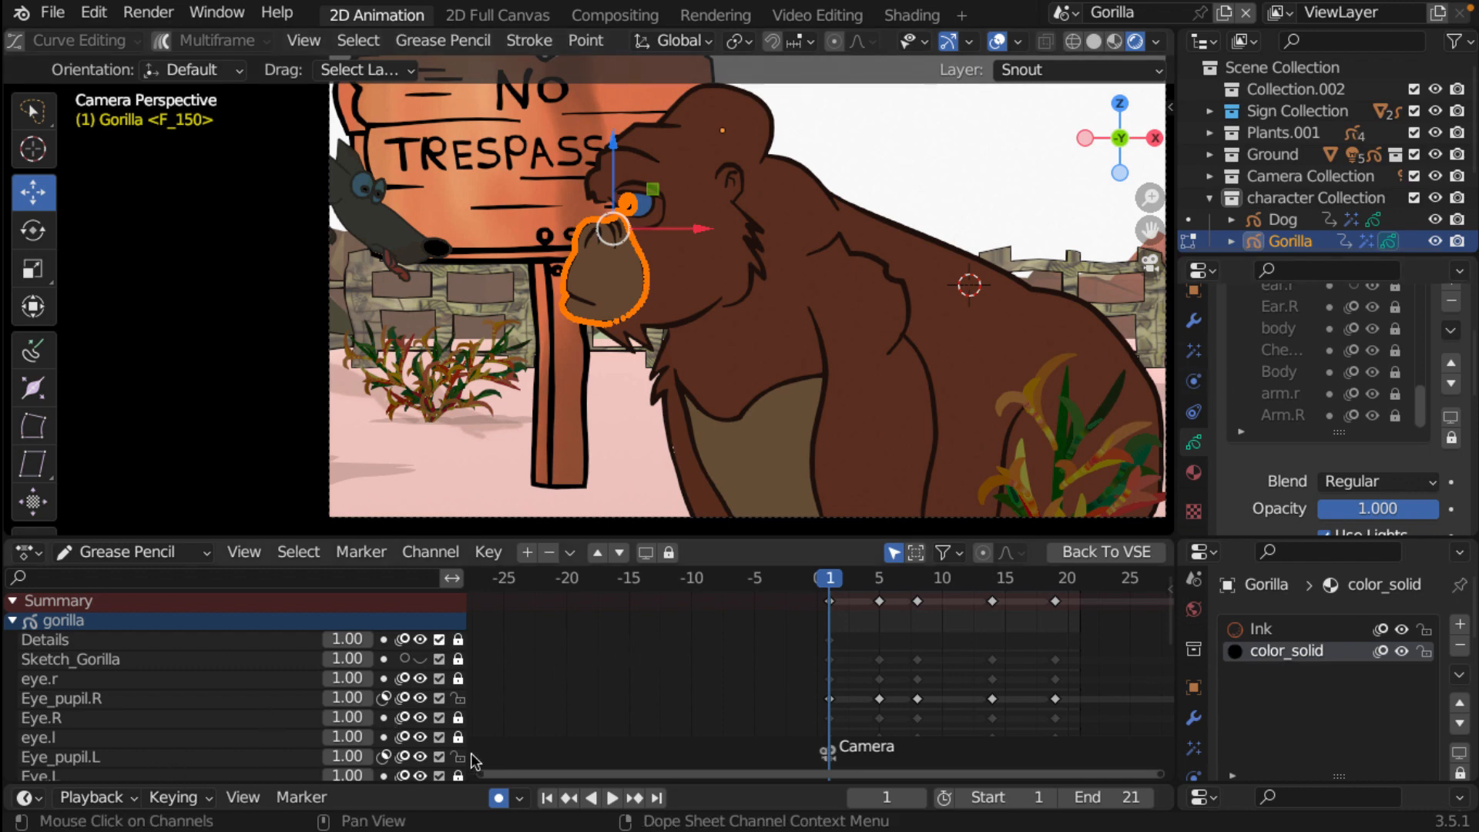
# - Find the remaining unlocked non-pupil layer in the channel list and lock the Snout layer
pyautogui.scroll(-10, 472, 758)
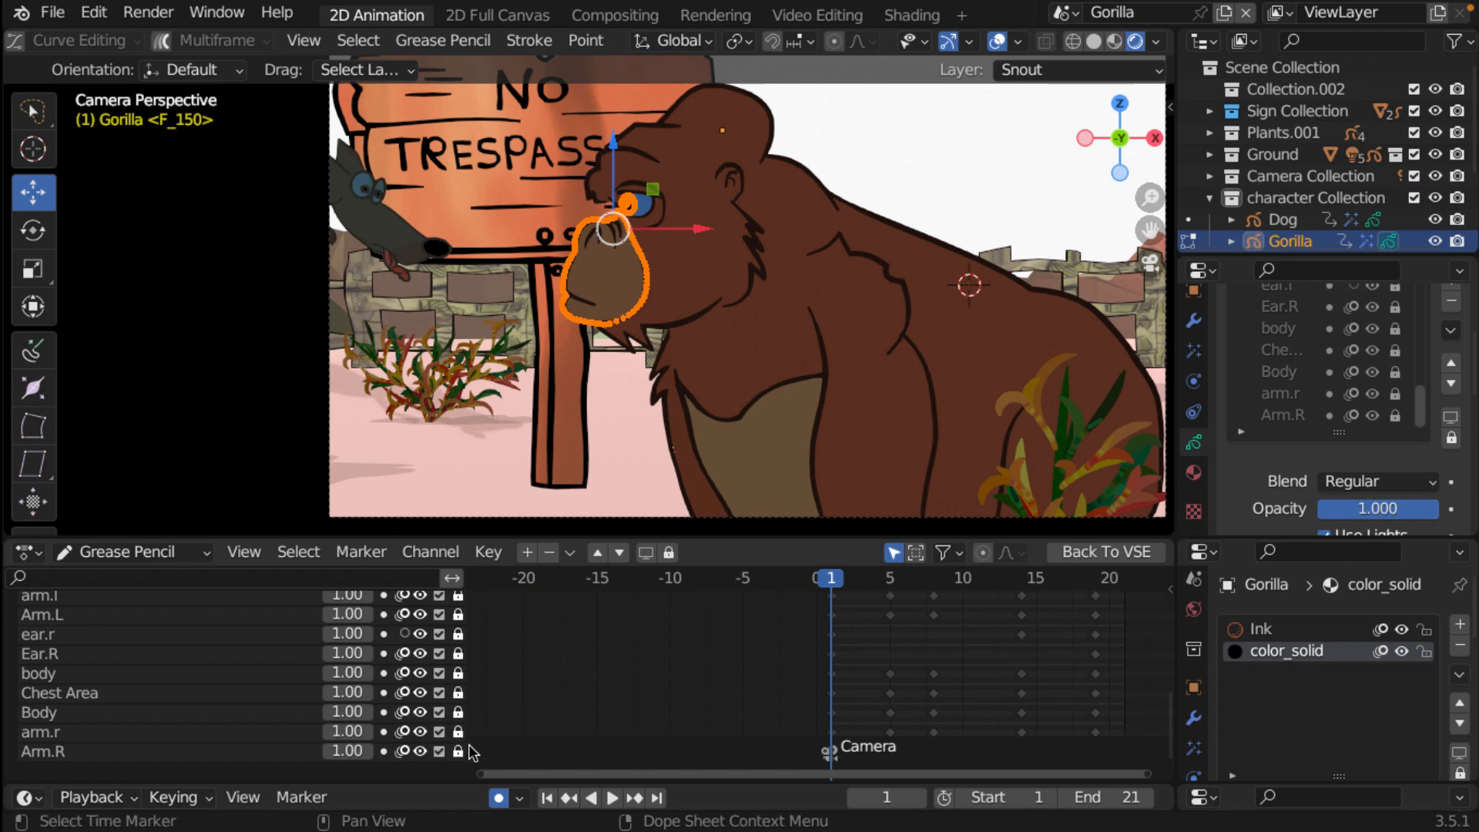
pyautogui.scroll(10, 461, 753)
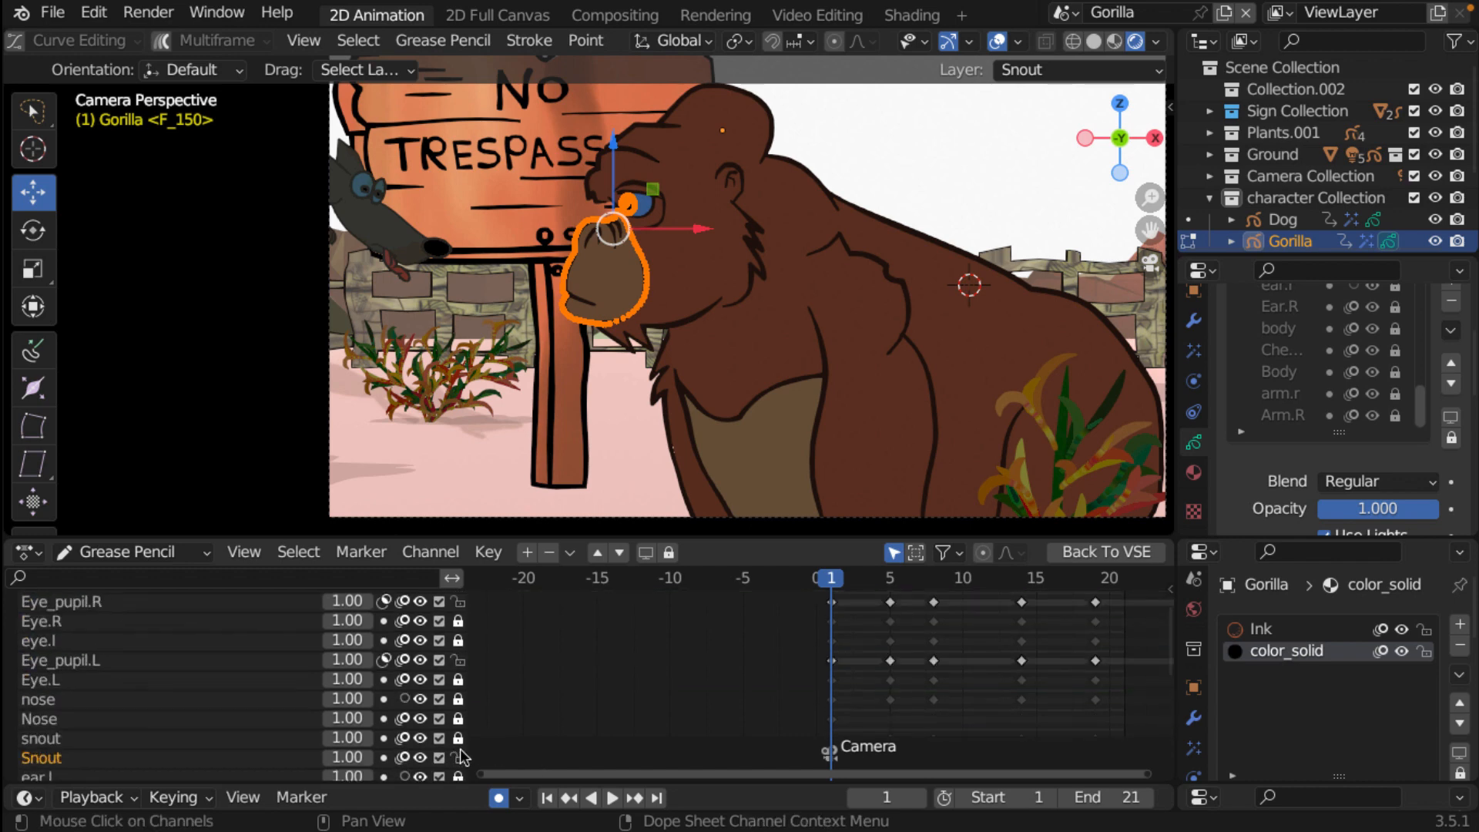
pyautogui.scroll(1, 466, 716)
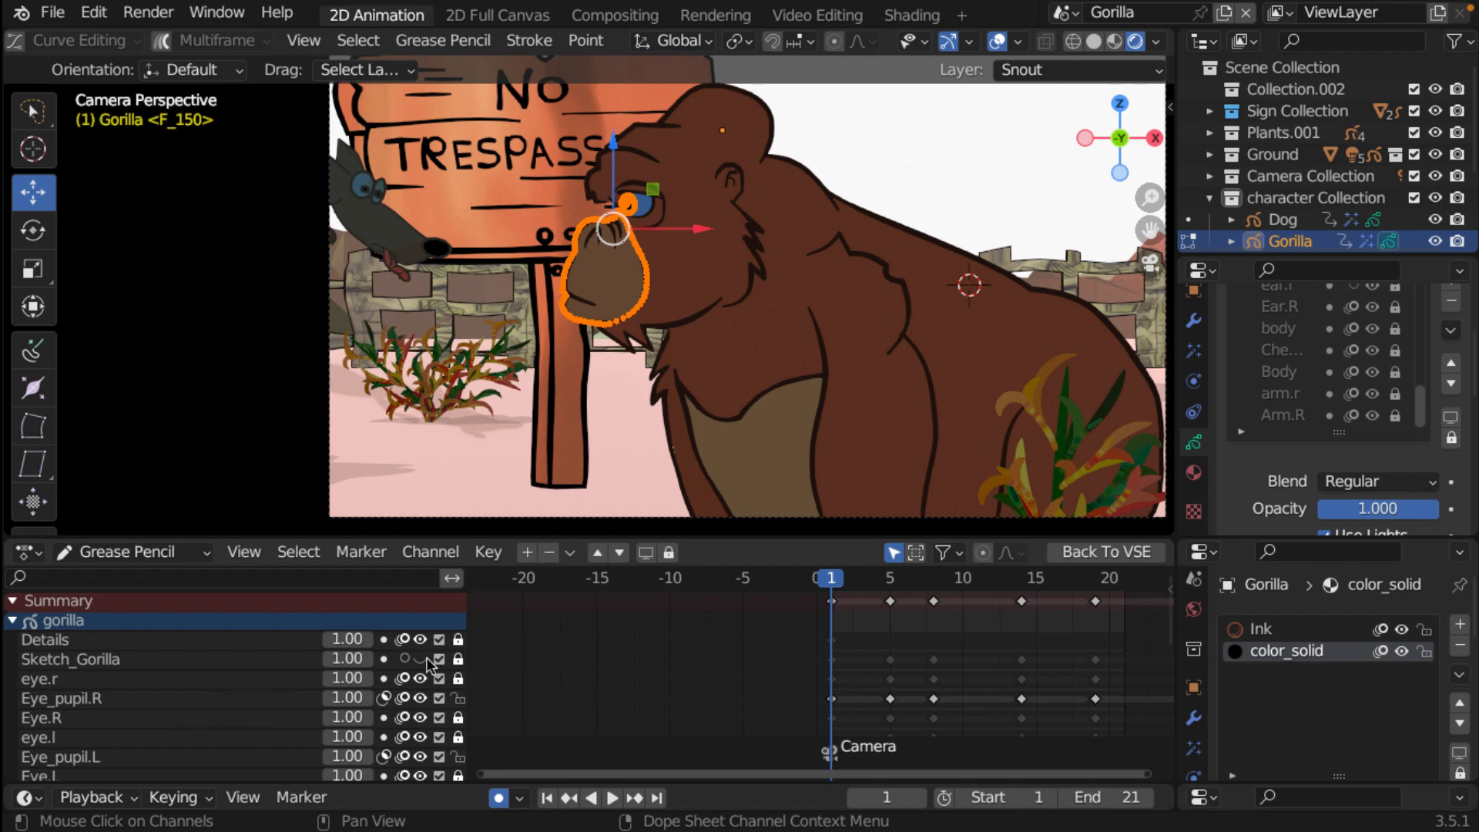
pyautogui.scroll(-1, 502, 680)
pyautogui.scroll(-6, 438, 737)
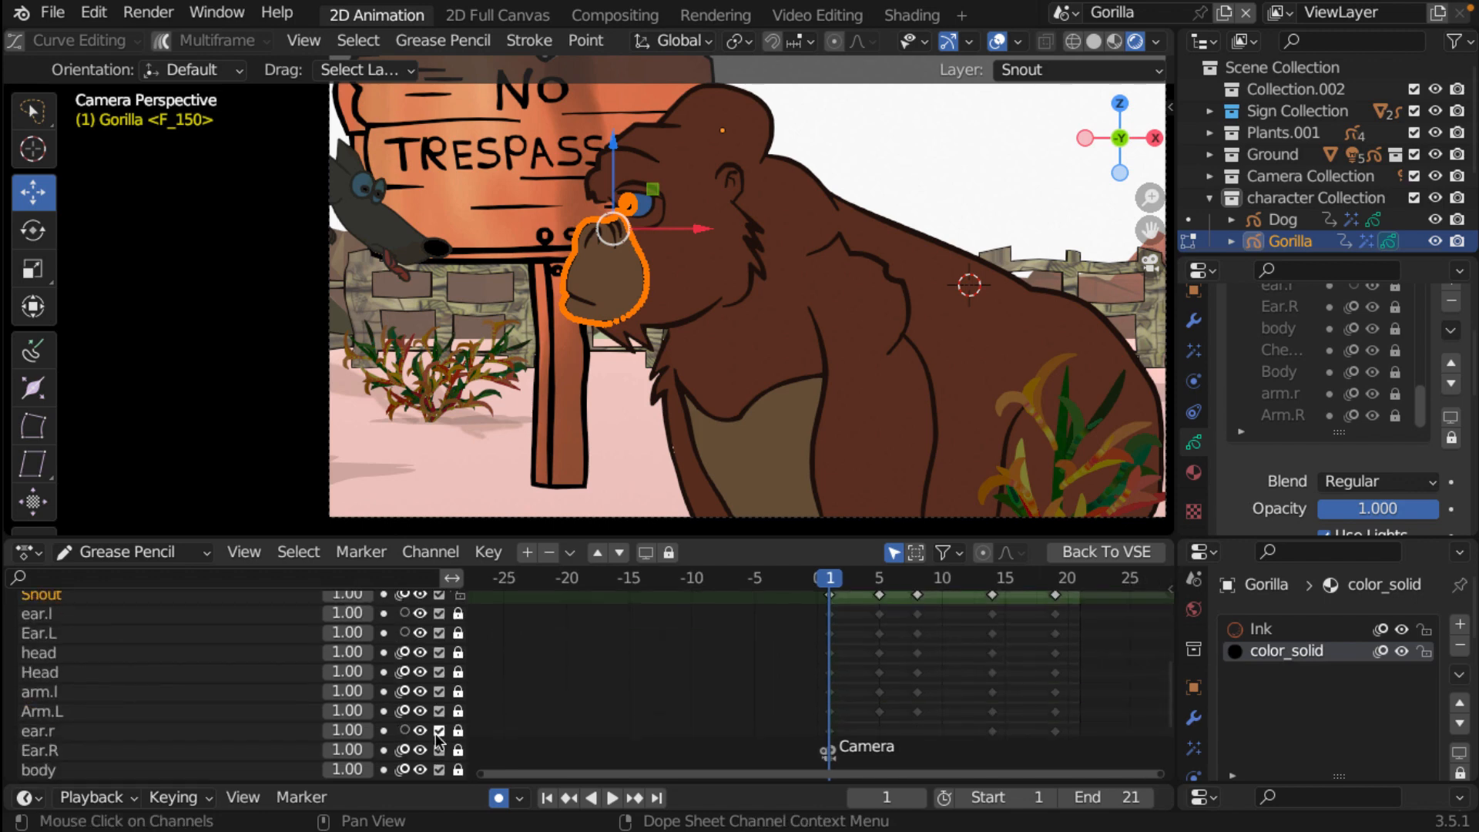
pyautogui.scroll(1, 439, 738)
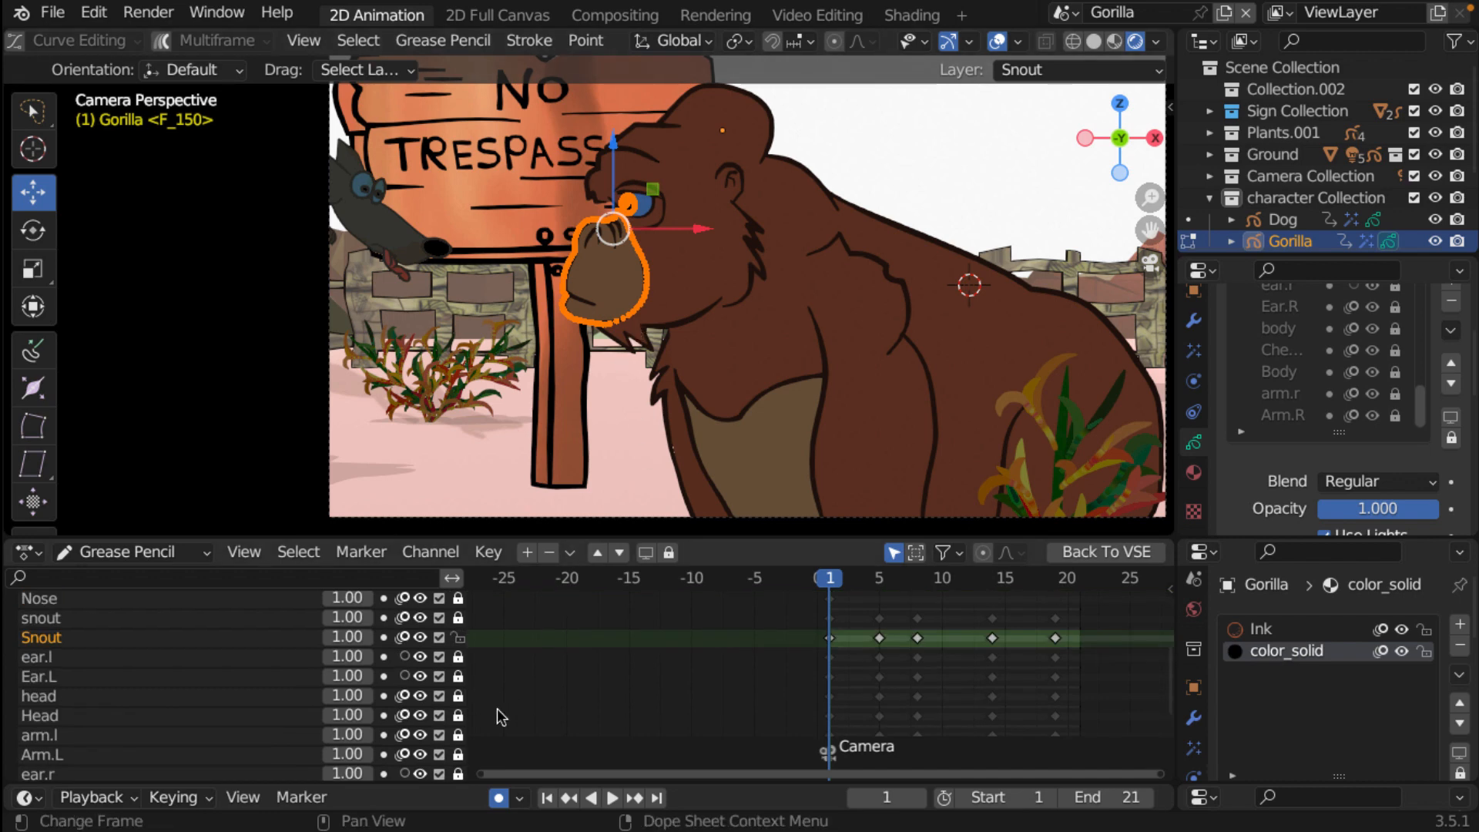
pyautogui.click(458, 638)
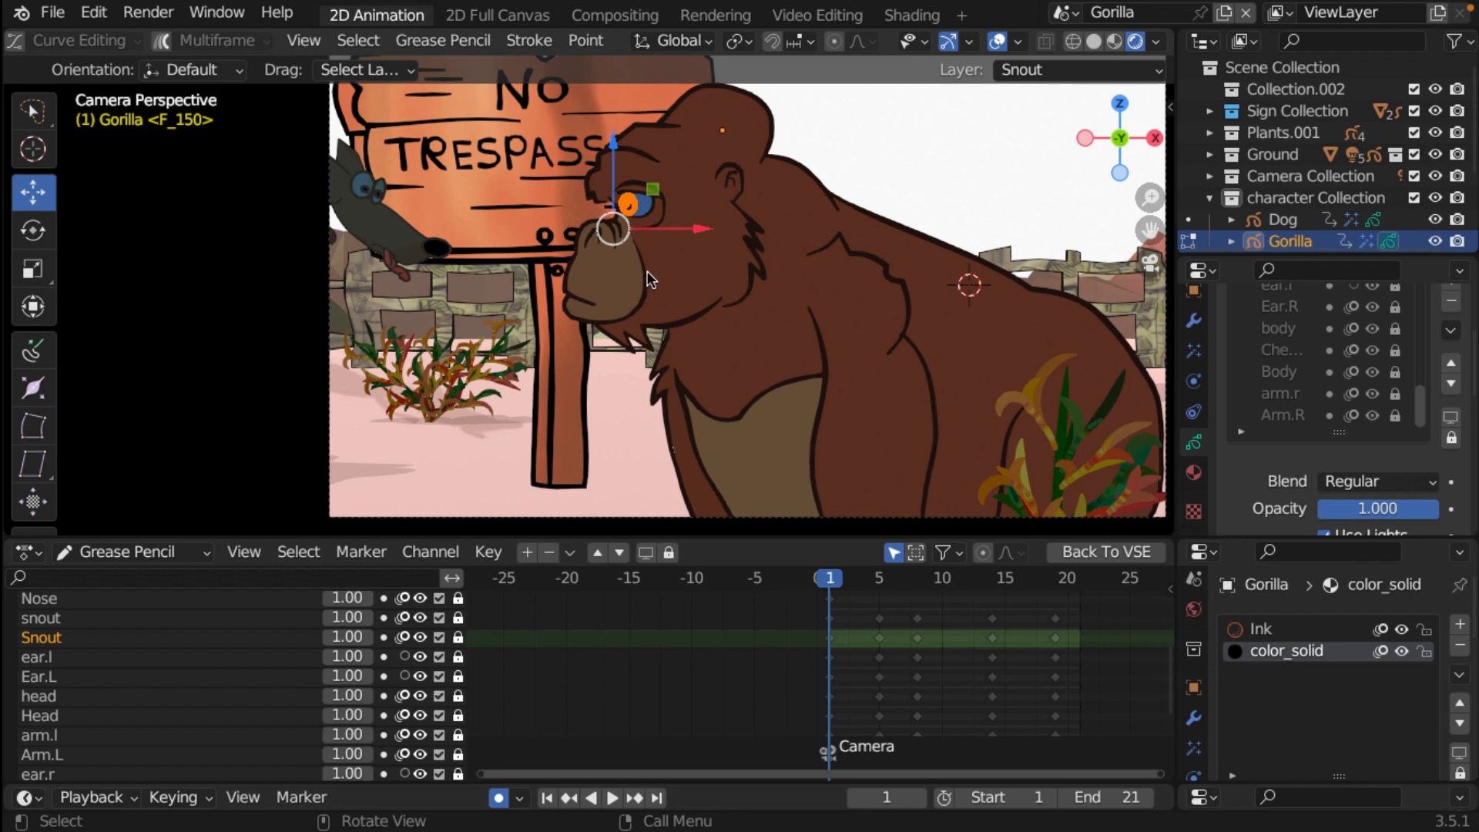
# - Hide the viewport overlays and gizmos for a clear, closer view of the gorilla's eye and the dog
pyautogui.scroll(2, 647, 271)
pyautogui.scroll(1, 642, 291)
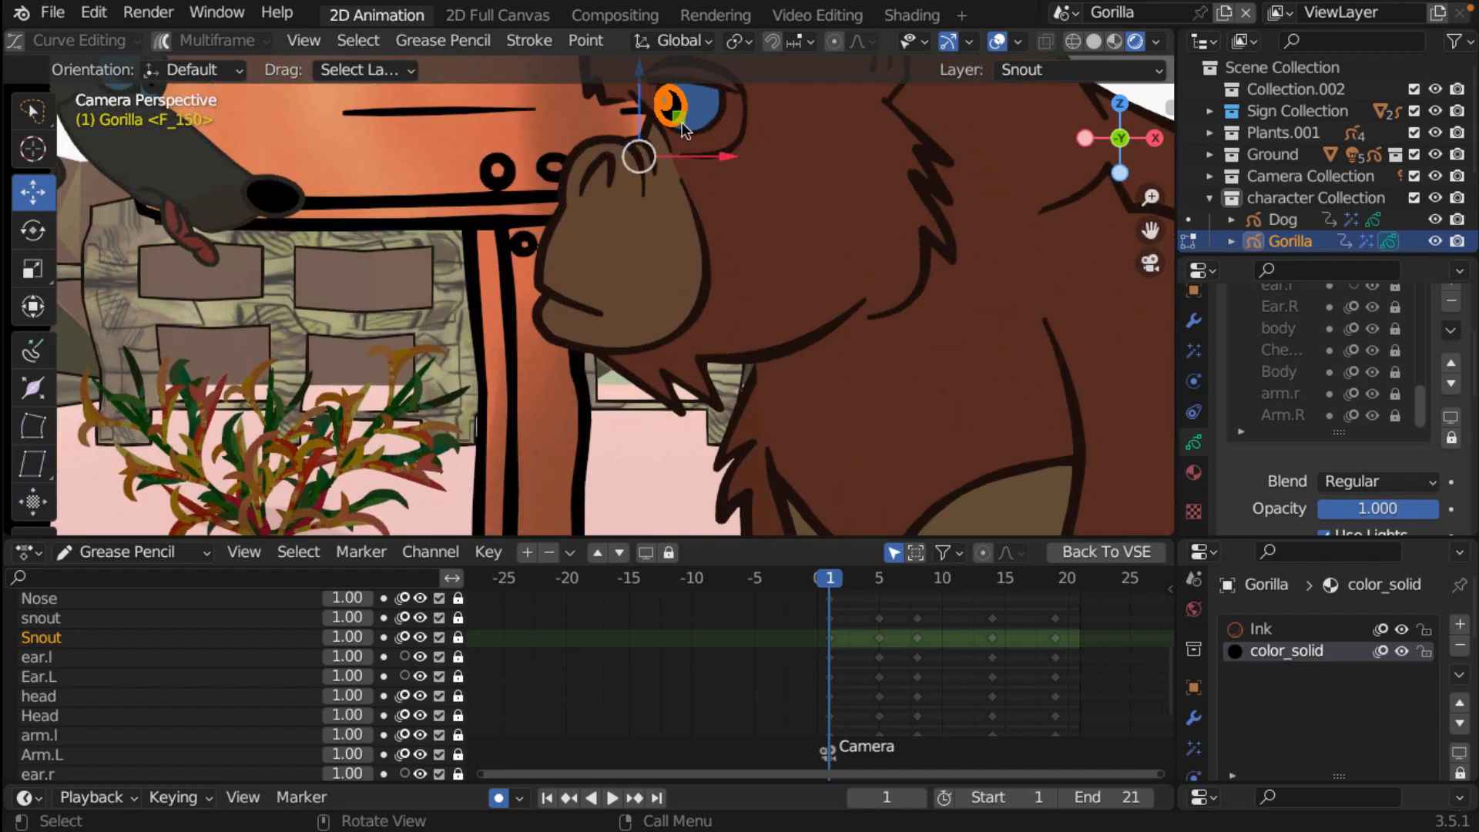
pyautogui.click(998, 42)
pyautogui.scroll(-3, 769, 196)
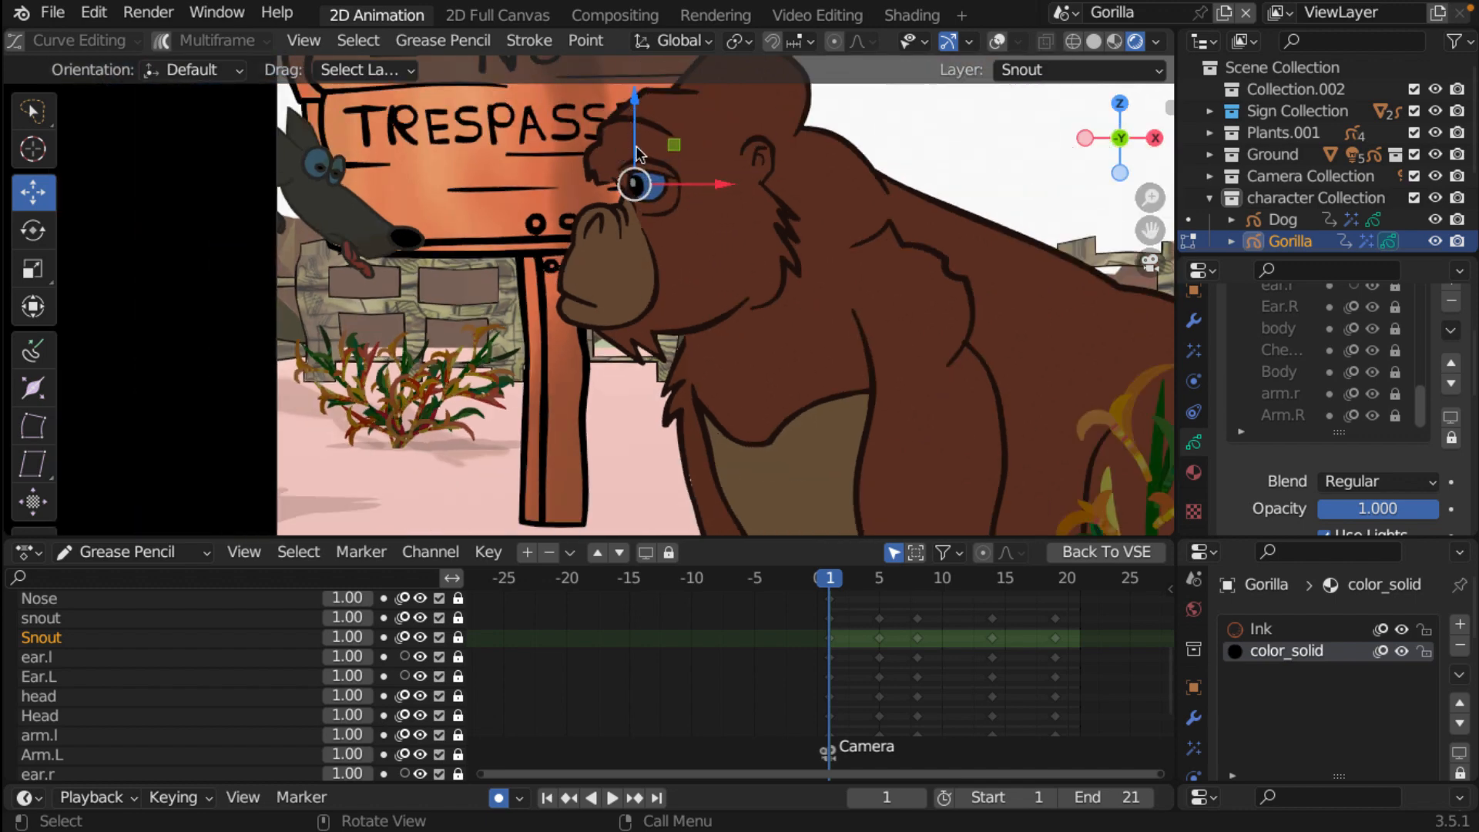
pyautogui.click(948, 41)
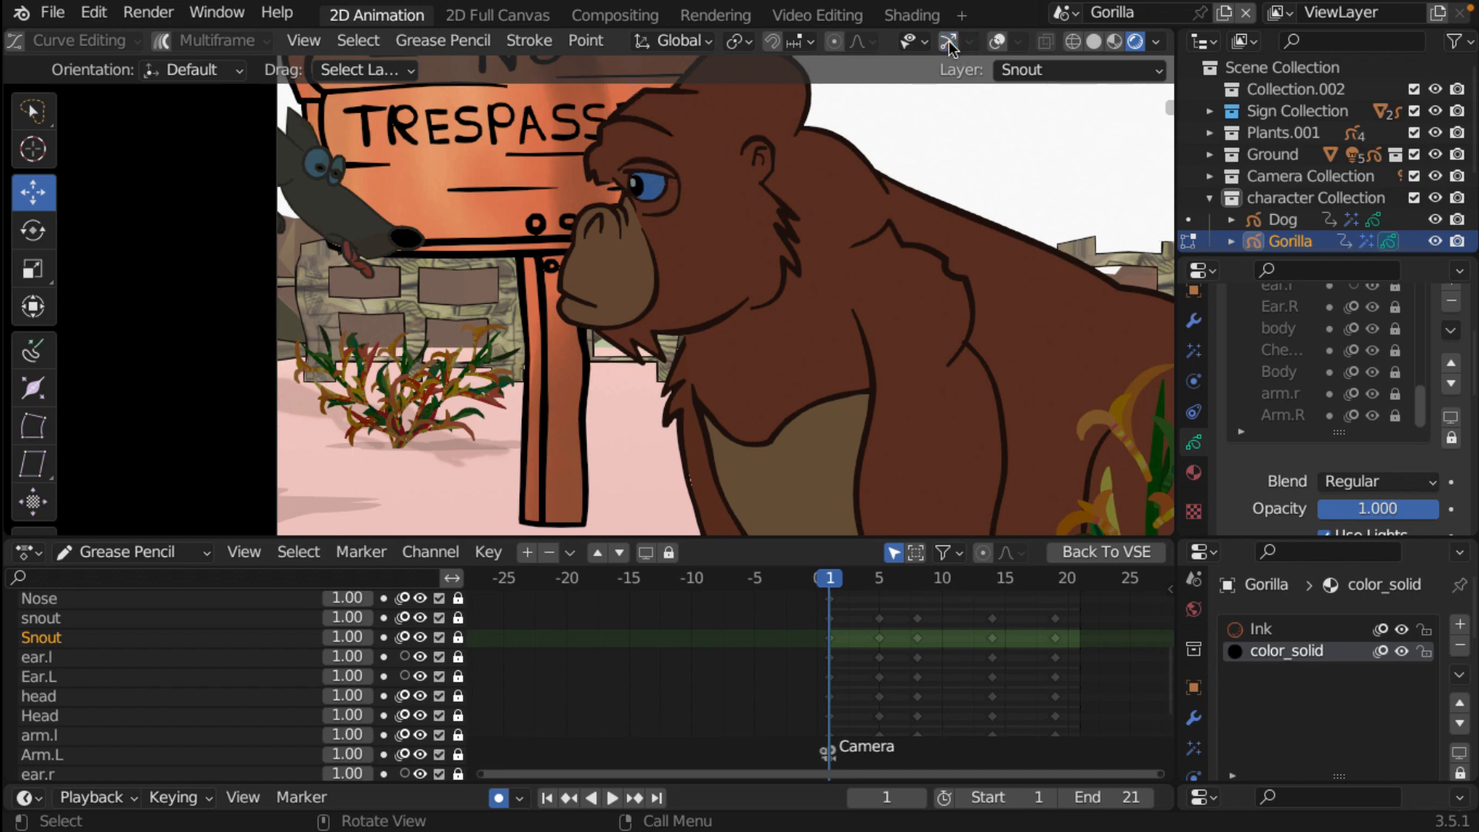
# - Advance to frame 4 and shift the gorilla's pupils slightly downward toward the dog
pyautogui.click(948, 41)
pyautogui.click(948, 41)
pyautogui.press('Right')
pyautogui.press('Right')
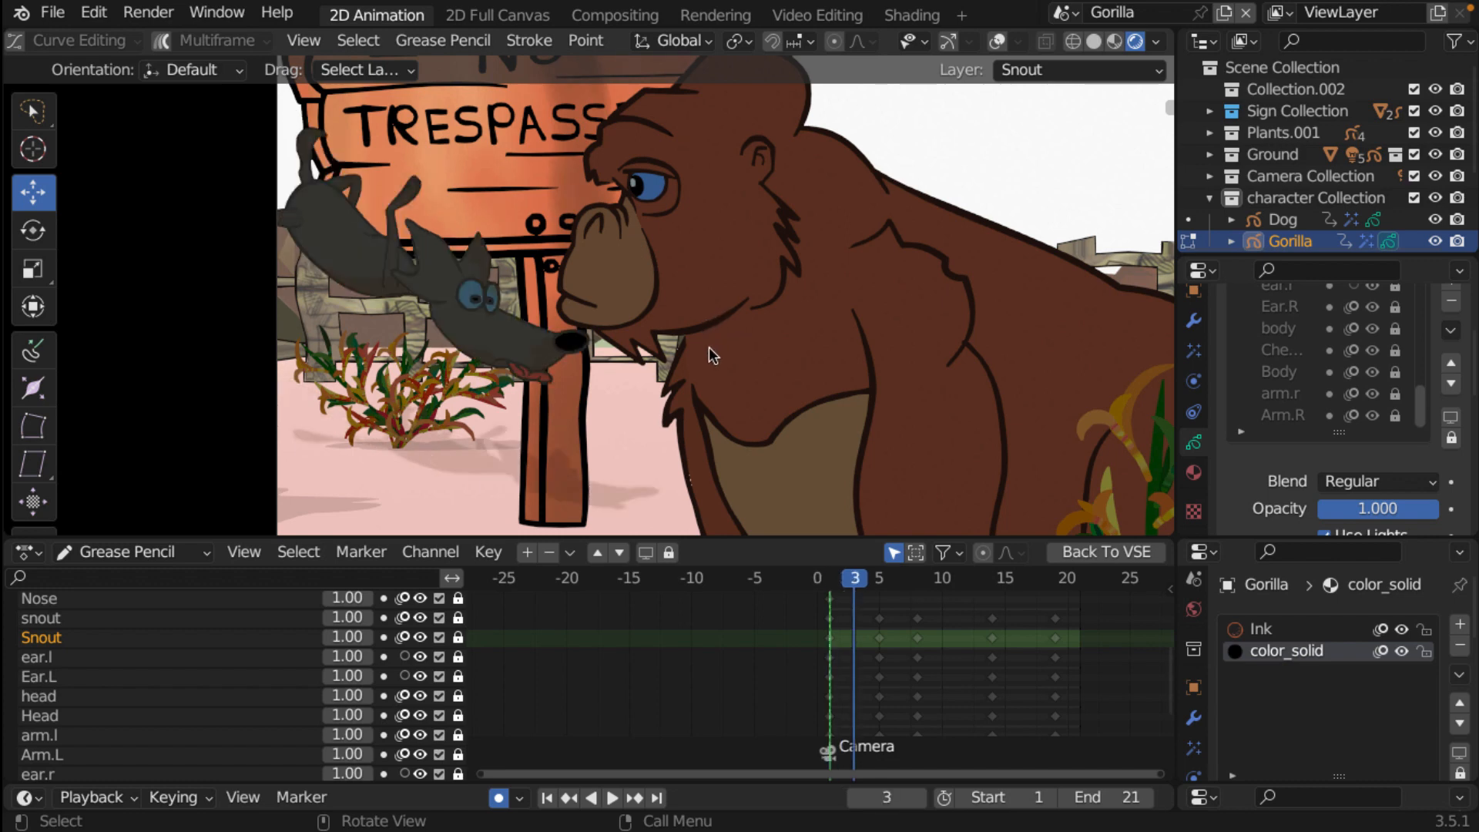
pyautogui.press('Right')
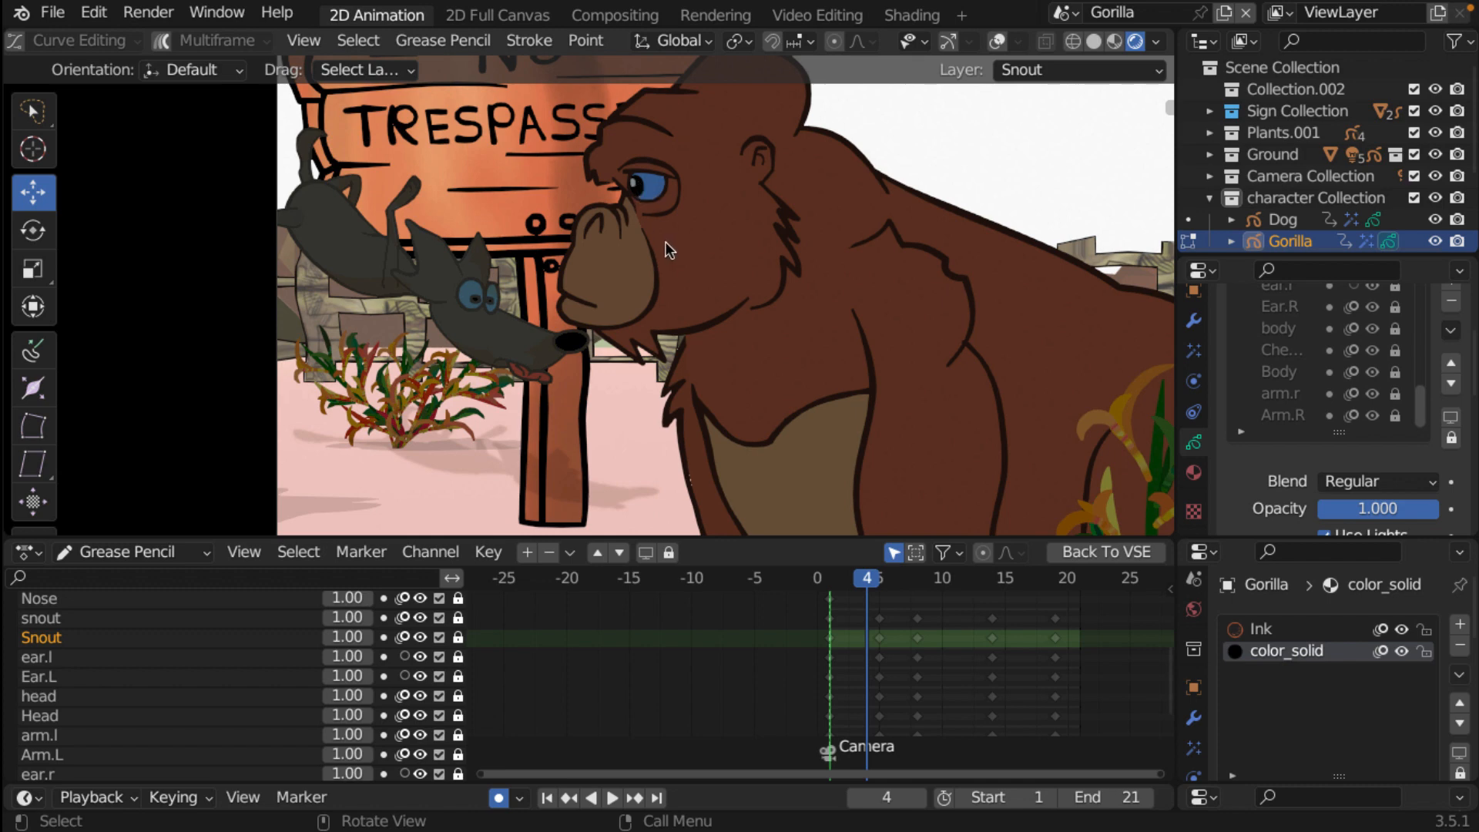
pyautogui.press('g')
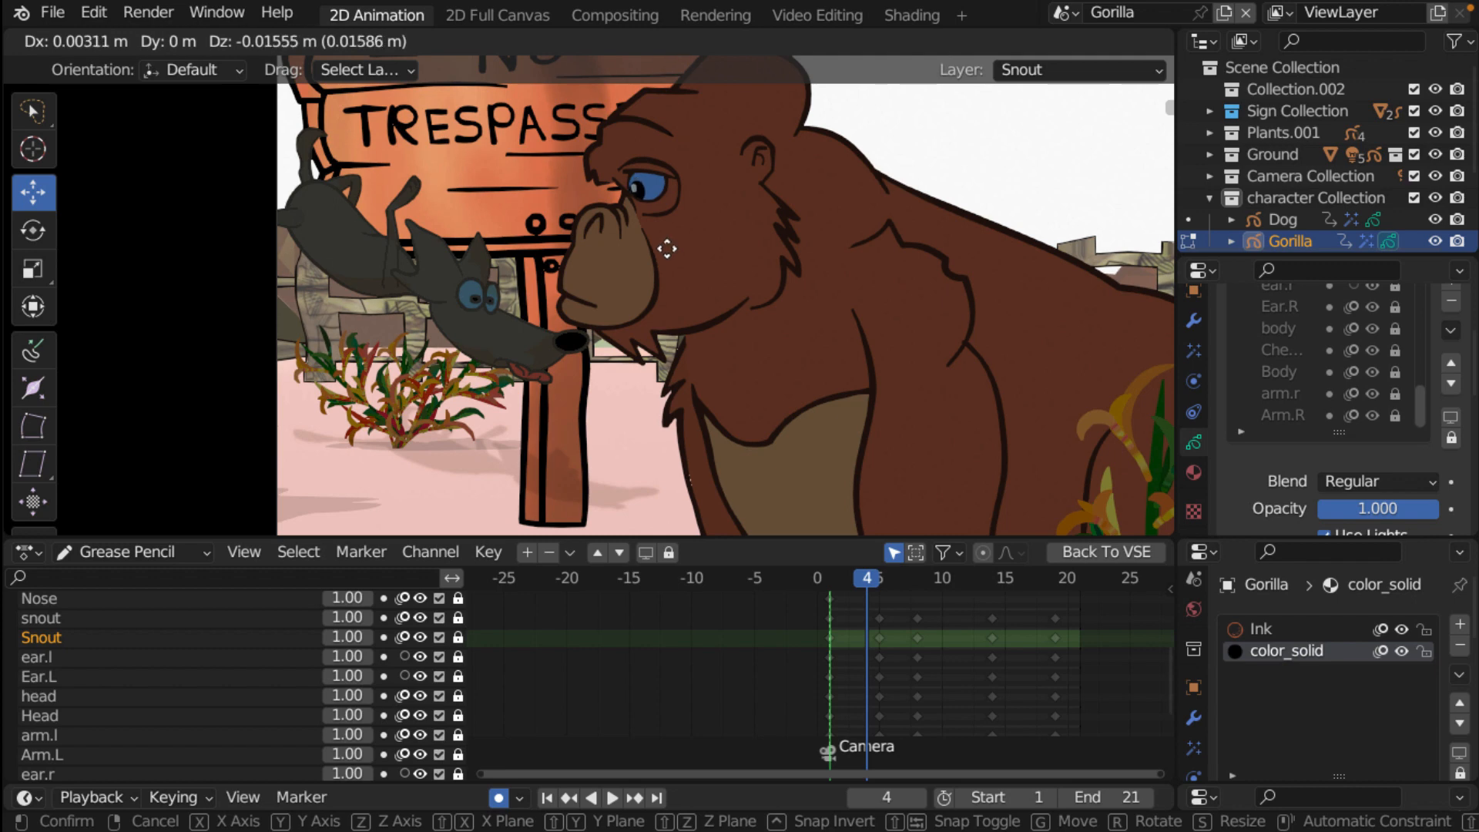
pyautogui.click(667, 255)
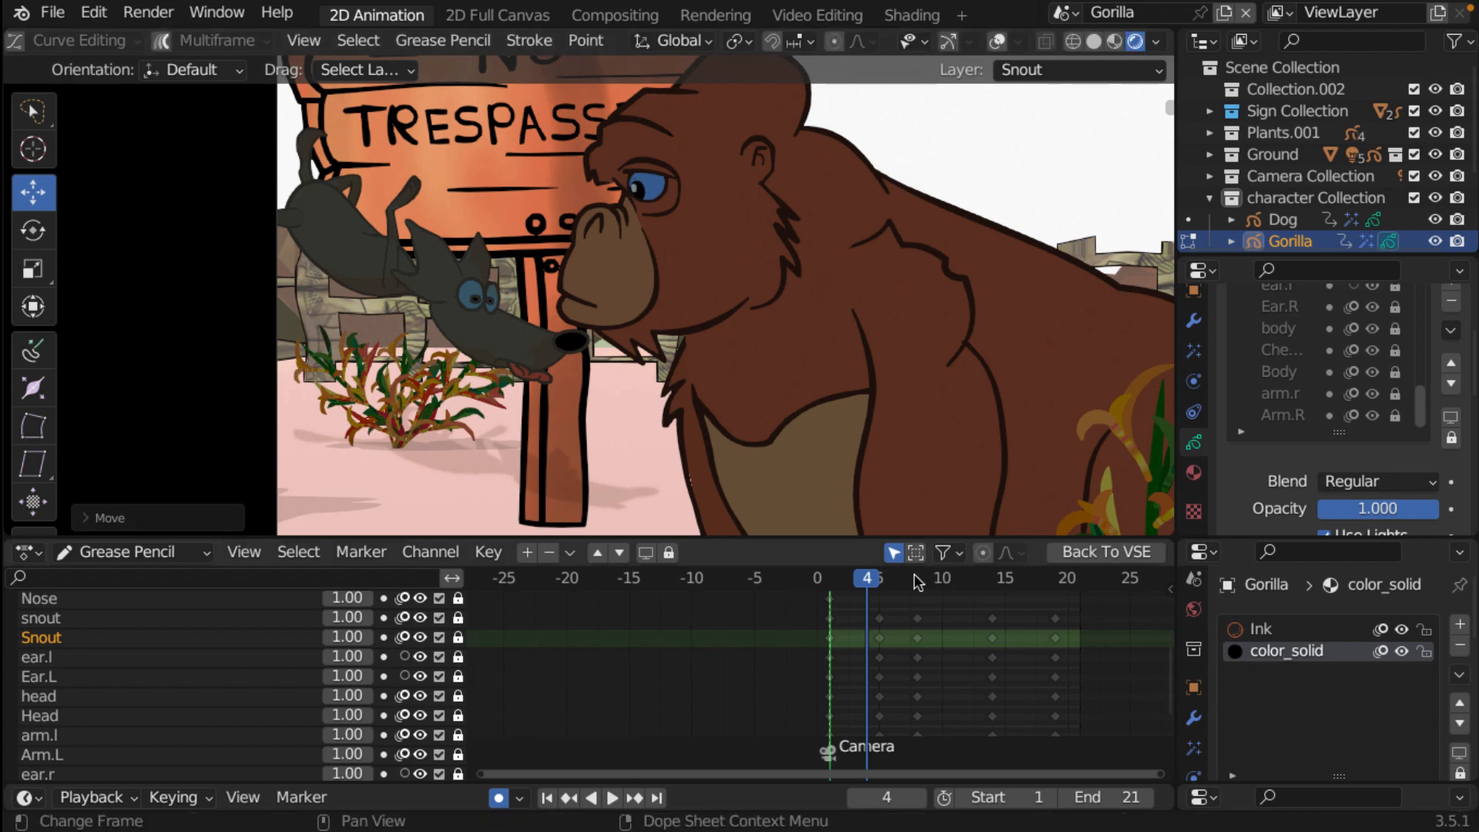
# - Enlarge the dope sheet and bring the Eye_pupil.R and Eye_pupil.L keyframes around frame 4 into view
pyautogui.scroll(-2, 844, 680)
pyautogui.scroll(2, 805, 662)
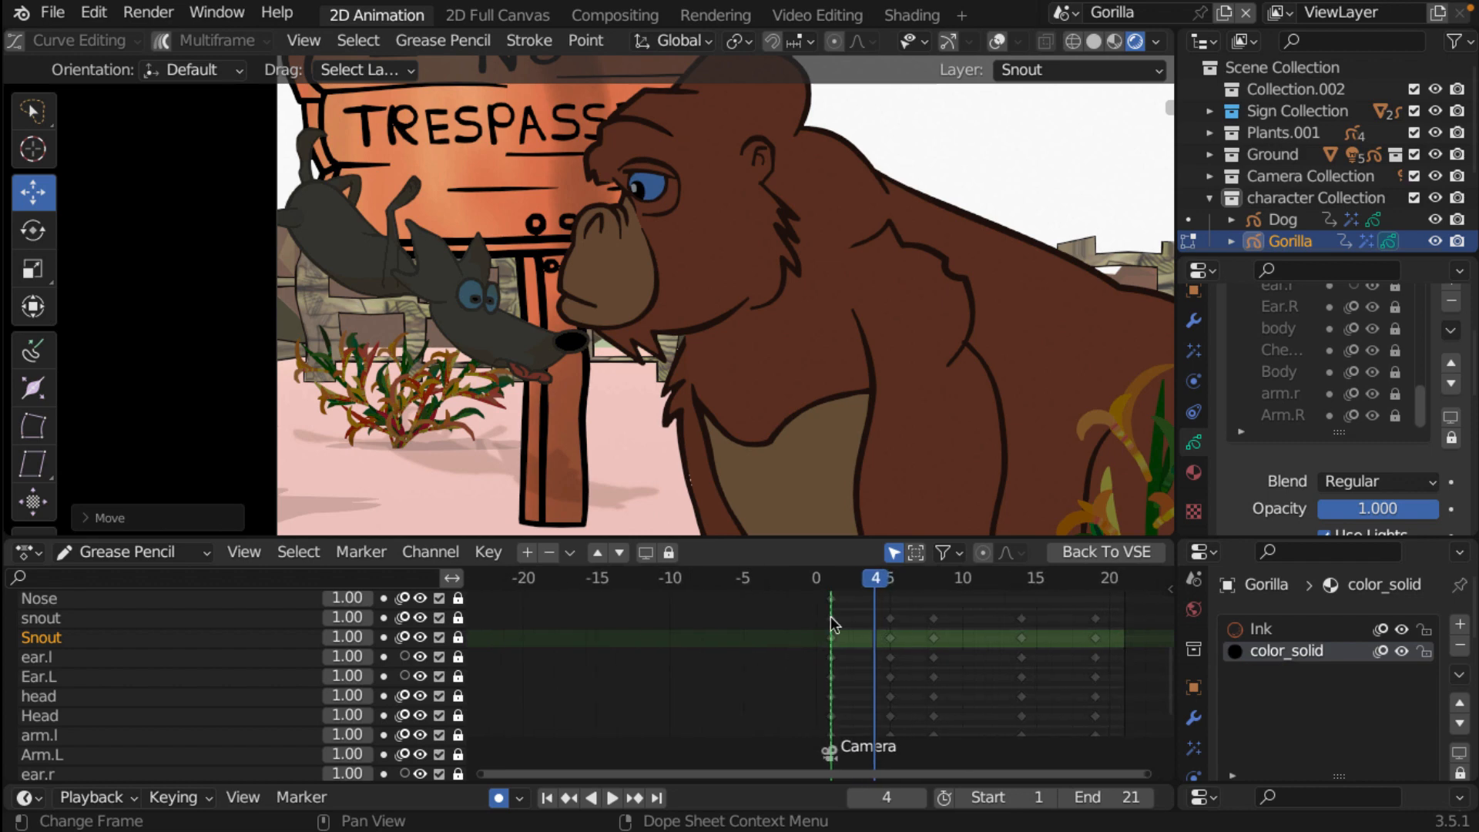
pyautogui.moveTo(871, 538); pyautogui.dragTo(866, 454)
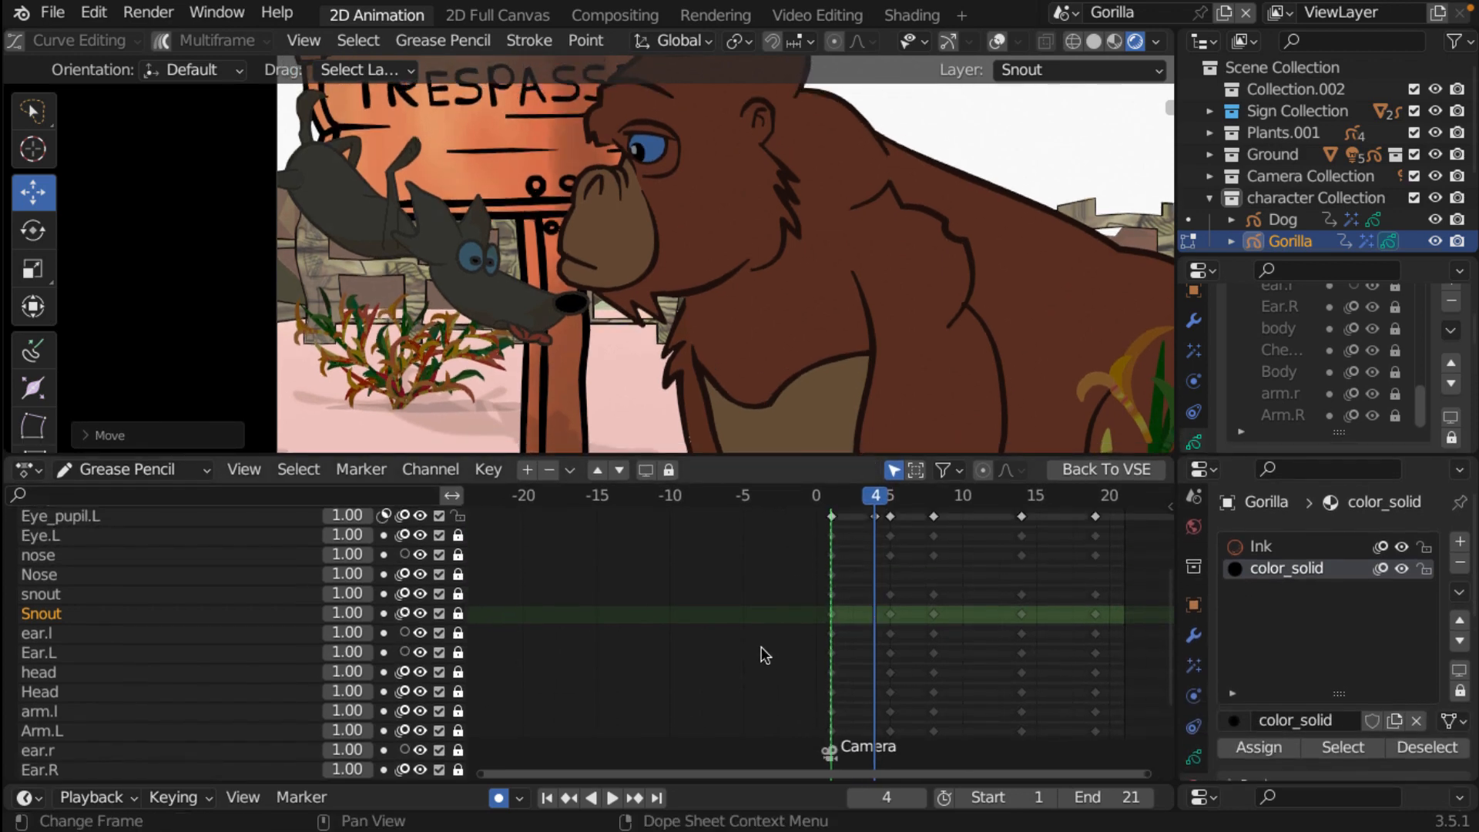
pyautogui.scroll(-5, 899, 677)
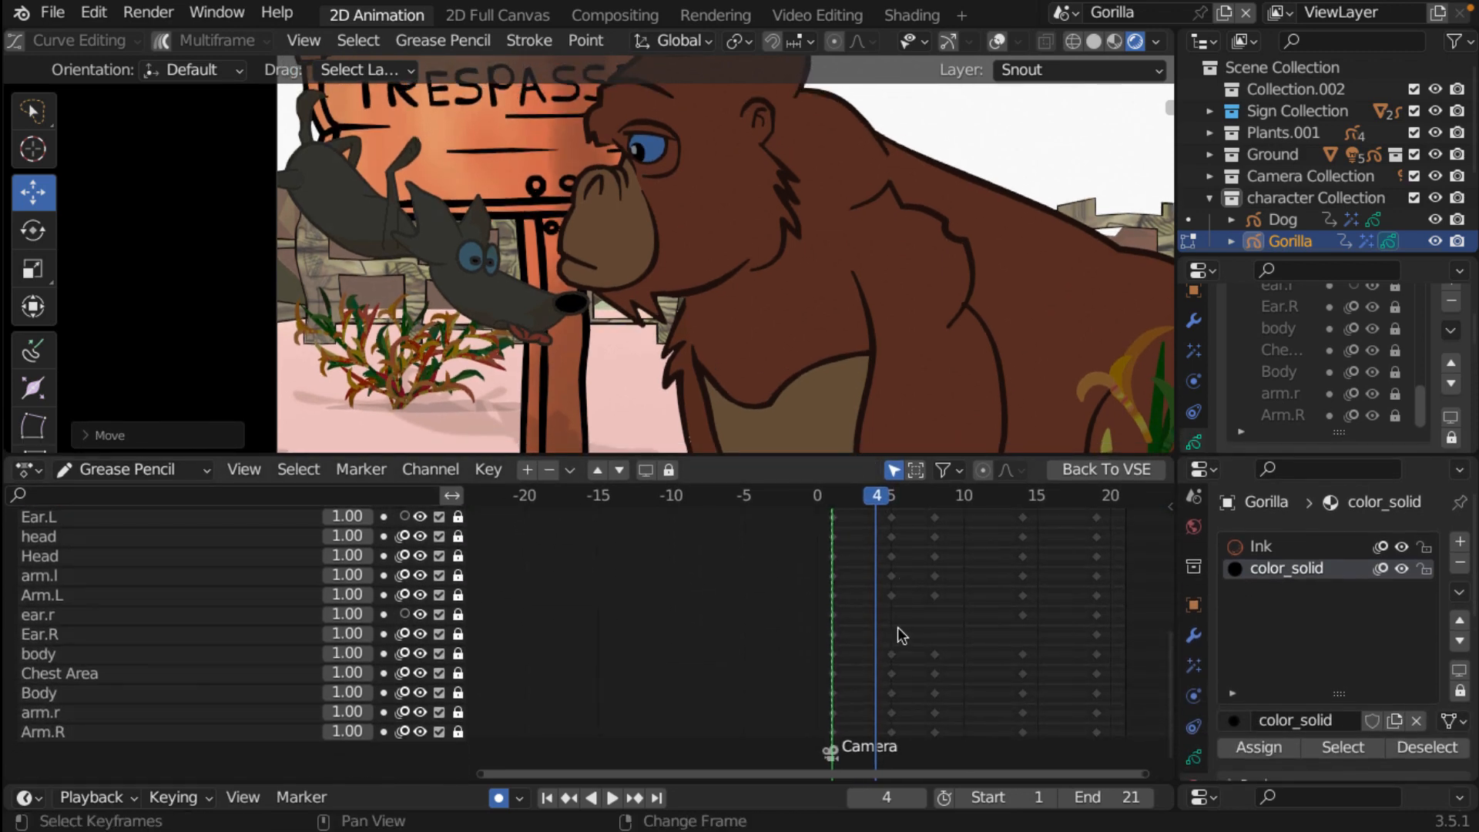
pyautogui.moveTo(888, 699)
pyautogui.mouseDown(button='middle')
pyautogui.moveTo(884, 621)
pyautogui.moveTo(878, 762)
pyautogui.moveTo(868, 528)
pyautogui.moveTo(871, 684)
pyautogui.mouseUp(button='middle')
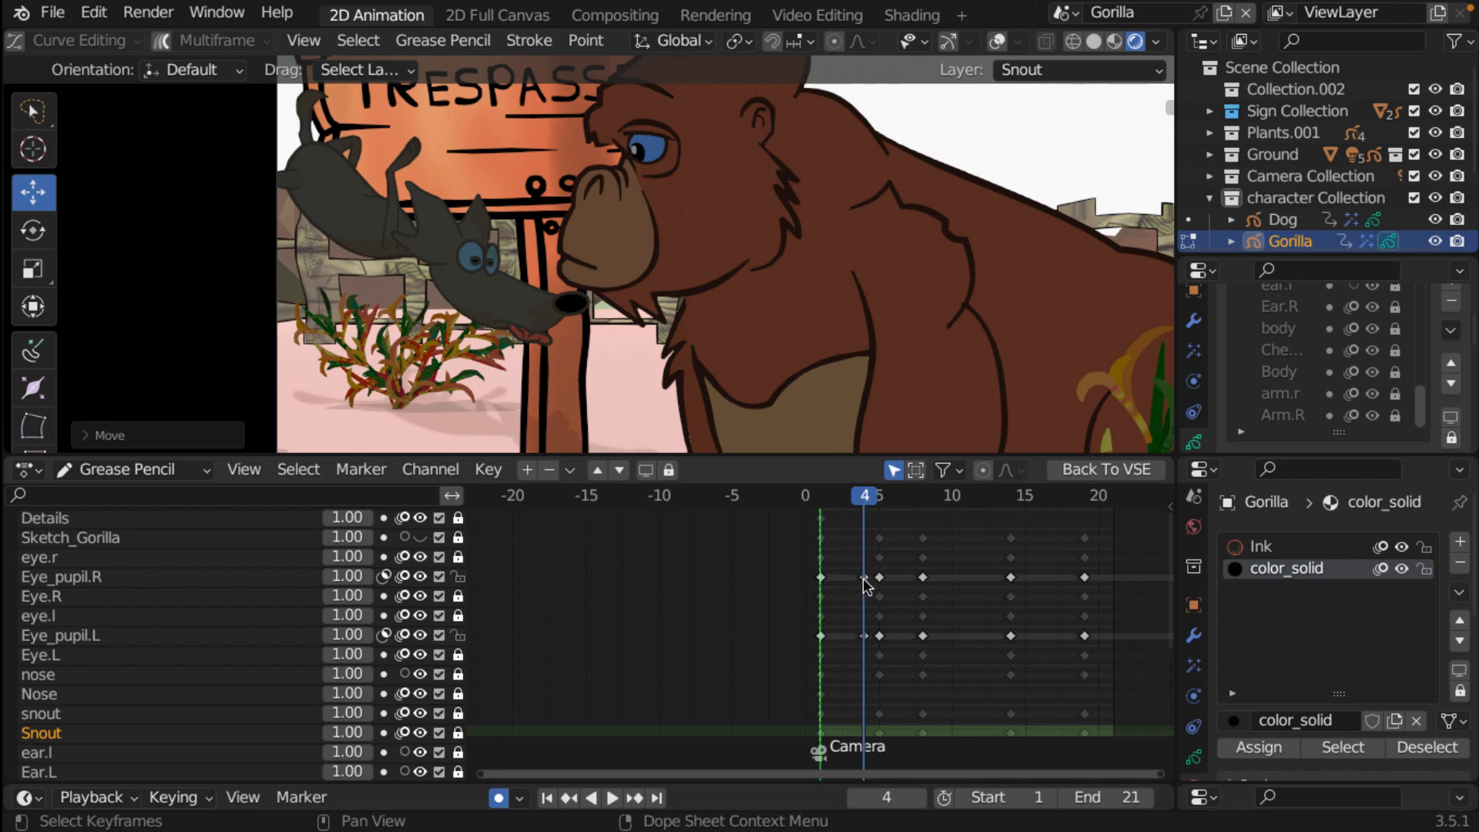
# - Play the animation and scrub from frame 5 to frame 11 to check the gorilla's pupil movement
pyautogui.press('space')
pyautogui.moveTo(867, 499)
pyautogui.mouseDown()
pyautogui.moveTo(824, 499)
pyautogui.moveTo(866, 508)
pyautogui.mouseUp()
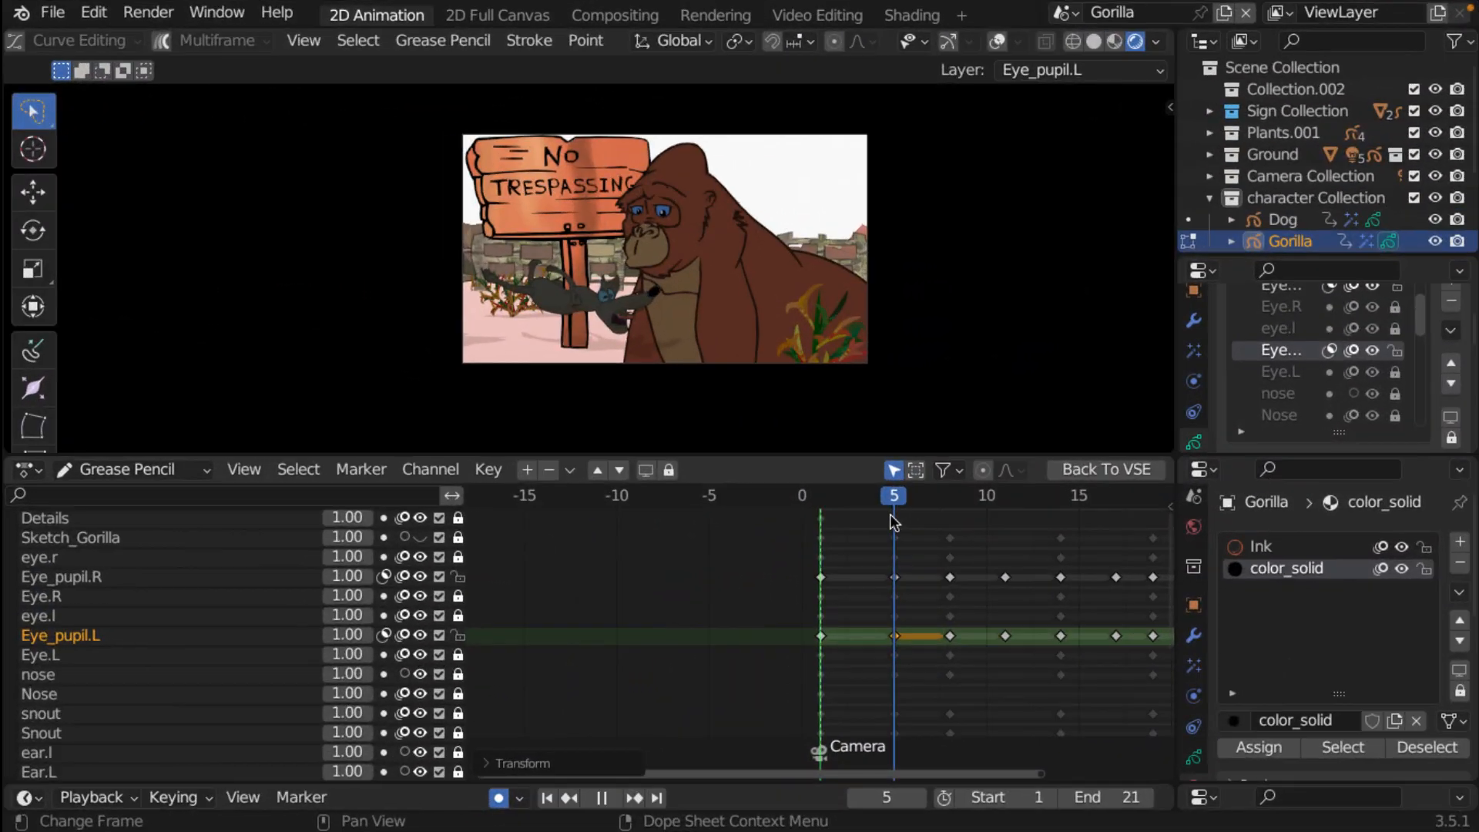
pyautogui.moveTo(889, 515); pyautogui.dragTo(996, 532)
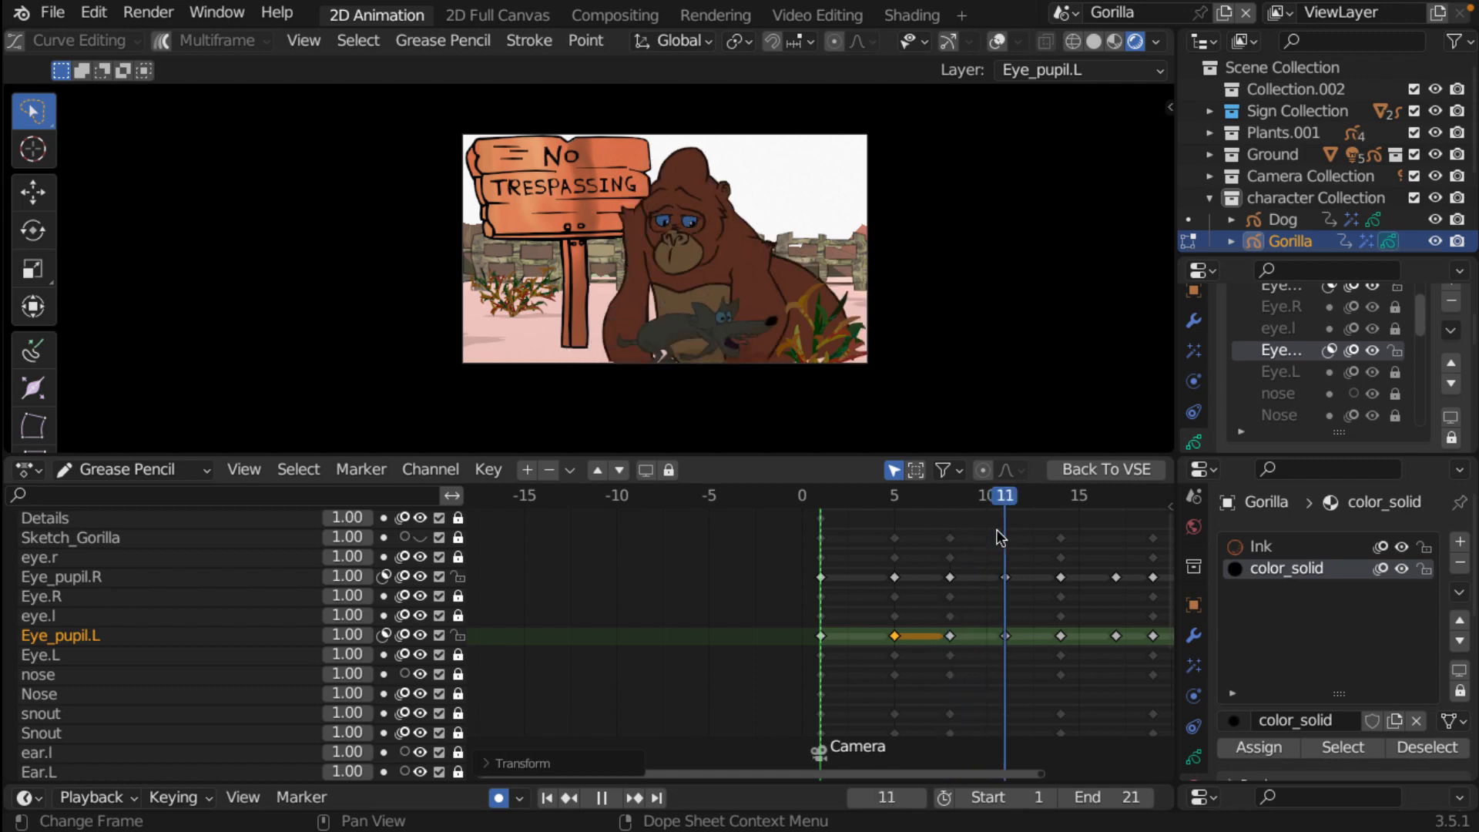
# - Delete the Eye_pupil.R and Eye_pupil.L keyframes at frame 11, checking the neighbouring frames before removing them
pyautogui.click(1005, 577)
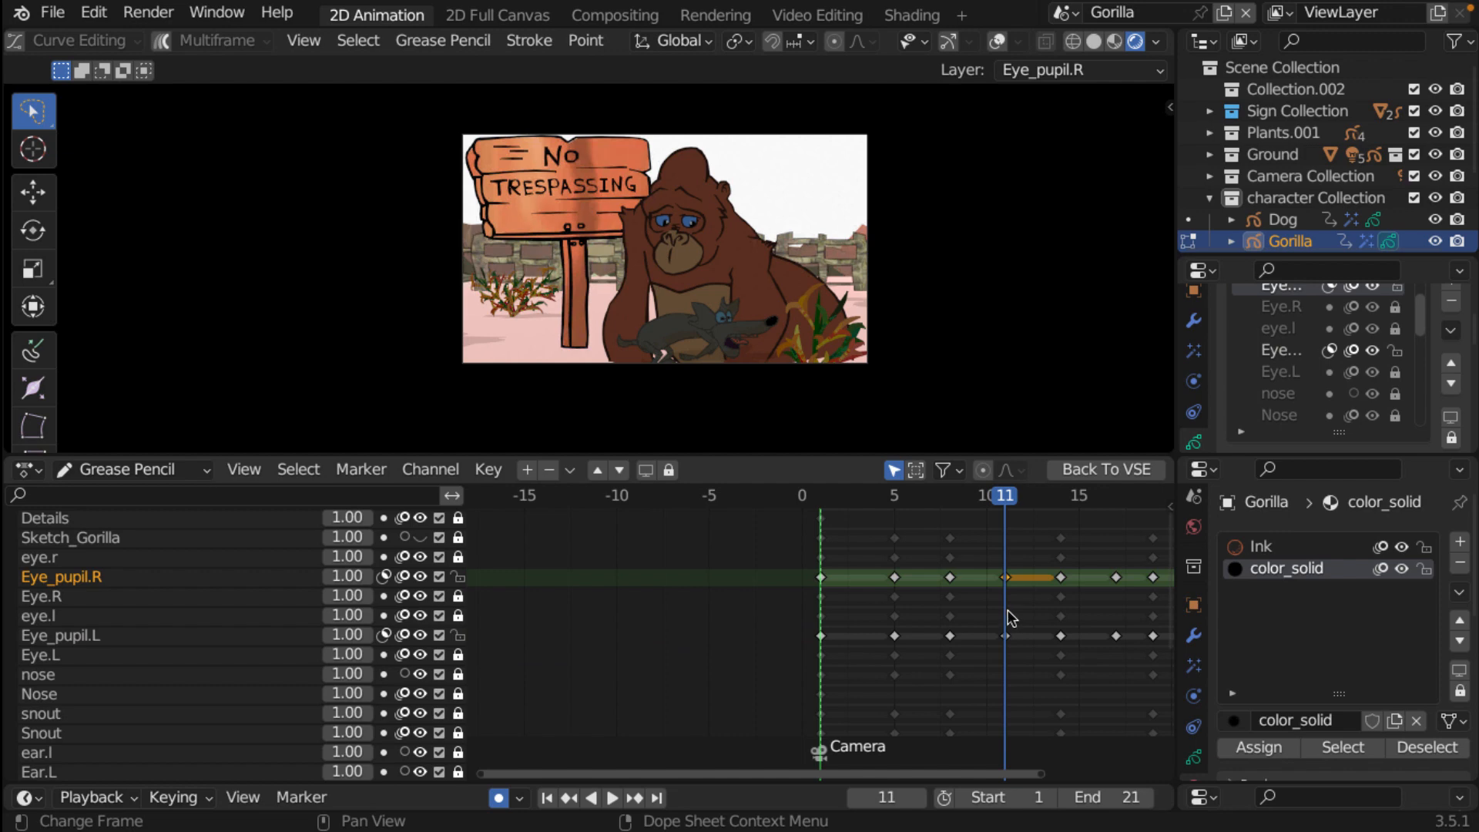
pyautogui.press('x')
pyautogui.press('Escape')
pyautogui.press('space')
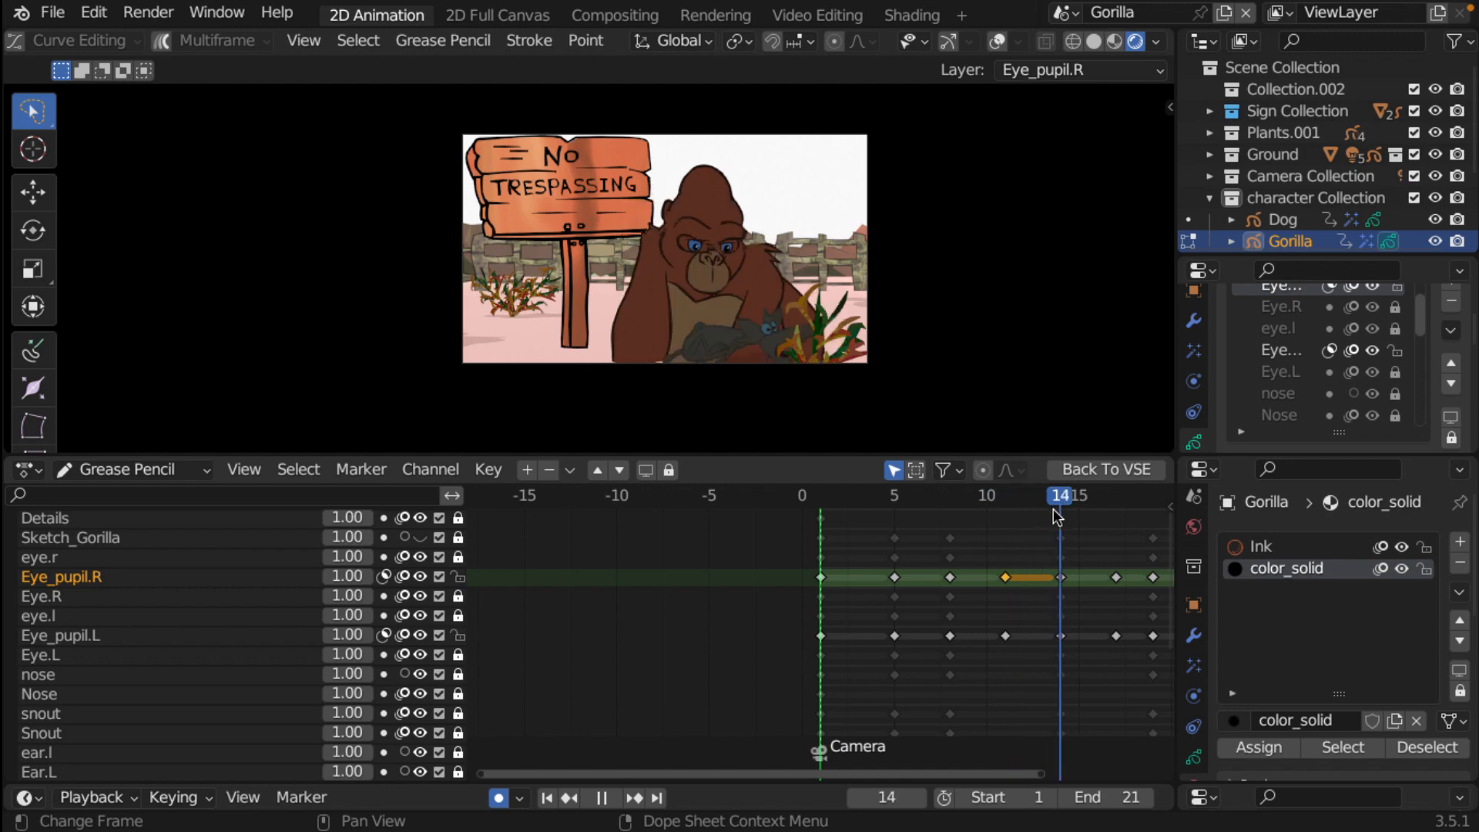
pyautogui.moveTo(1052, 509); pyautogui.dragTo(994, 499)
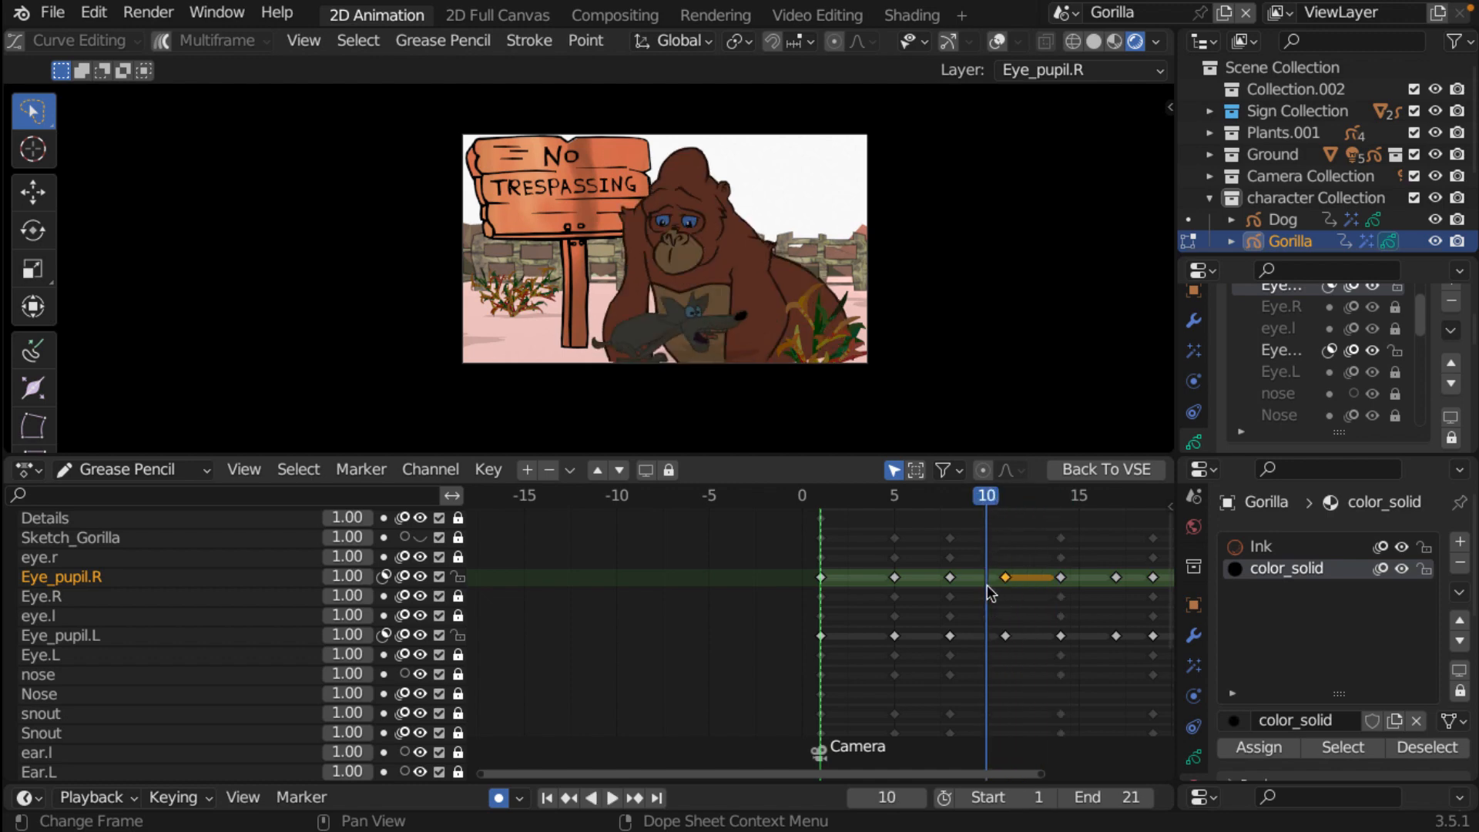
pyautogui.press('x')
pyautogui.click(991, 587)
pyautogui.click(1006, 635)
pyautogui.press('x')
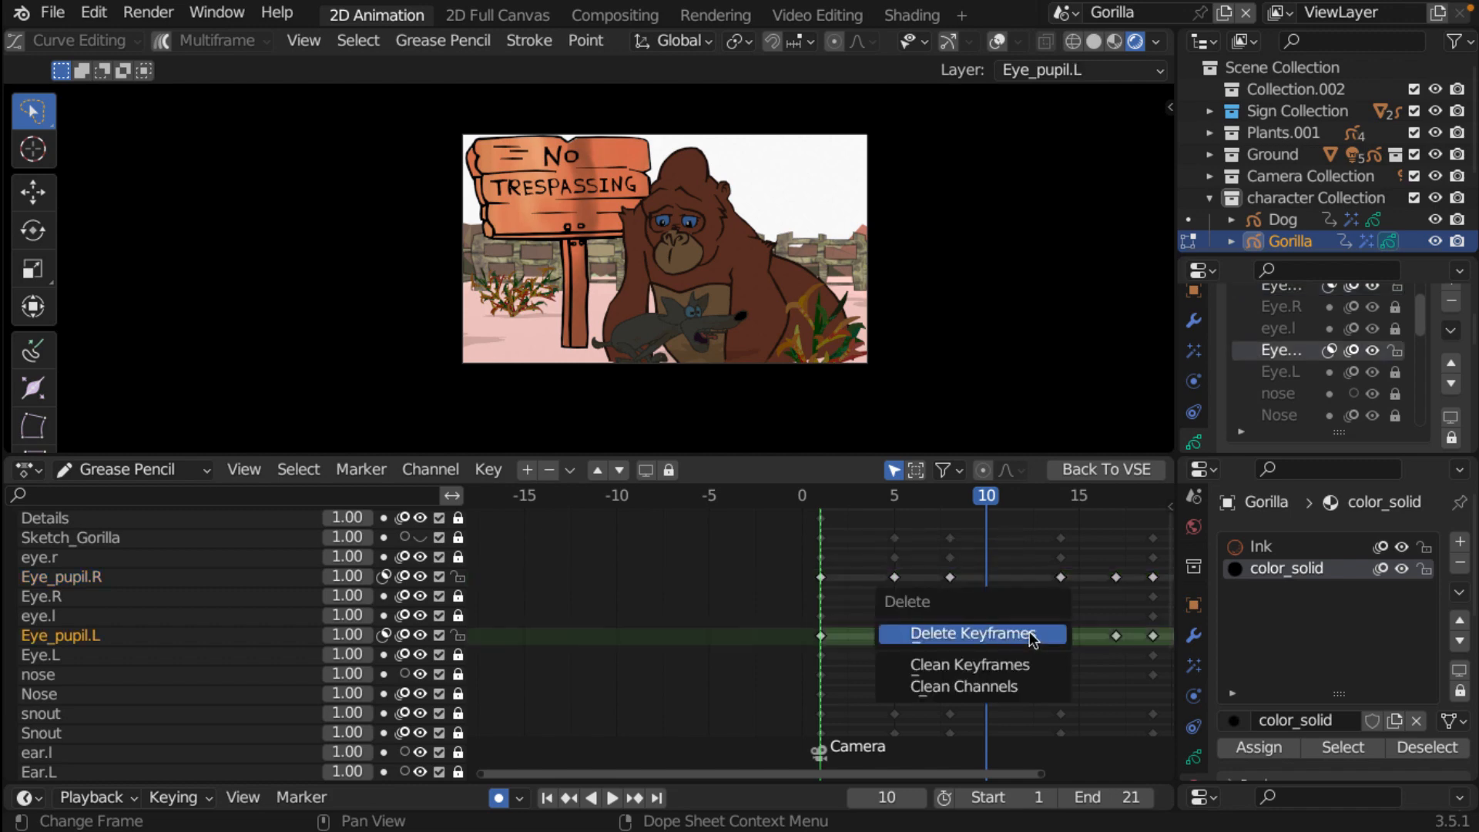
pyautogui.click(1032, 636)
# - Play the animation from the first frame to review the gorilla's eyes, and save the file
pyautogui.moveTo(989, 497); pyautogui.dragTo(1023, 502)
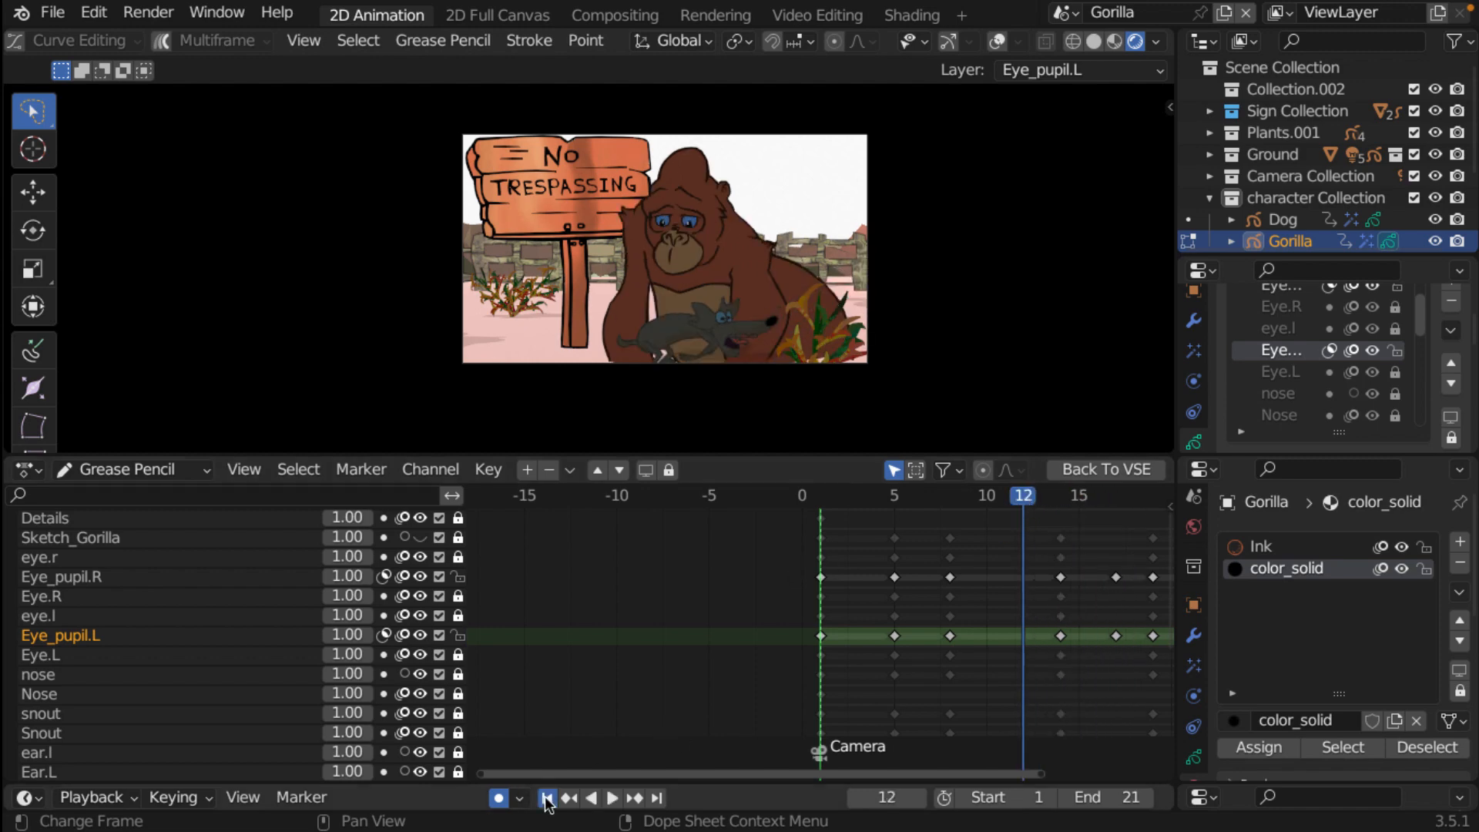
pyautogui.click(546, 798)
pyautogui.click(612, 797)
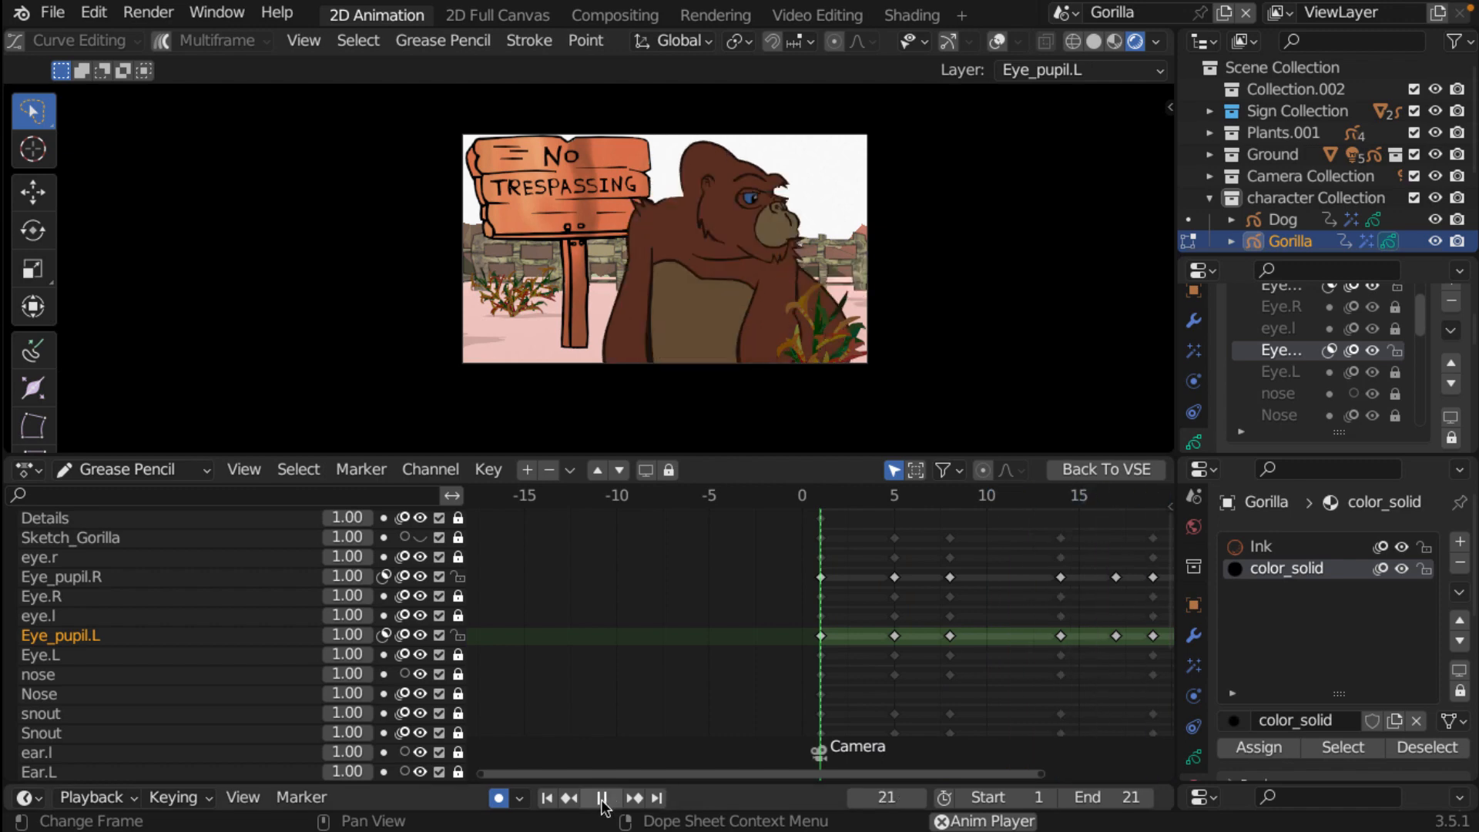
pyautogui.press('space')
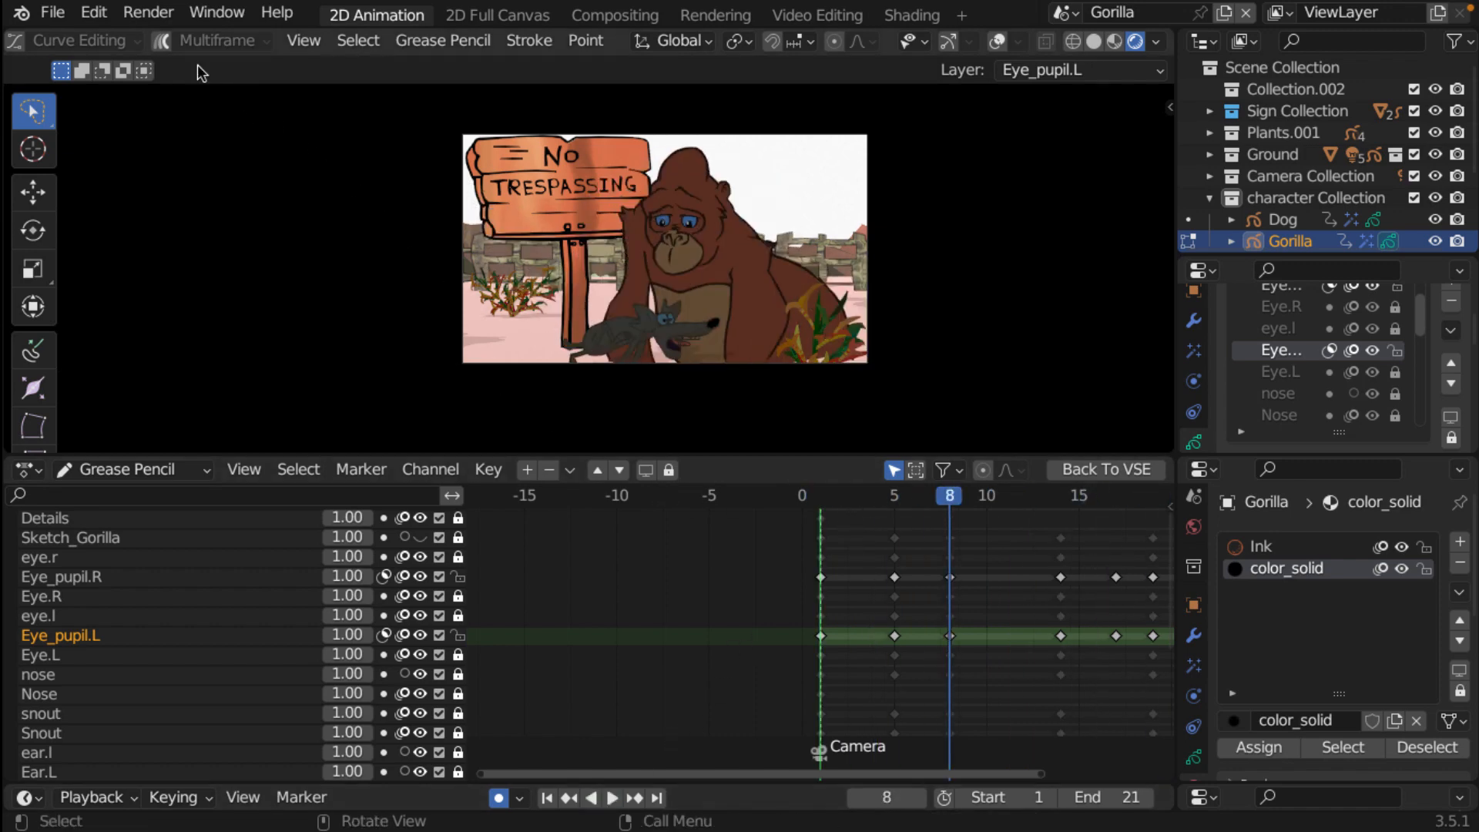
pyautogui.click(68, 16)
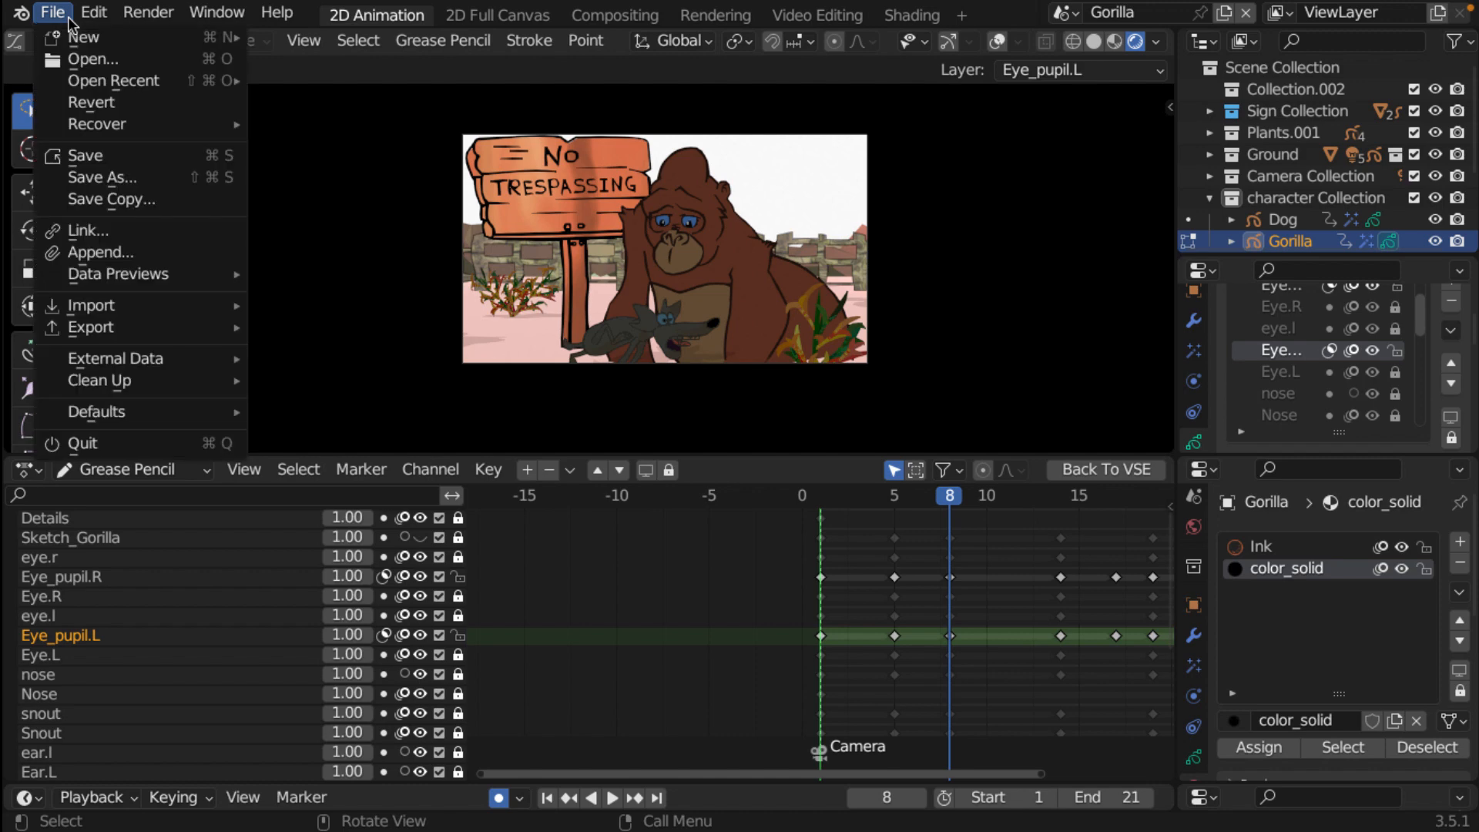
pyautogui.click(82, 156)
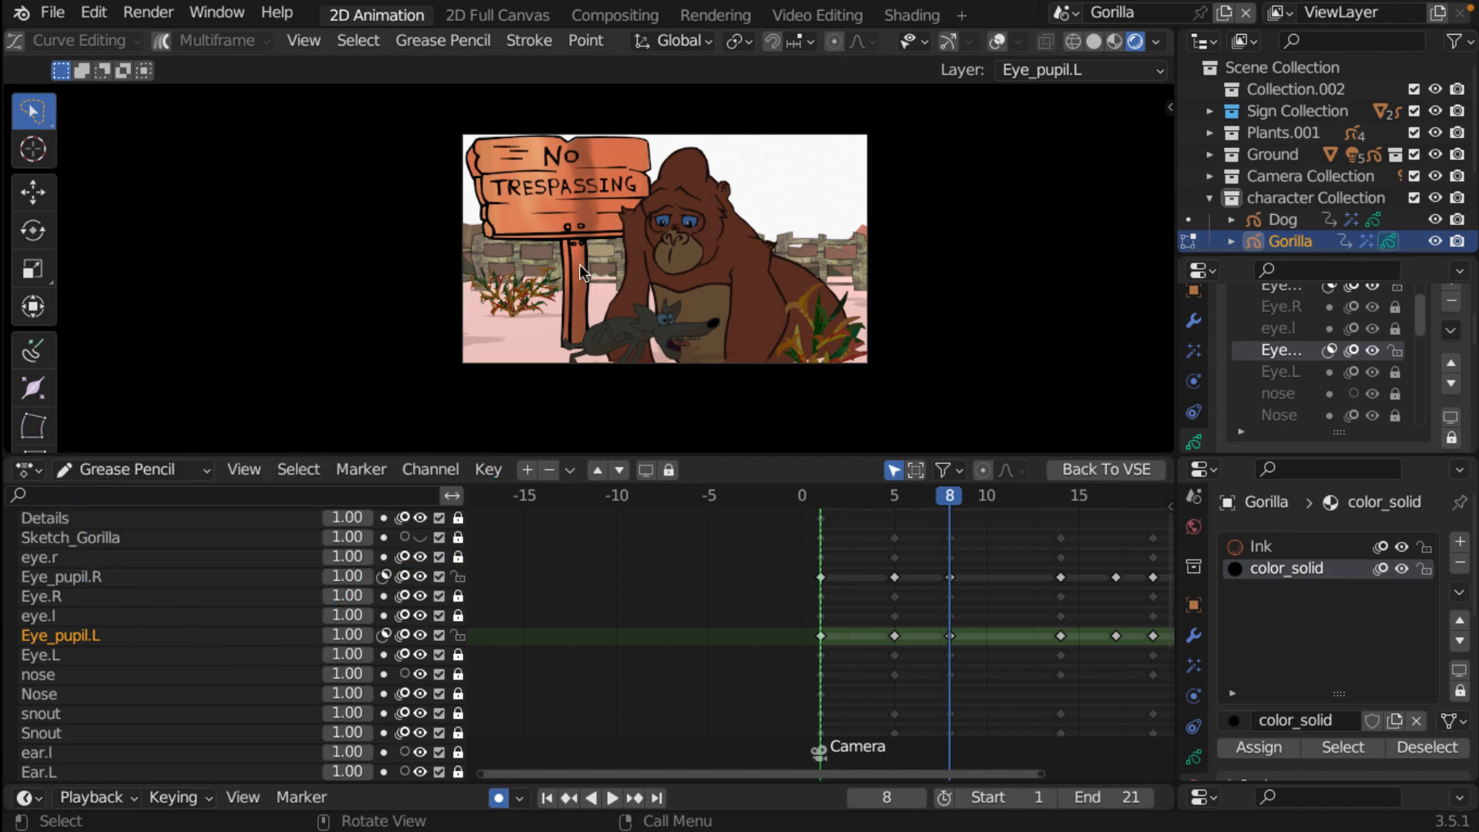
# - Examine the gorilla's later poses at frames 51, 83 and 120 against the sign
pyautogui.scroll(4, 579, 265)
pyautogui.scroll(-2, 579, 265)
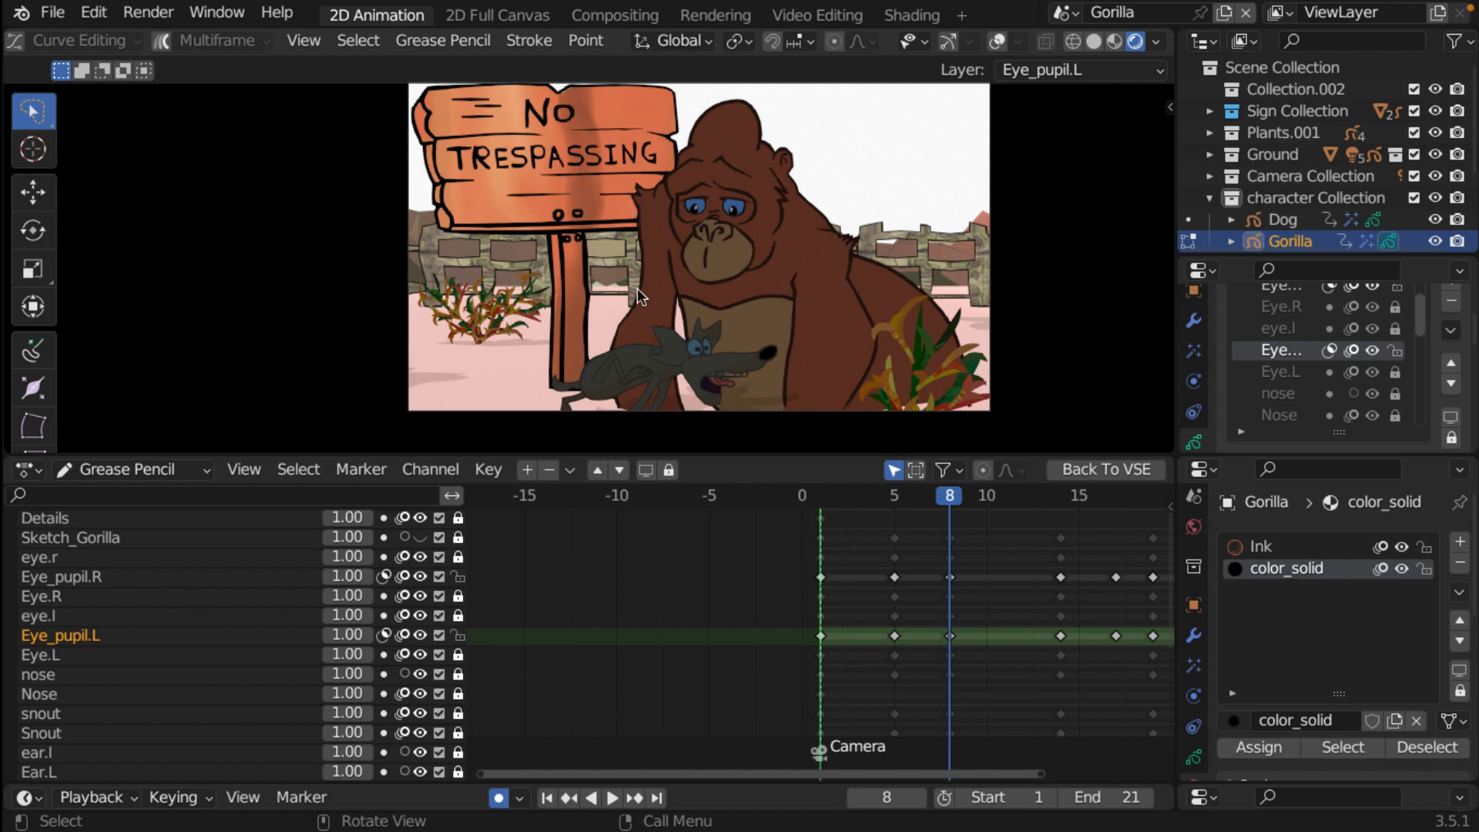
pyautogui.scroll(-8, 885, 651)
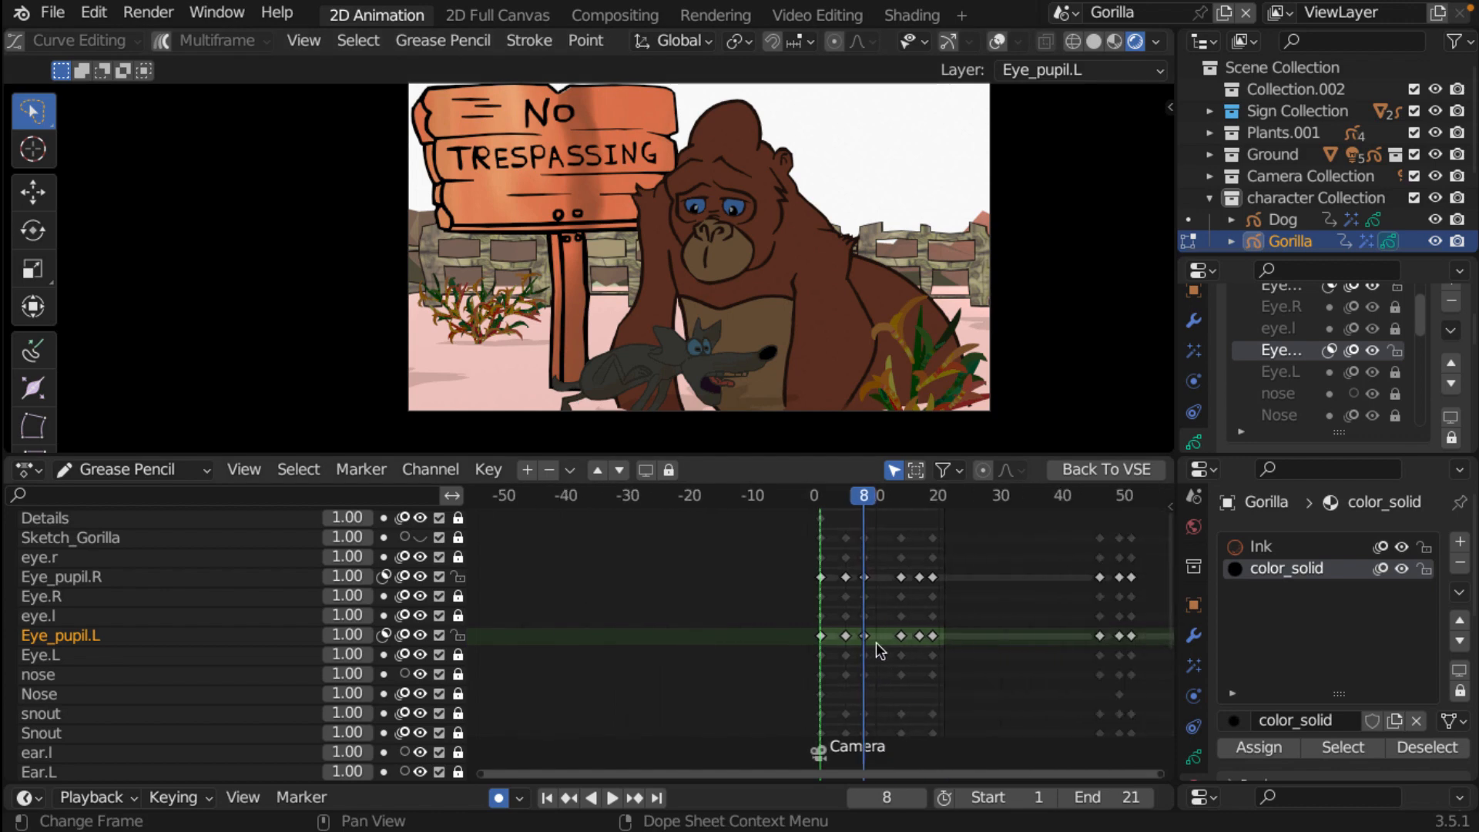
pyautogui.scroll(1, 914, 657)
pyautogui.moveTo(914, 657); pyautogui.dragTo(759, 670, button='middle')
pyautogui.press('space')
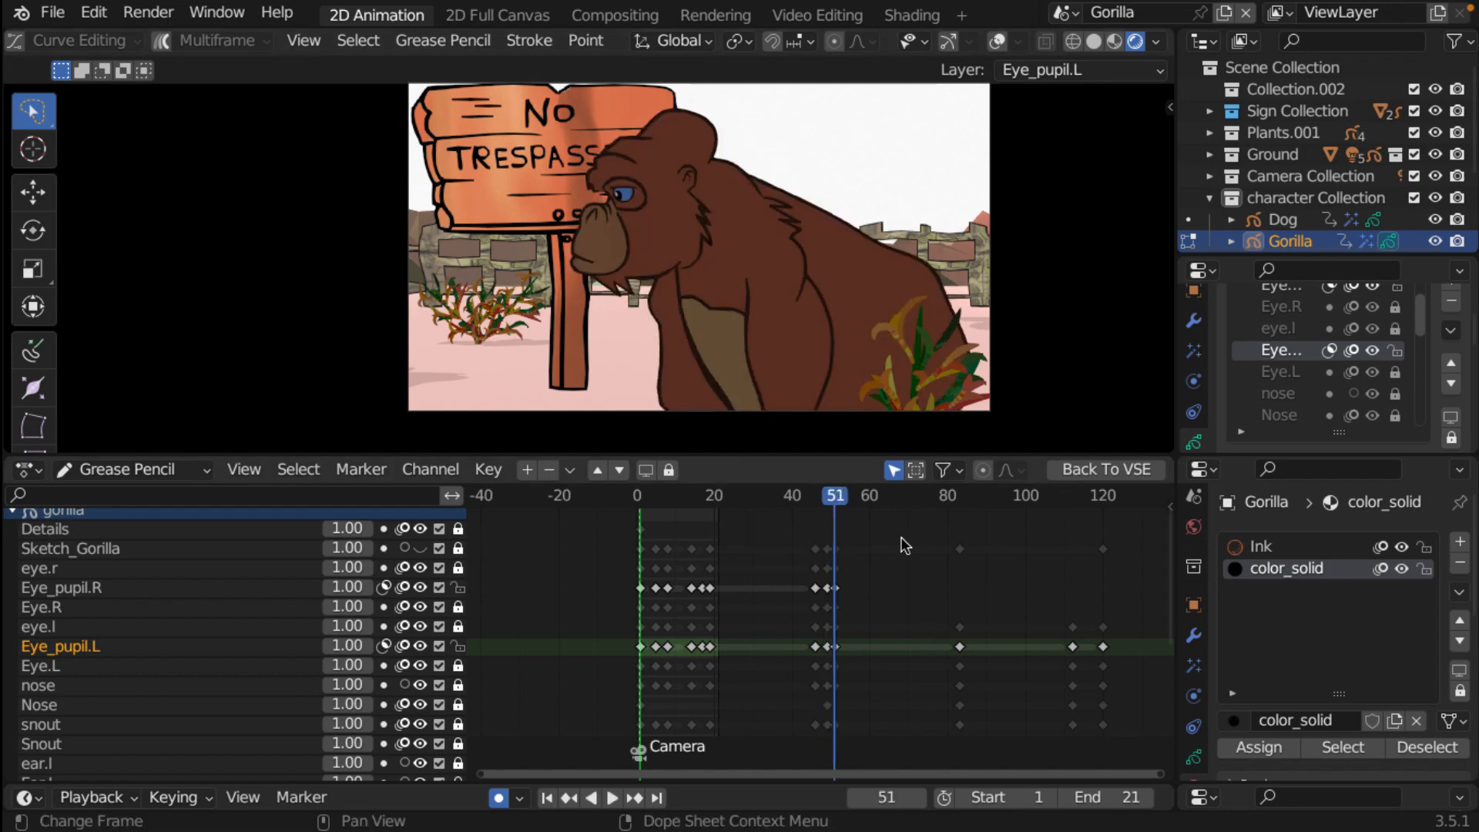
pyautogui.moveTo(913, 520); pyautogui.dragTo(958, 524)
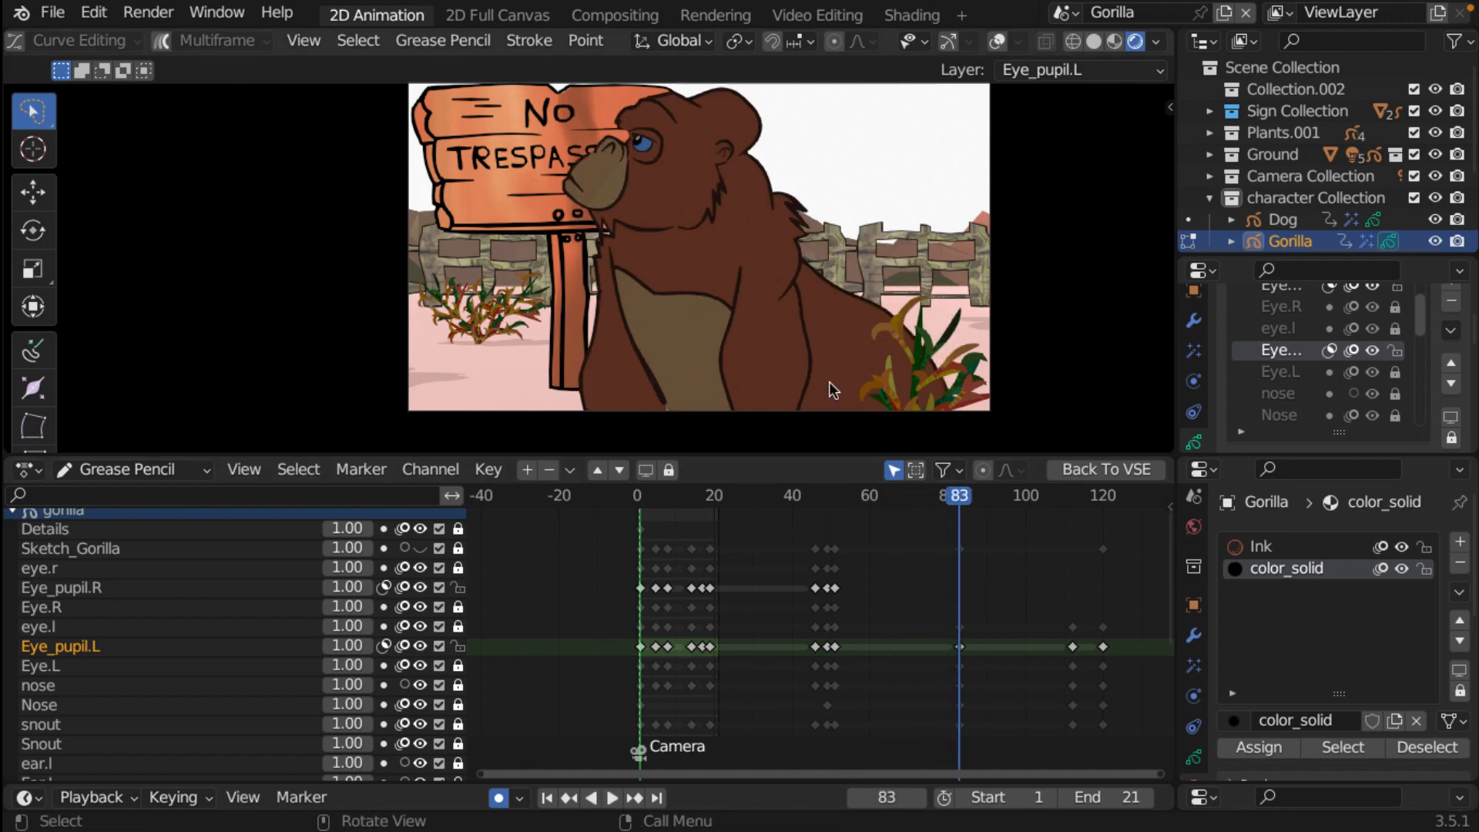
pyautogui.scroll(-1, 524, 193)
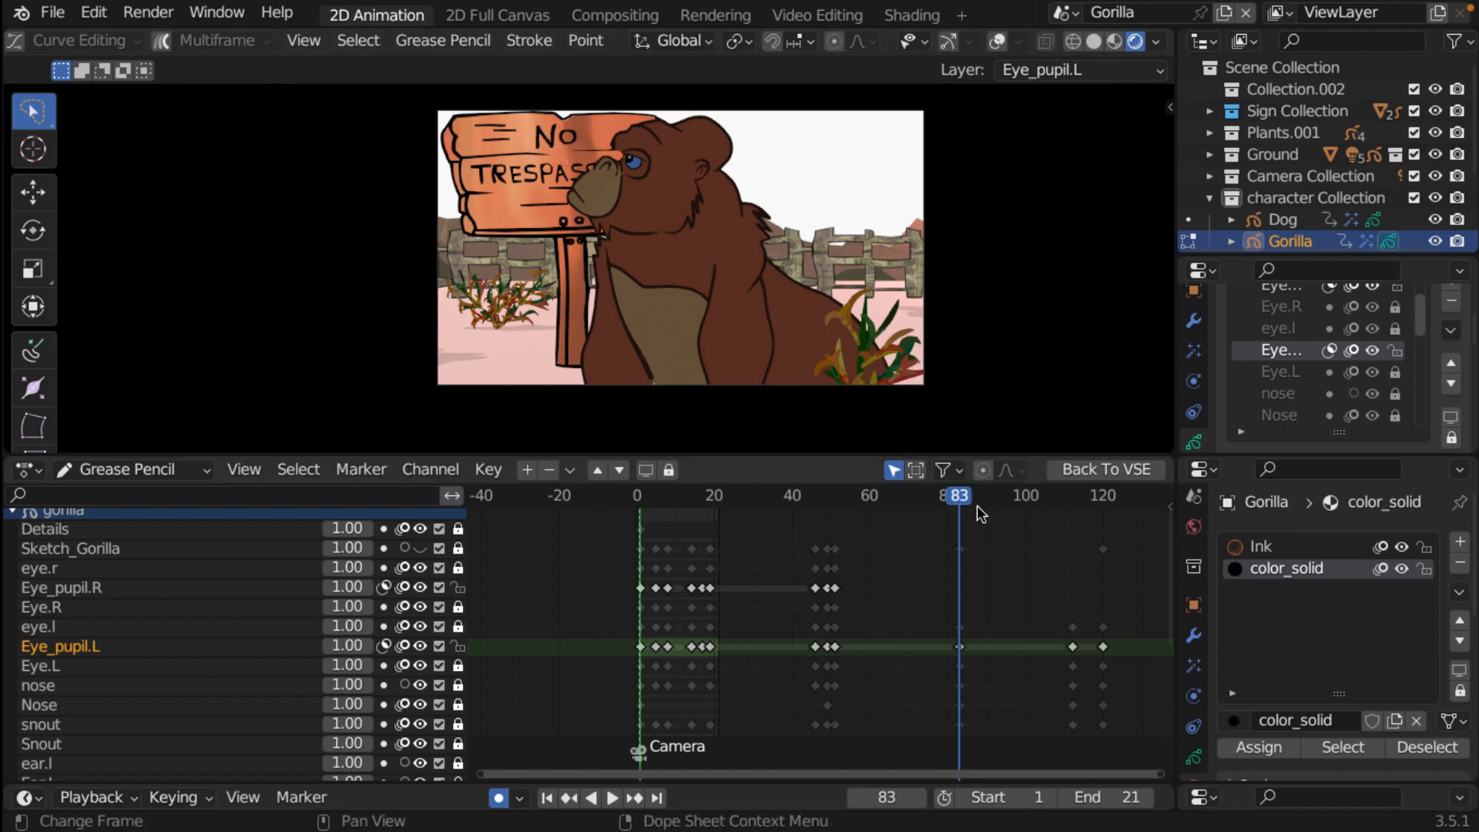
pyautogui.moveTo(969, 506); pyautogui.dragTo(1105, 530)
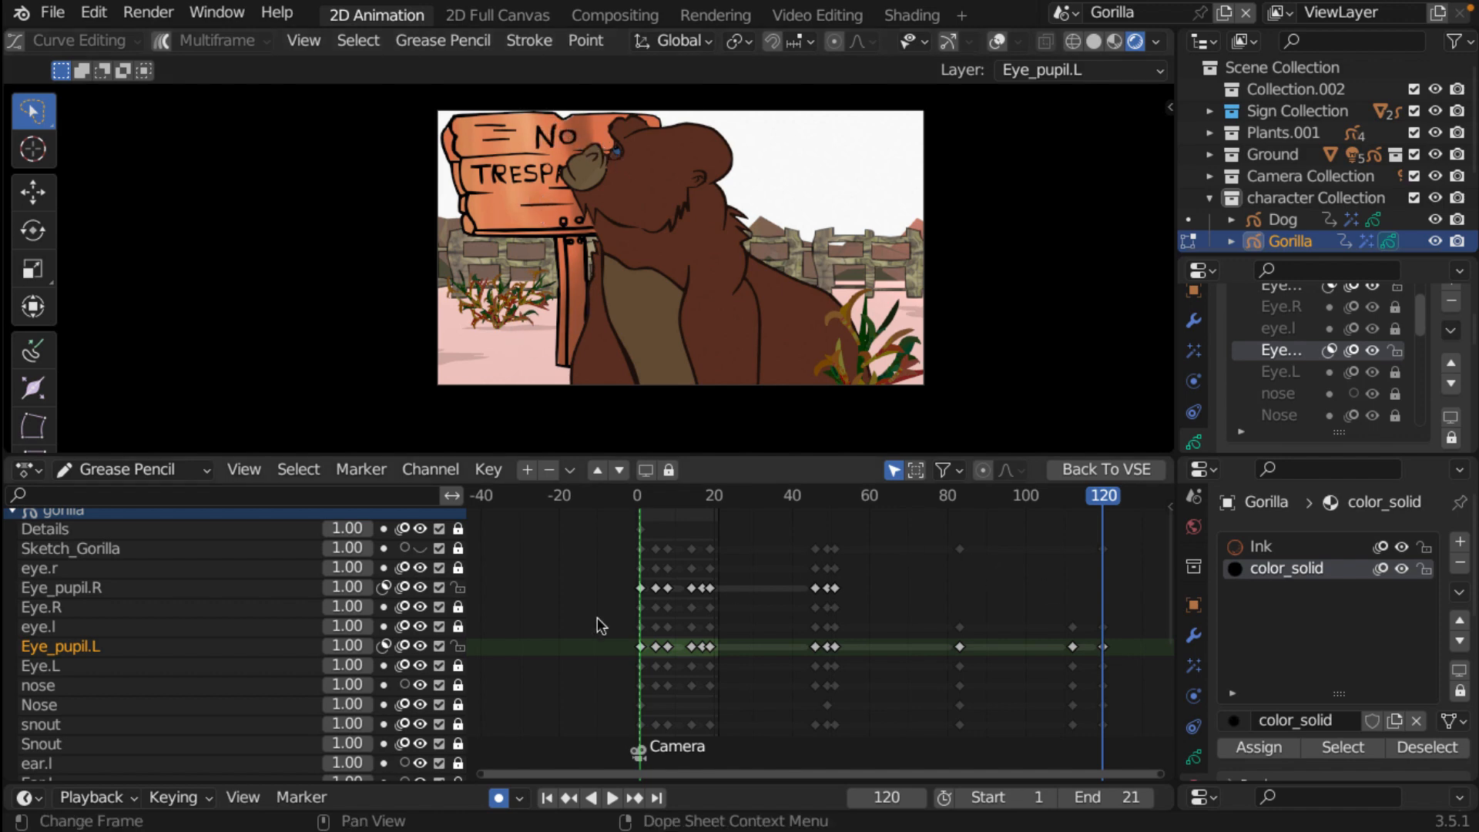
# - Disable automatic keyframing and switch the gorilla from Edit Mode to Object Mode
pyautogui.click(499, 797)
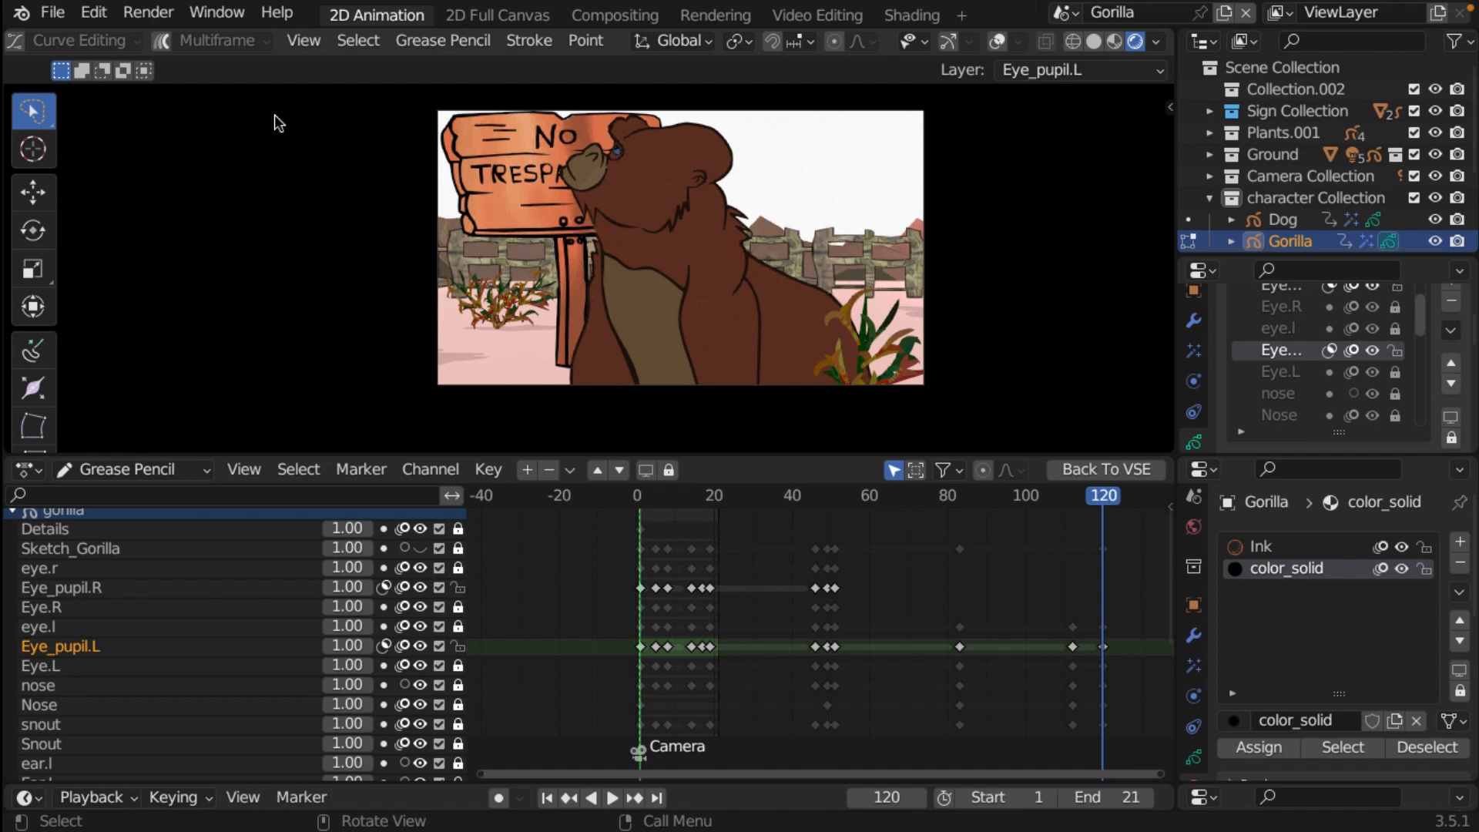
pyautogui.scroll(3, 102, 40)
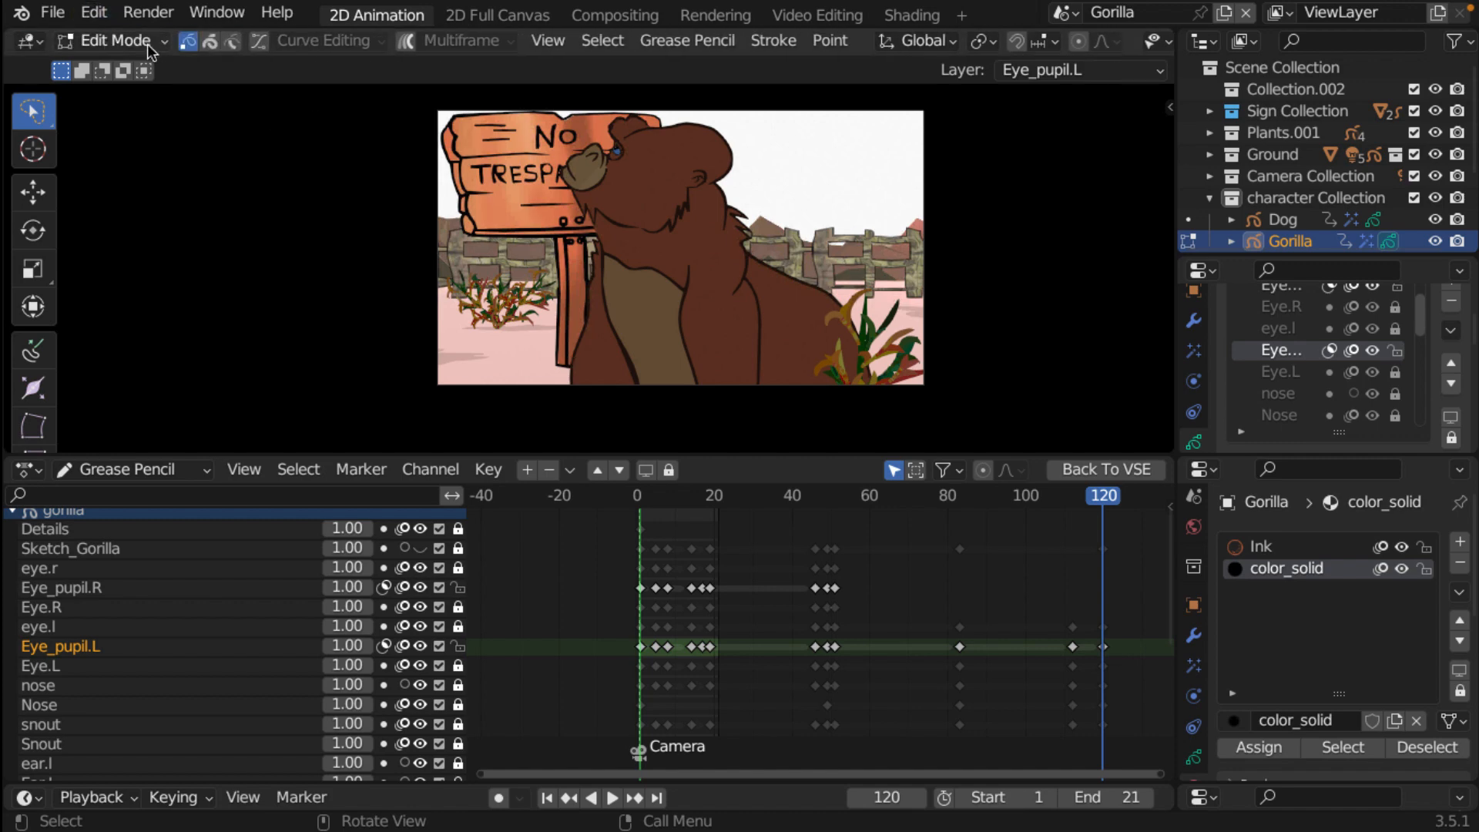
pyautogui.click(142, 42)
pyautogui.click(131, 60)
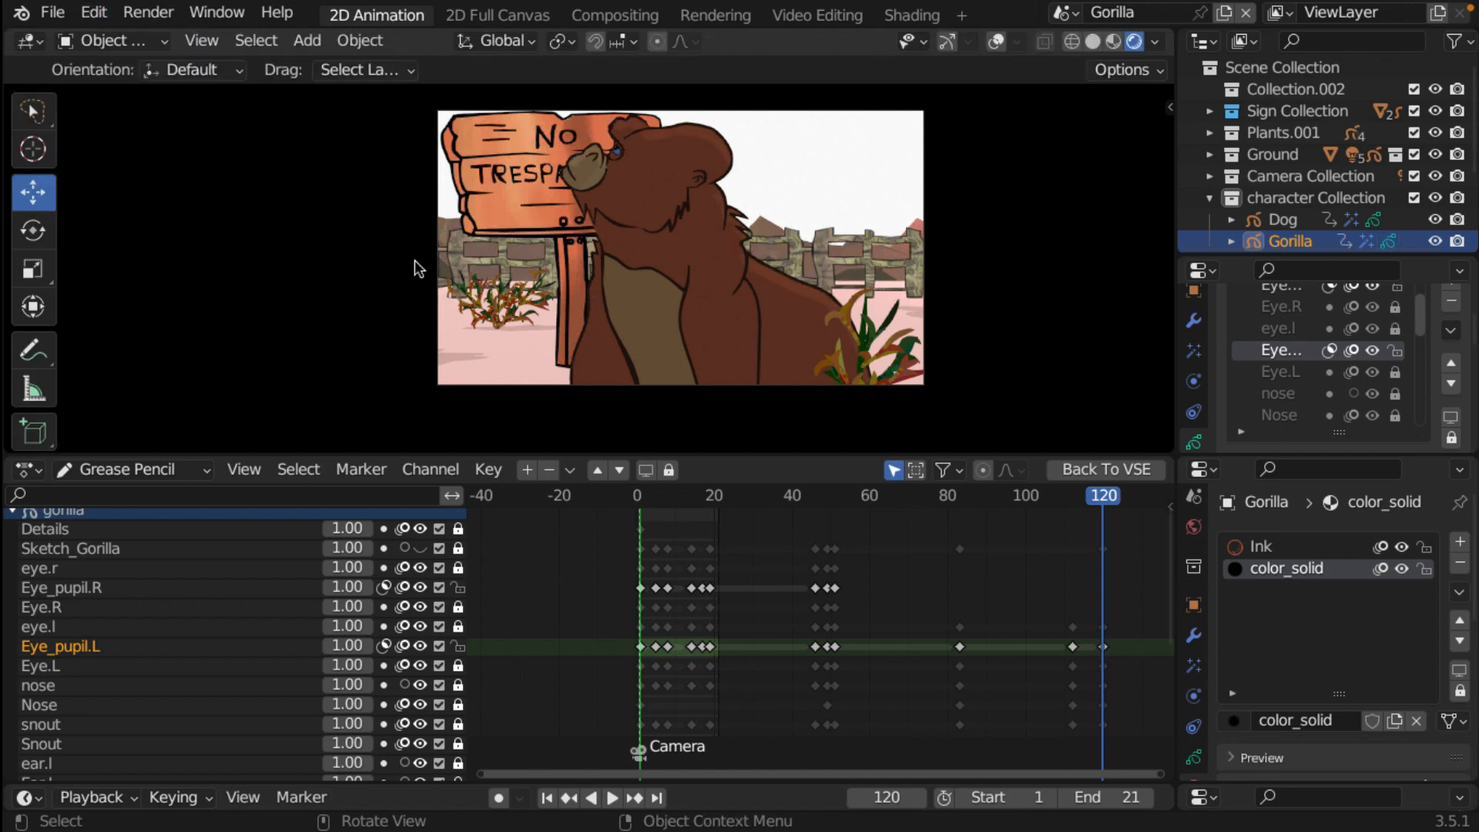
# - Move the No Trespassing sign about -0.27 m along the global Y axis and check its placement at frame 141
pyautogui.click(563, 351)
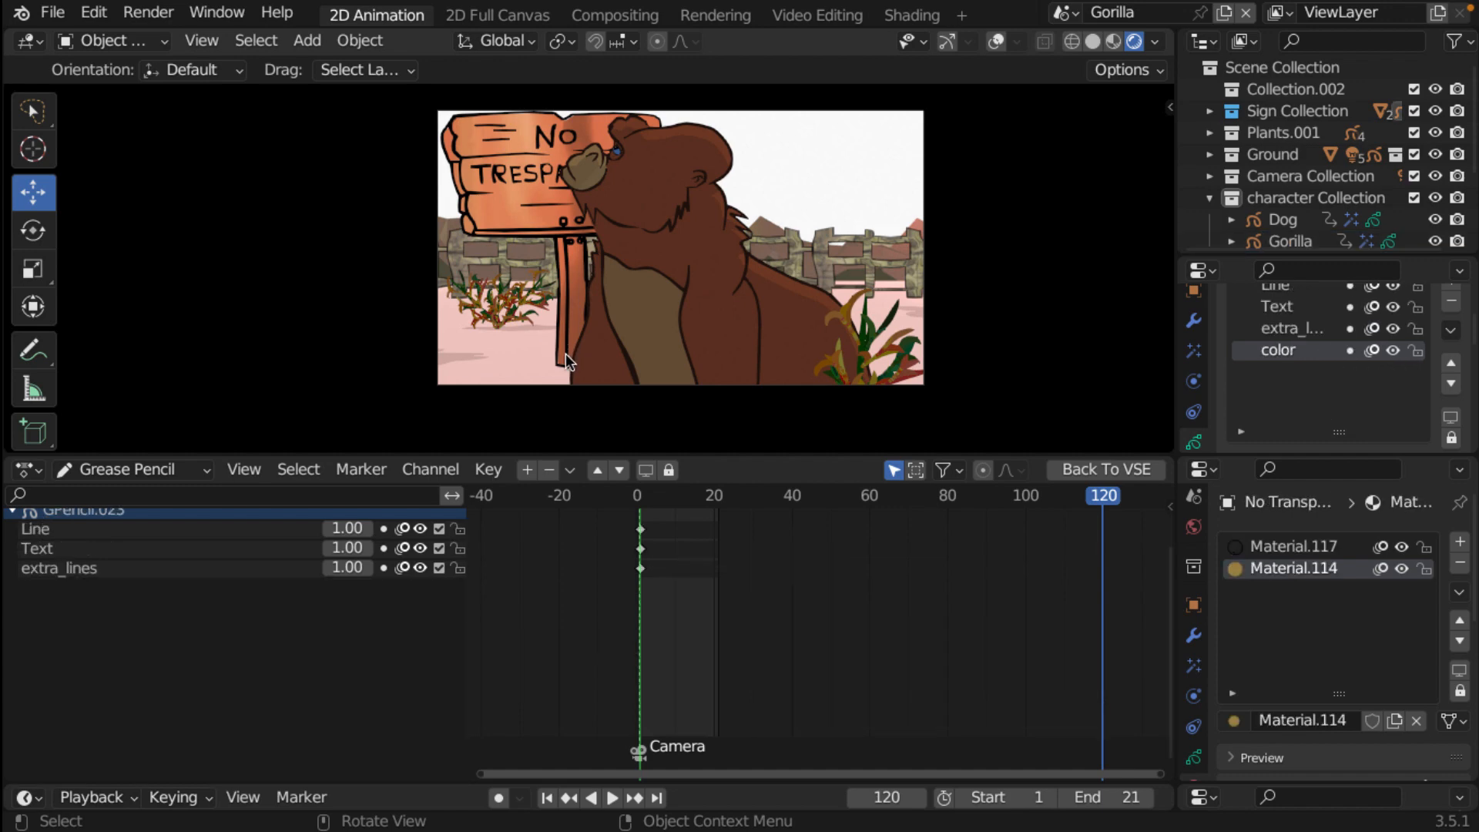
pyautogui.press('g')
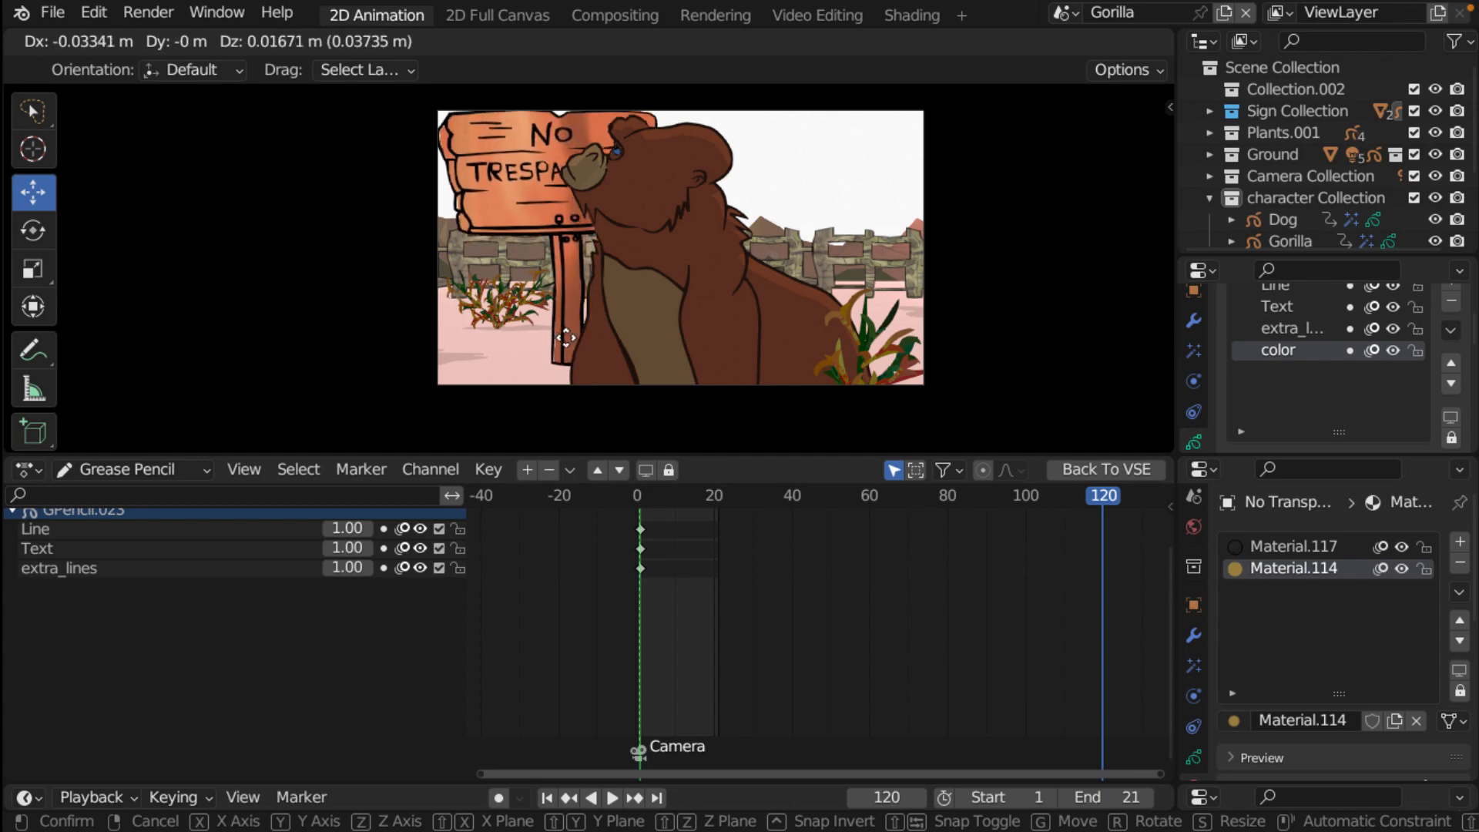
pyautogui.press('Escape')
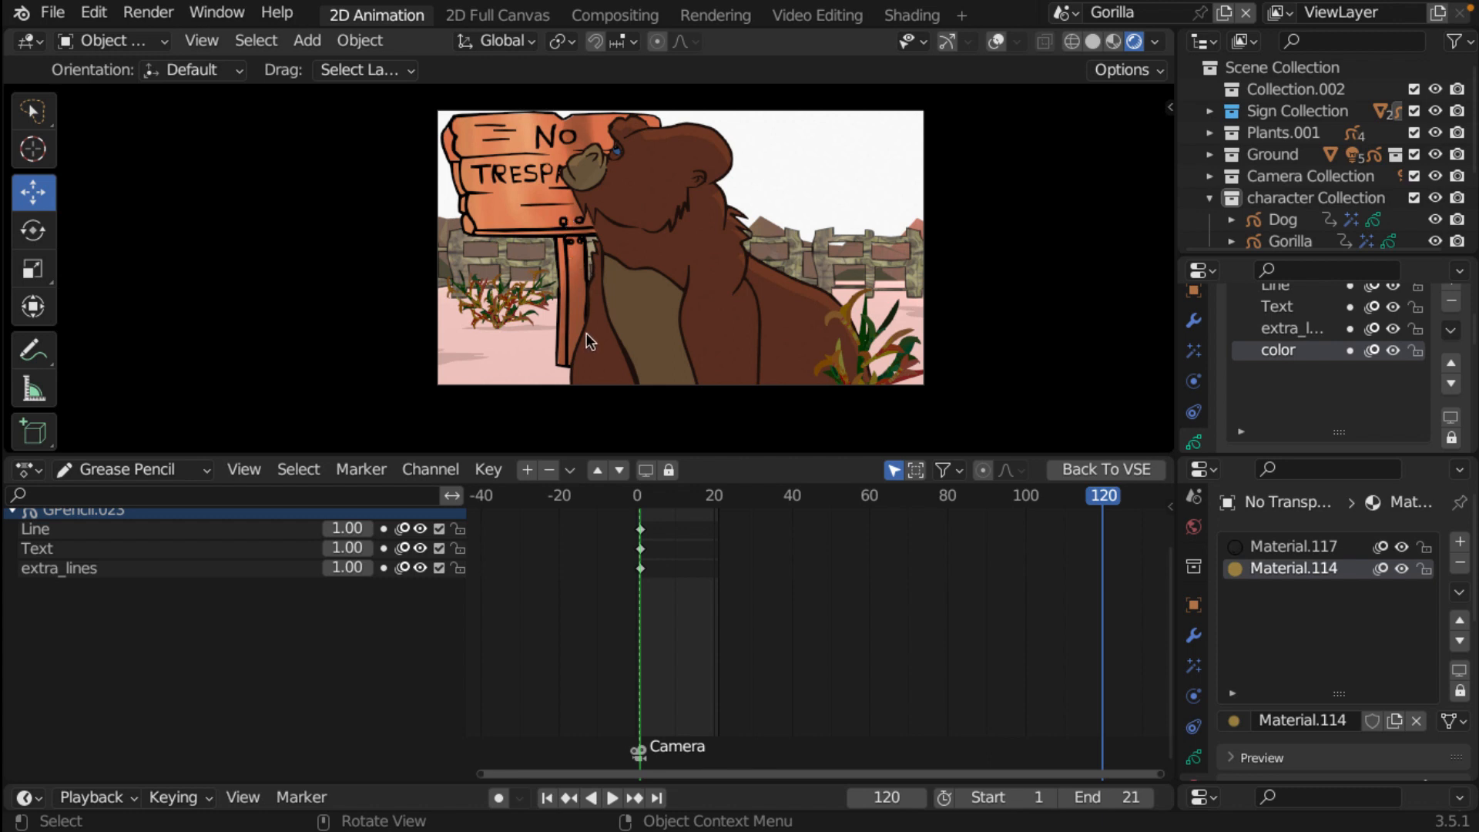
pyautogui.press('g')
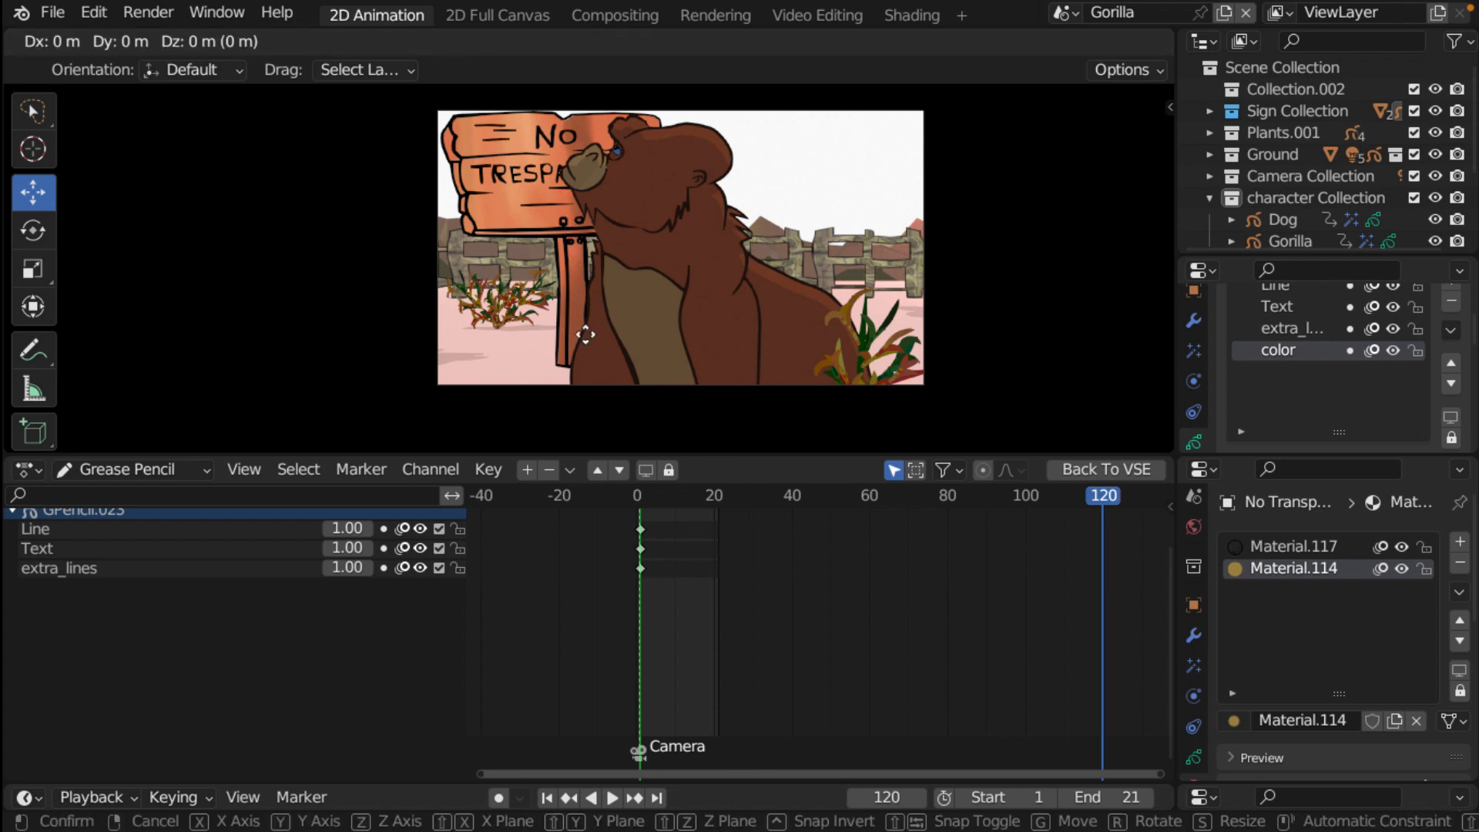
pyautogui.press('y')
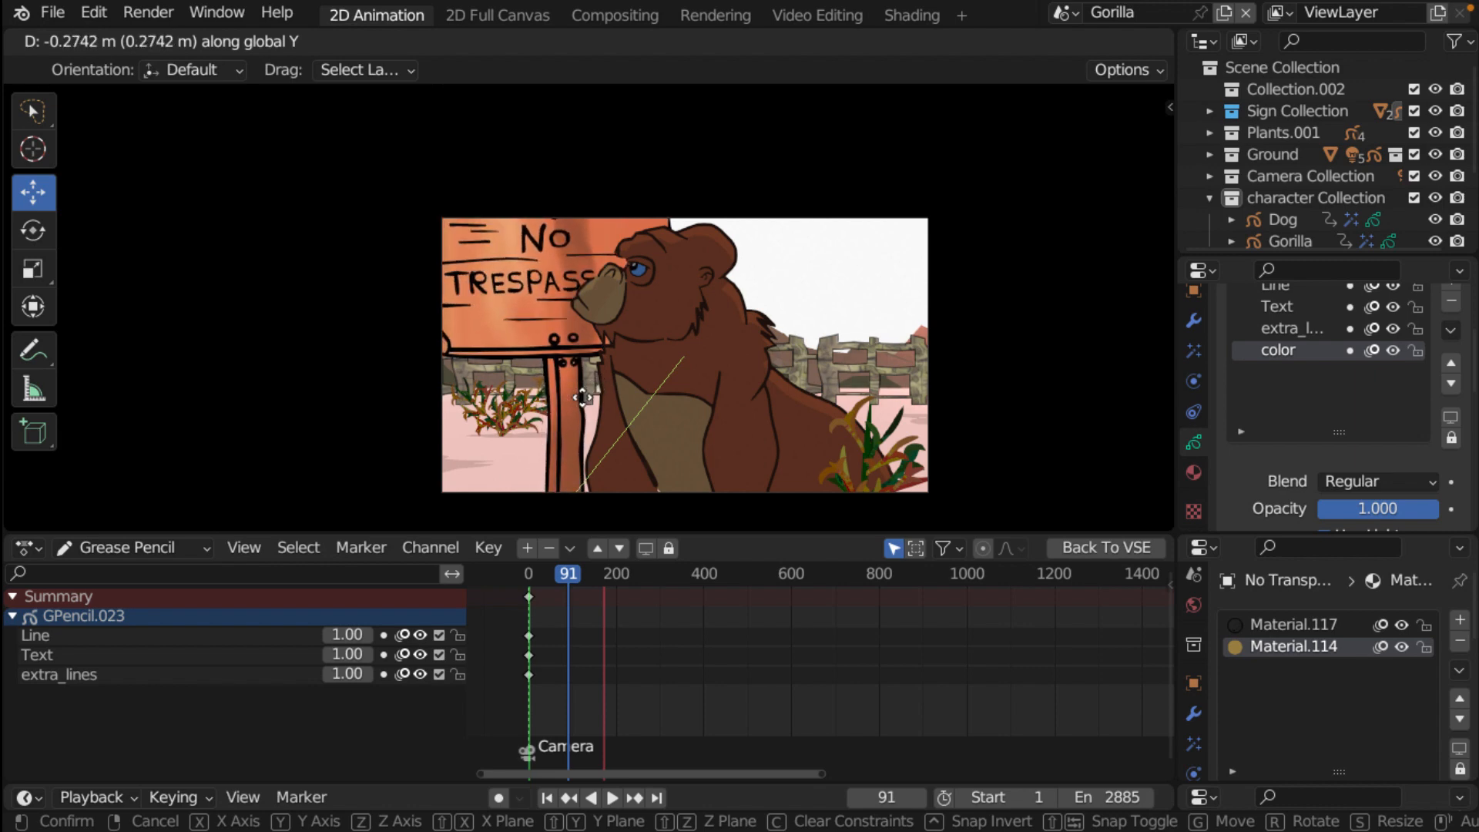
pyautogui.click(583, 397)
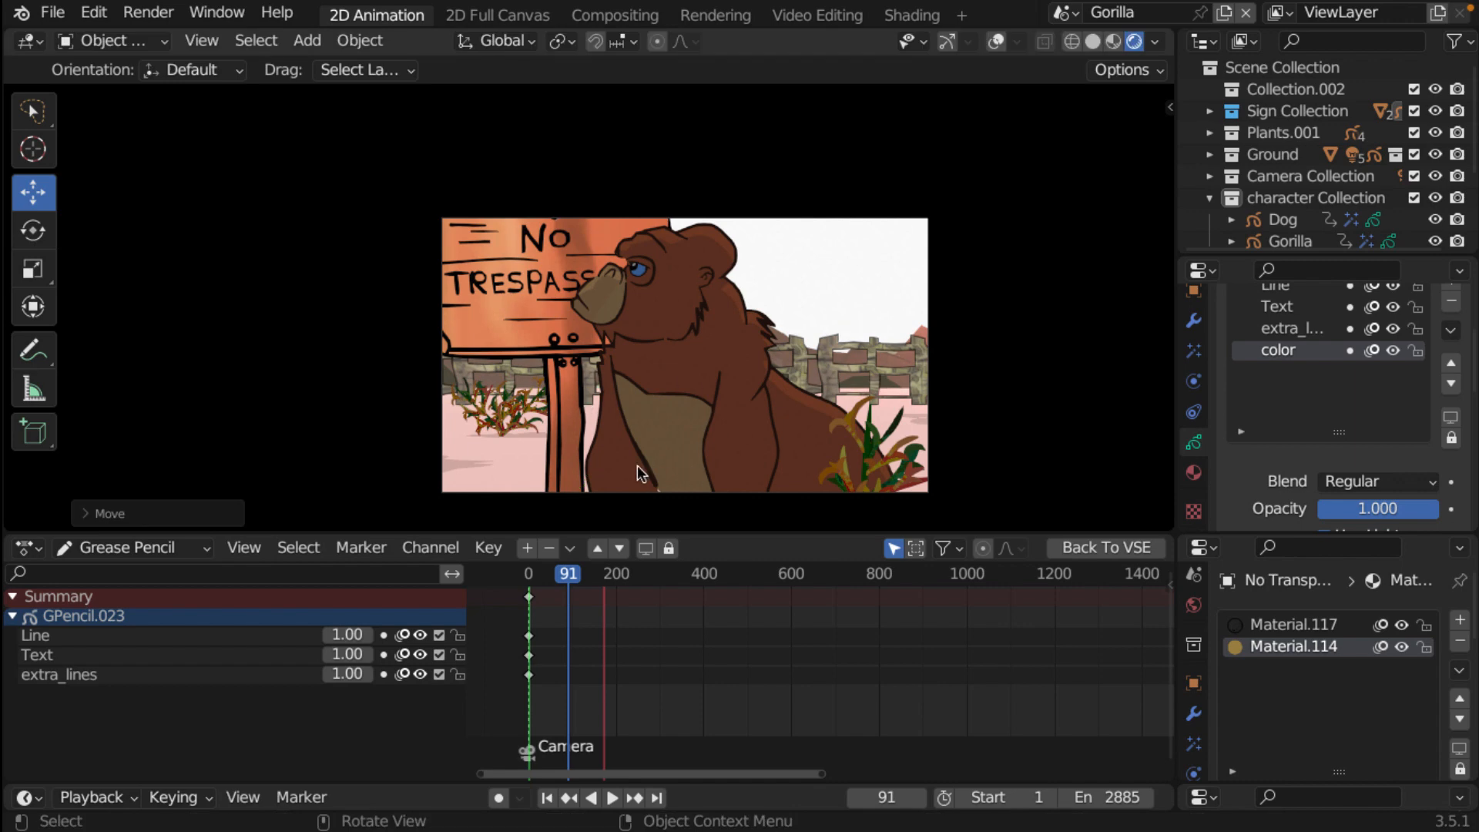
pyautogui.moveTo(574, 576); pyautogui.dragTo(590, 579)
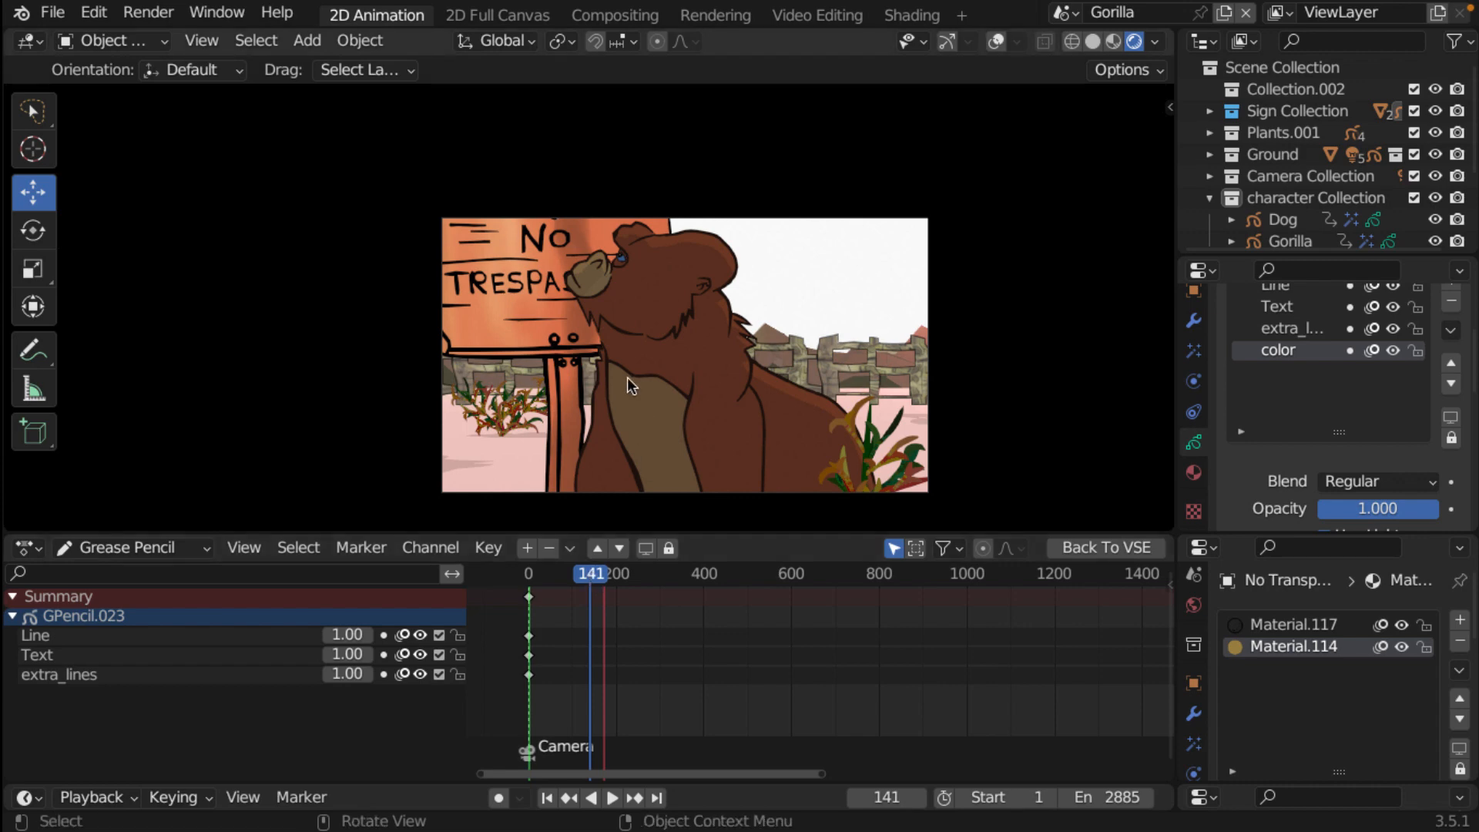
# - Play the shot with the repositioned sign, including its opening frames, stop at frame 5, and save the file
pyautogui.press('space')
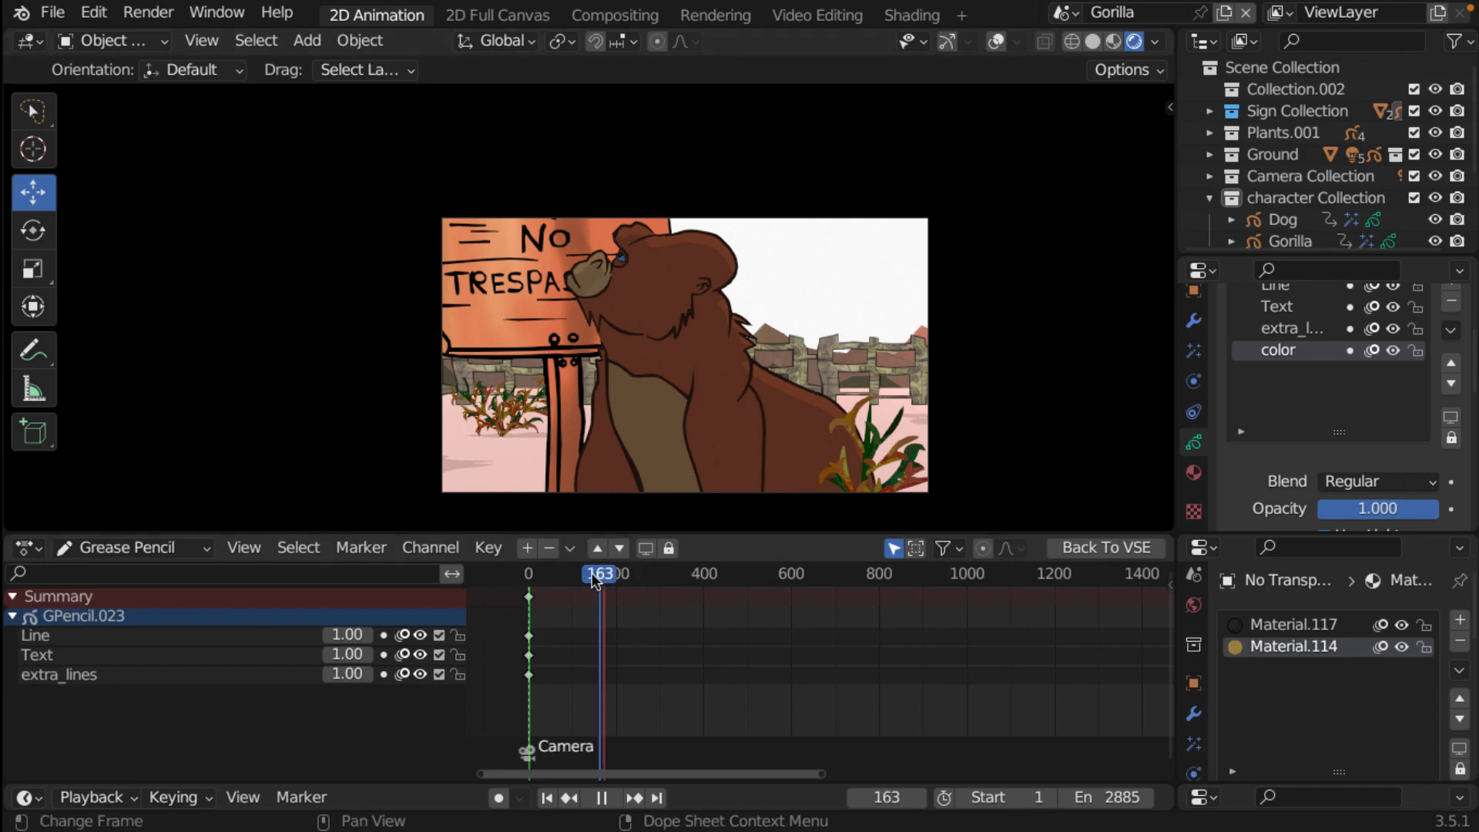
pyautogui.moveTo(595, 582); pyautogui.dragTo(529, 570)
pyautogui.press('space')
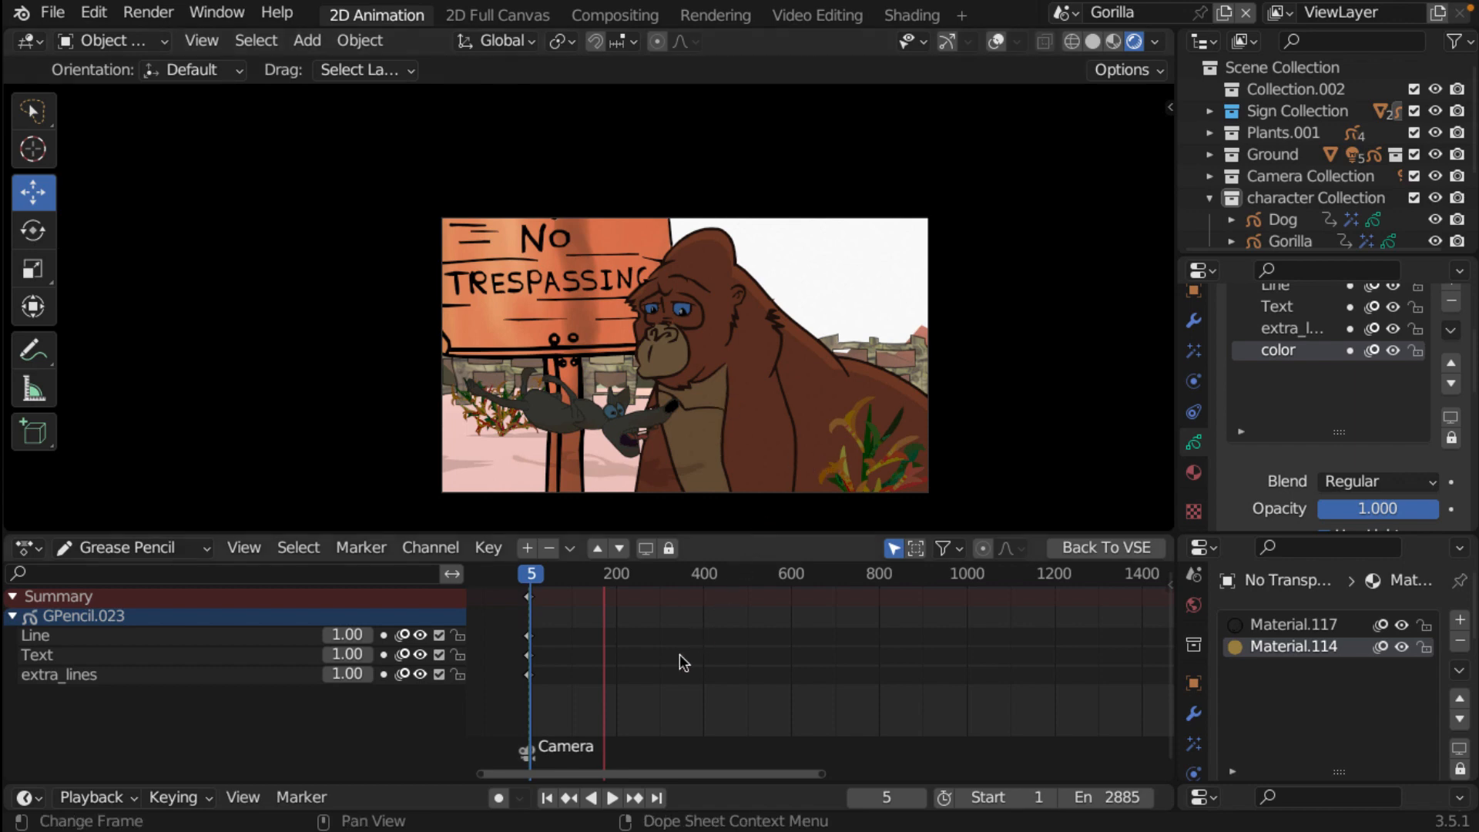
pyautogui.click(52, 11)
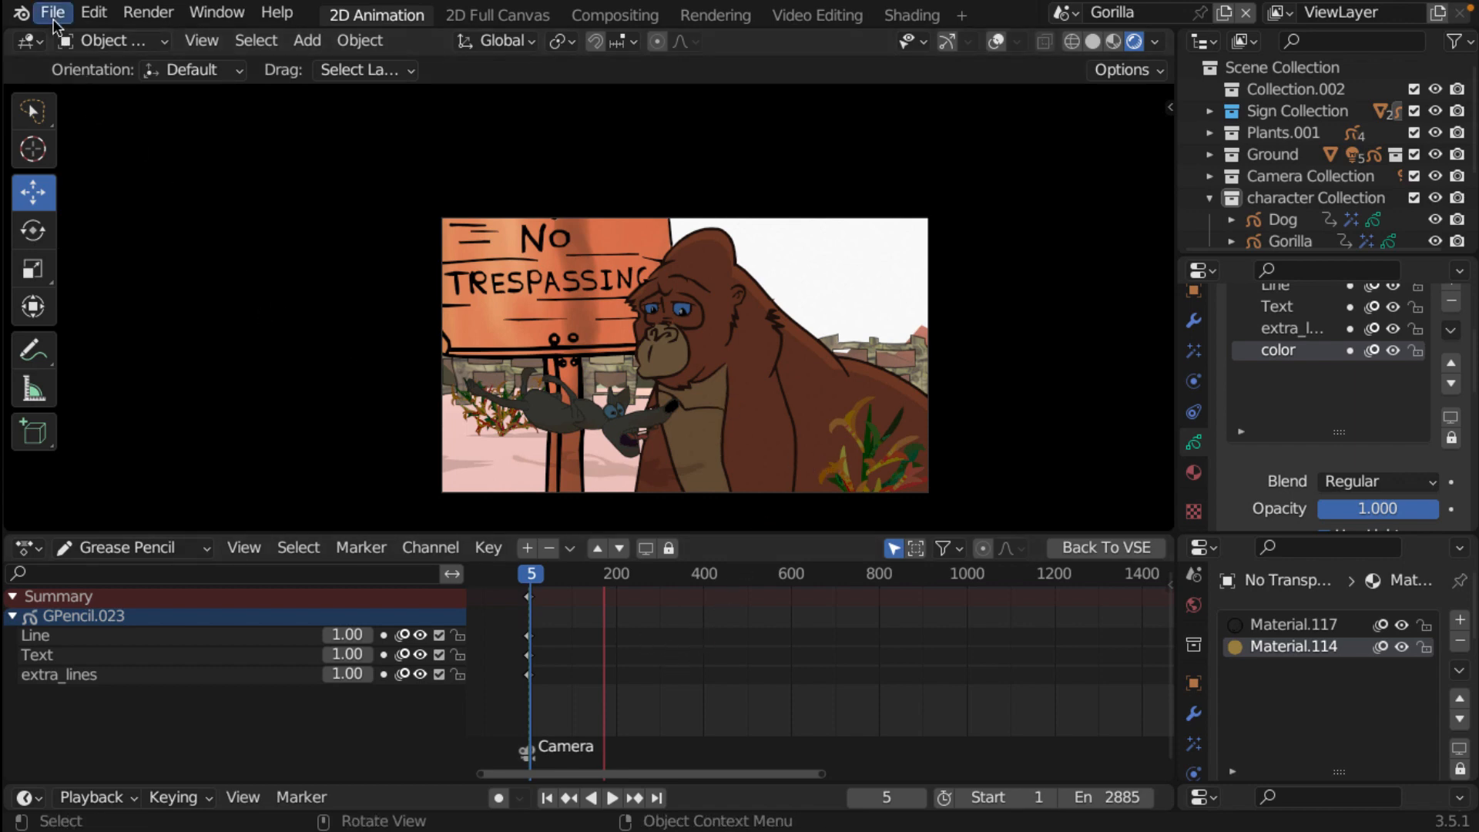
pyautogui.click(109, 162)
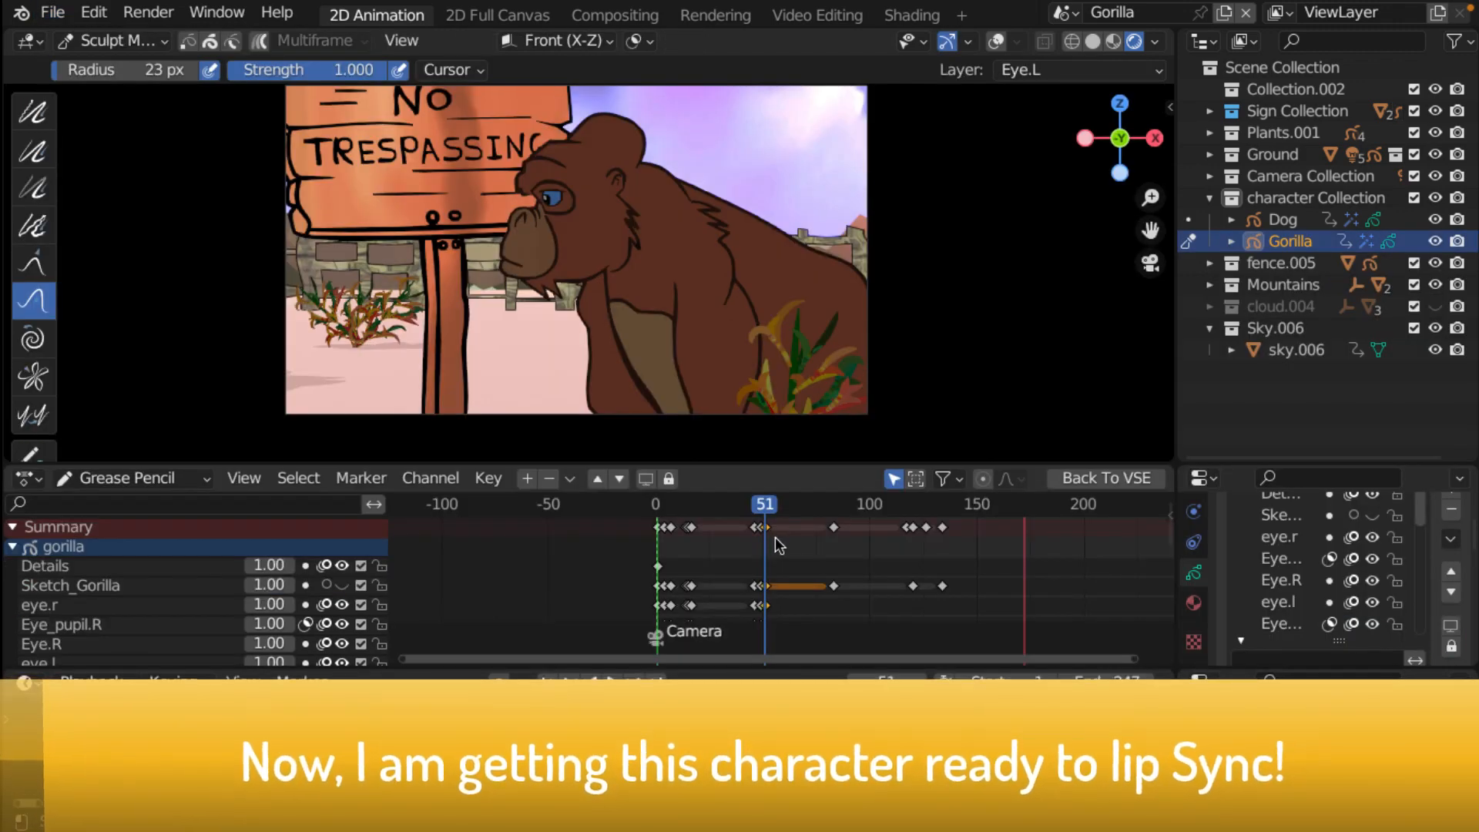
# - Duplicate the gorilla's frame 51 keyframes to about frame 150 and check the poses around frames 138 and 117
pyautogui.press('g')
pyautogui.click(980, 543)
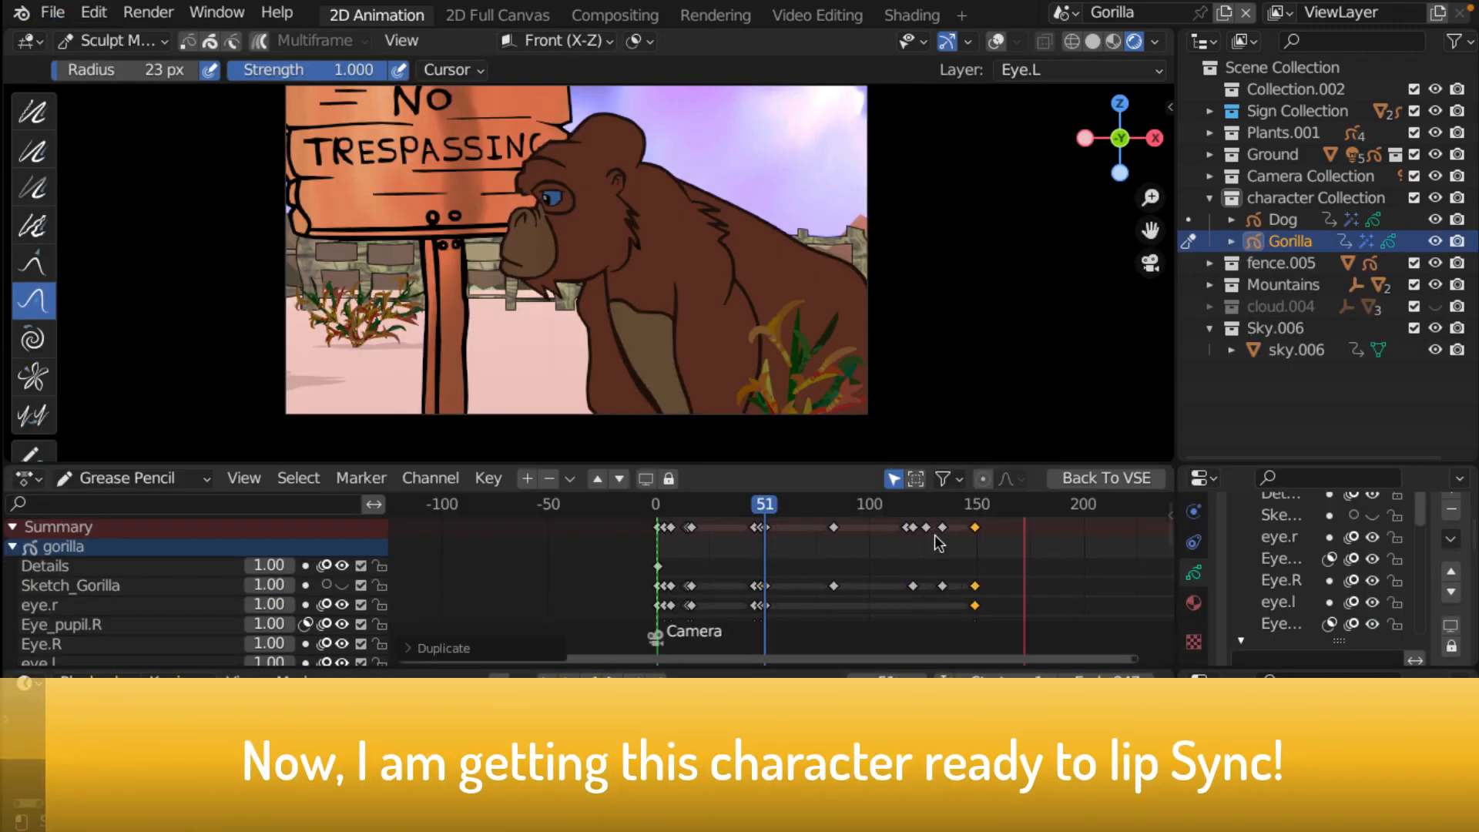
pyautogui.moveTo(818, 512); pyautogui.dragTo(948, 559)
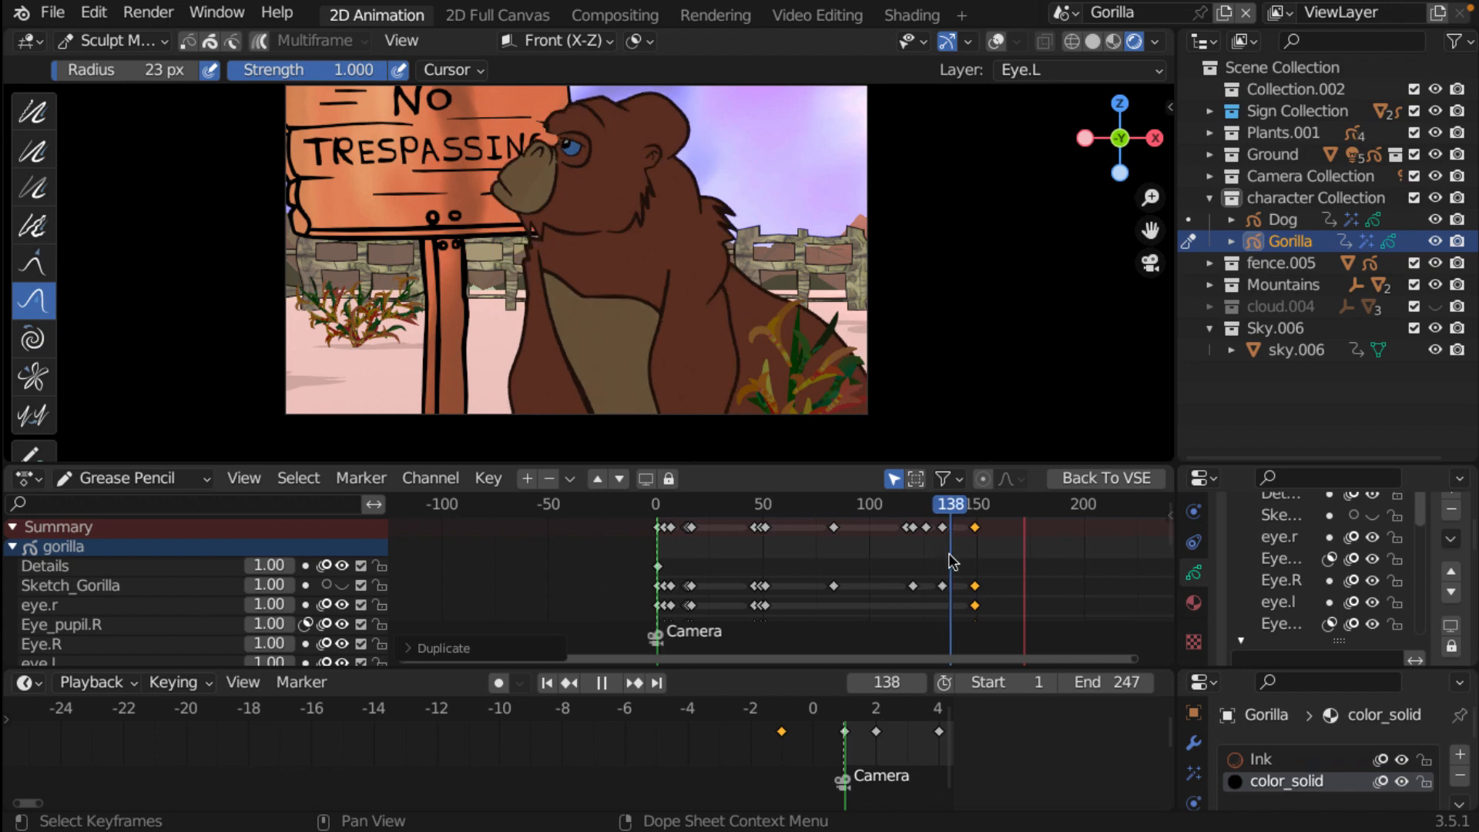
pyautogui.moveTo(952, 562); pyautogui.dragTo(906, 569)
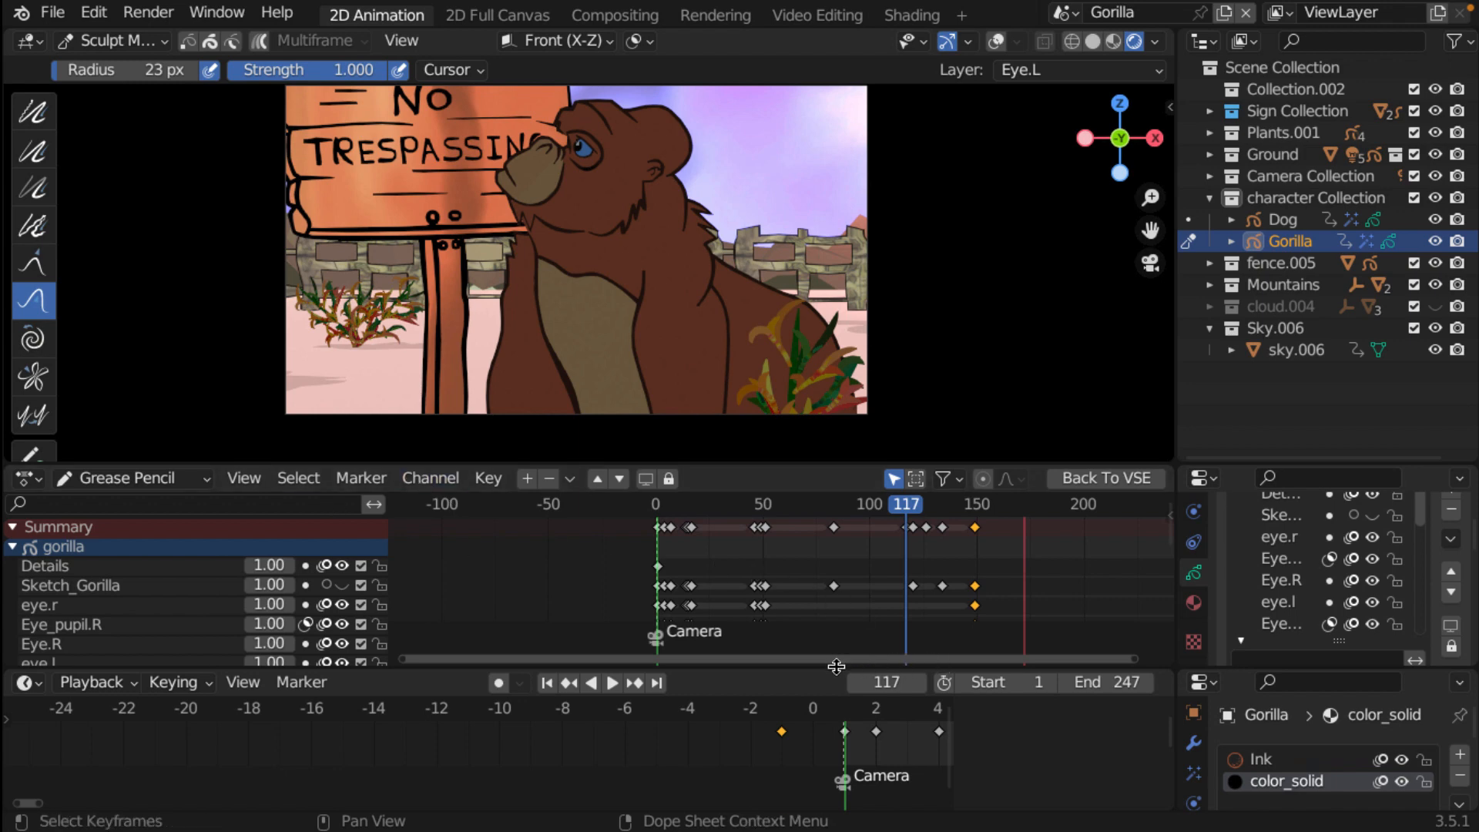
# - Collapse the Summary channels in a slightly taller dope sheet and save the file
pyautogui.moveTo(836, 668)
pyautogui.mouseDown()
pyautogui.moveTo(813, 786)
pyautogui.moveTo(819, 691)
pyautogui.mouseUp()
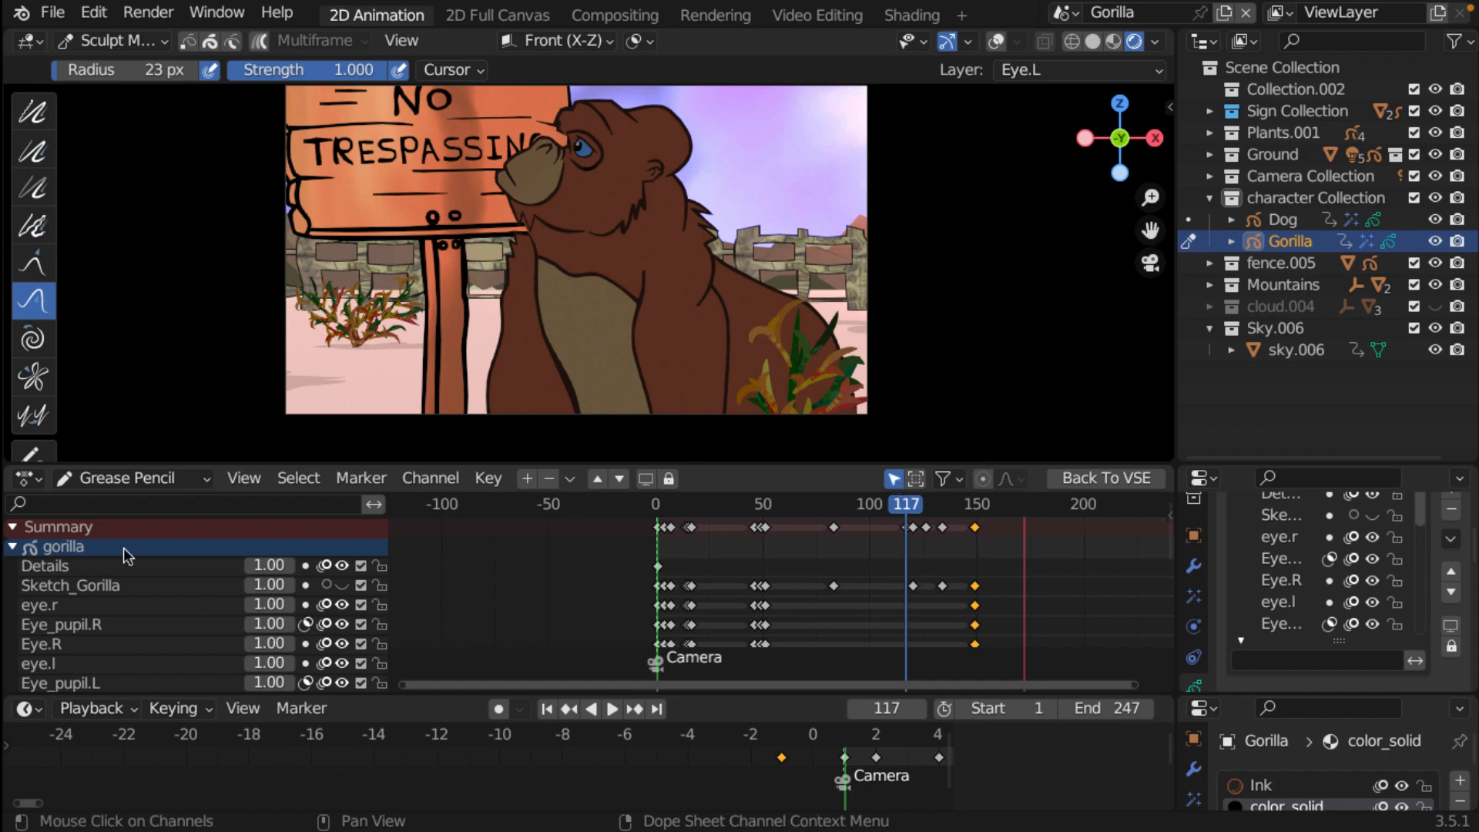
pyautogui.click(12, 529)
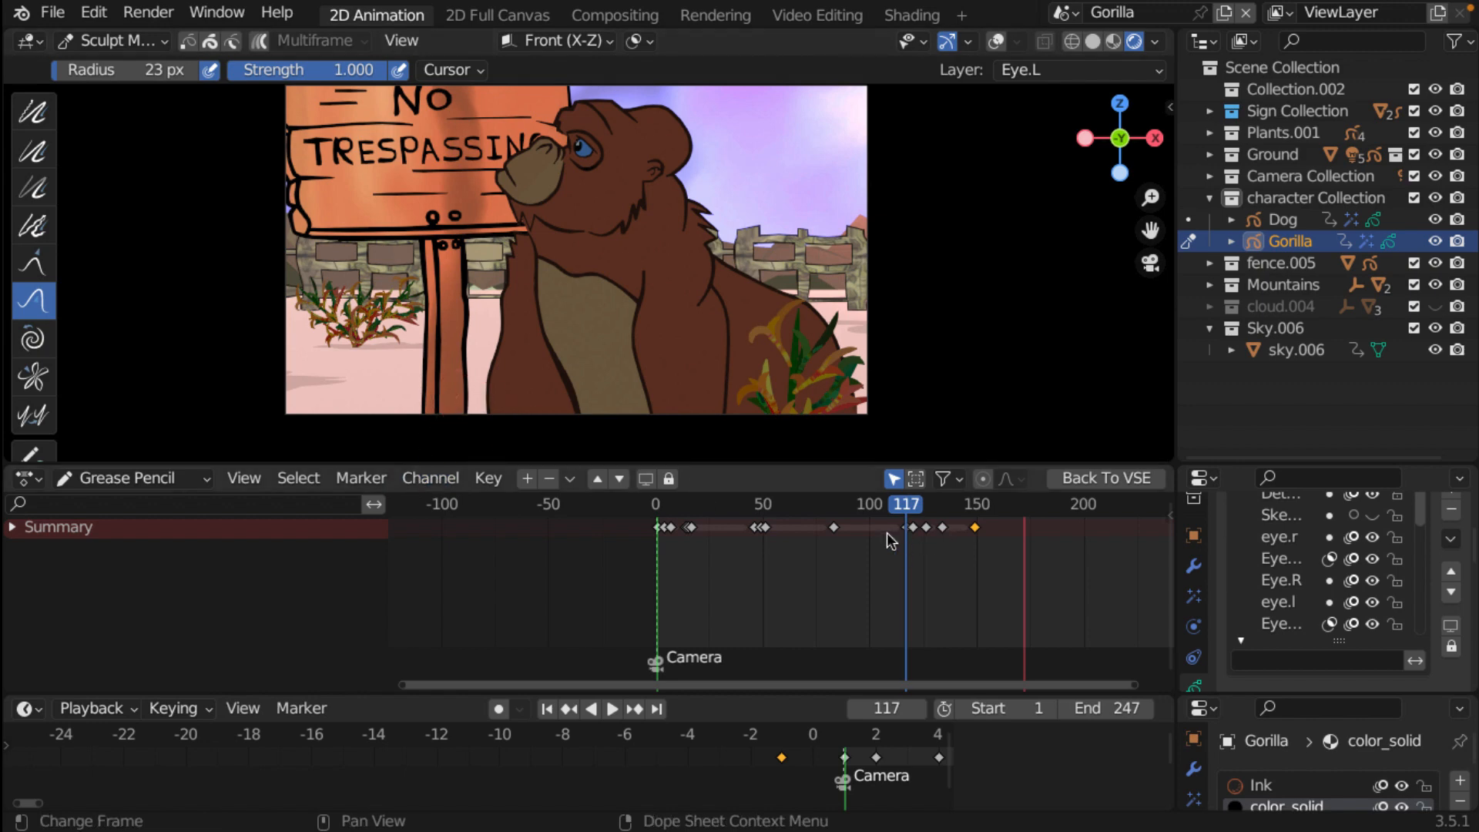
pyautogui.click(53, 14)
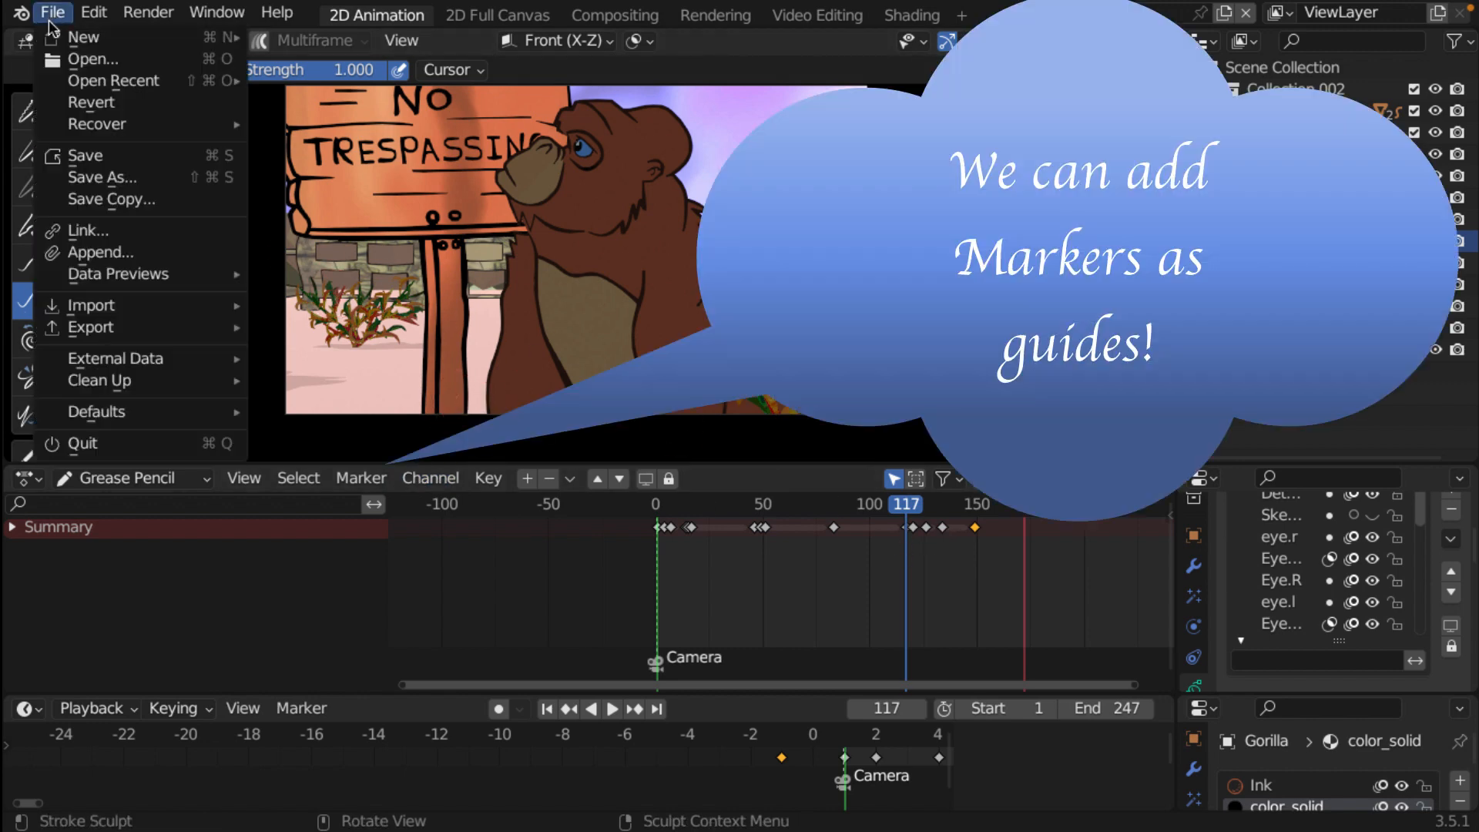
pyautogui.click(88, 155)
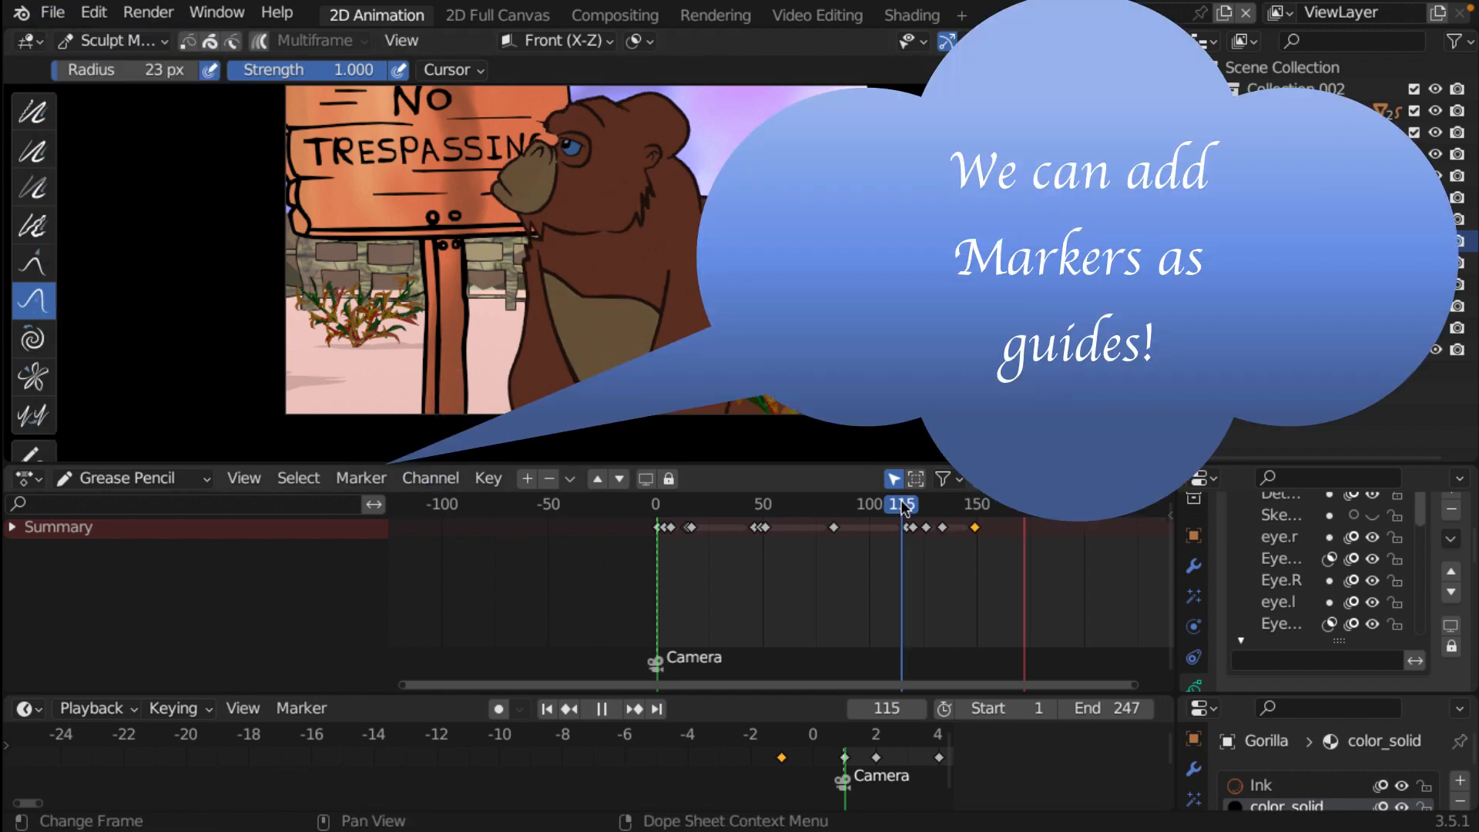
# - Add a timeline marker at frame 120 and rename it NO
pyautogui.moveTo(901, 504); pyautogui.dragTo(912, 508)
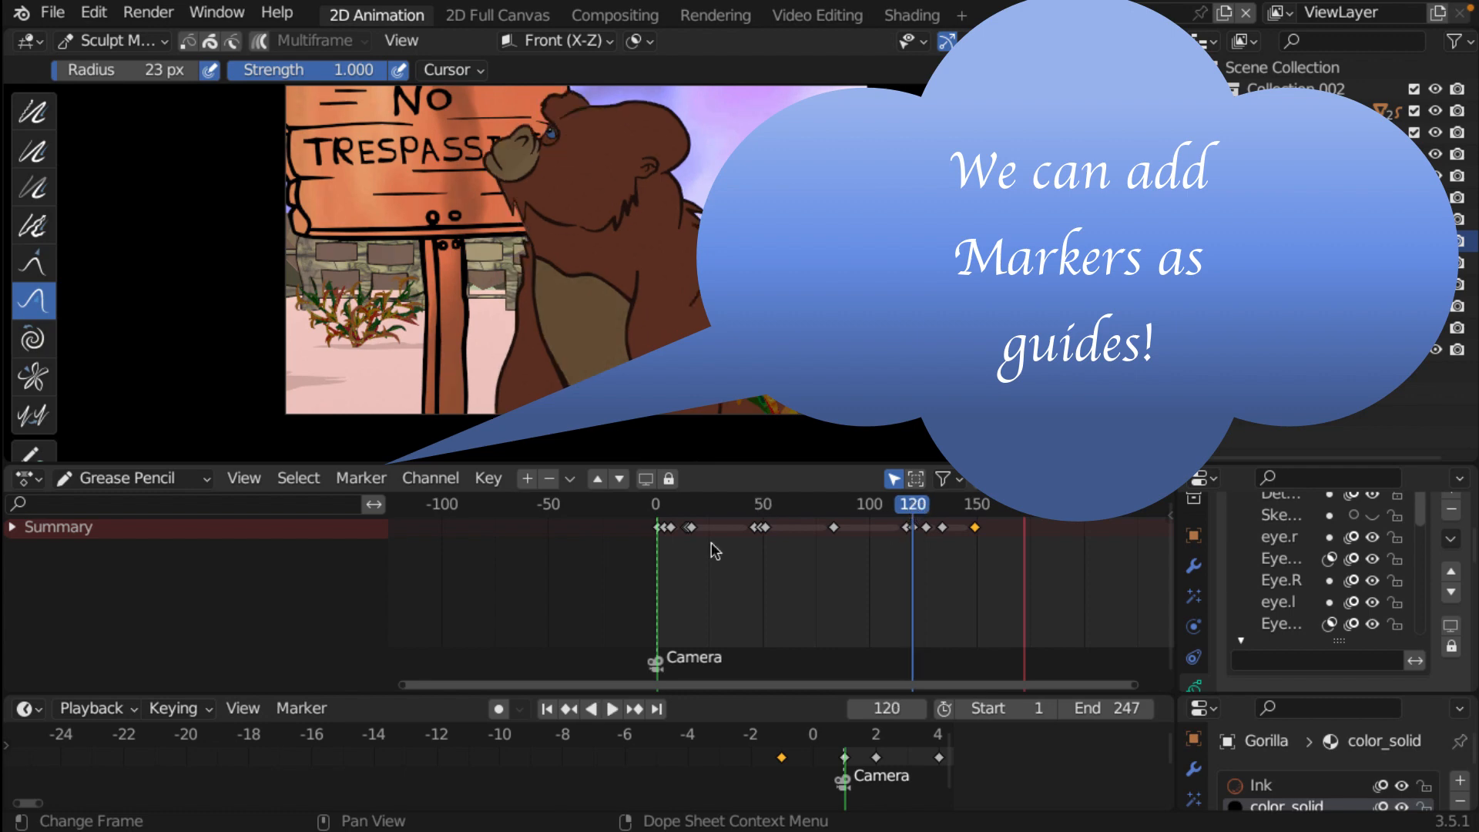
pyautogui.click(367, 485)
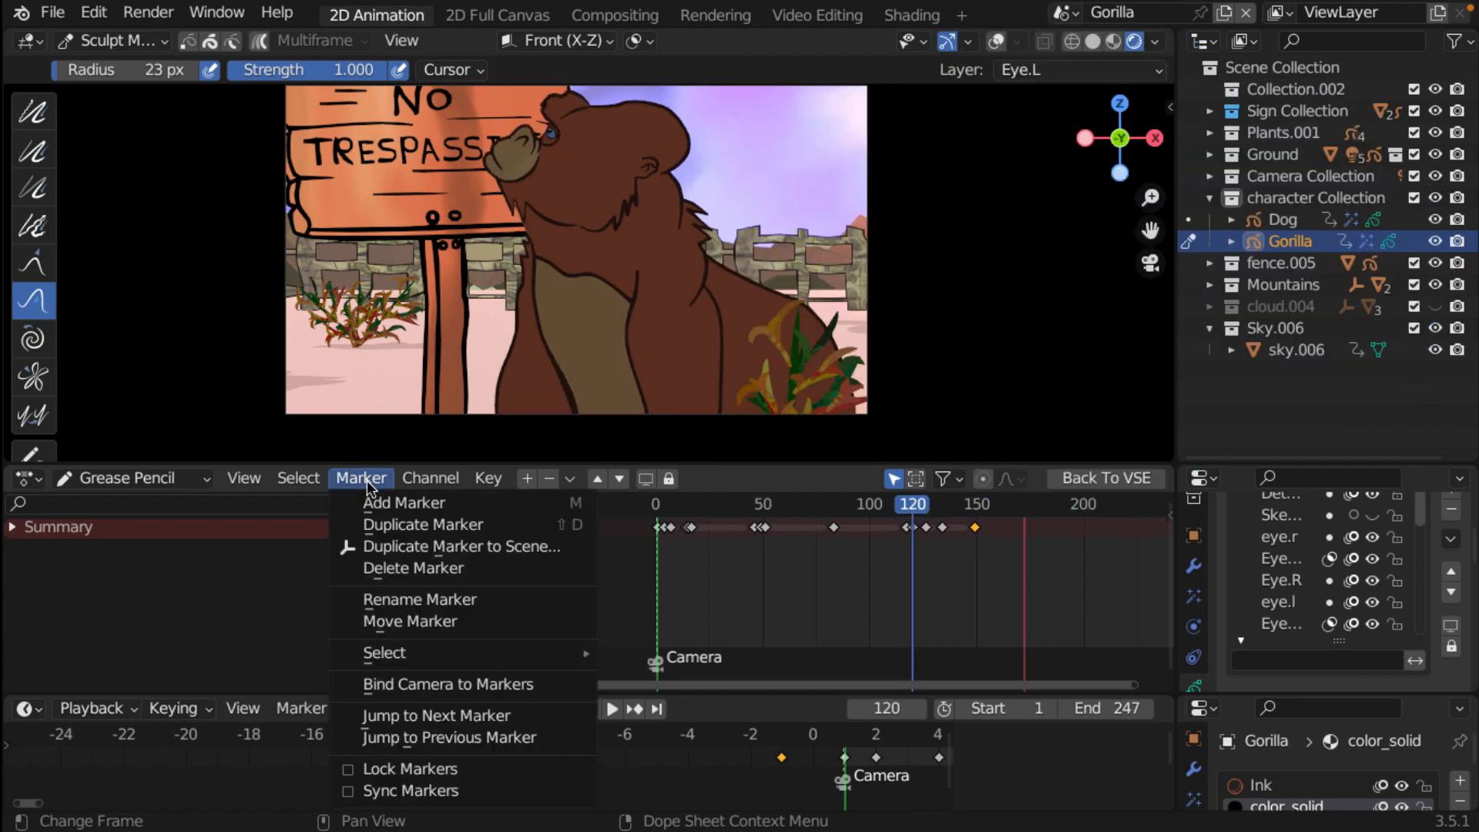
pyautogui.click(402, 502)
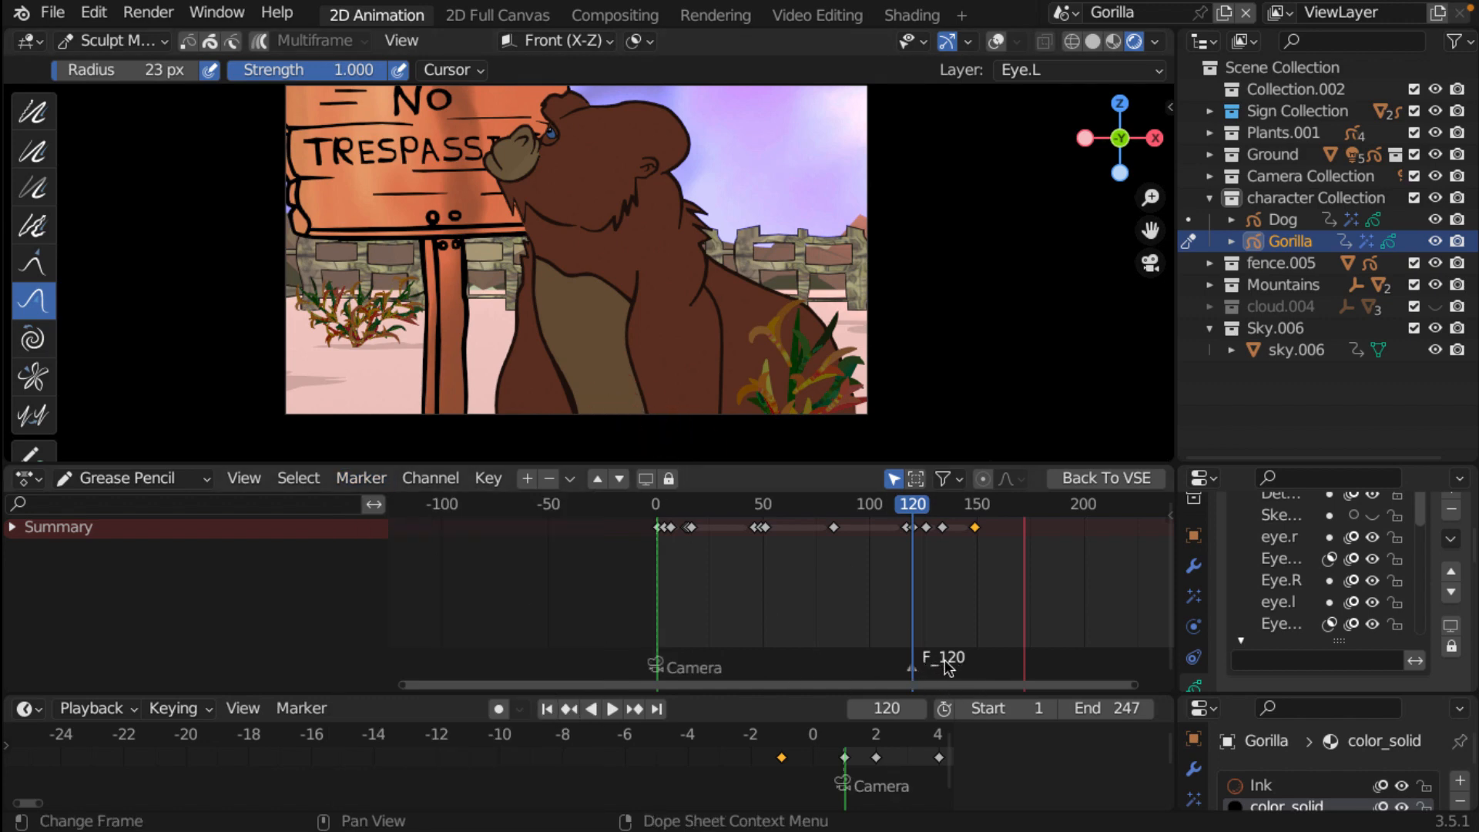
pyautogui.click(368, 481)
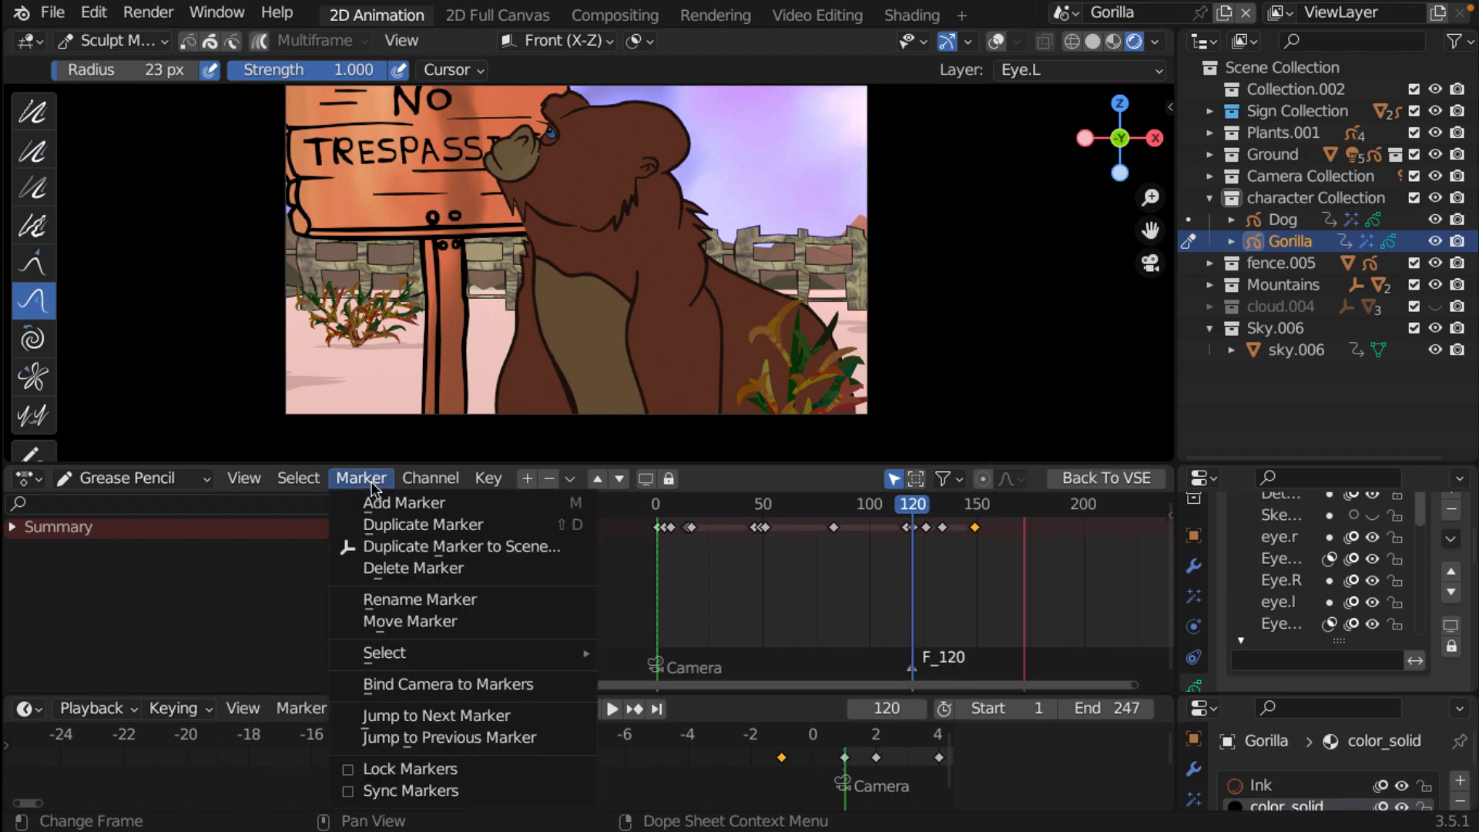
pyautogui.click(447, 601)
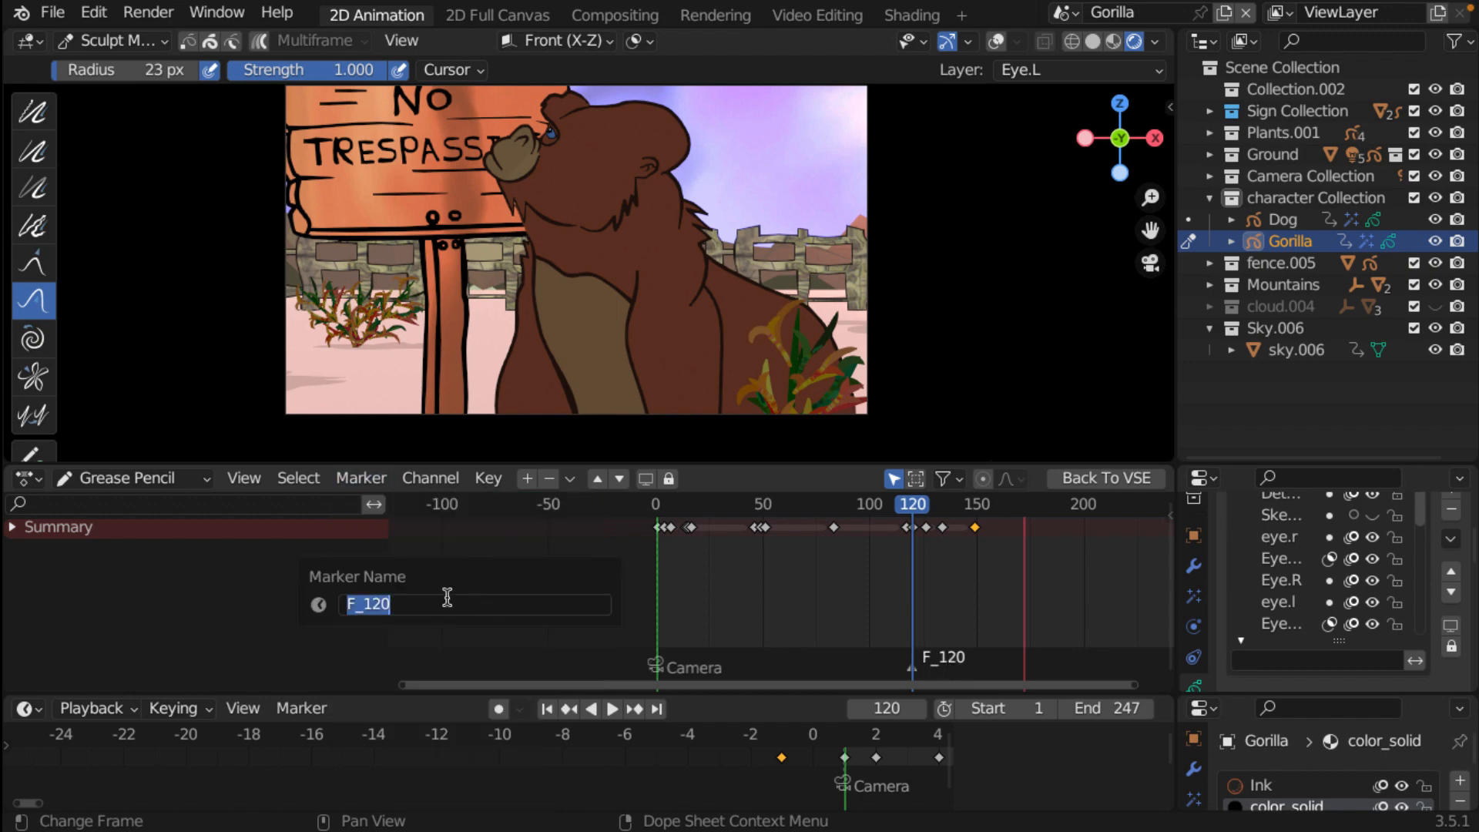
pyautogui.write('n')
pyautogui.press('BackSpace')
pyautogui.write('NO')
pyautogui.press('Return')
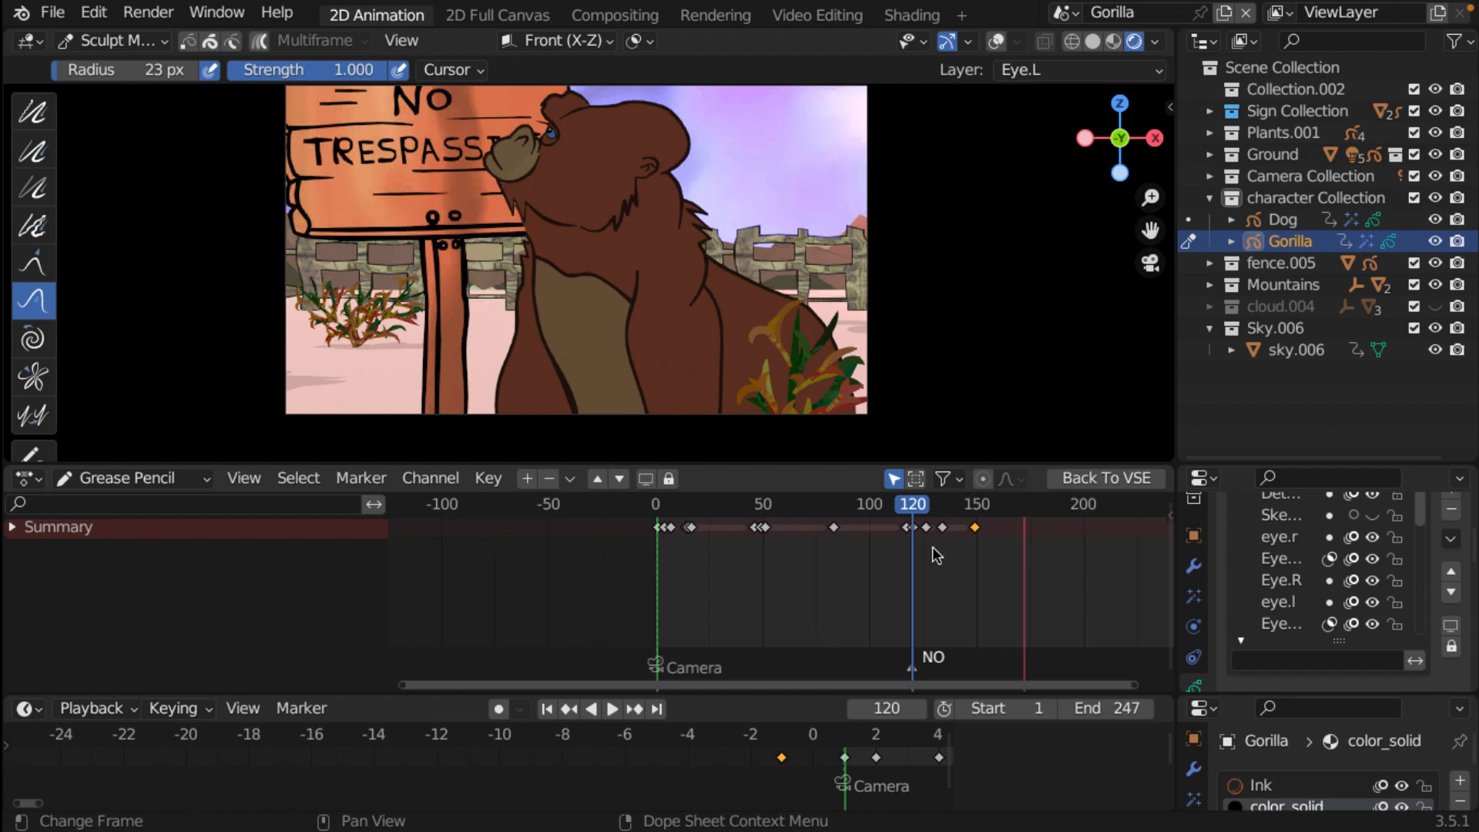
# - Advance to frame 126, add a timeline marker there and rename it Tres
pyautogui.press('space')
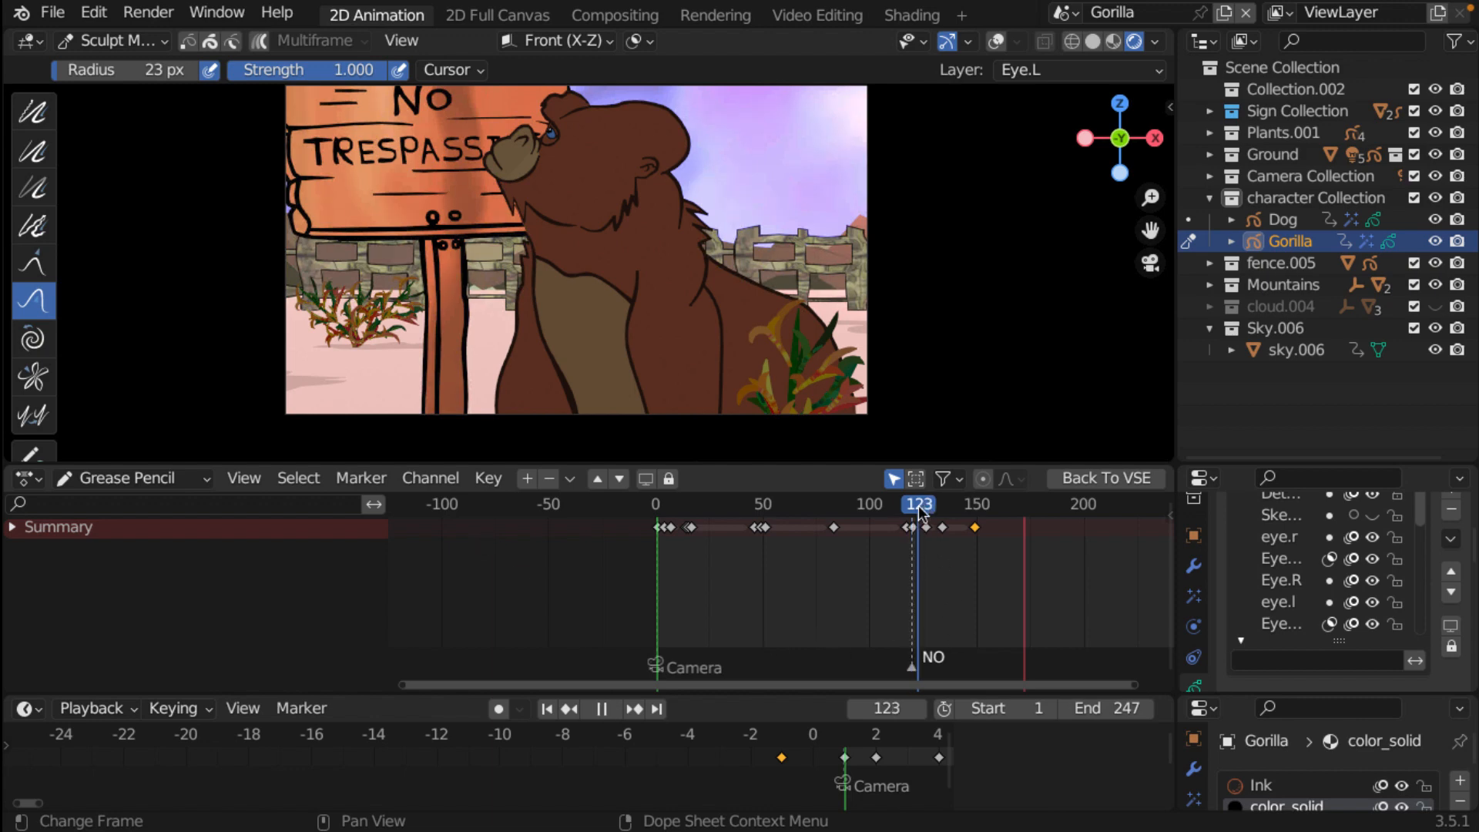
pyautogui.press('space')
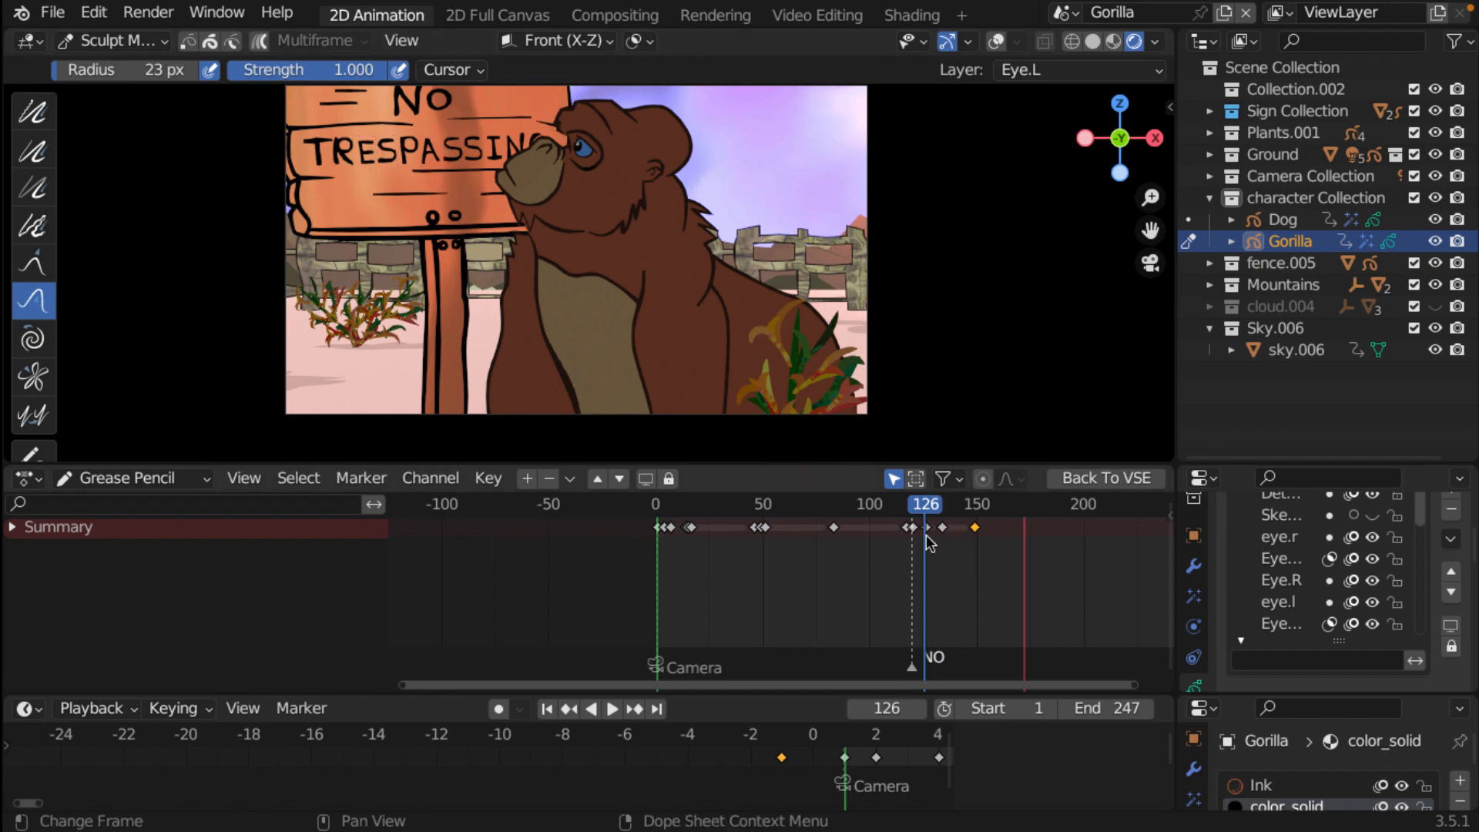
pyautogui.click(368, 482)
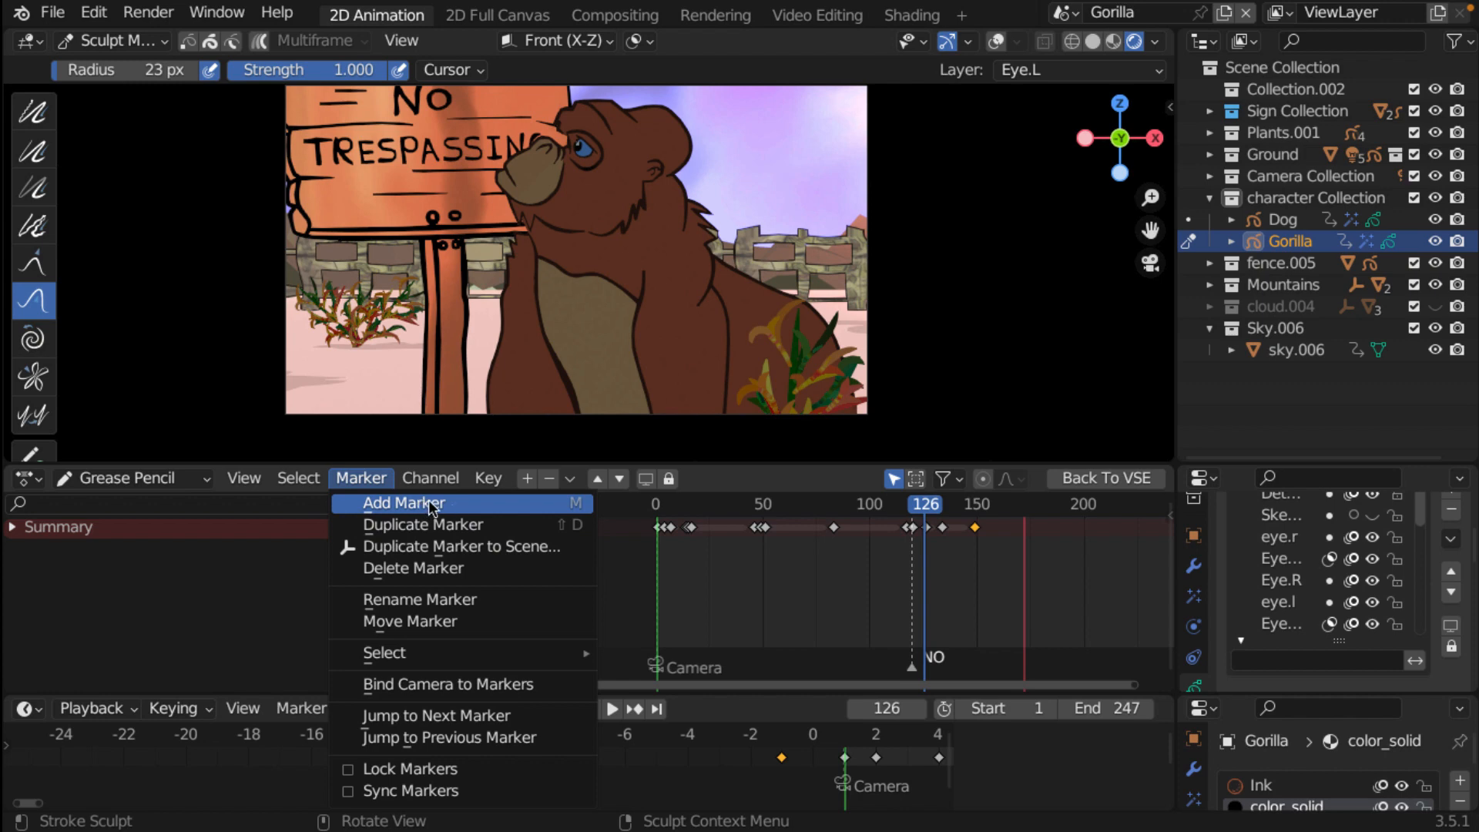
pyautogui.click(428, 506)
pyautogui.click(375, 479)
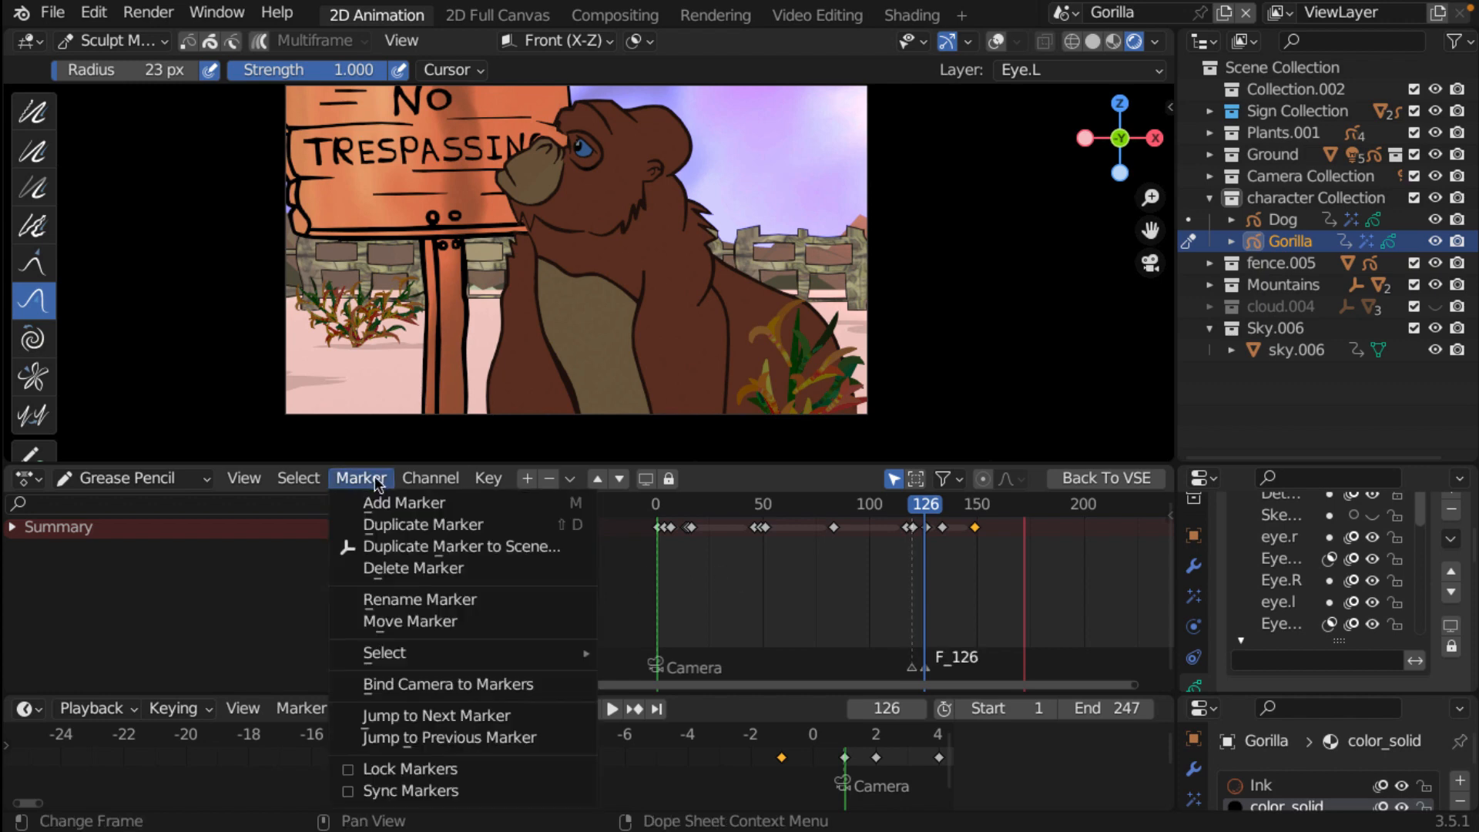
pyautogui.click(408, 599)
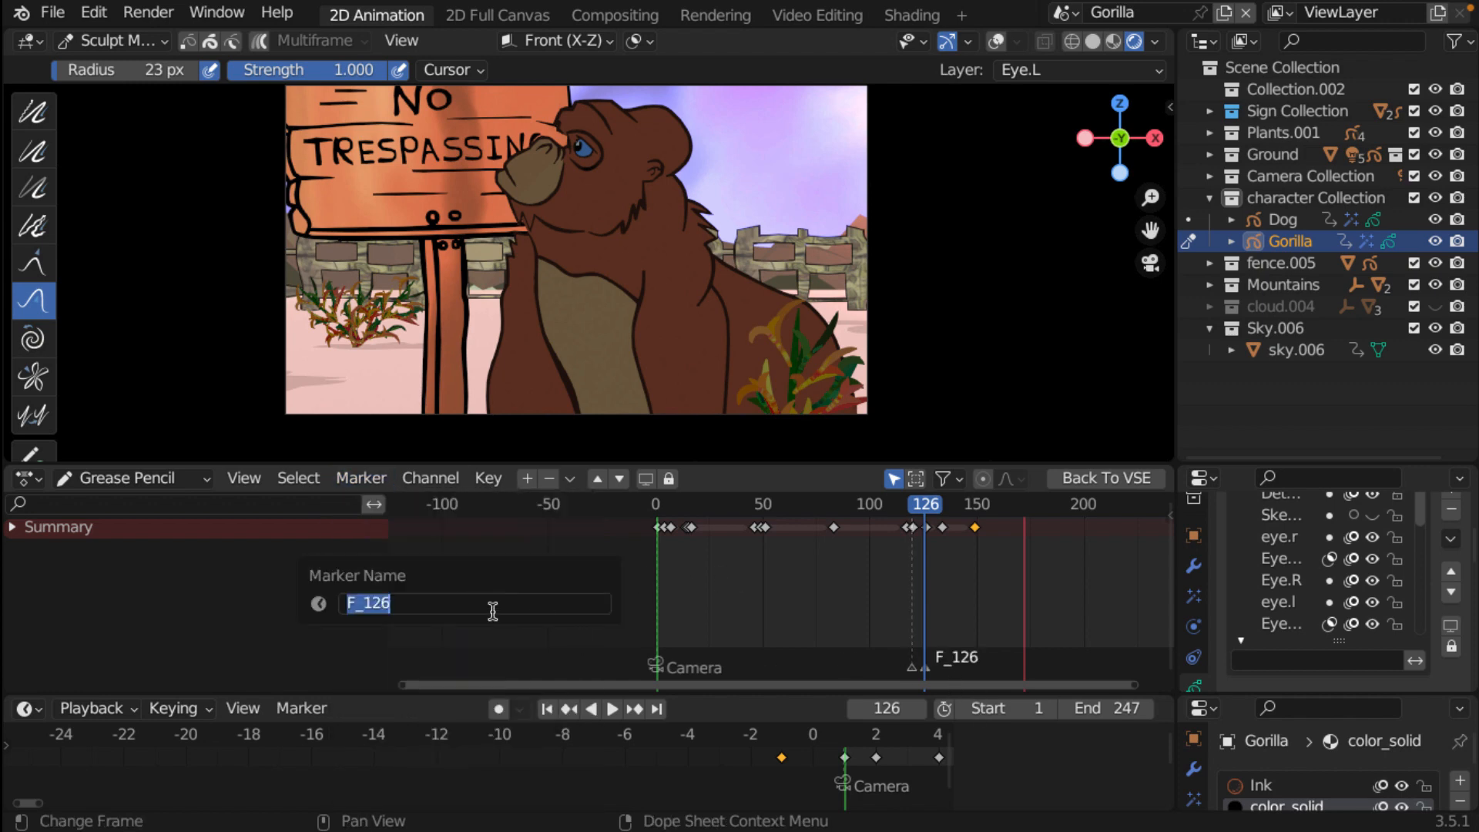
pyautogui.write('Tre')
pyautogui.press('BackSpace')
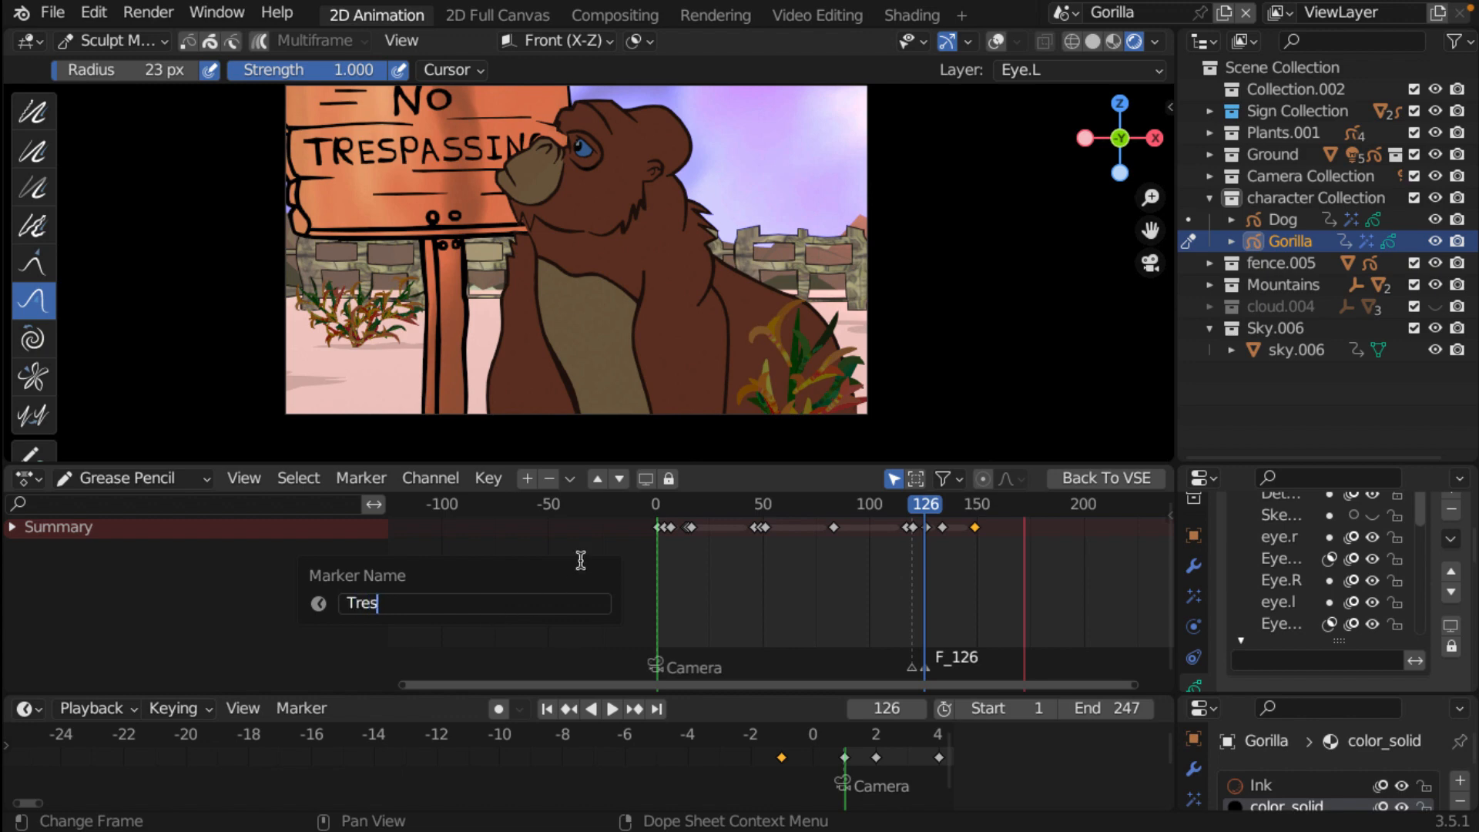
pyautogui.press('Return')
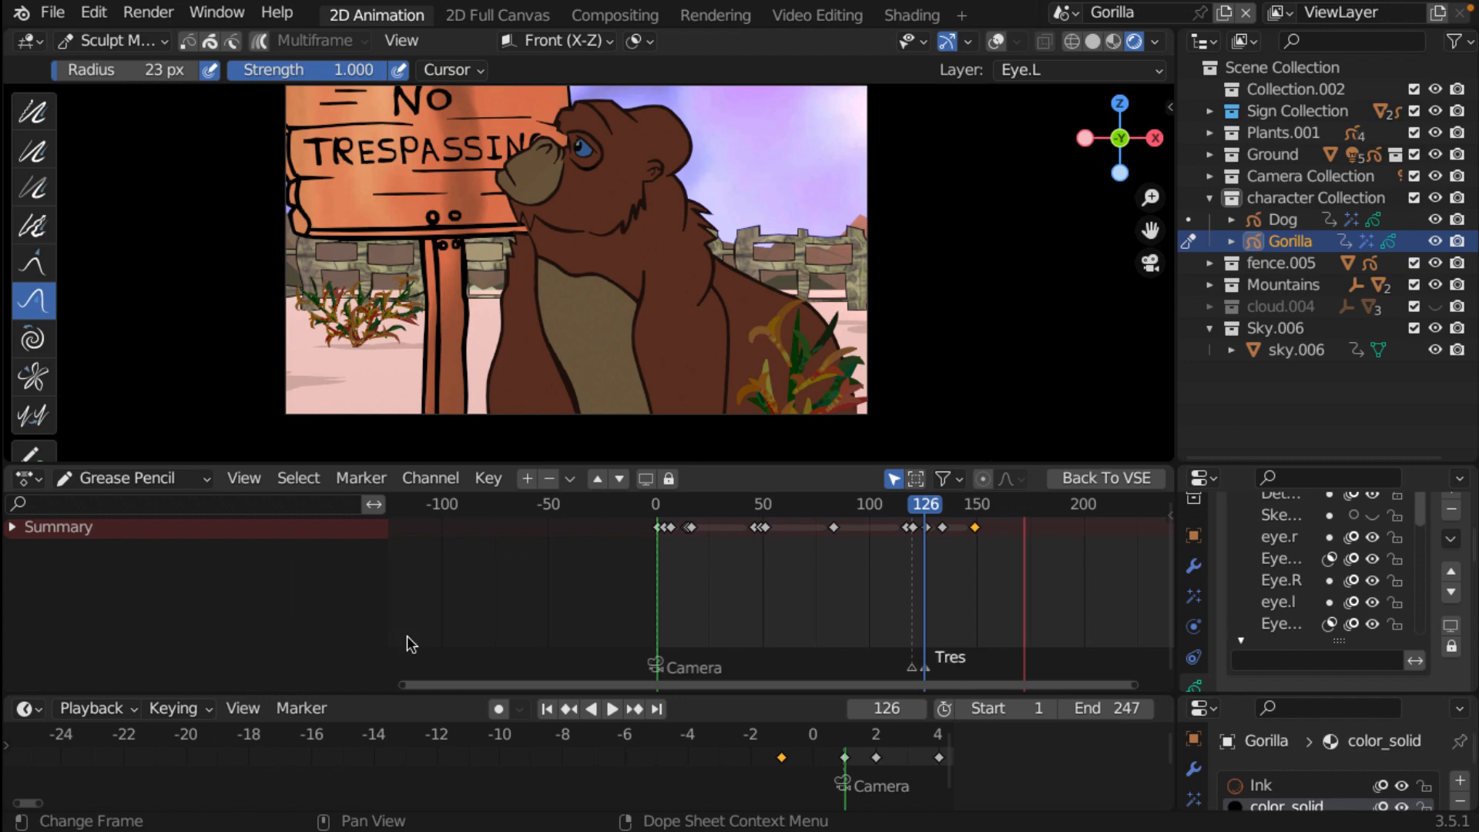
# - Rename the marker at frame 120 to passing with the playhead at frame 134, and save the file
pyautogui.moveTo(930, 511); pyautogui.dragTo(912, 511)
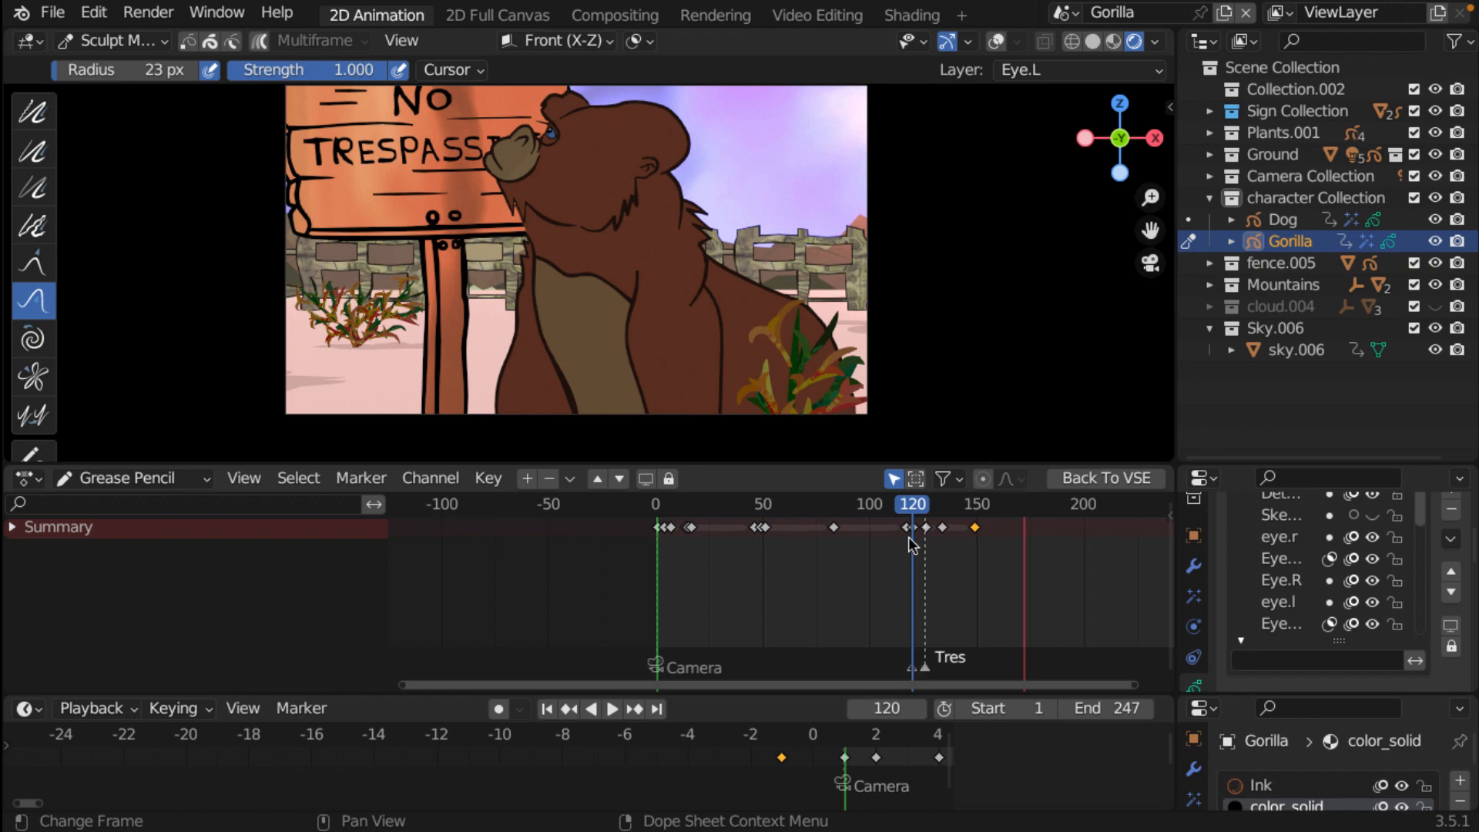
pyautogui.click(911, 670)
pyautogui.press('space')
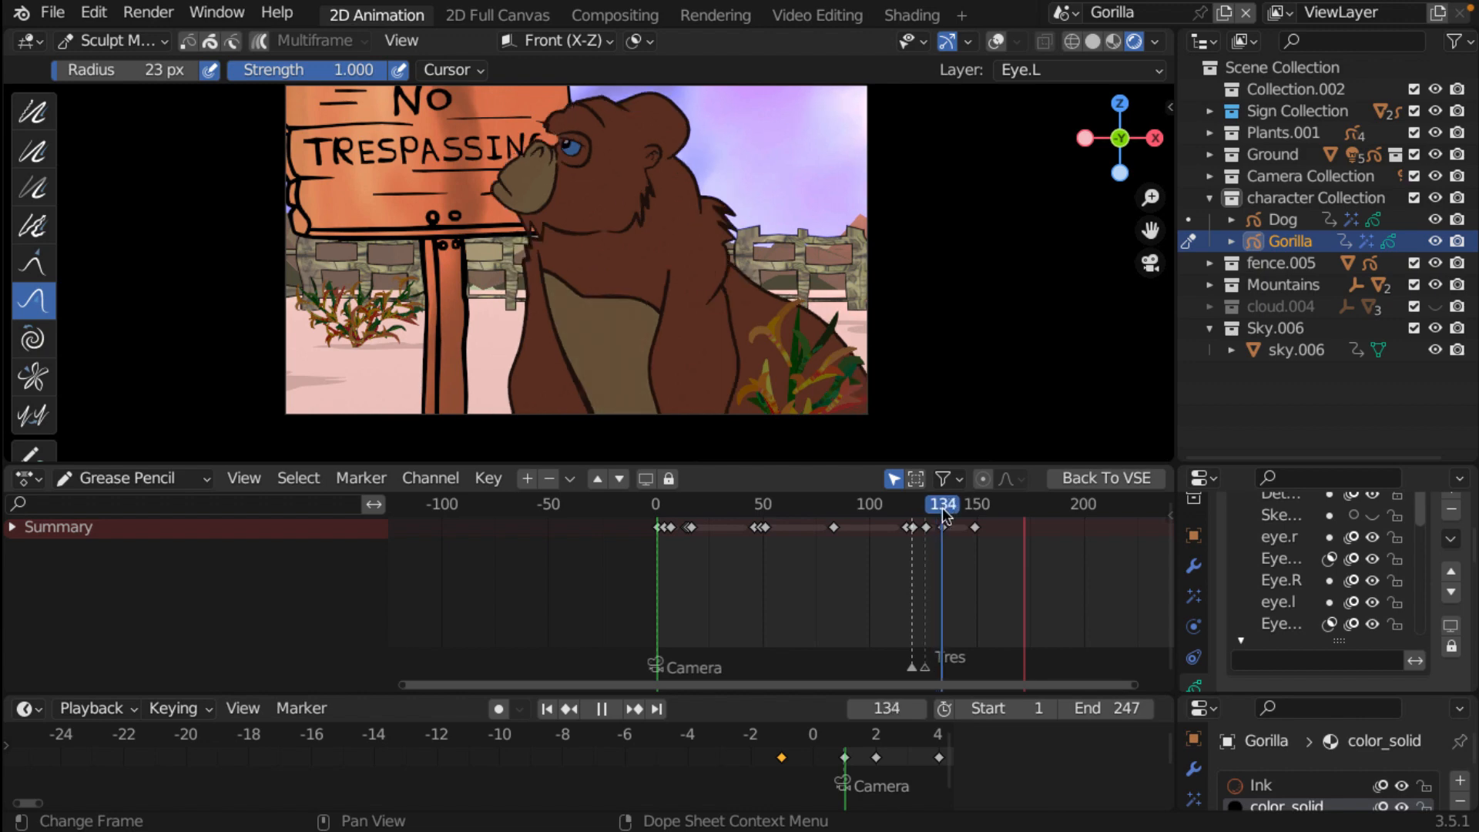
pyautogui.press('space')
pyautogui.click(362, 479)
pyautogui.click(420, 600)
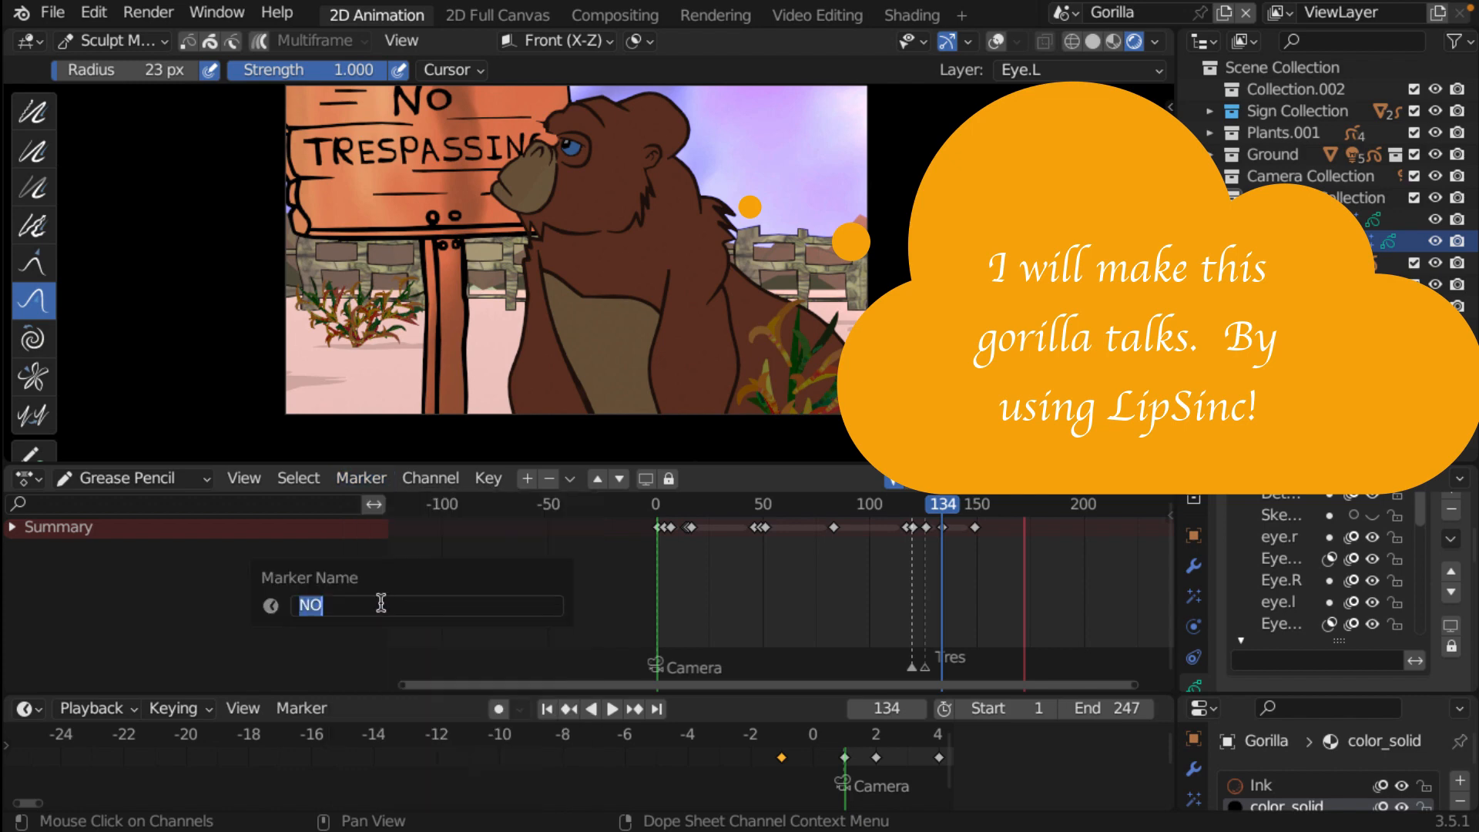
pyautogui.write('PASSING')
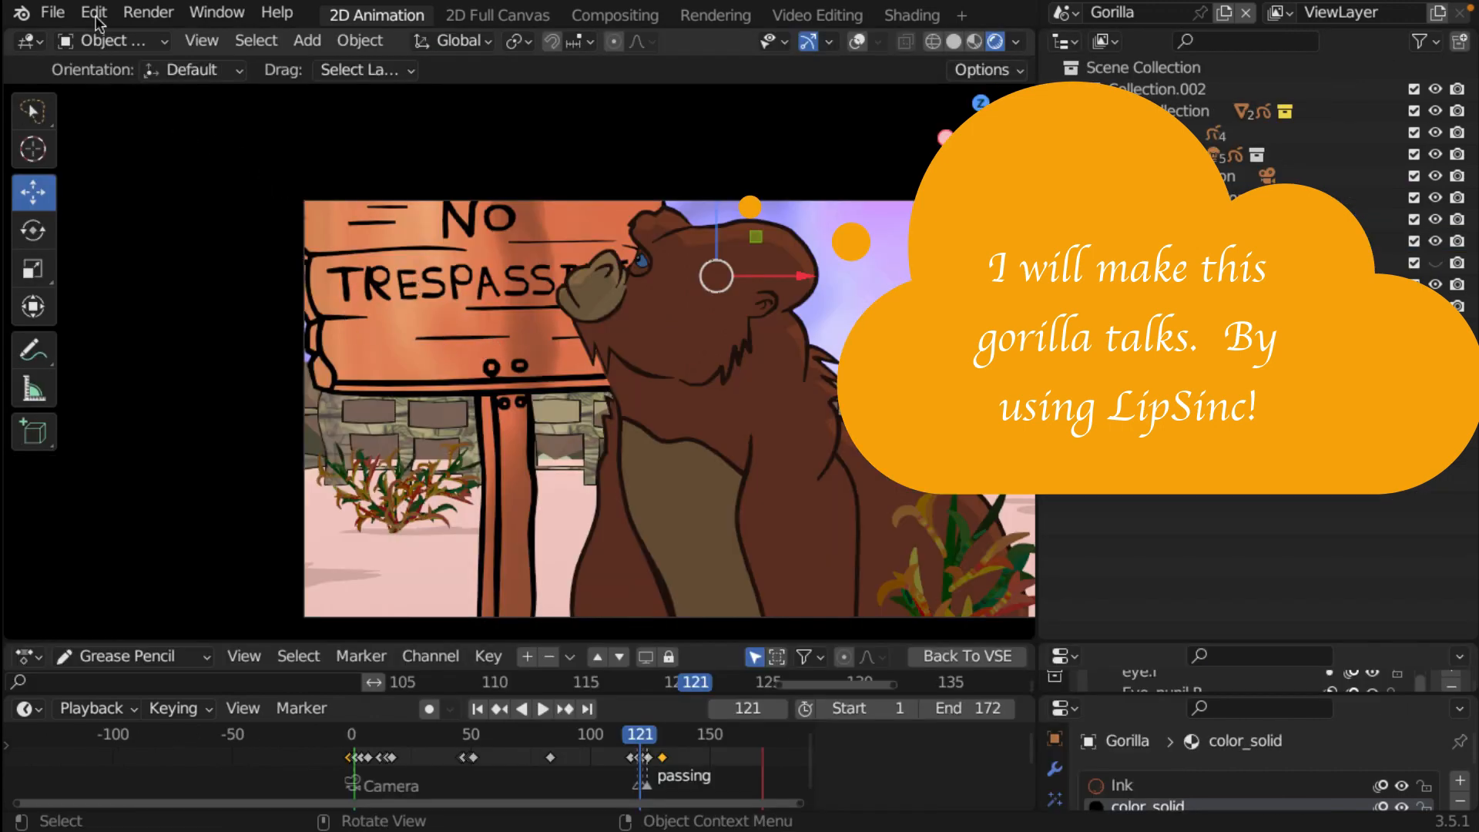
pyautogui.click(51, 14)
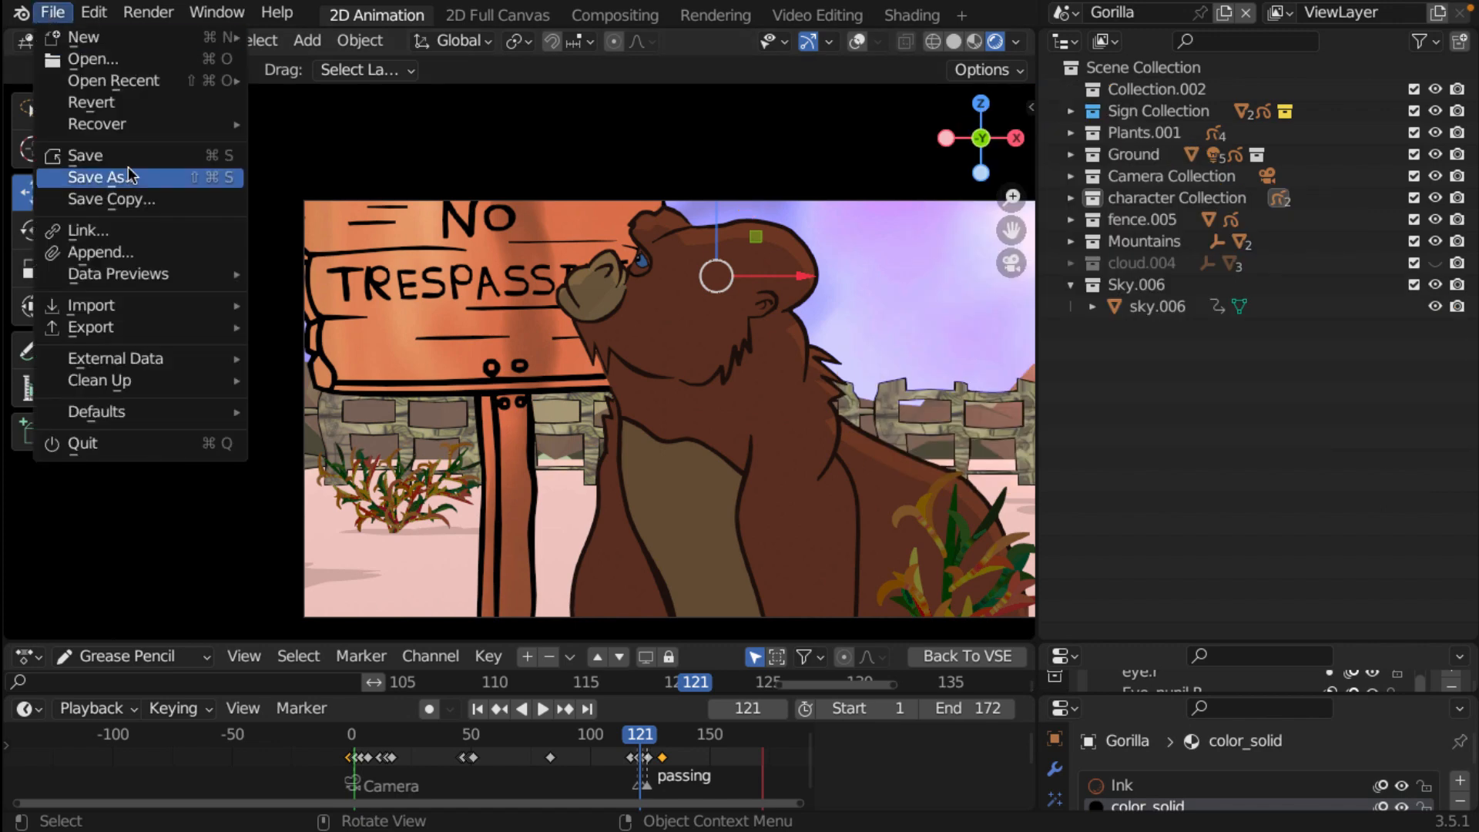
pyautogui.click(106, 158)
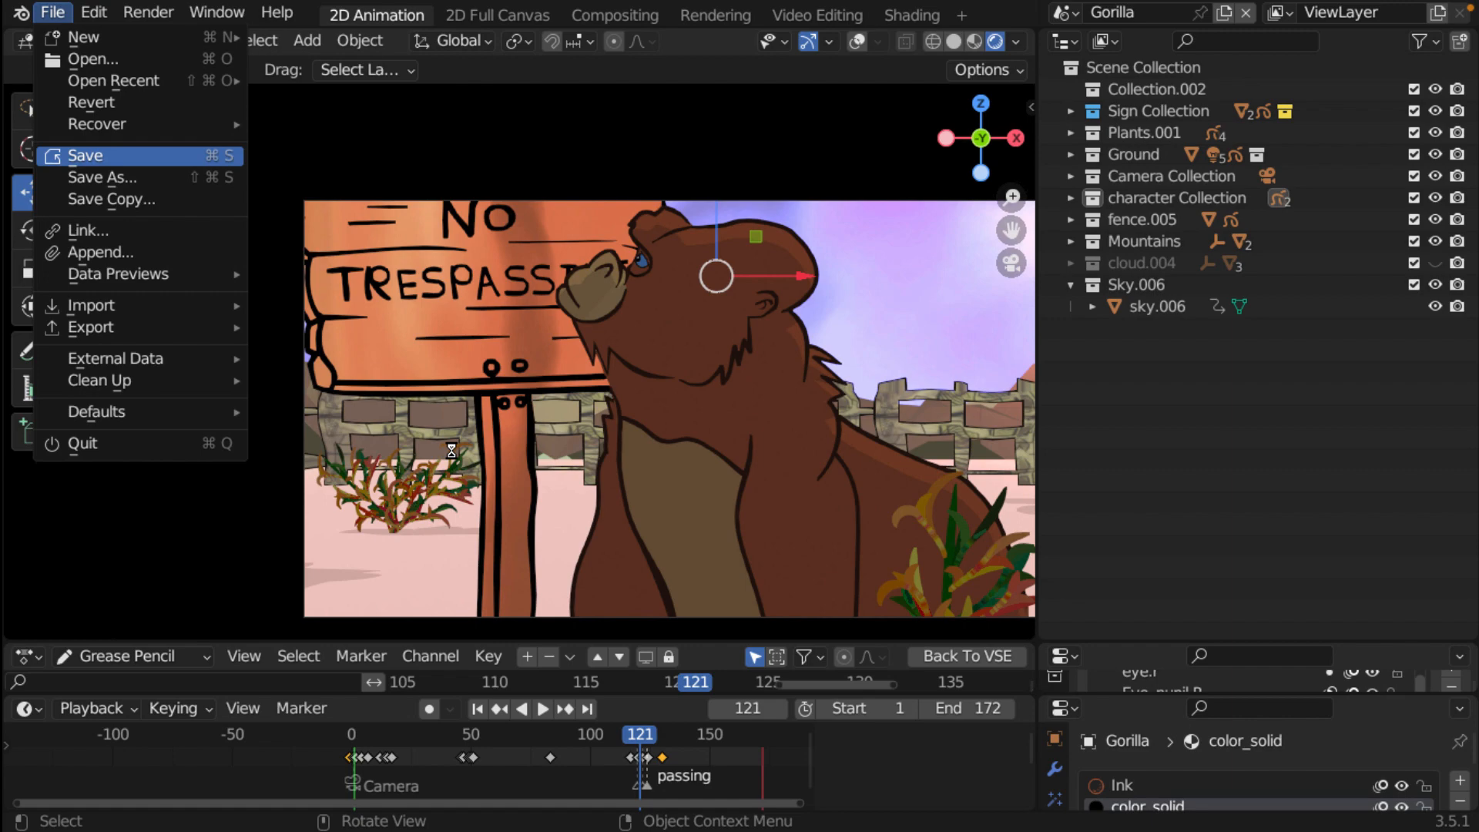